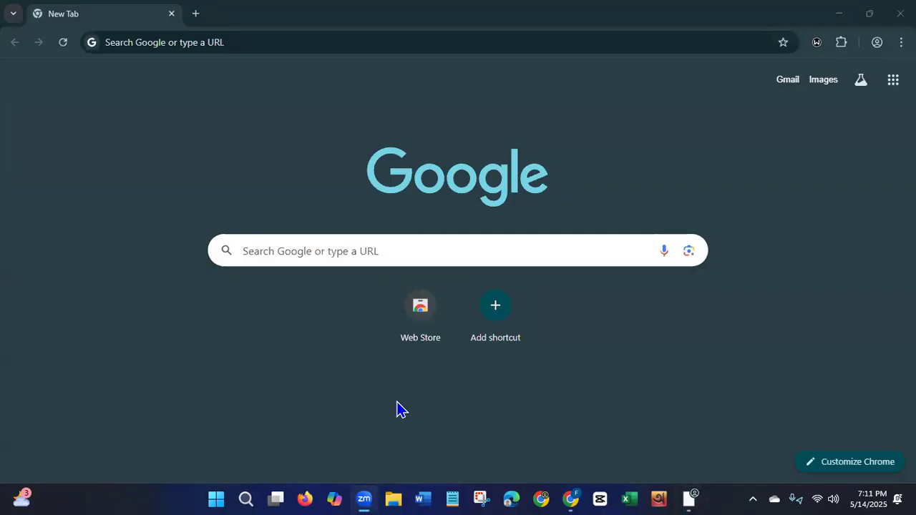
Search Google for upwork and open the Upwork website from the results.
click(301, 47)
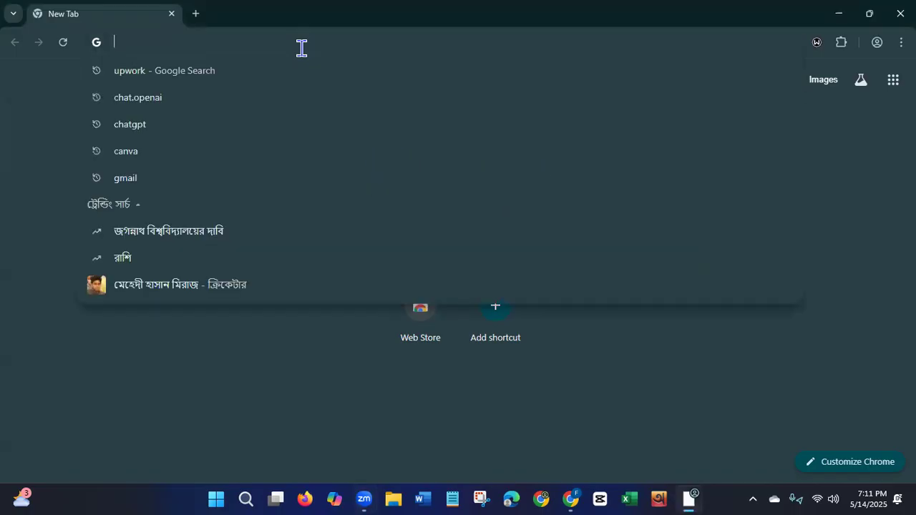
key(Down)
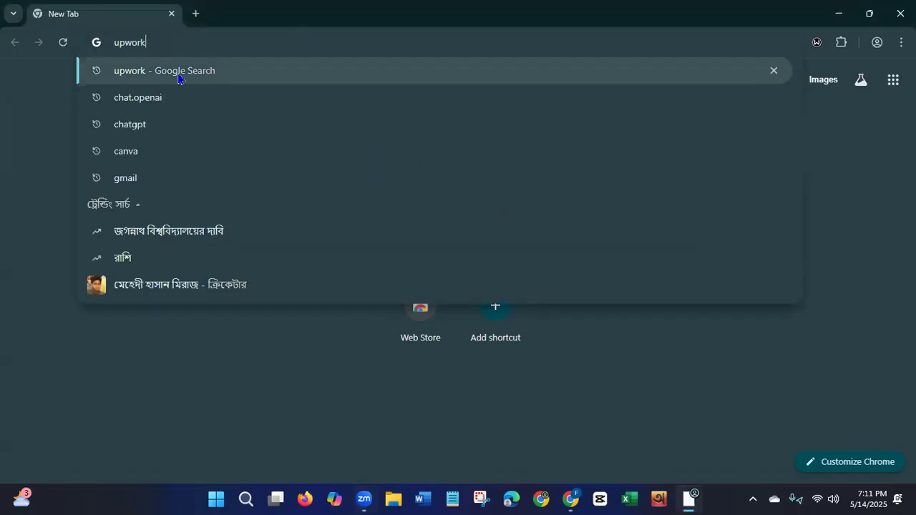
click(179, 78)
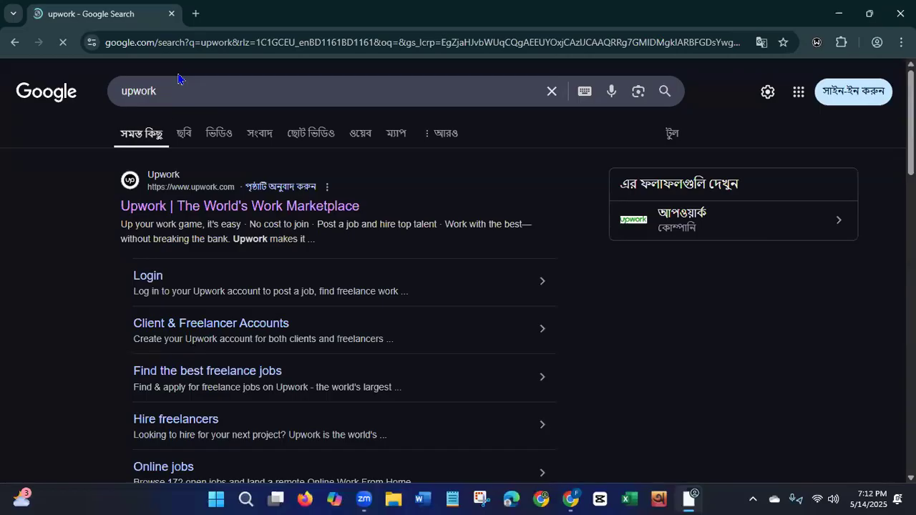
click(180, 210)
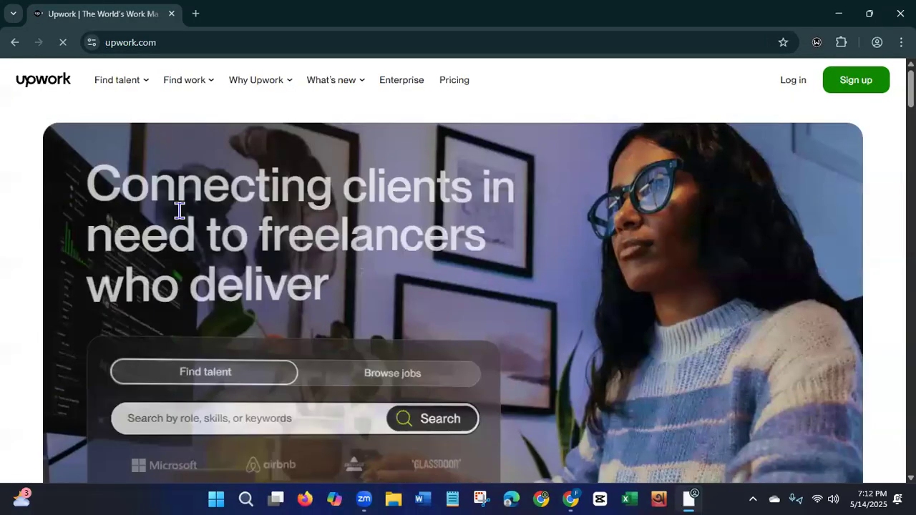
Remove the Windscribe - Free Proxy and Ad Blocker extension from Chrome.
right_click(816, 42)
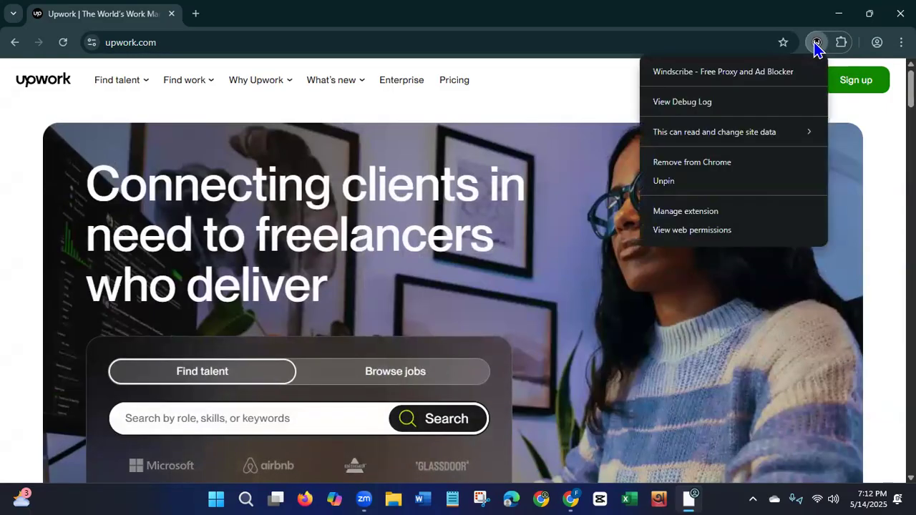
click(701, 162)
click(718, 161)
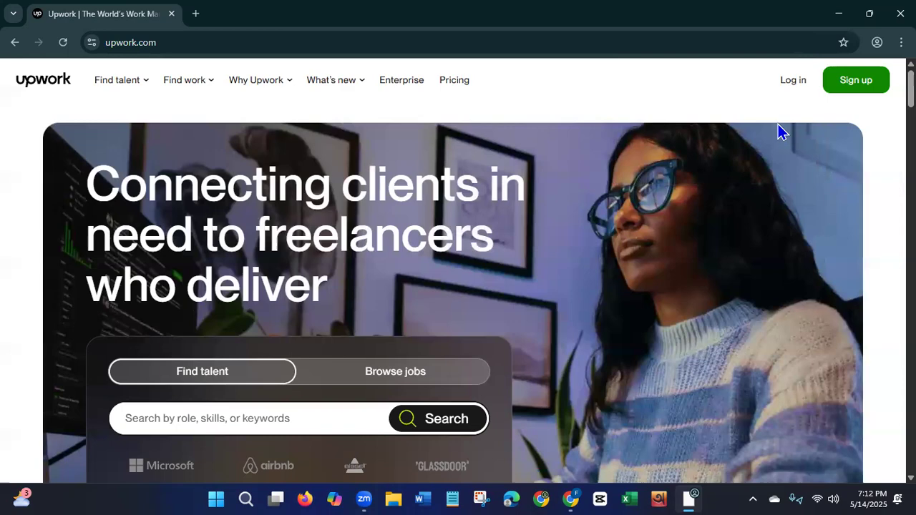
Go to the Upwork login page and submit the account's e-mail address.
click(796, 87)
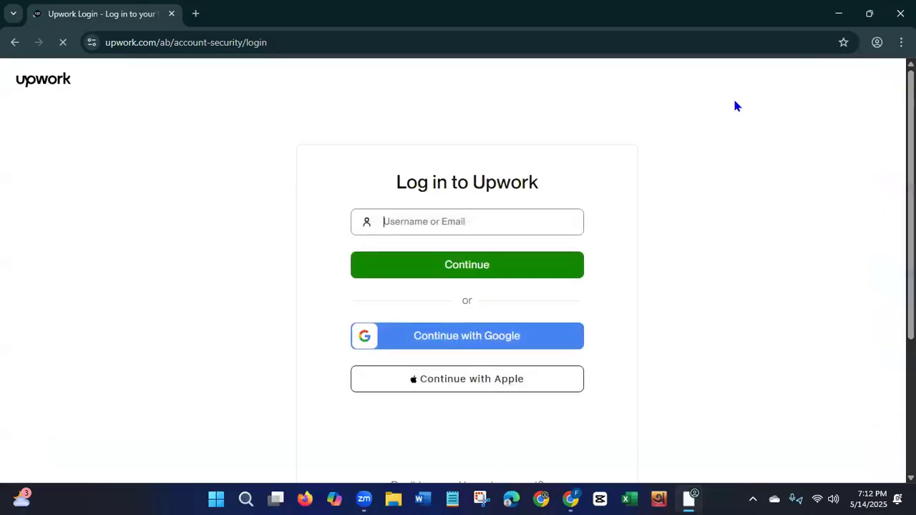
key(ctrl+v)
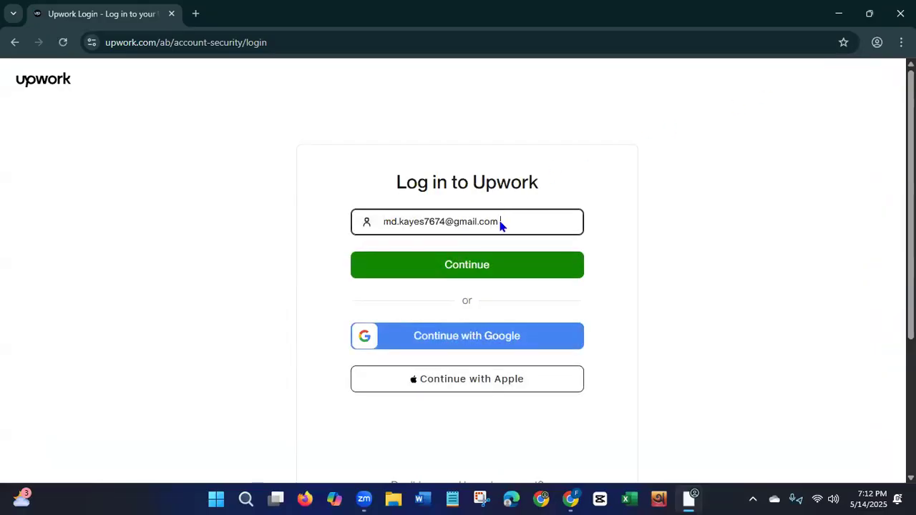
click(470, 265)
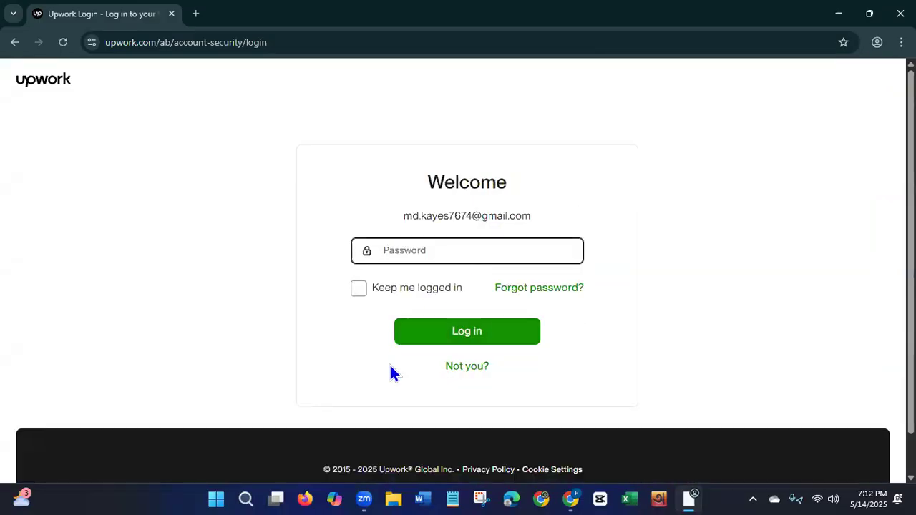
Check the open Notepad note and close it, then try to log in to Upwork with the account password.
click(453, 494)
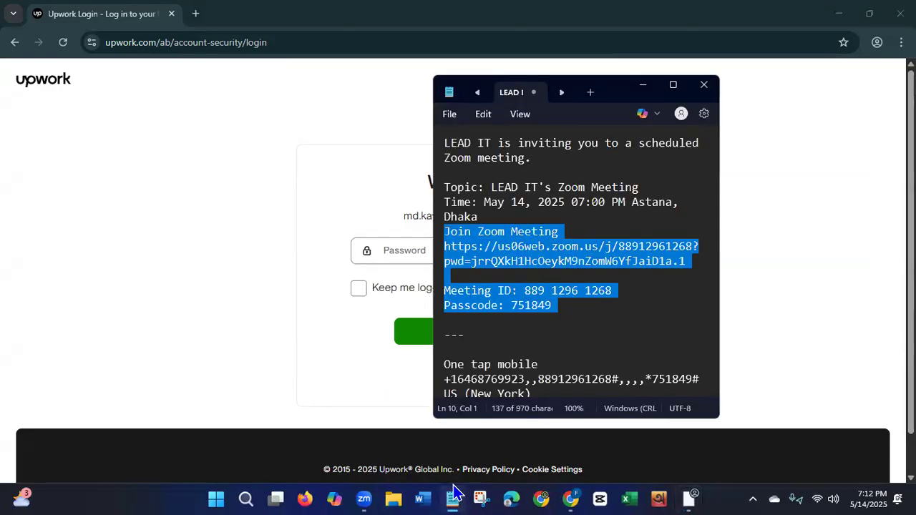
click(704, 86)
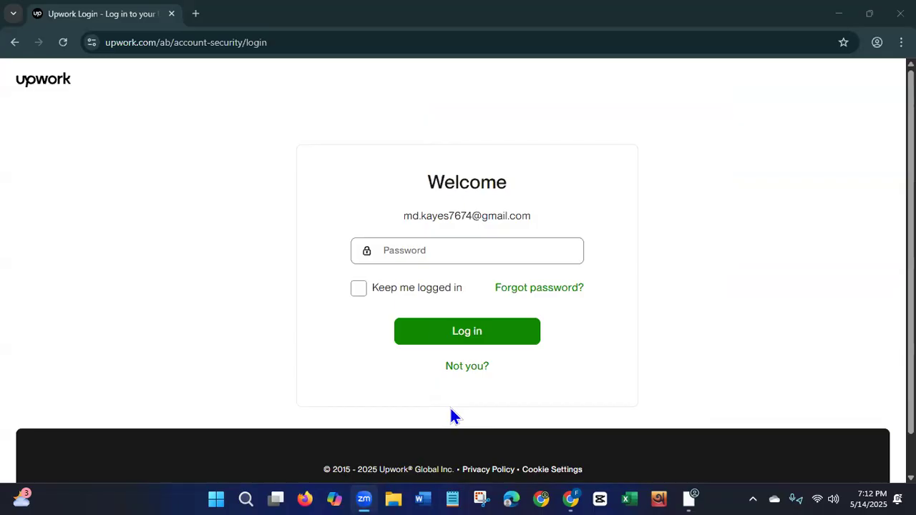
click(436, 247)
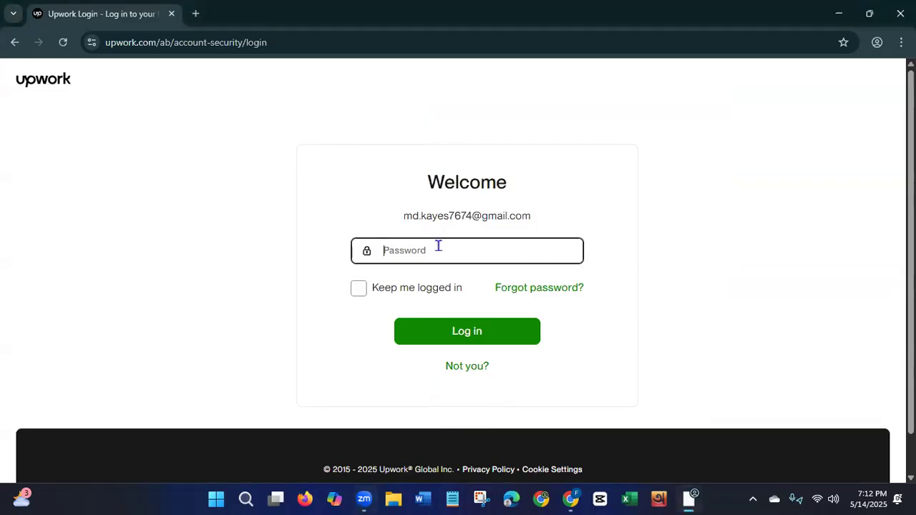
key(ctrl+v)
click(465, 333)
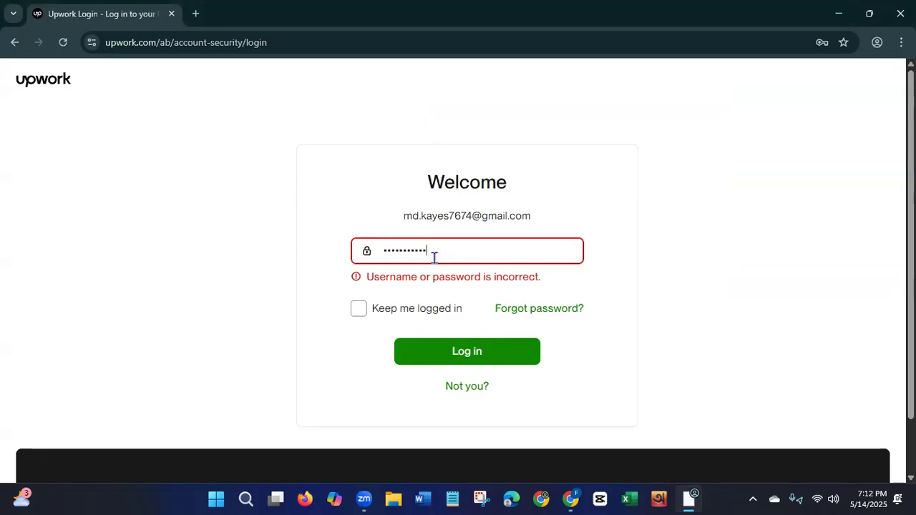
Clear the password field, enter the account password again and retry the Upwork login.
drag(435, 250, 382, 259)
key(BackSpace)
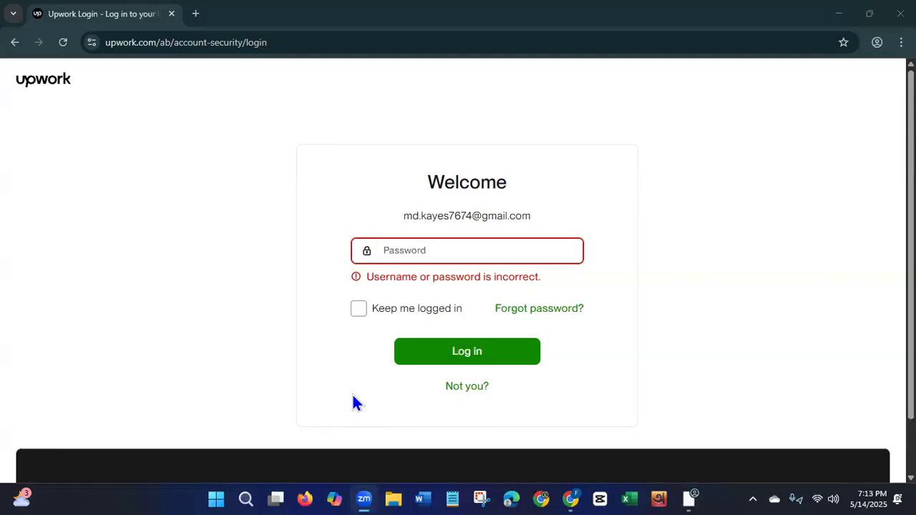
click(436, 248)
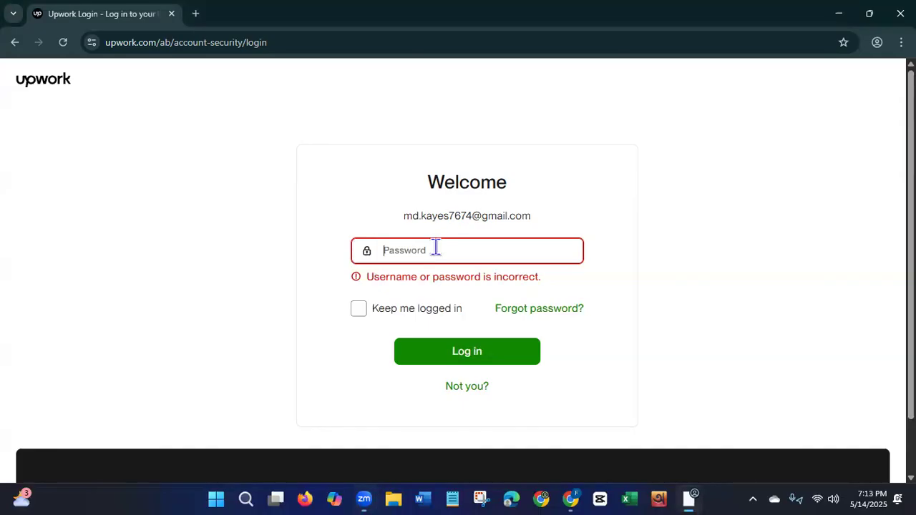
text(•)
key(ctrl+v)
click(453, 358)
Close the browser window with the Upwork login page and refresh the desktop.
click(900, 13)
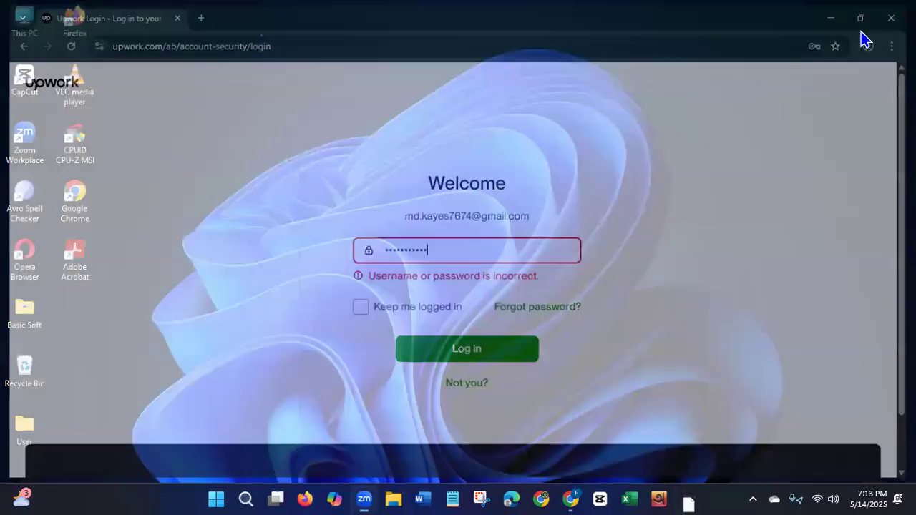
right_click(450, 155)
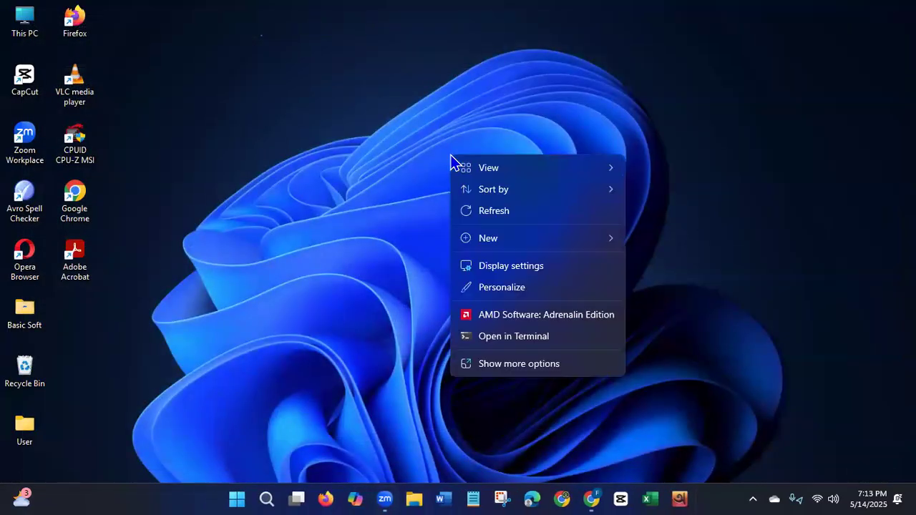
click(476, 212)
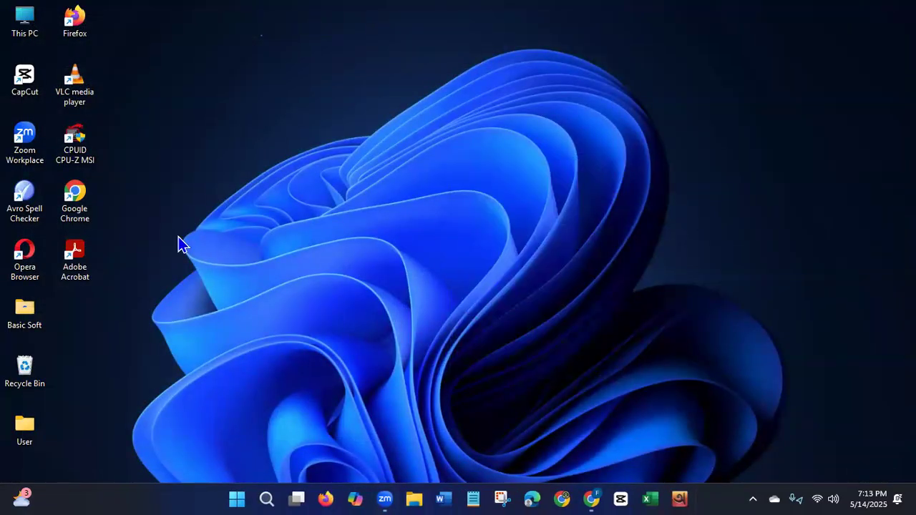
Open Chrome with the 2009 profile, check its saved bookmarks and close the window.
double_click(77, 207)
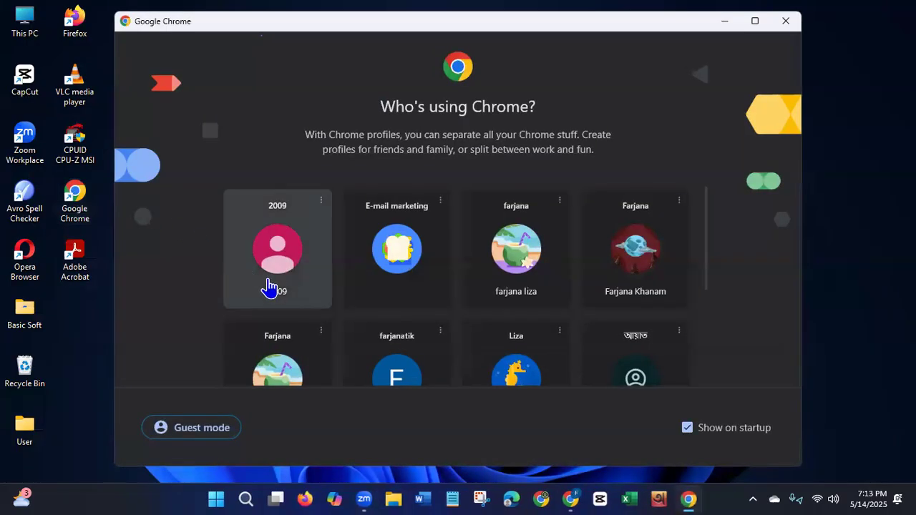
click(269, 287)
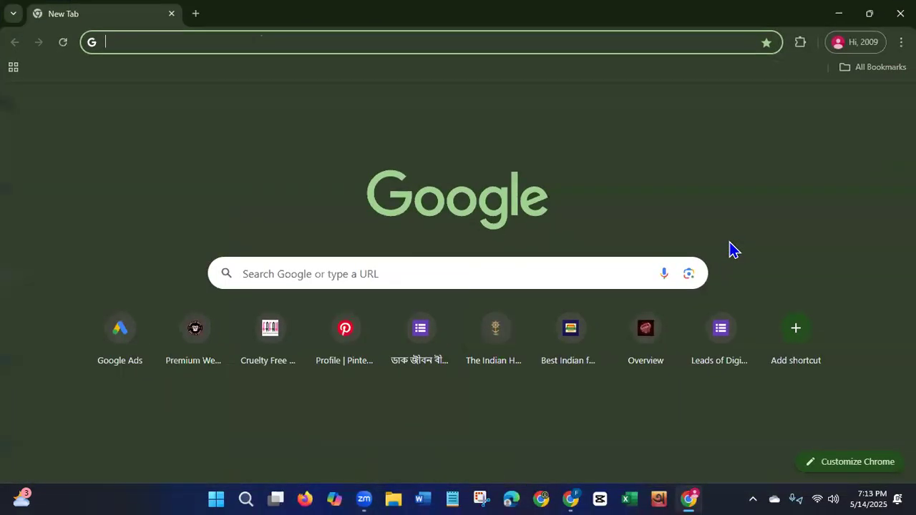
click(873, 67)
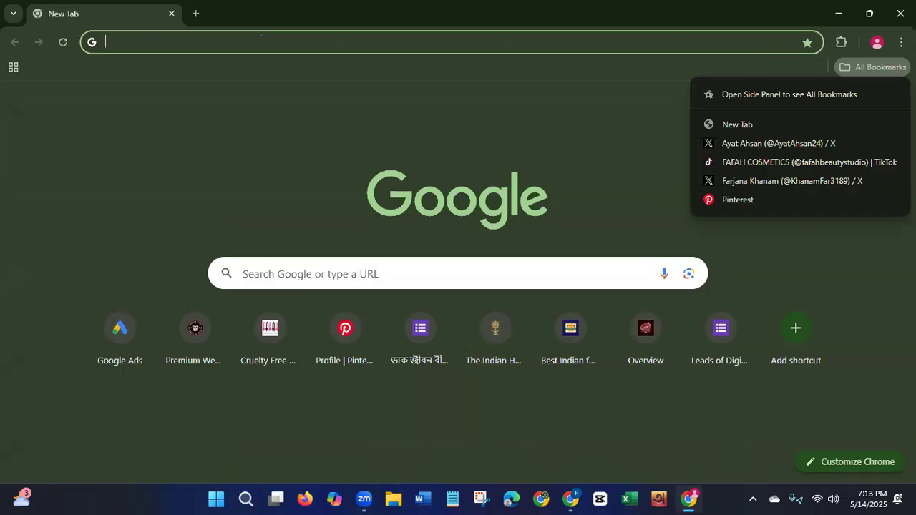
click(900, 13)
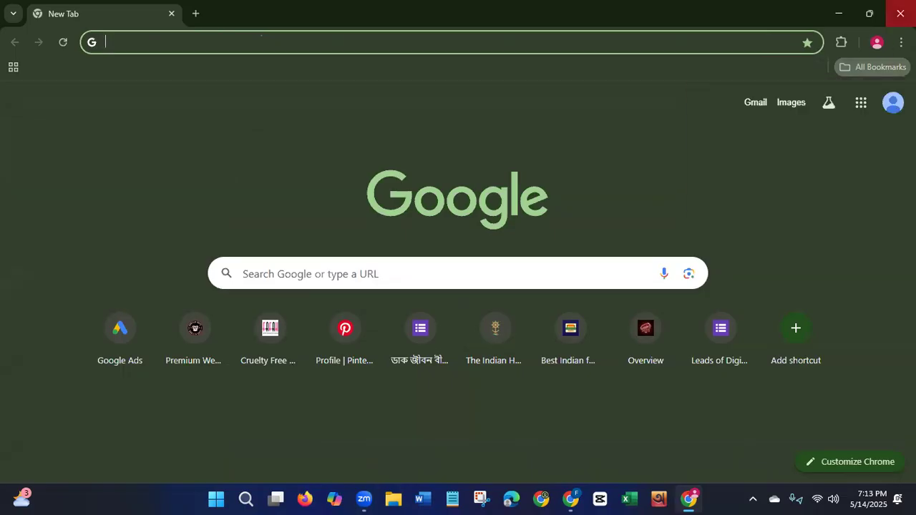
click(901, 13)
Open the Chrome profile with the planet avatar in a maximized window, check its bookmarks and close it.
click(564, 492)
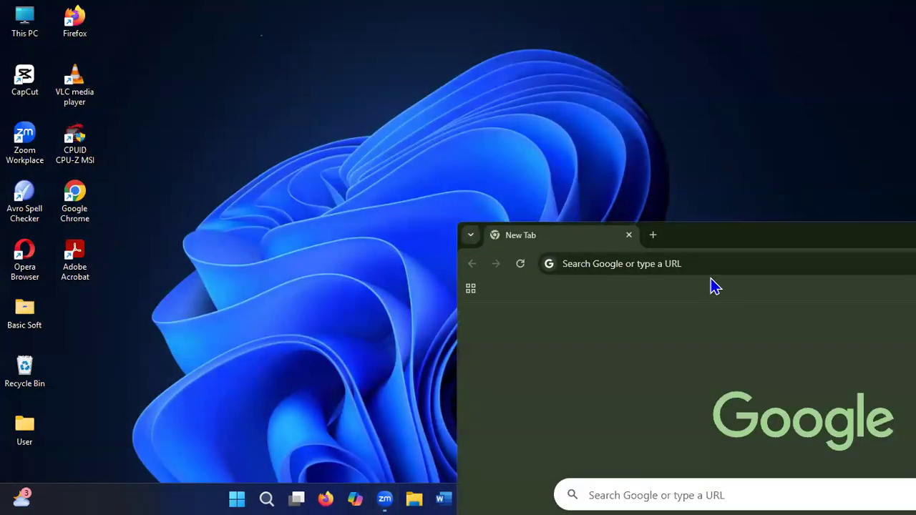
double_click(720, 237)
click(896, 75)
click(877, 67)
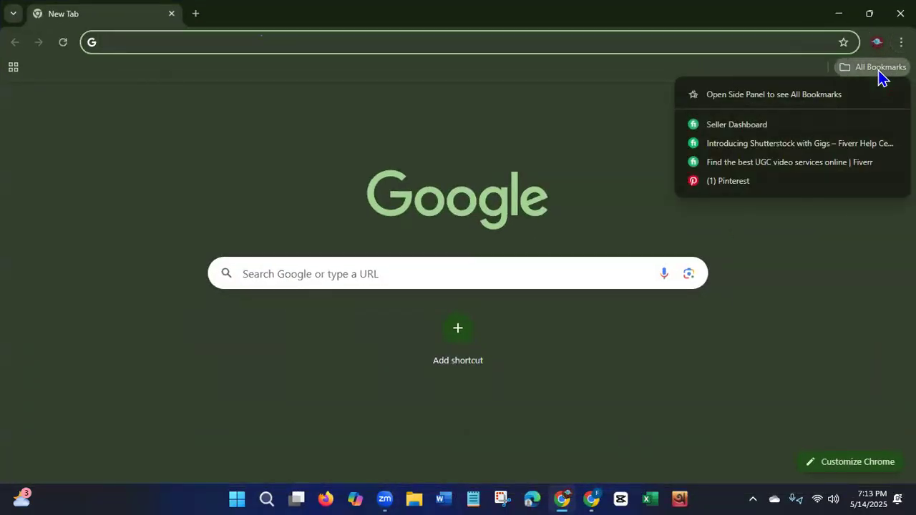
click(901, 13)
click(901, 13)
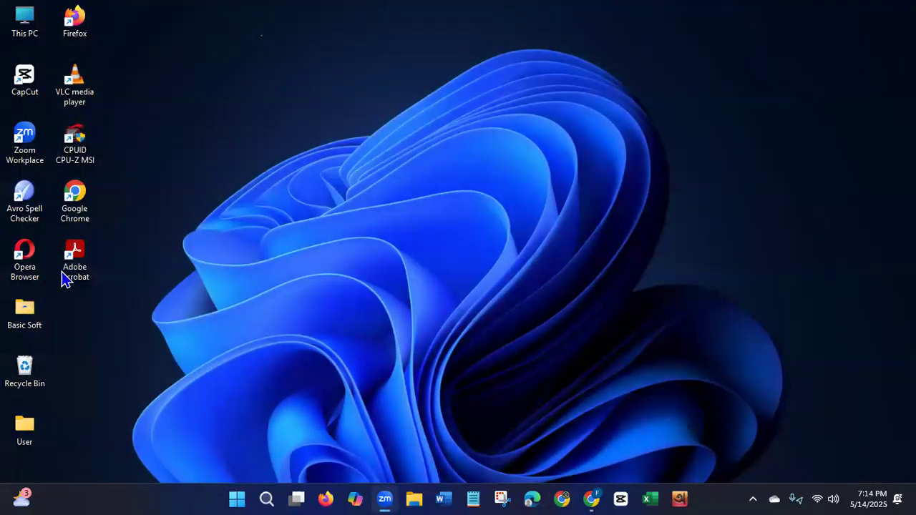
Open Chrome with the seahorse-avatar profile and check its saved bookmarks.
double_click(69, 203)
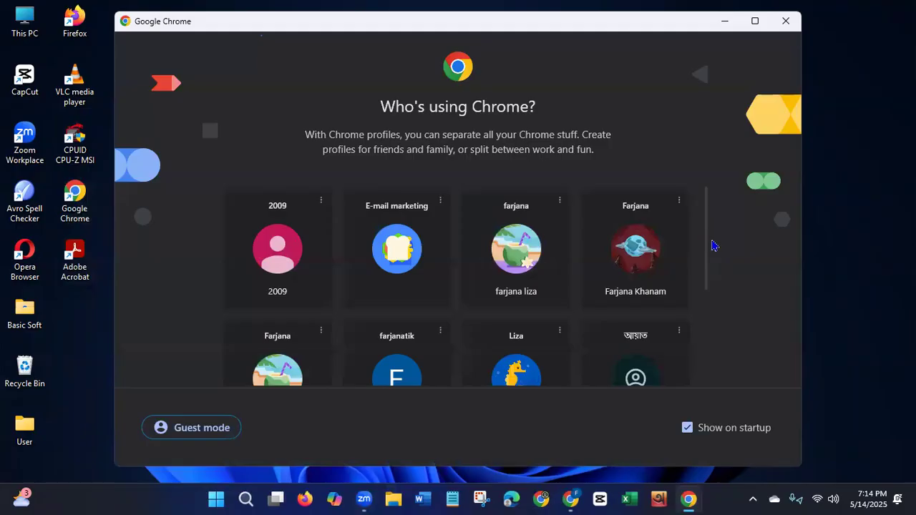
drag(709, 246, 705, 331)
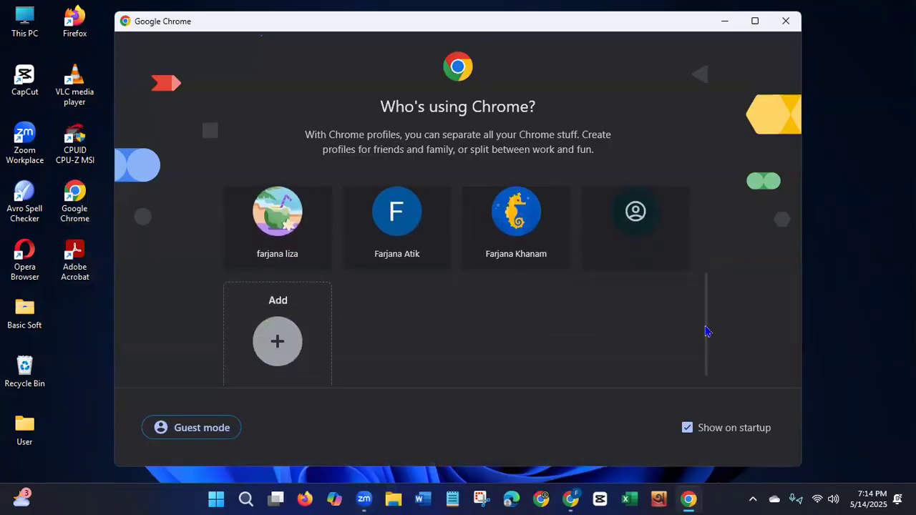
click(509, 247)
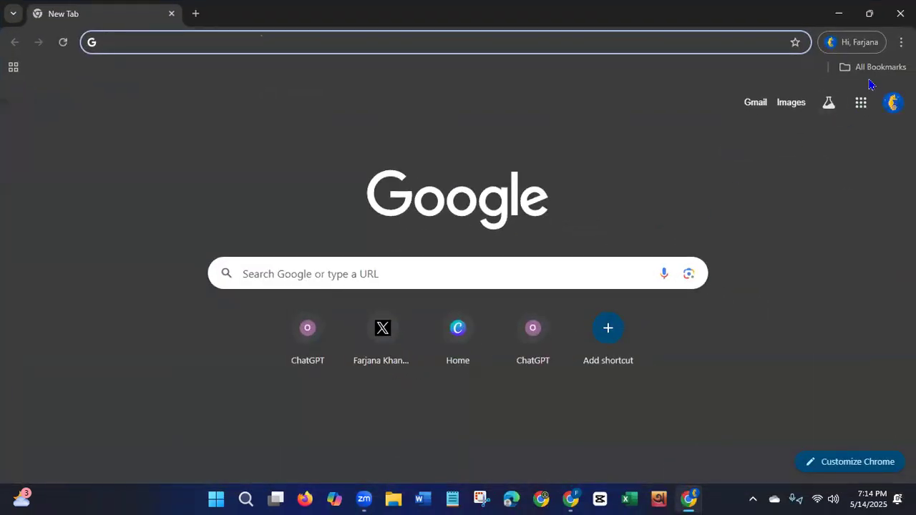
click(872, 72)
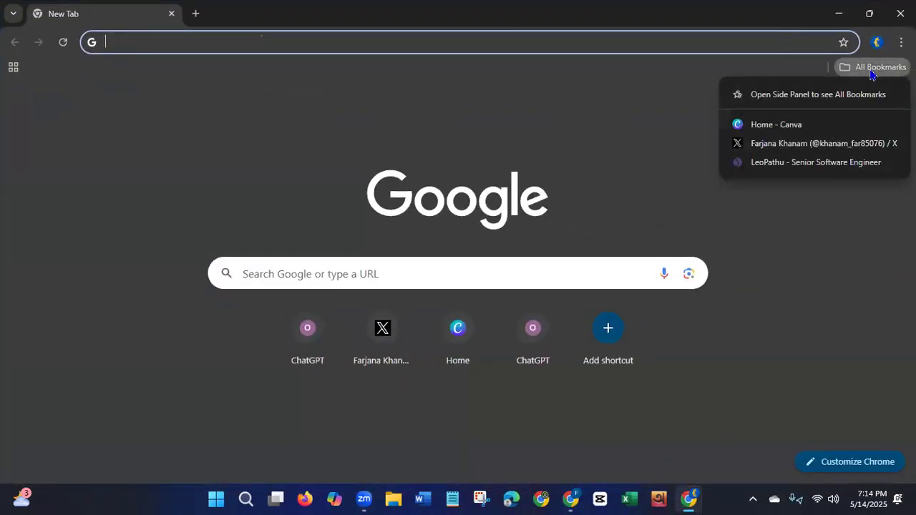
click(548, 123)
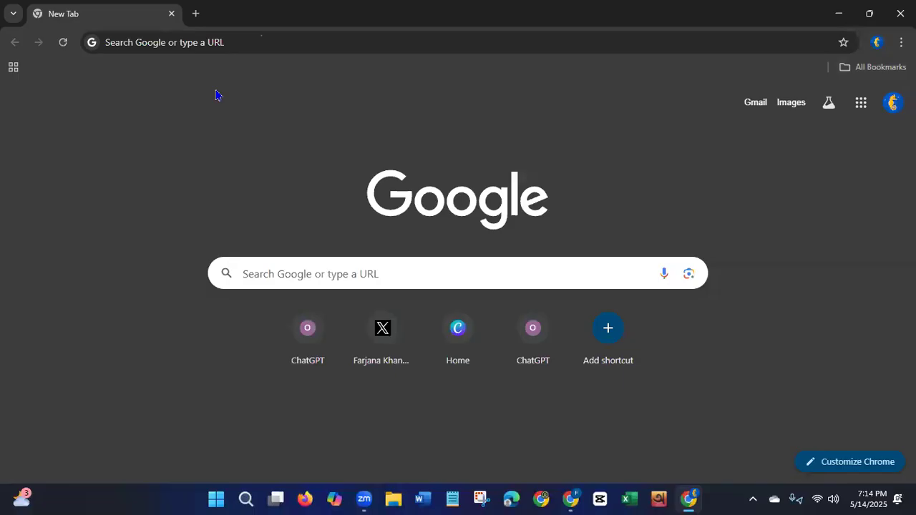
Open the Upwork website through a Google search for upwork and go to its login page.
click(161, 41)
click(150, 77)
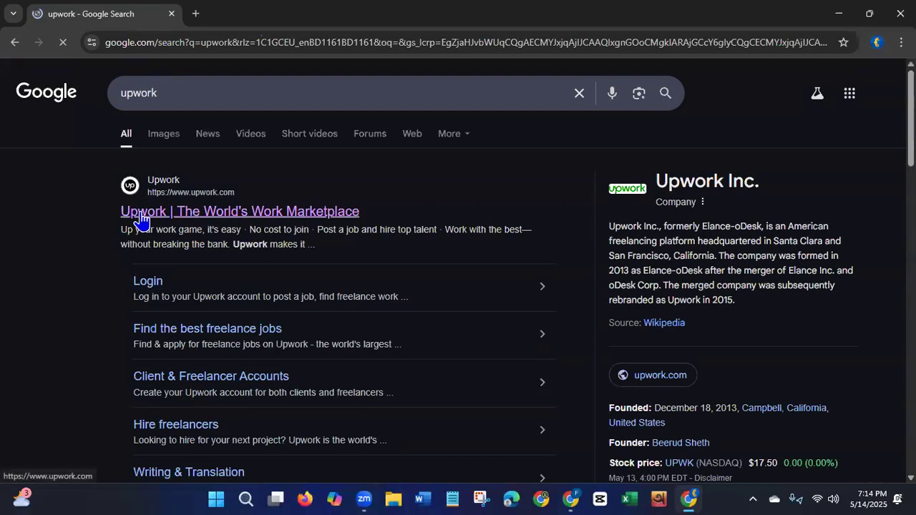
click(141, 214)
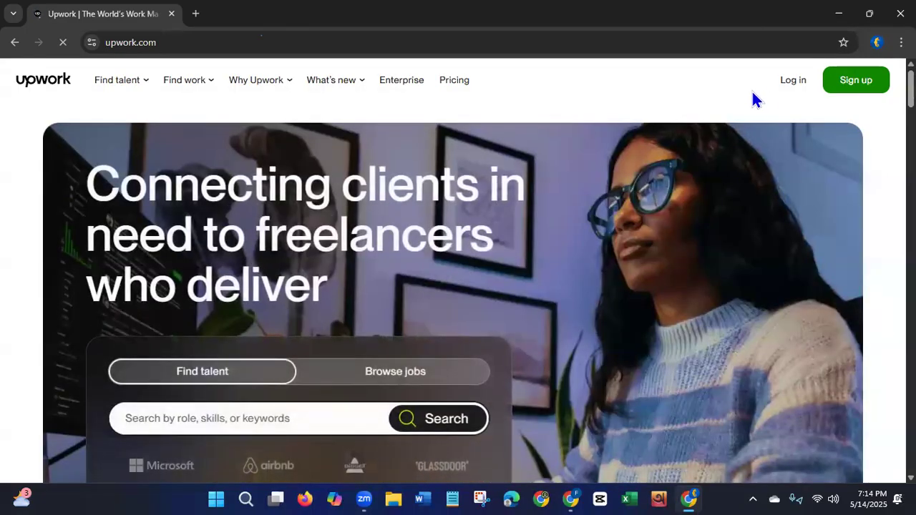
click(788, 85)
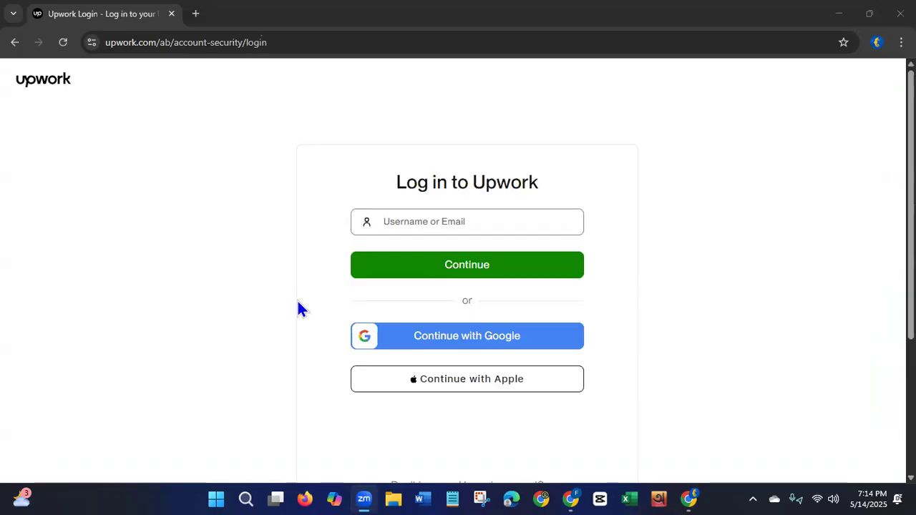
Minimize the Upwork login window and open Chrome with the E-mail marketing profile.
click(838, 13)
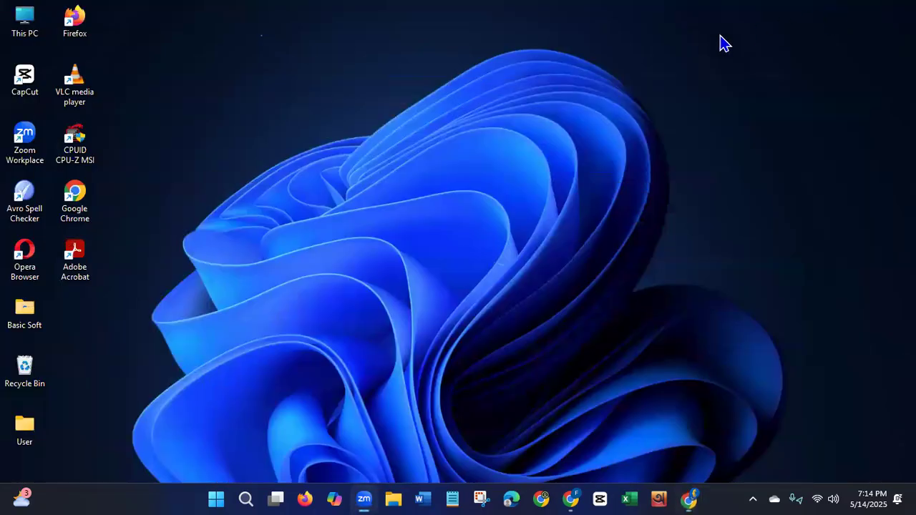
double_click(81, 206)
click(398, 254)
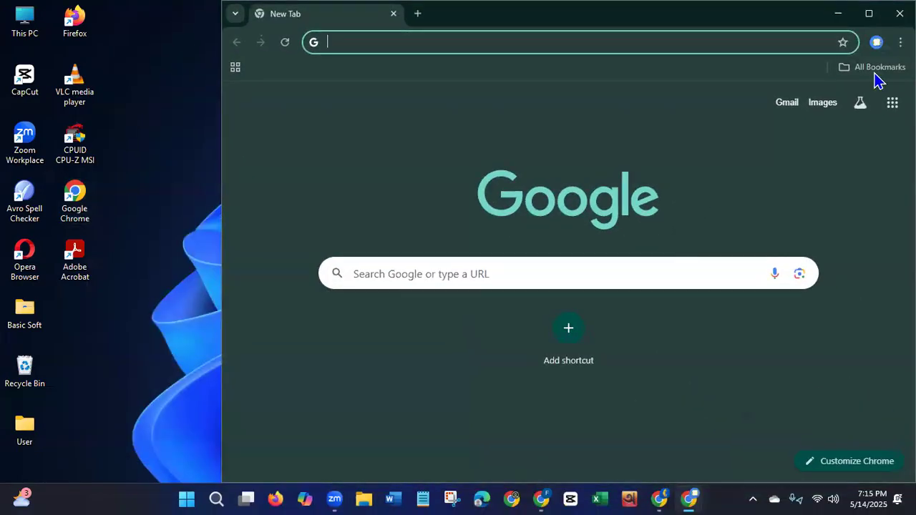
Check the bookmarks saved in this Chrome profile and maximize the browser window.
click(877, 68)
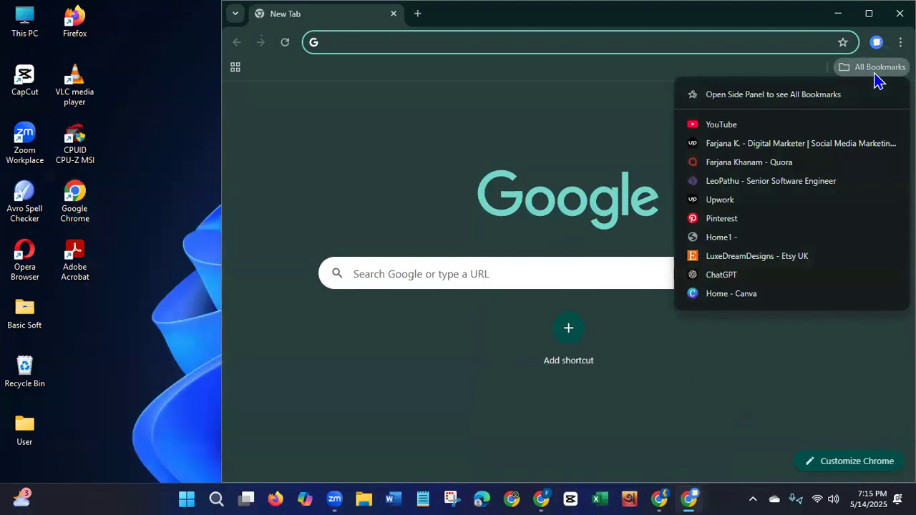
click(619, 25)
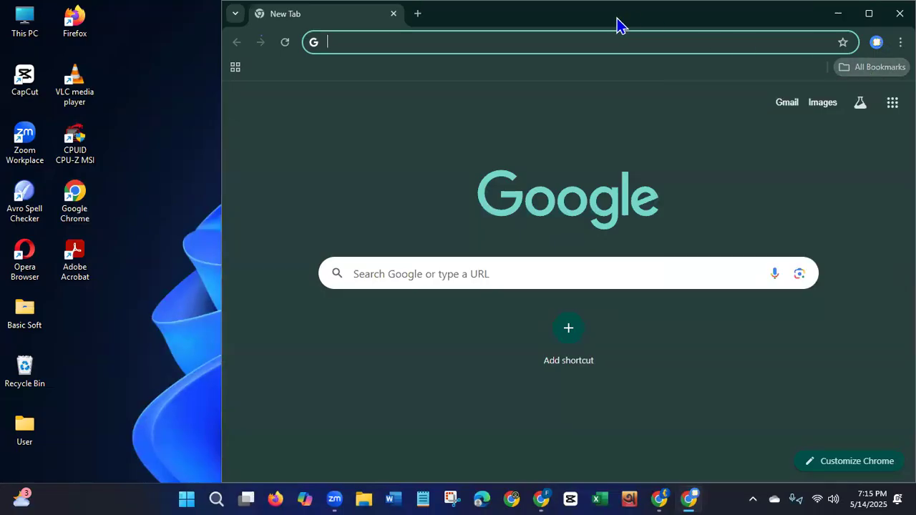
drag(556, 27, 798, 255)
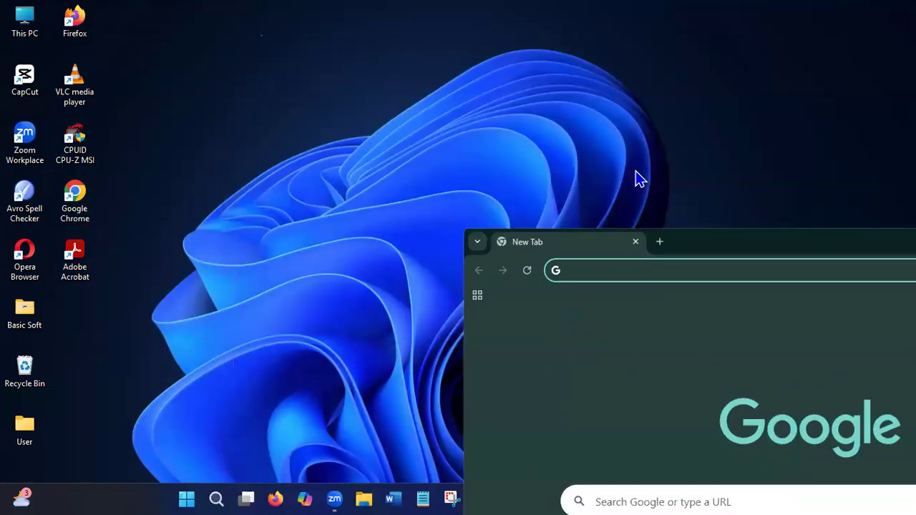
double_click(703, 241)
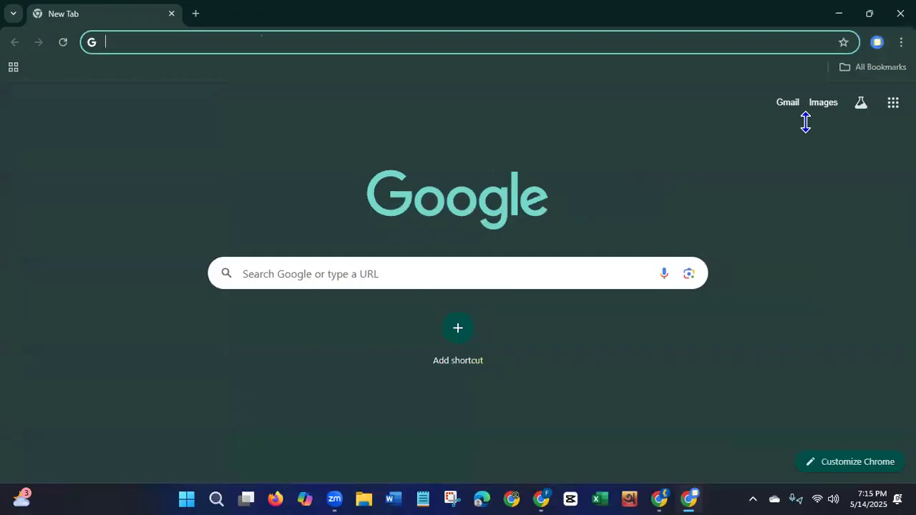
Open the bookmarked Upwork freelancer profile of the digital marketer and go to the Upwork login page.
click(869, 69)
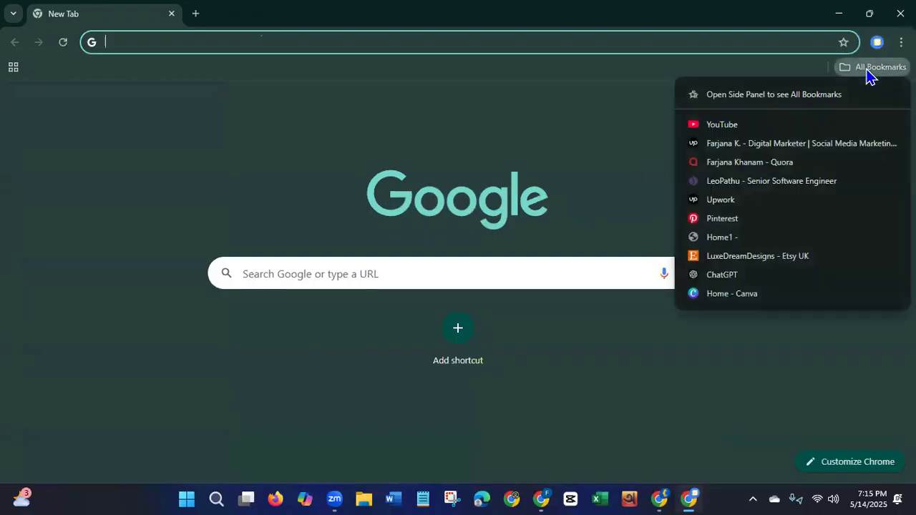
click(757, 143)
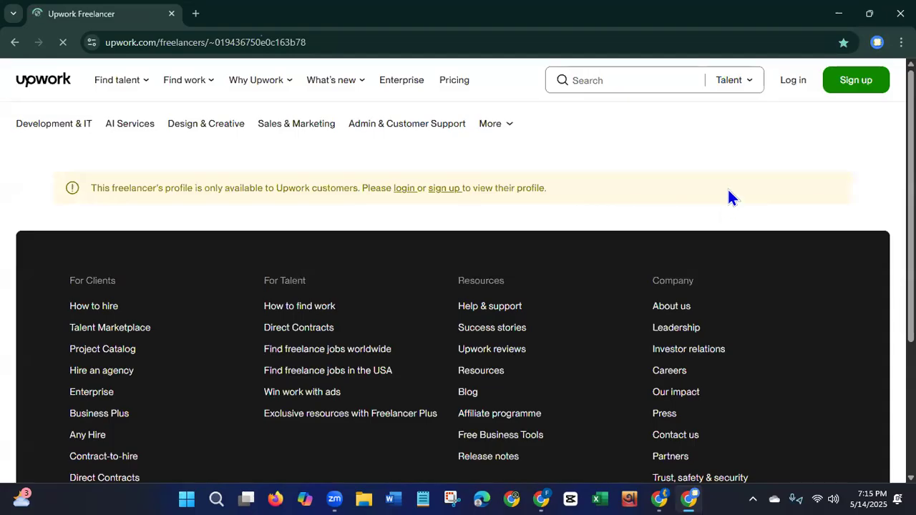
click(793, 81)
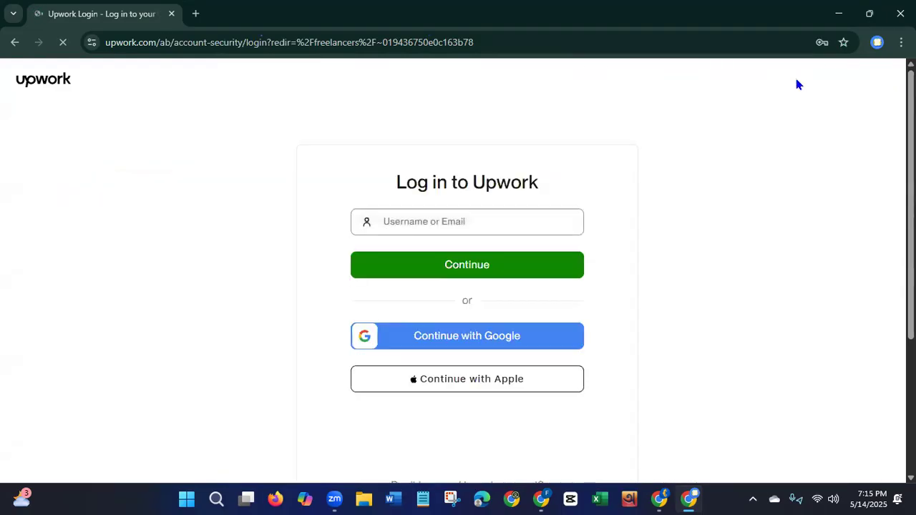
Submit the saved account e-mail and account password on the Upwork login form.
click(504, 221)
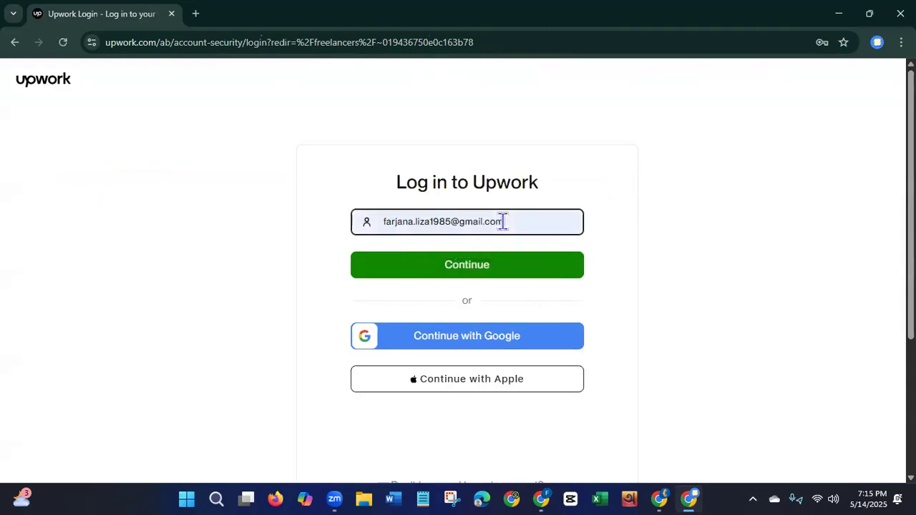
click(494, 269)
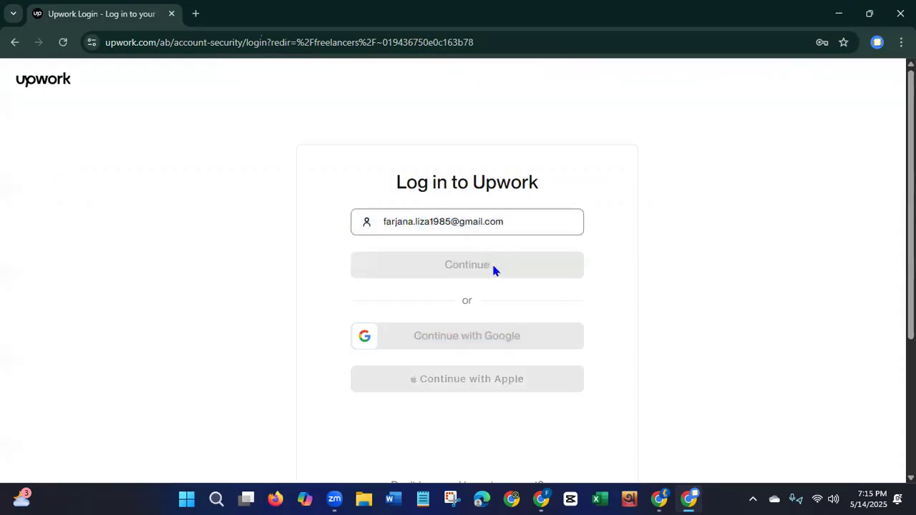
click(474, 340)
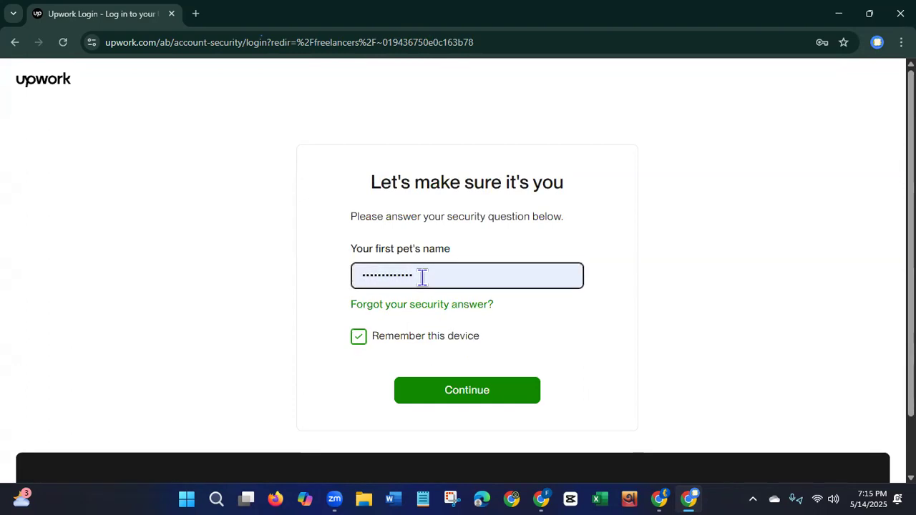
Replace the autofilled security answer with the answer to the first pet's name question, submit it and dismiss the password-change warning.
drag(422, 277, 334, 287)
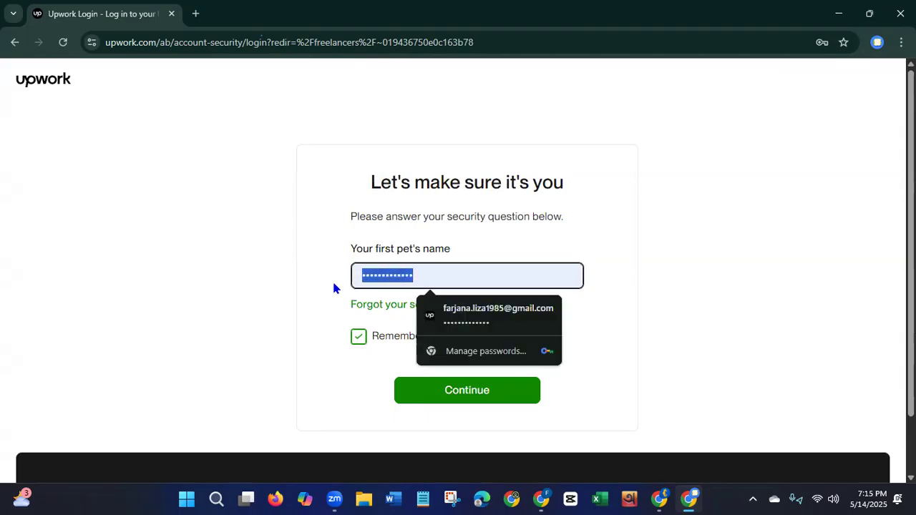
key(BackSpace)
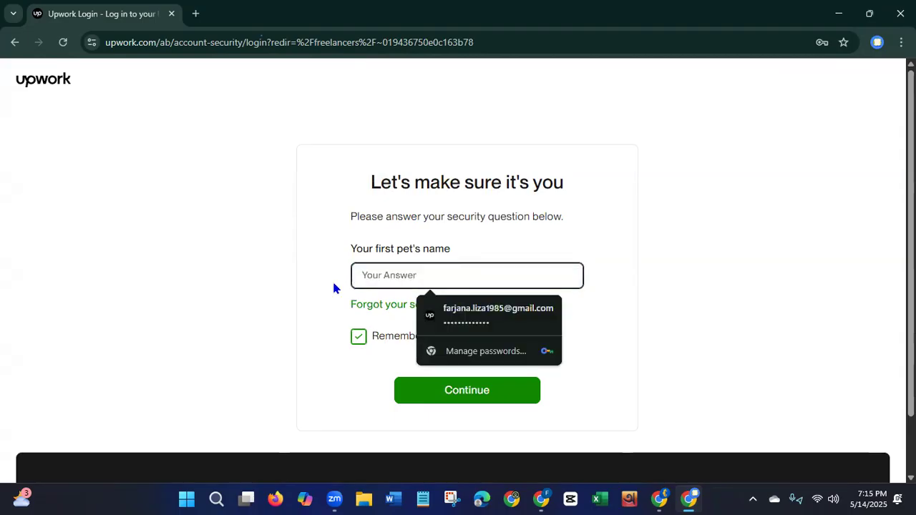
text(••••)
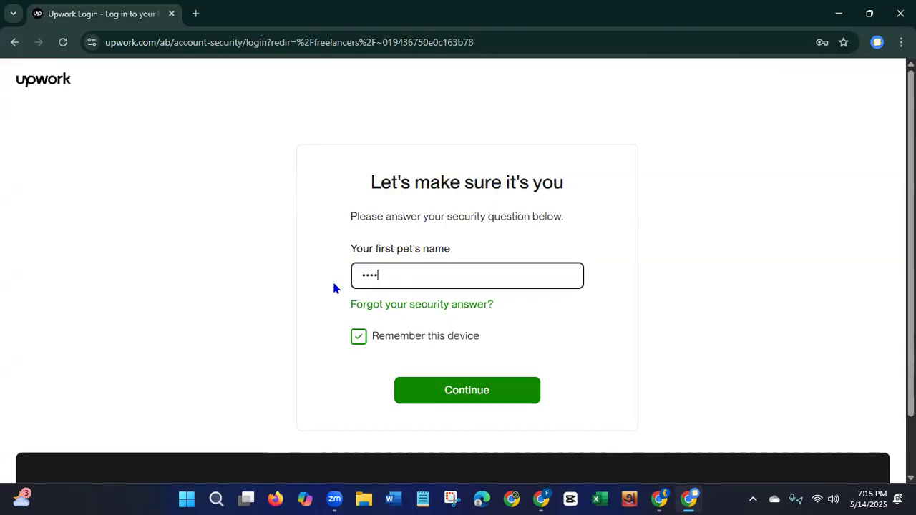
click(483, 395)
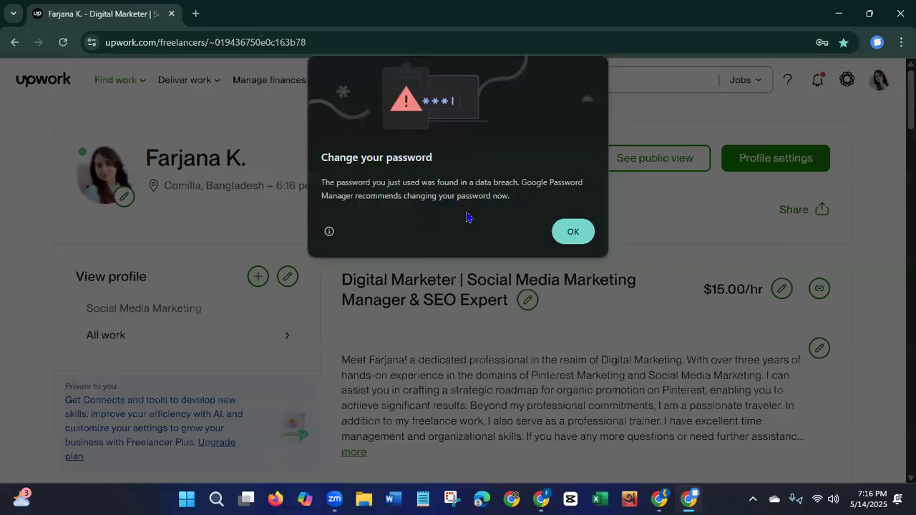
click(570, 242)
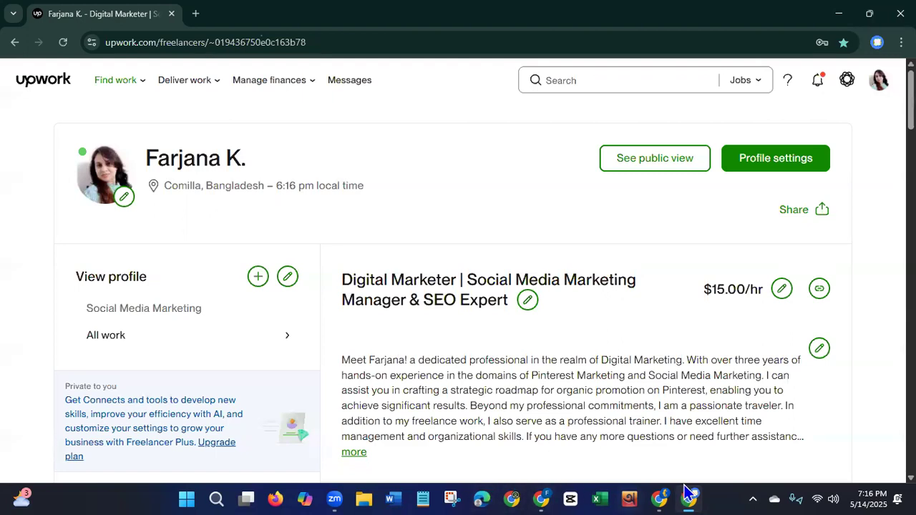
Close the other open Upwork login window and open Upwork's Find work page.
mouse_move(687, 492)
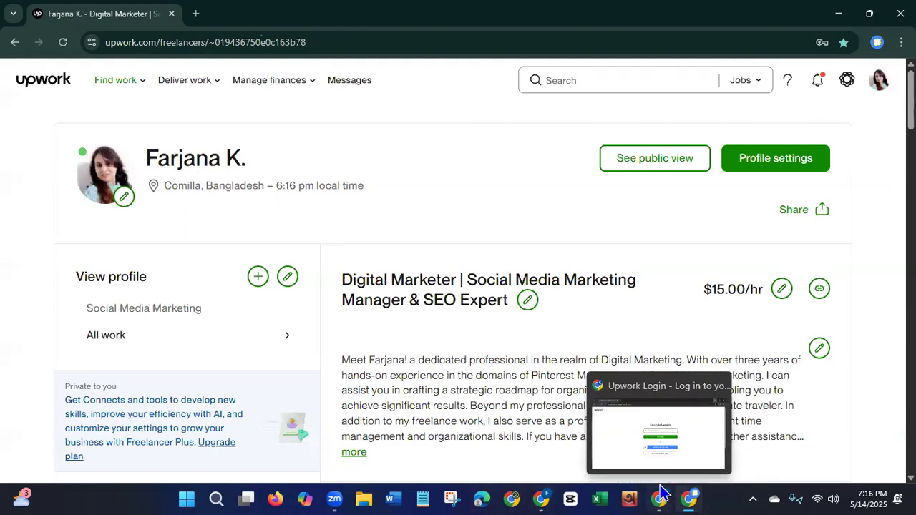
click(716, 387)
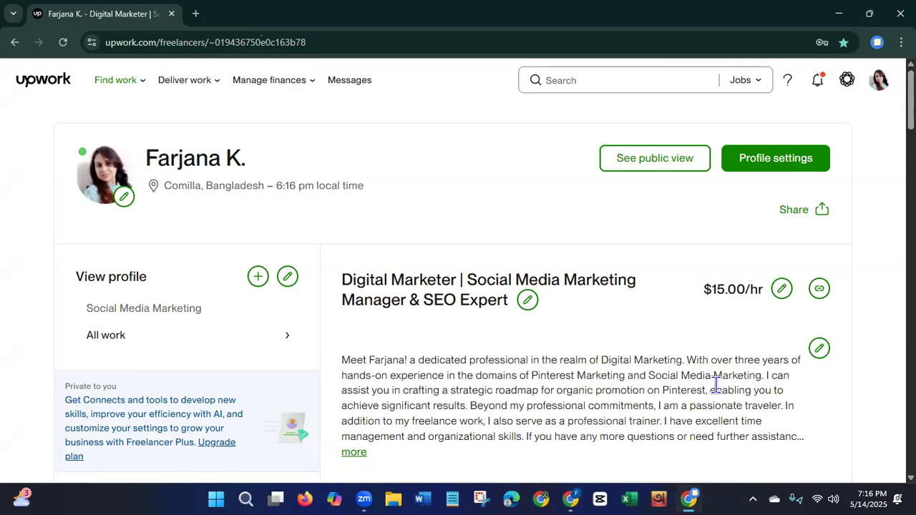
mouse_move(129, 85)
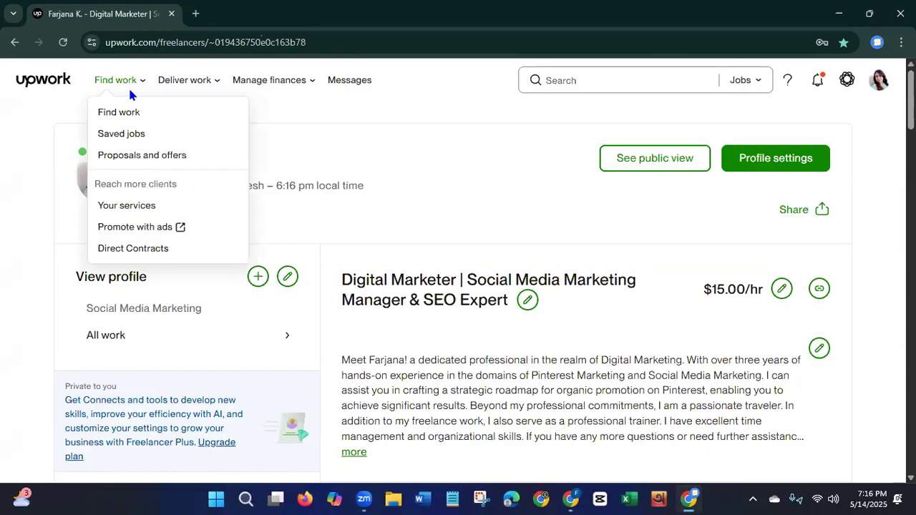
click(109, 120)
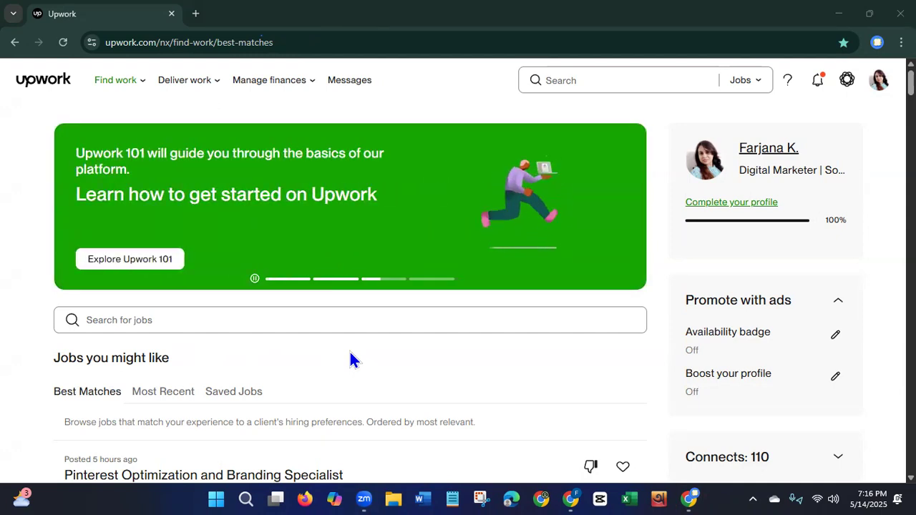
Search for jobs with the recent search term "facebook business page".
click(213, 318)
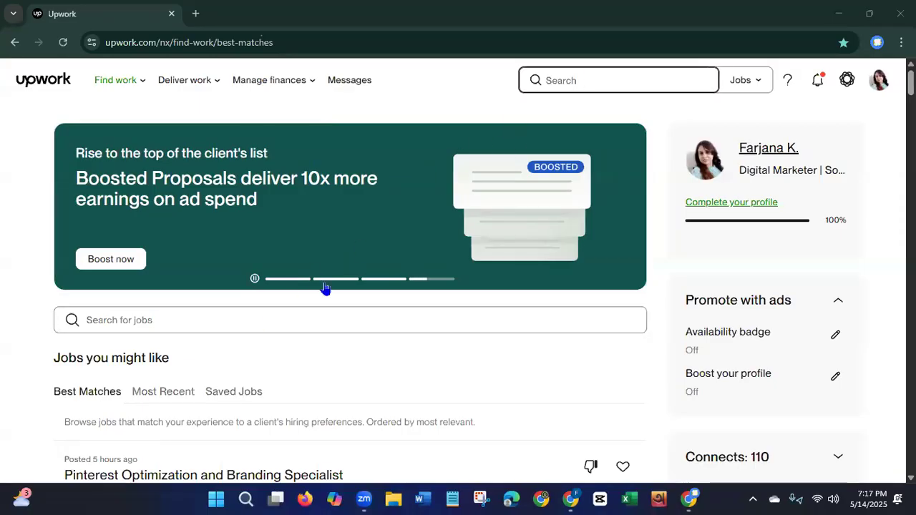
click(249, 319)
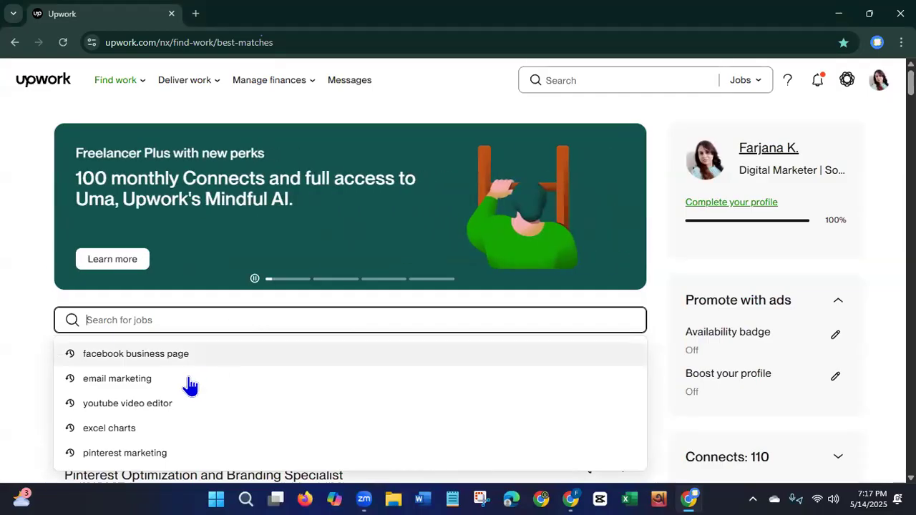
click(178, 355)
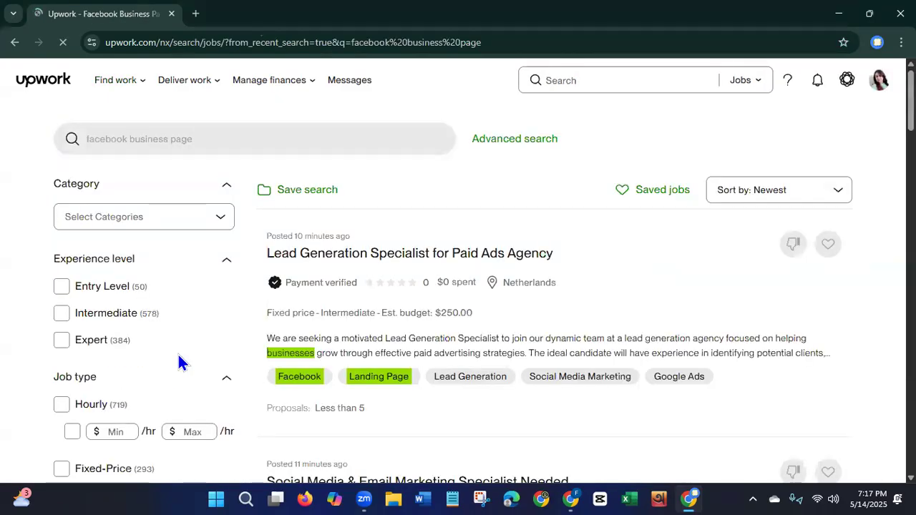
Extend the job search to "facebook business page create and optimization" and run it.
click(212, 138)
text(c)
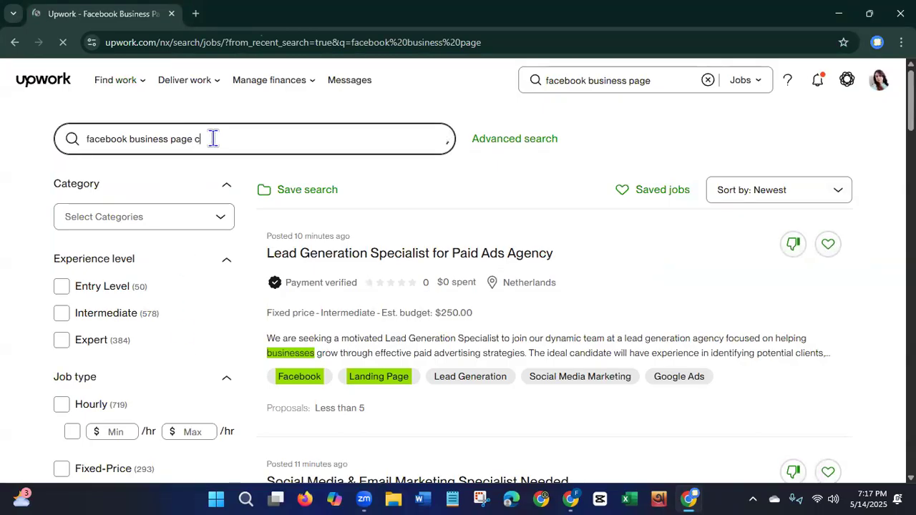
text(reate)
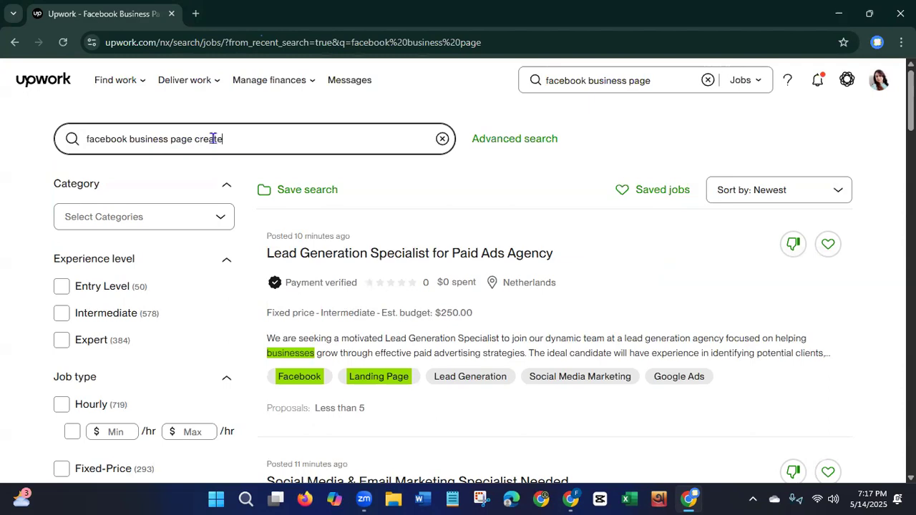
text( and optimization)
key(Return)
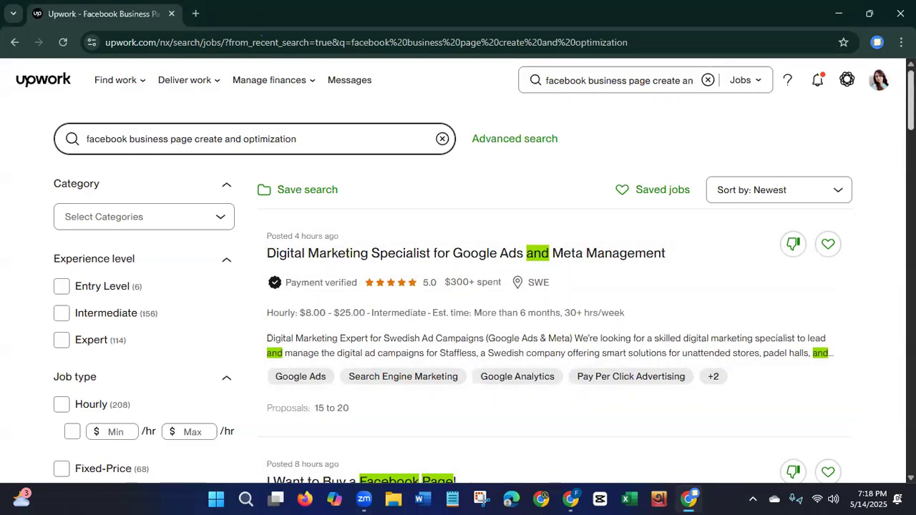
Examine the job results for Facebook business page creation and optimization, including their budgets, client ratings, skill tags and proposal numbers.
scroll(484, 272, down, 5)
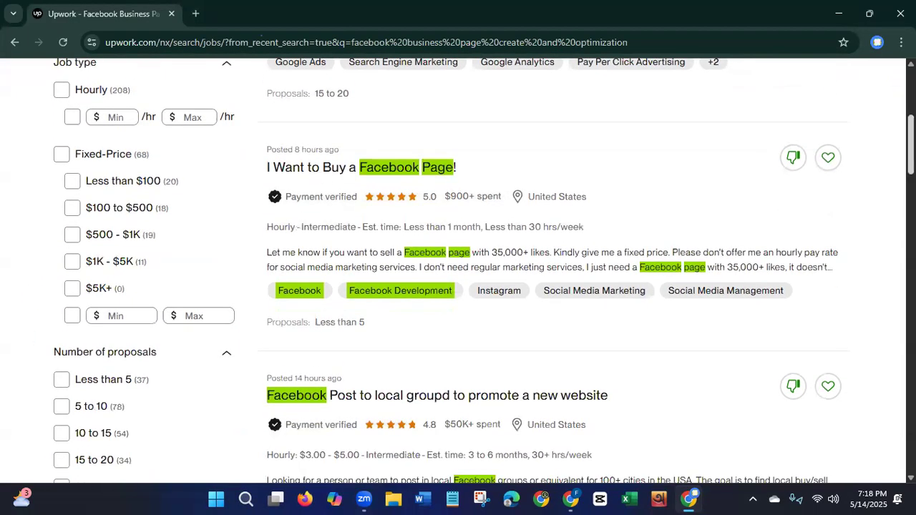
scroll(484, 272, down, 3)
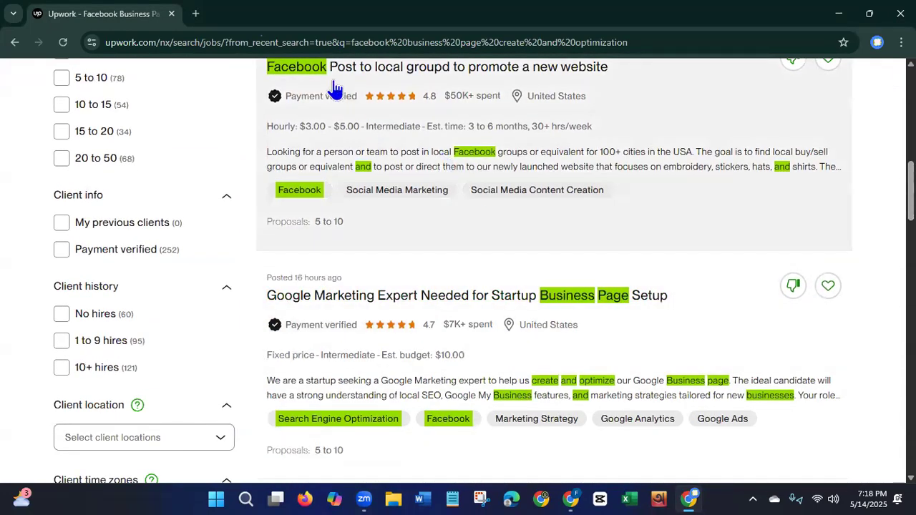
scroll(346, 89, down, 5)
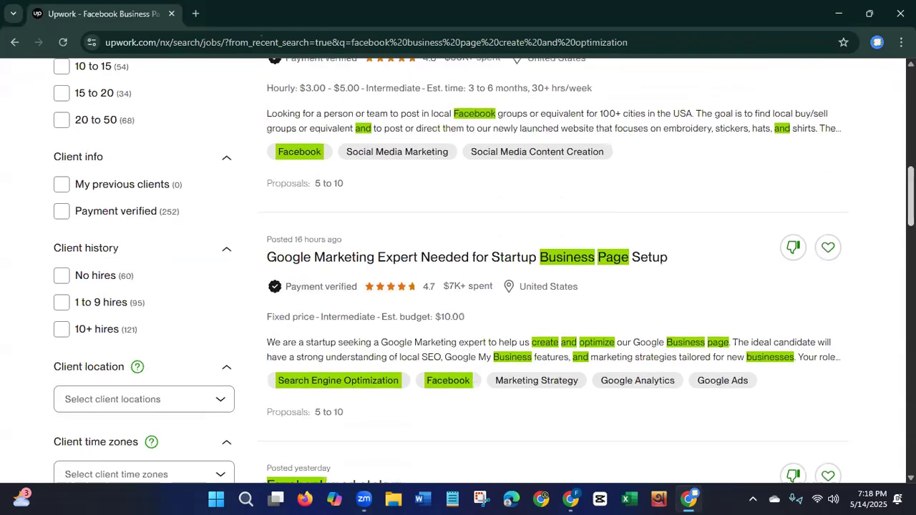
scroll(484, 272, up, 10)
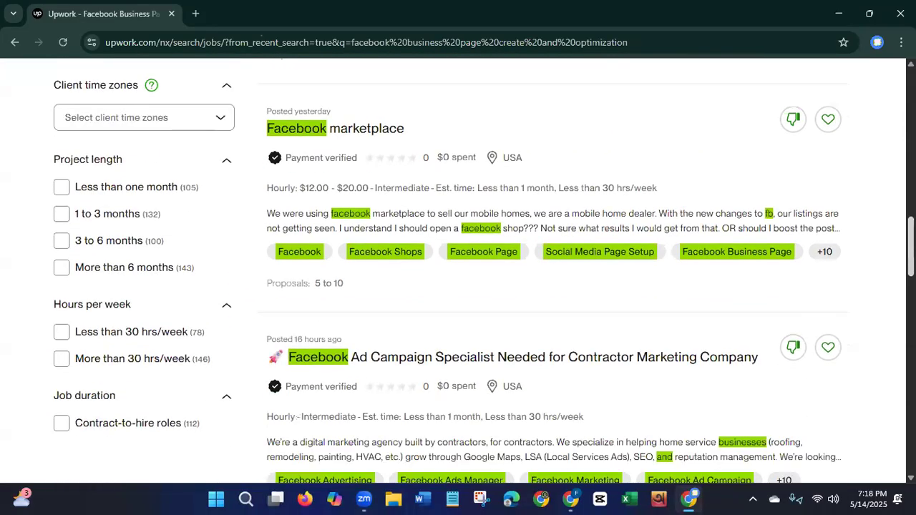
scroll(484, 270, up, 3)
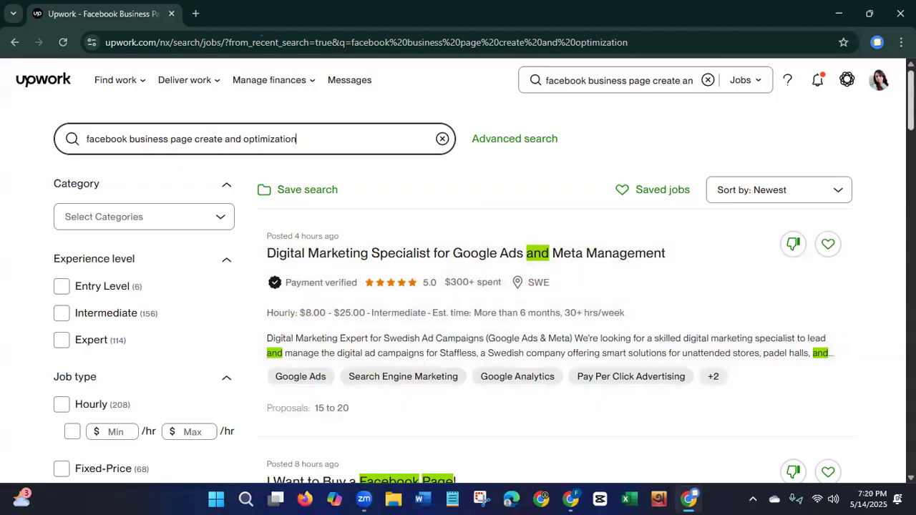
scroll(484, 271, down, 8)
scroll(484, 270, down, 8)
scroll(881, 358, down, 10)
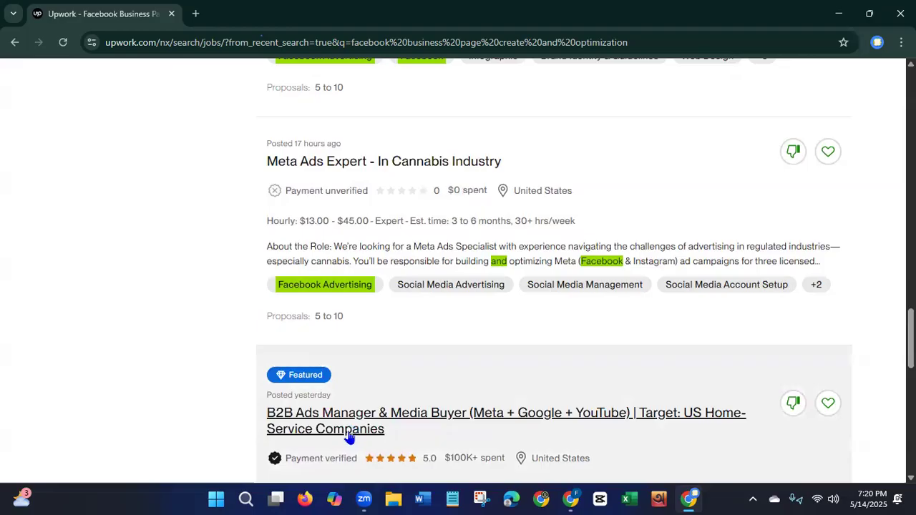
scroll(847, 338, up, 15)
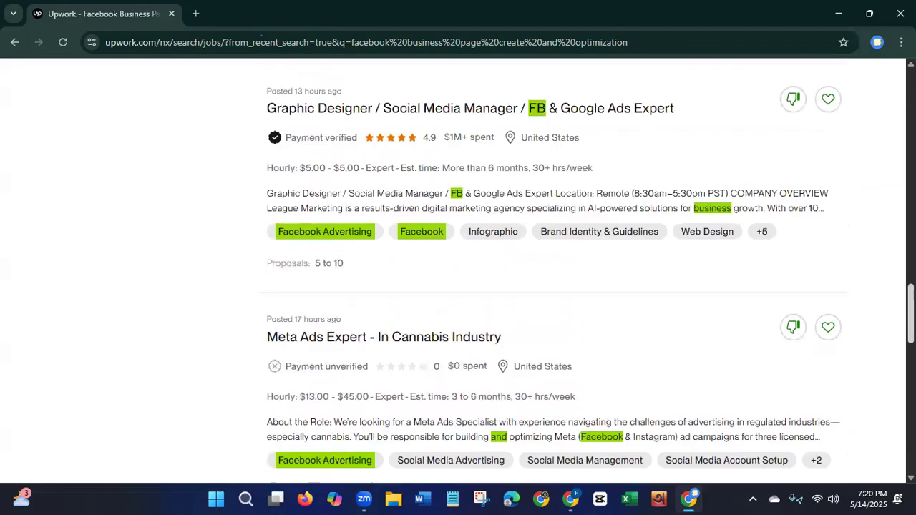
scroll(484, 270, up, 7)
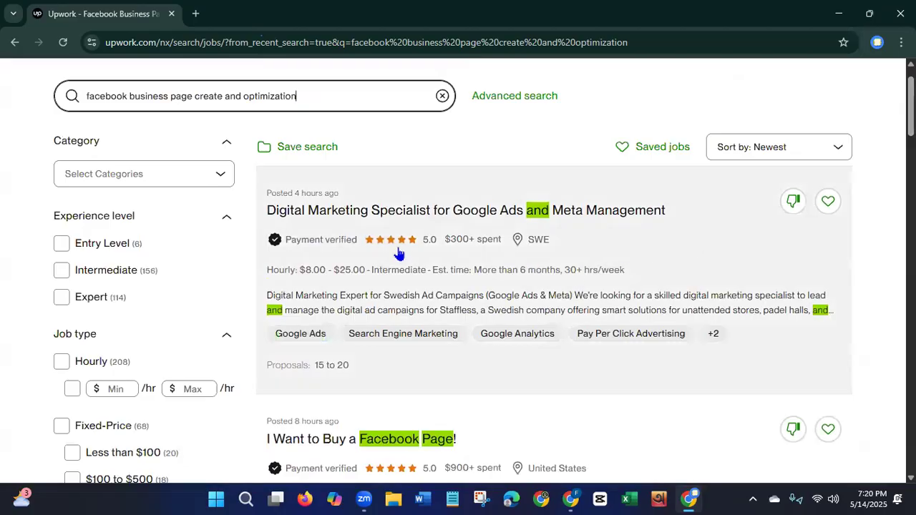
mouse_move(416, 245)
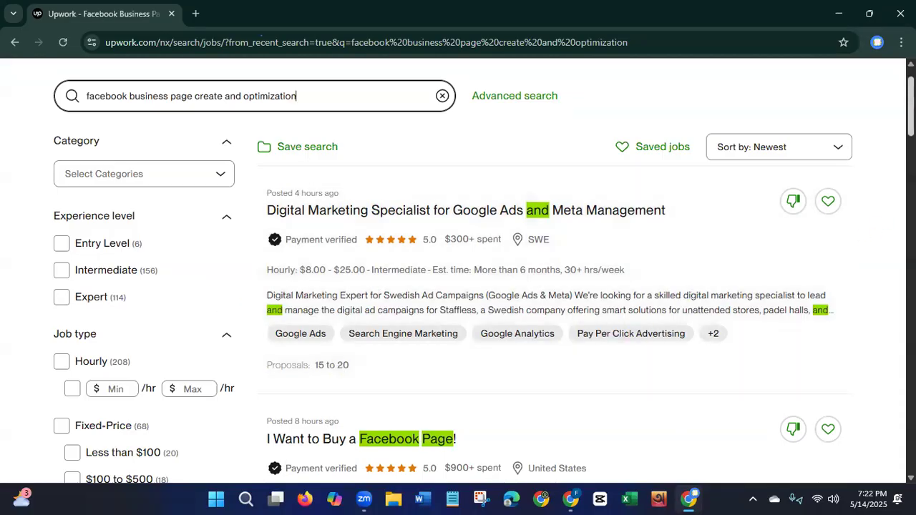
scroll(484, 271, down, 7)
scroll(484, 271, down, 2)
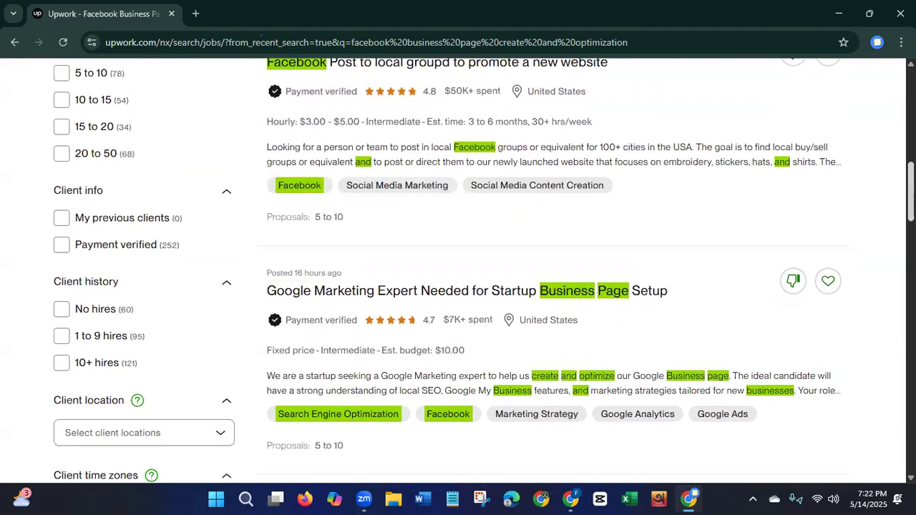
Compare the newest listings in the search results by posting time, pay, client spending and number of proposals.
scroll(484, 270, up, 7)
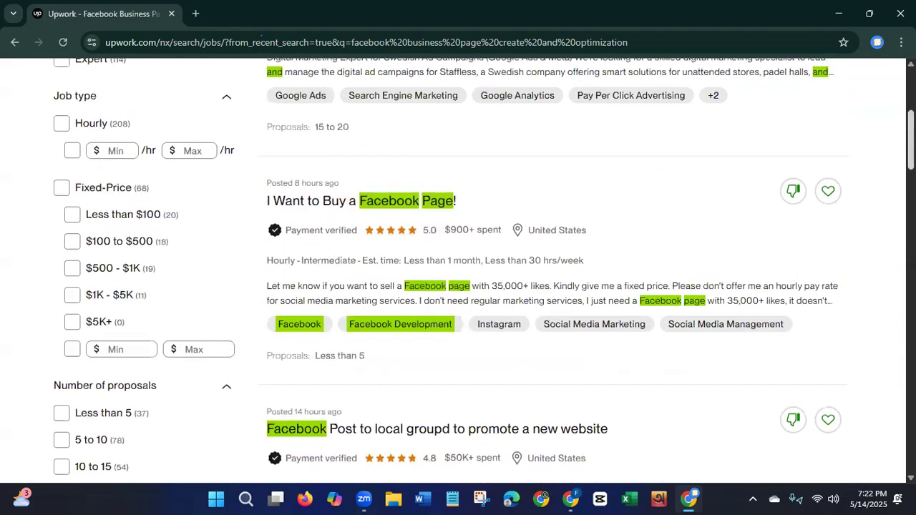
scroll(484, 271, up, 1)
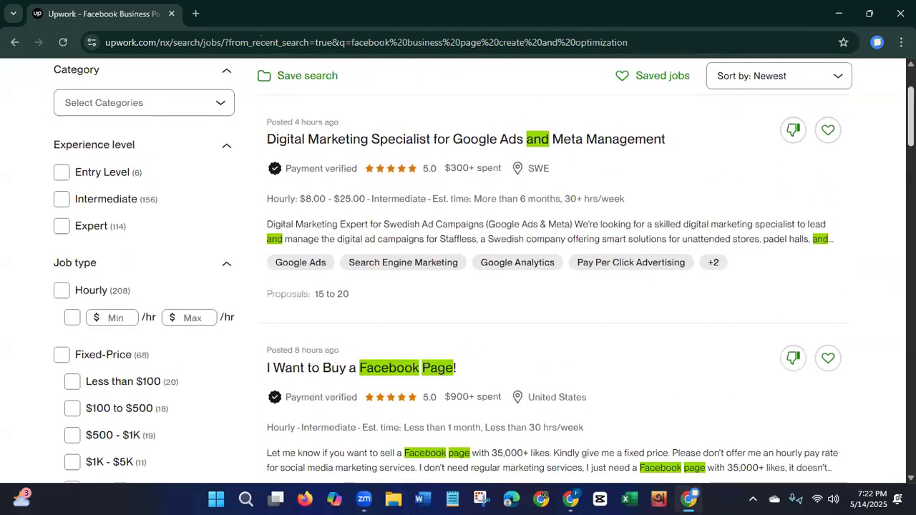
scroll(484, 271, down, 1)
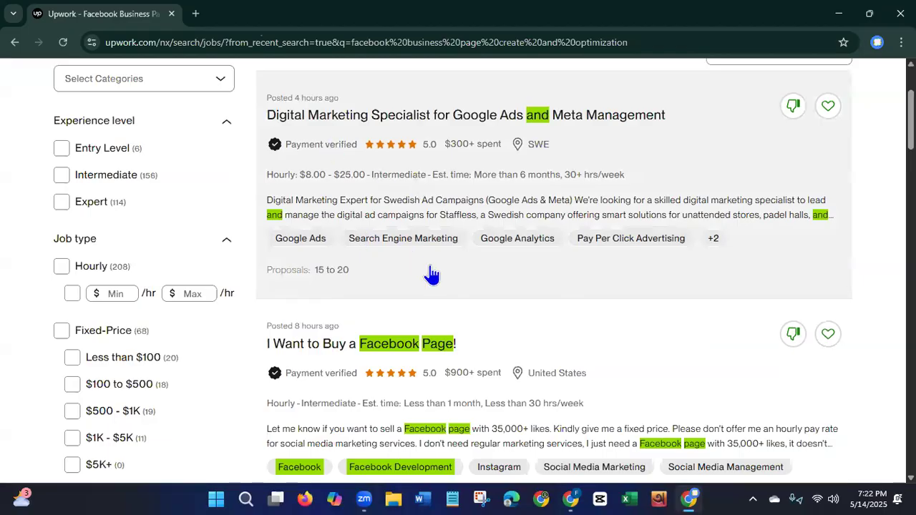
scroll(895, 133, down, 3)
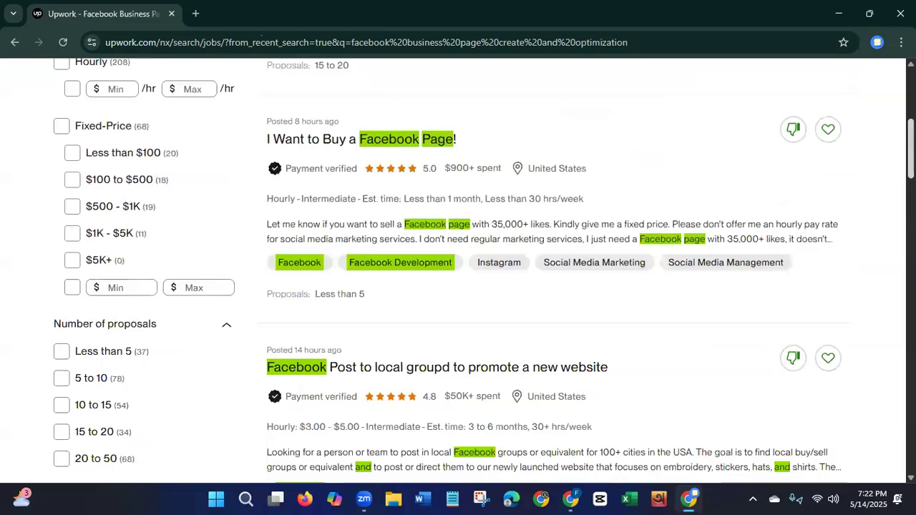
scroll(450, 271, up, 1)
scroll(700, 153, up, 1)
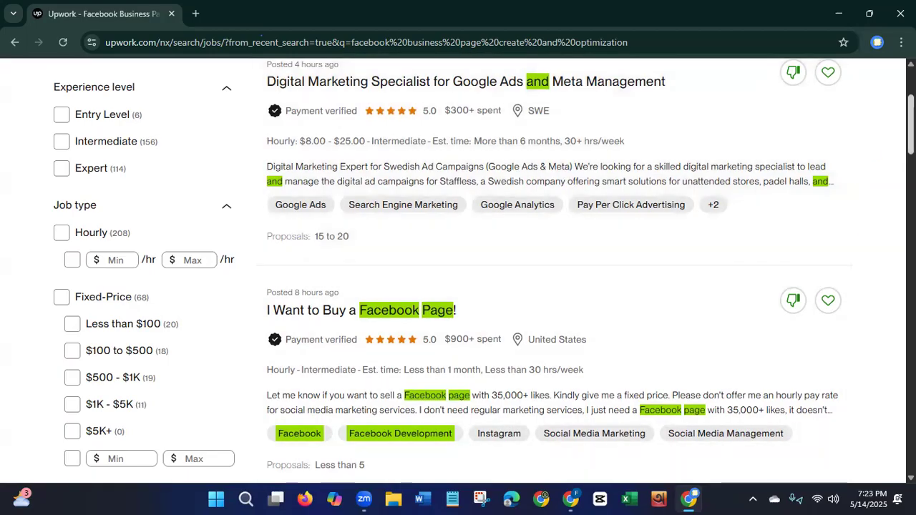
scroll(484, 271, down, 5)
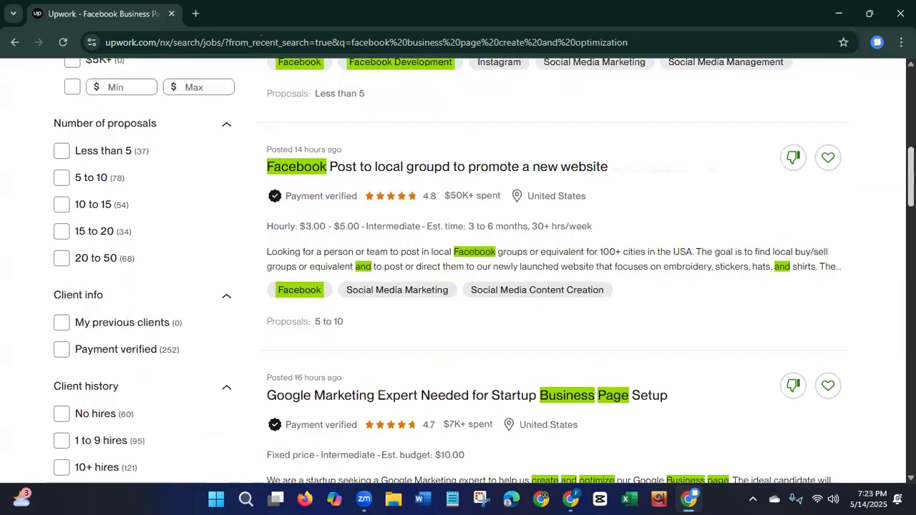
scroll(484, 271, down, 7)
scroll(892, 293, down, 3)
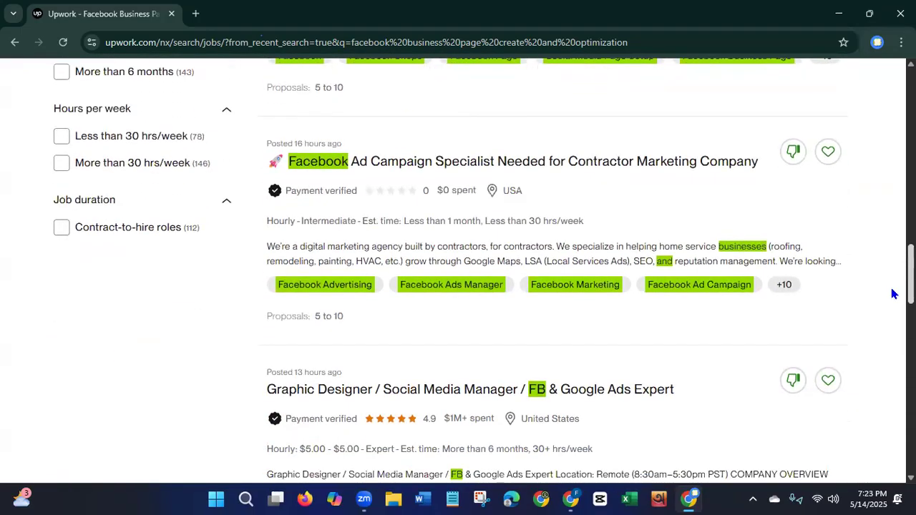
scroll(892, 294, down, 3)
scroll(887, 325, down, 5)
scroll(885, 194, up, 14)
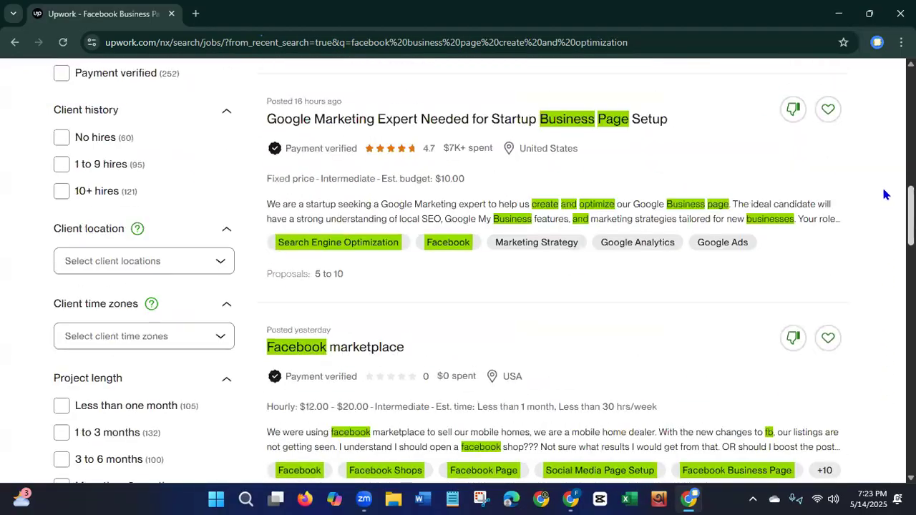
scroll(885, 195, up, 10)
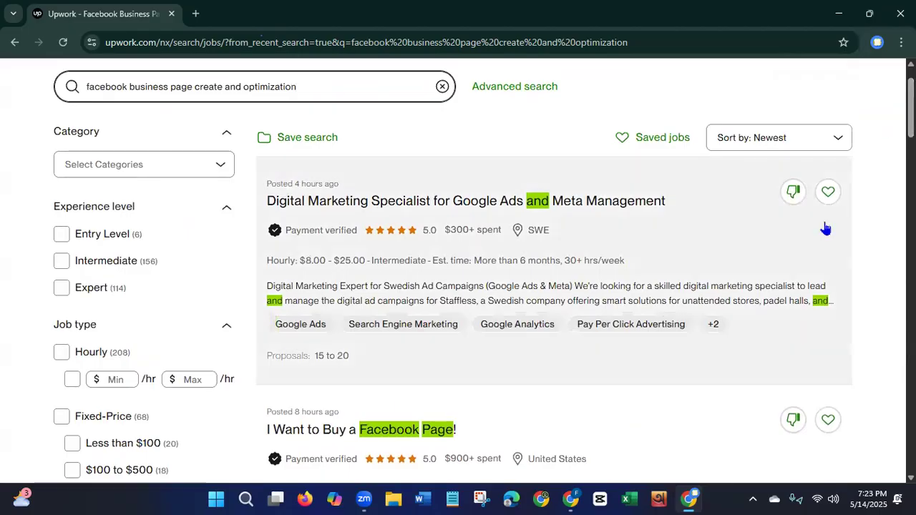
Open the "Digital Marketing Specialist for Google Ads and Meta Management" job posting and highlight its summary text for reading.
click(534, 299)
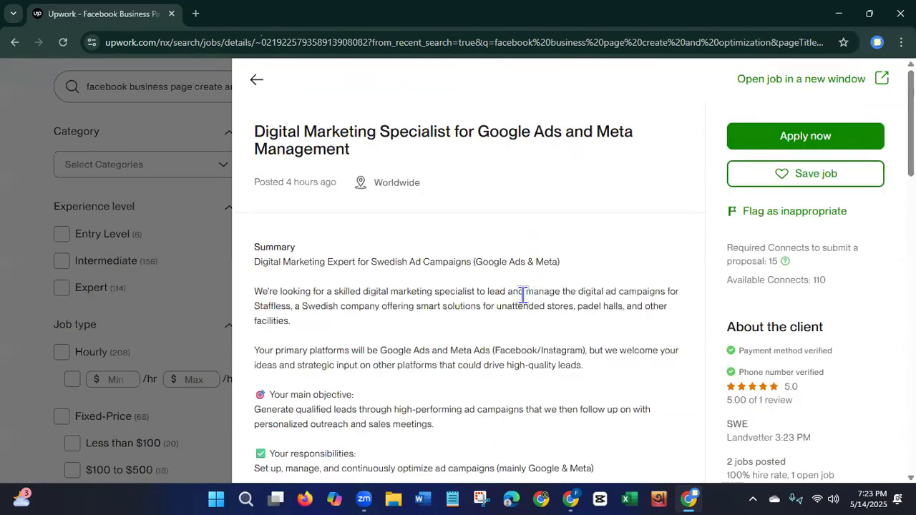
drag(254, 247, 590, 475)
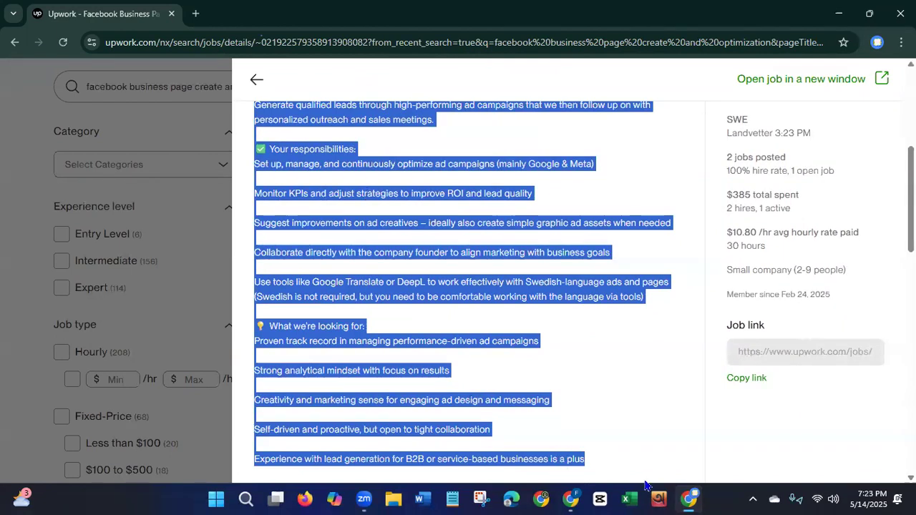
scroll(466, 286, up, 2)
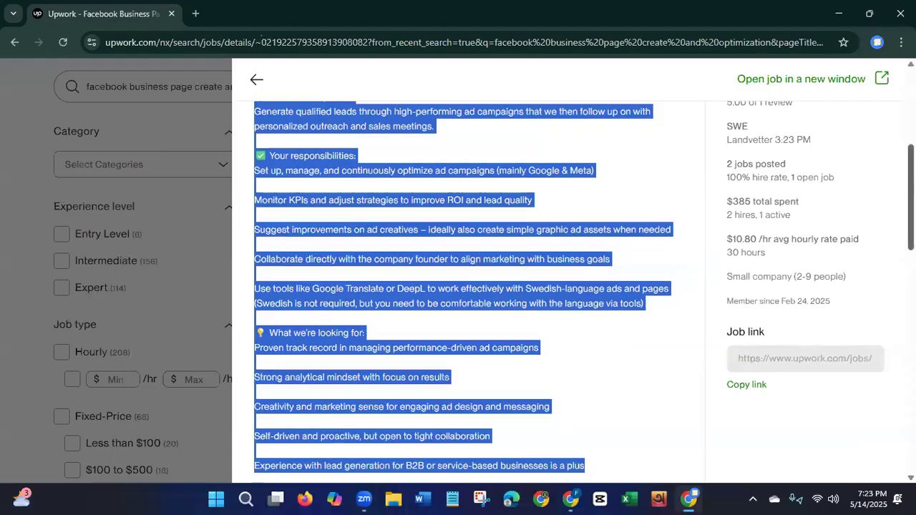
scroll(465, 286, up, 2)
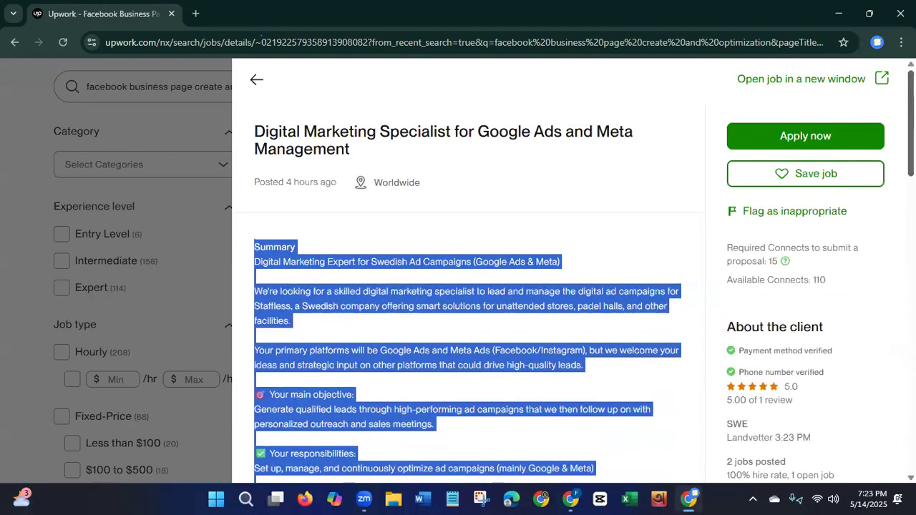
Examine the posting's hours, duration, hourly range, screening question, mandatory skills, job activity and the client's recent history.
scroll(466, 286, down, 7)
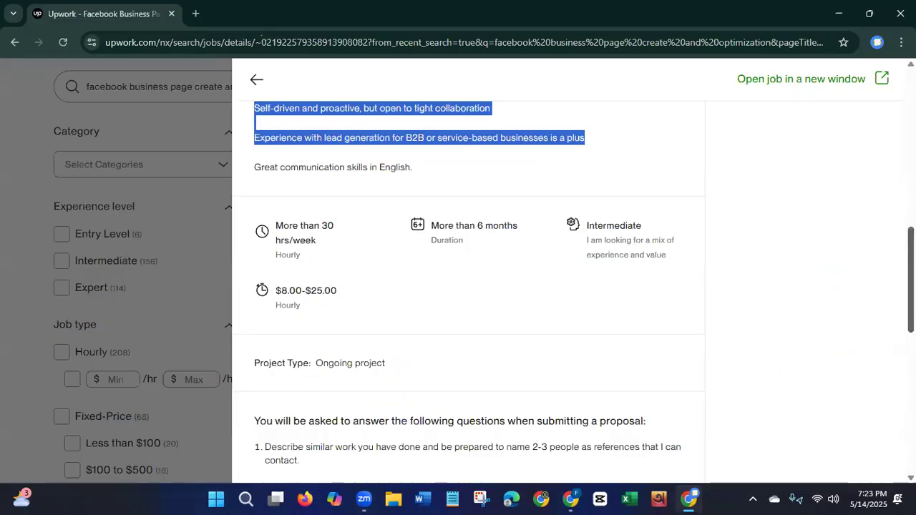
scroll(750, 334, down, 1)
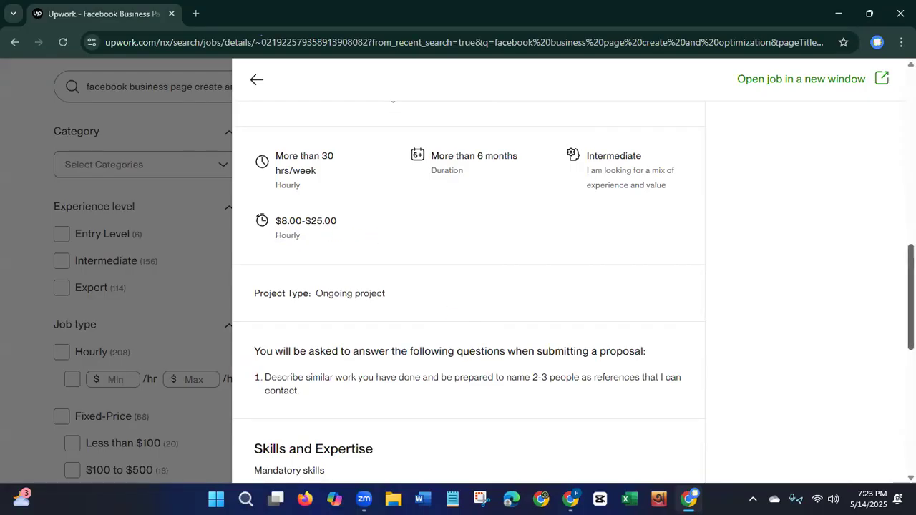
scroll(911, 301, down, 3)
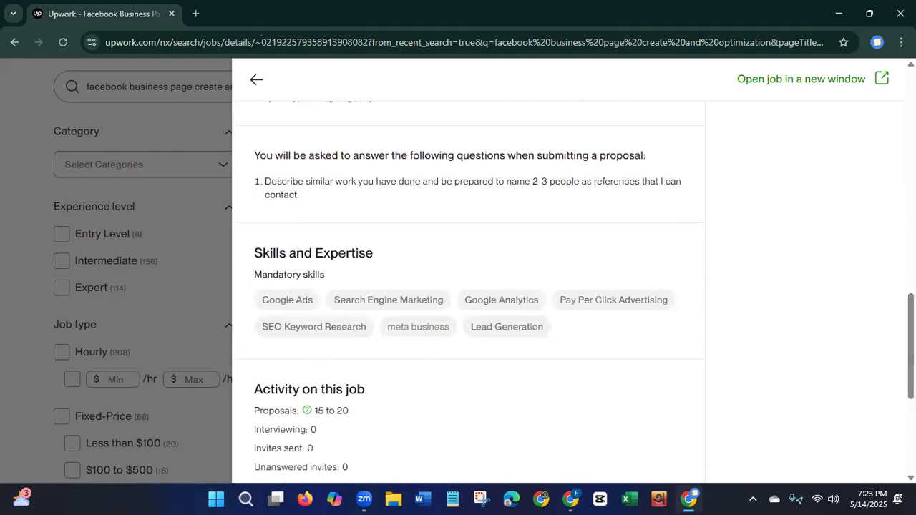
scroll(523, 290, down, 3)
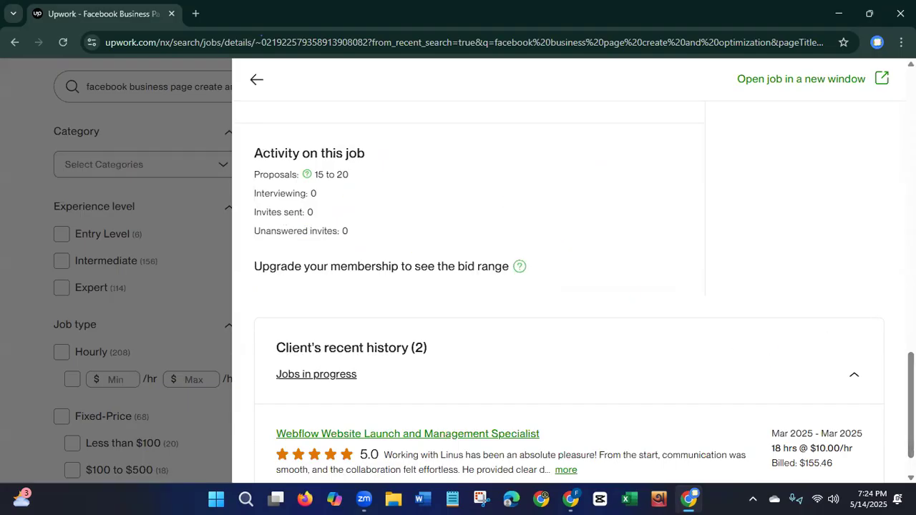
scroll(469, 286, up, 8)
scroll(469, 287, up, 6)
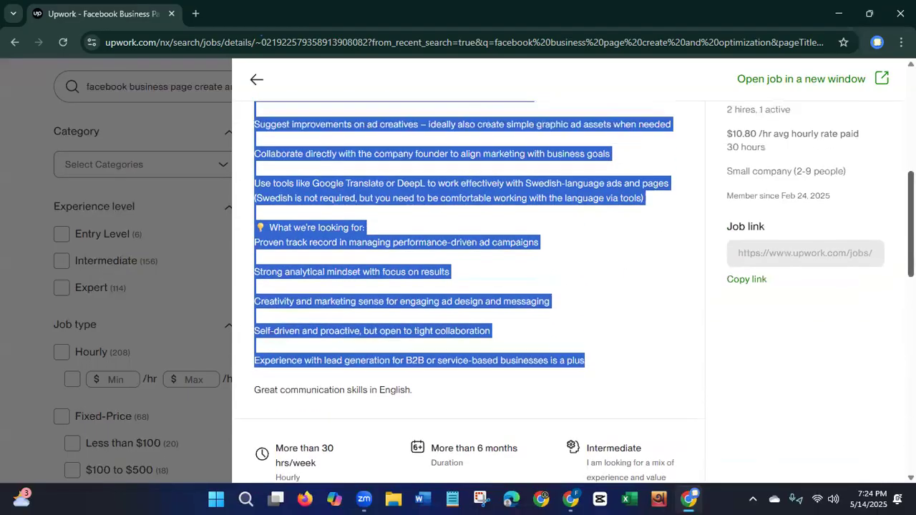
scroll(469, 287, up, 1)
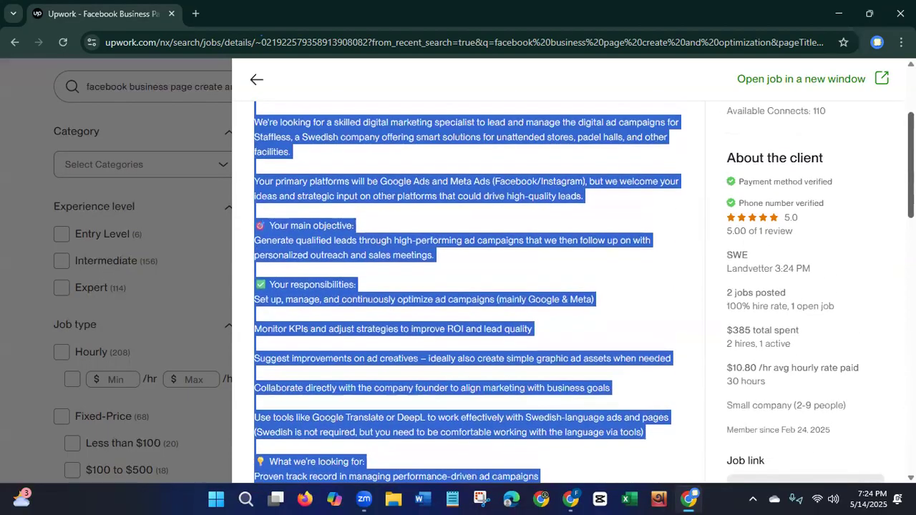
scroll(880, 313, down, 10)
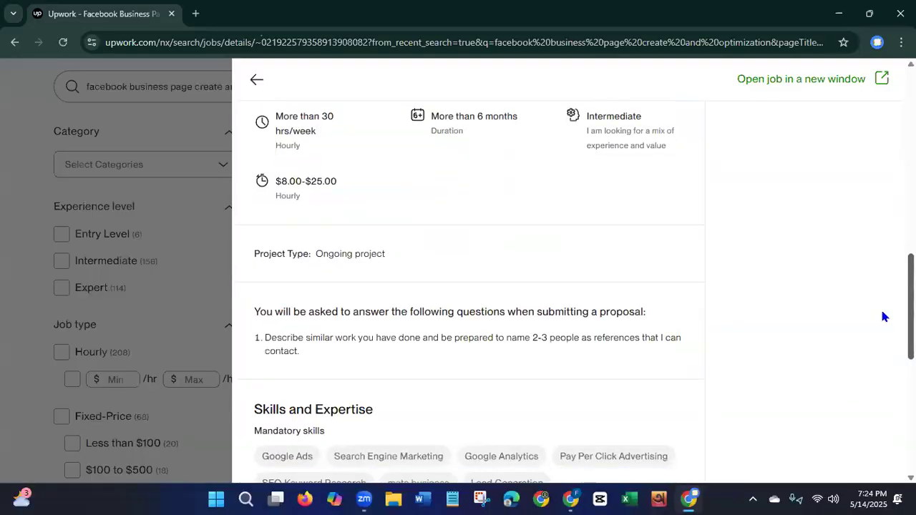
scroll(872, 364, down, 3)
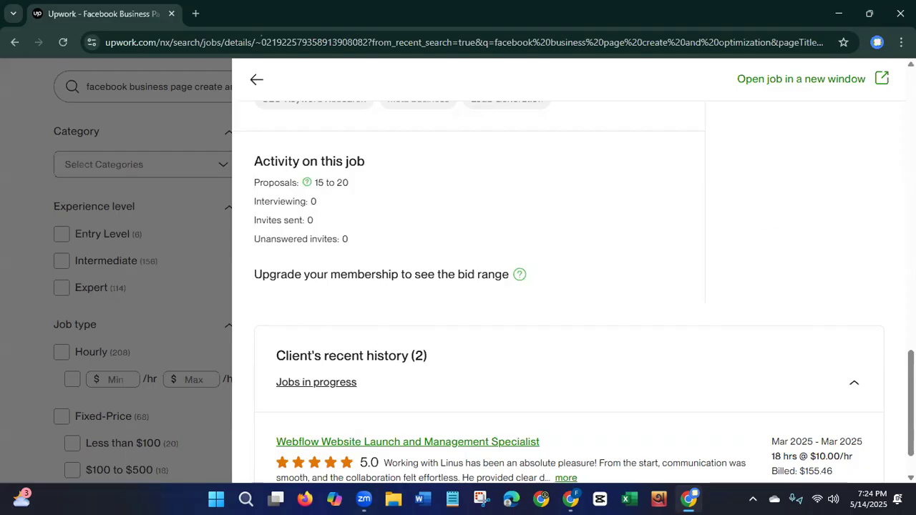
Start an application for the Digital Marketing Specialist job and dismiss the notice about using Connects to submit proposals.
drag(911, 403, 912, 122)
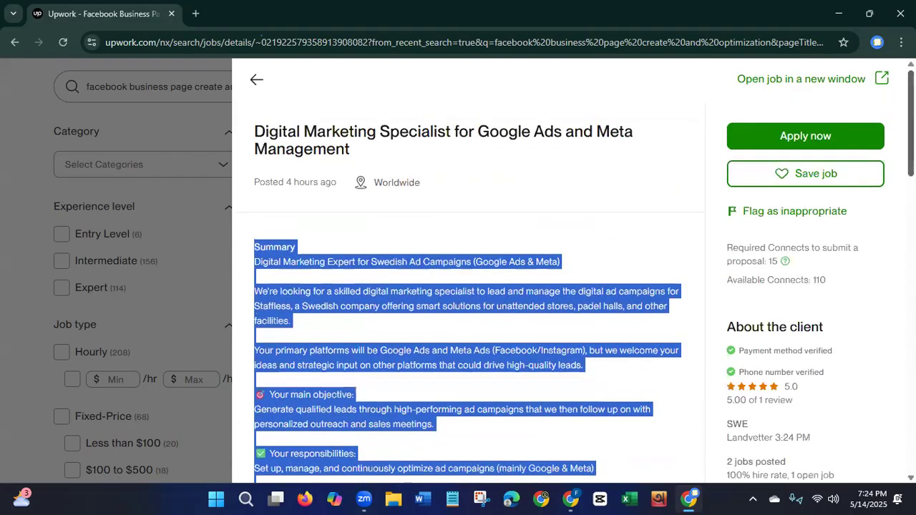
click(800, 141)
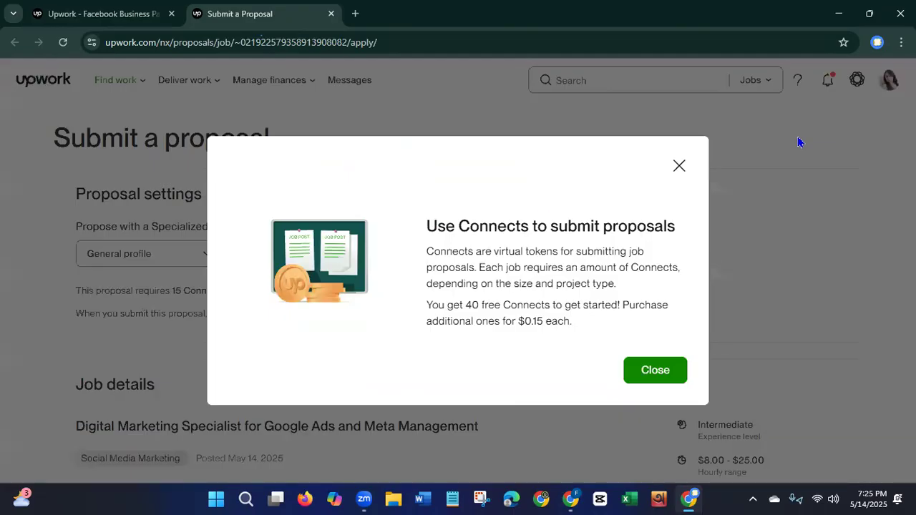
drag(426, 227, 686, 235)
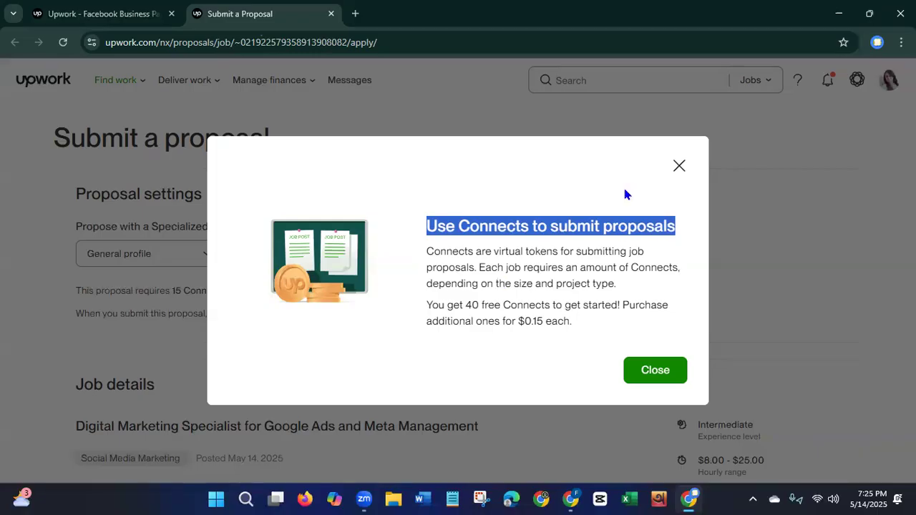
click(658, 372)
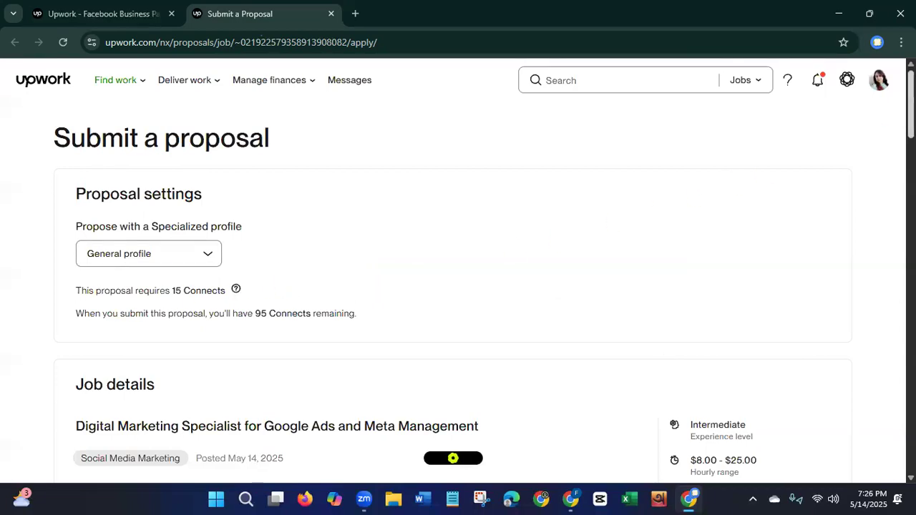
Look through the whole proposal form and set its specialized profile to Social Media Marketing.
scroll(459, 272, down, 8)
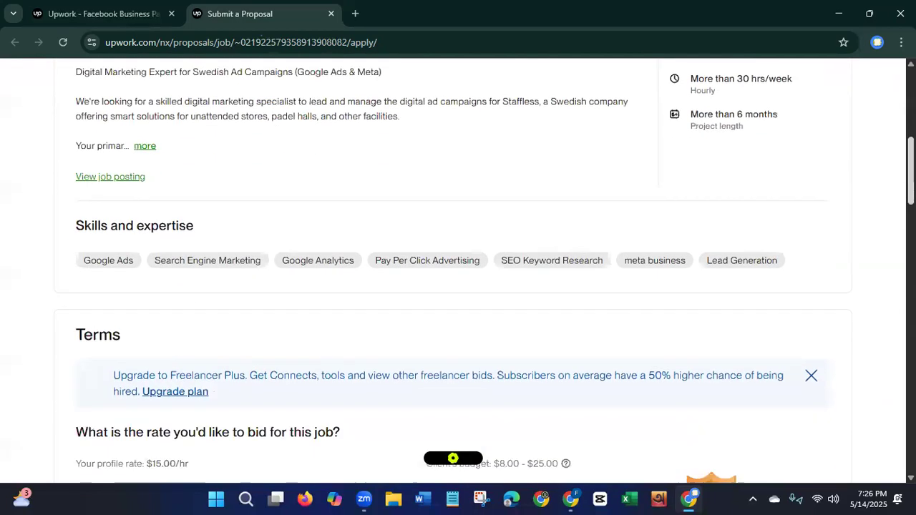
scroll(458, 272, down, 9)
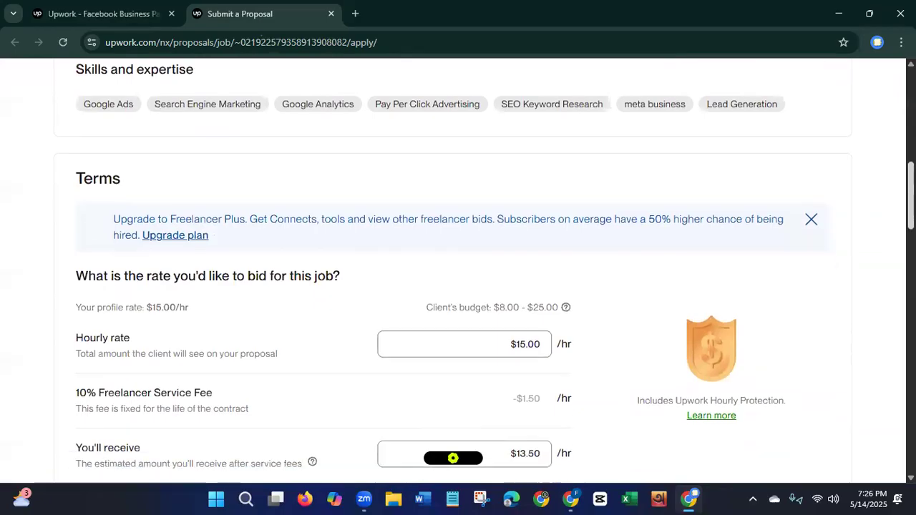
scroll(459, 272, down, 8)
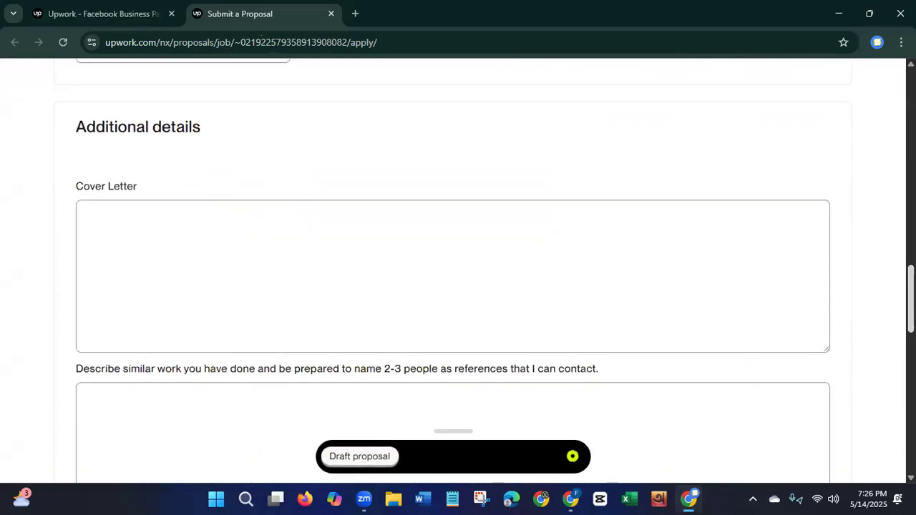
scroll(458, 272, down, 4)
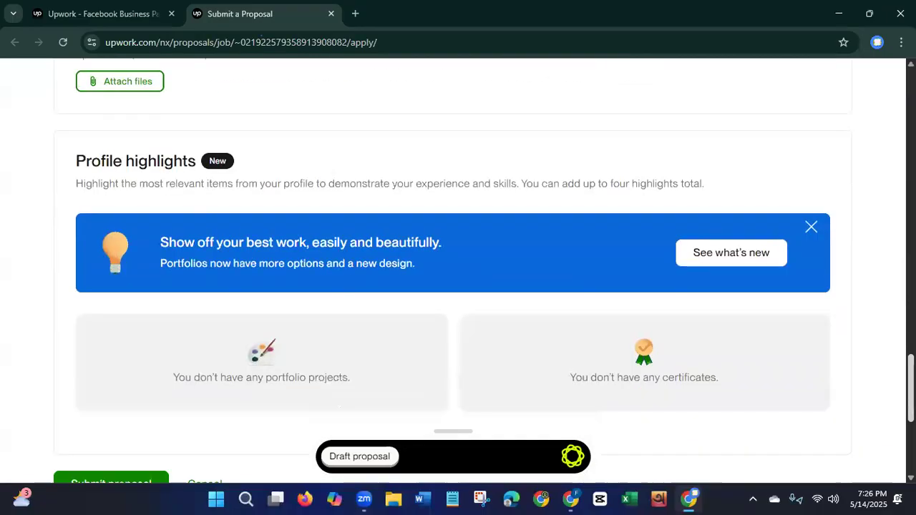
scroll(453, 458, up, 20)
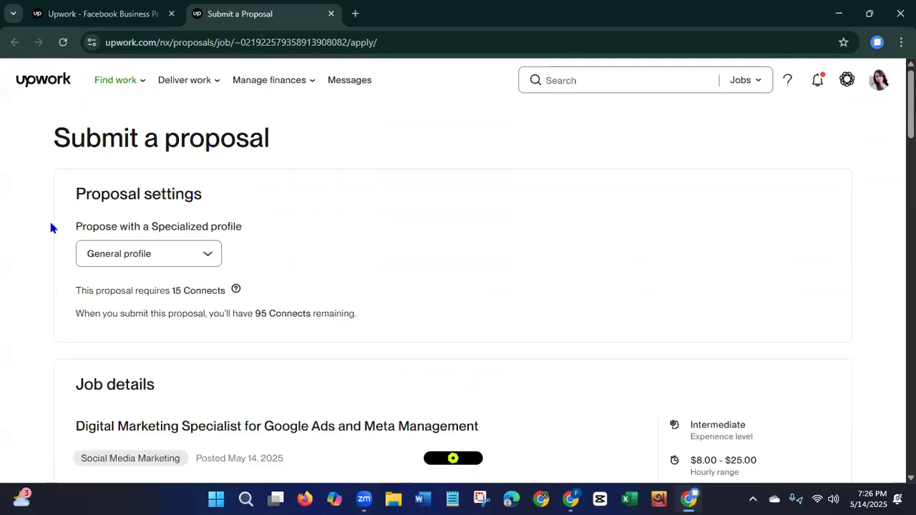
click(211, 256)
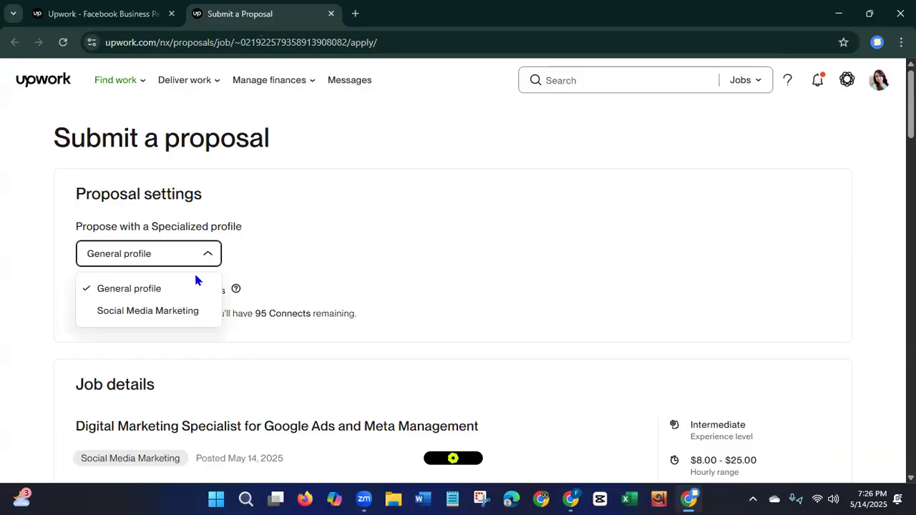
click(174, 314)
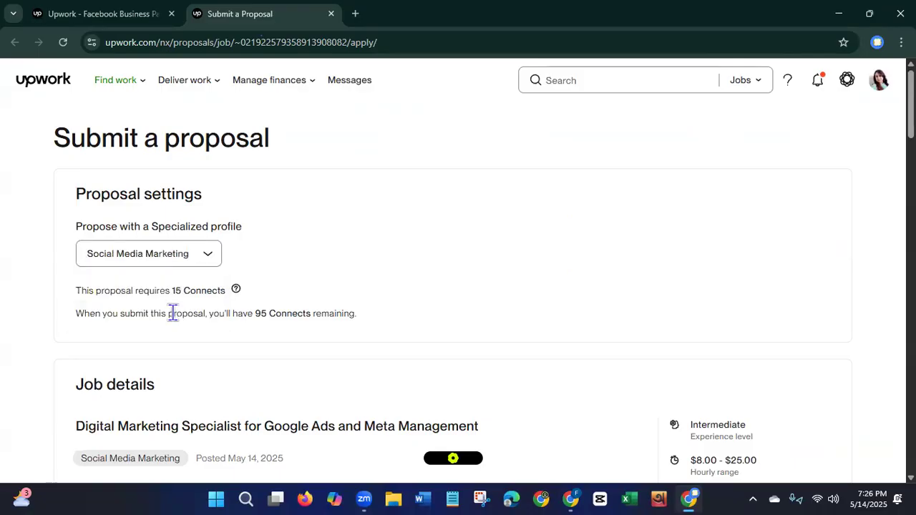
Check the Connects required for this proposal and those remaining after submission, and review the job details and skills.
drag(76, 290, 230, 291)
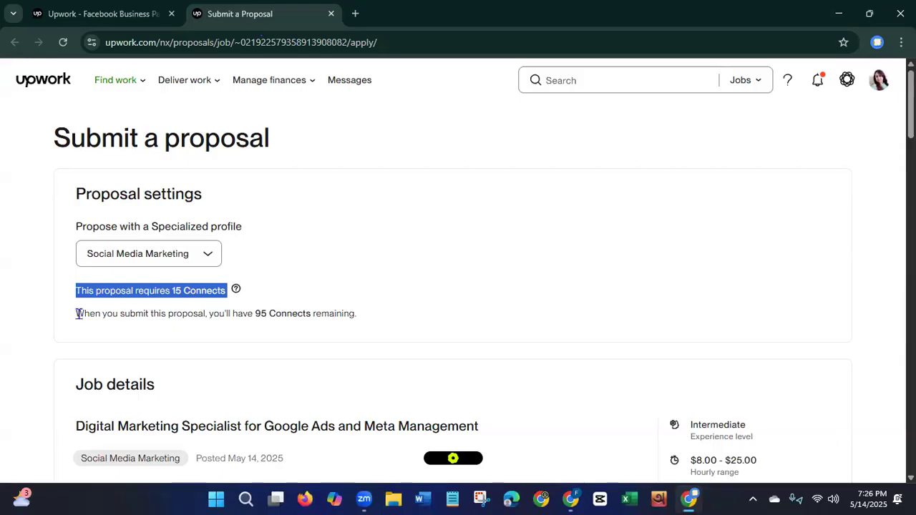
drag(256, 313, 350, 315)
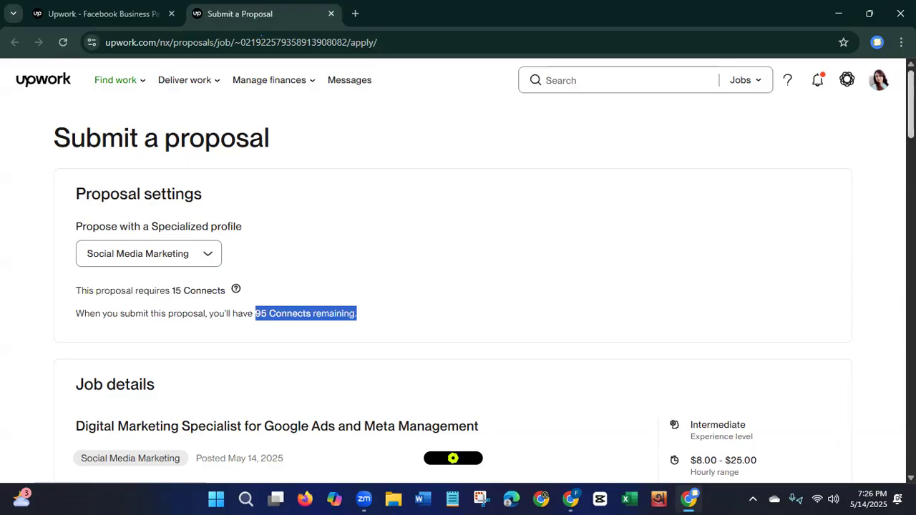
scroll(458, 272, down, 5)
drag(913, 156, 913, 160)
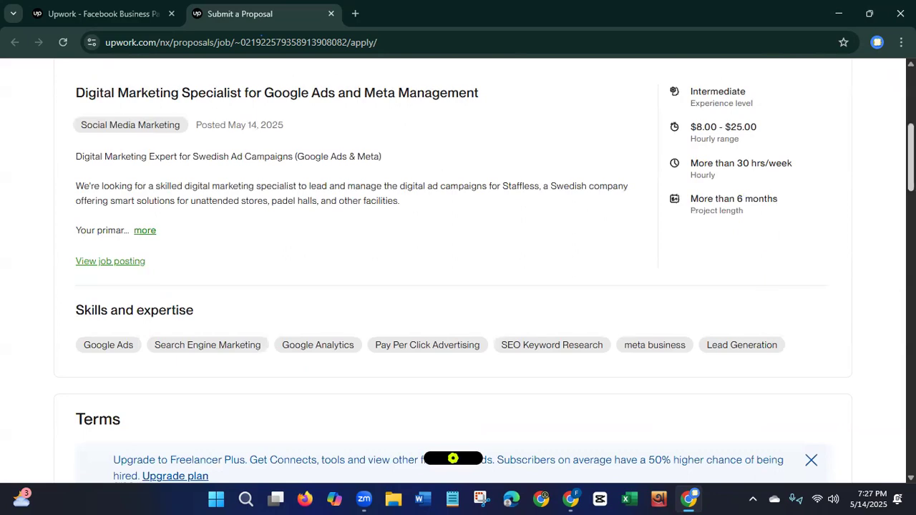
Review the proposal's terms: the hourly rate, freelancer service fee, amount received and optional scheduled rate increase.
scroll(458, 272, down, 4)
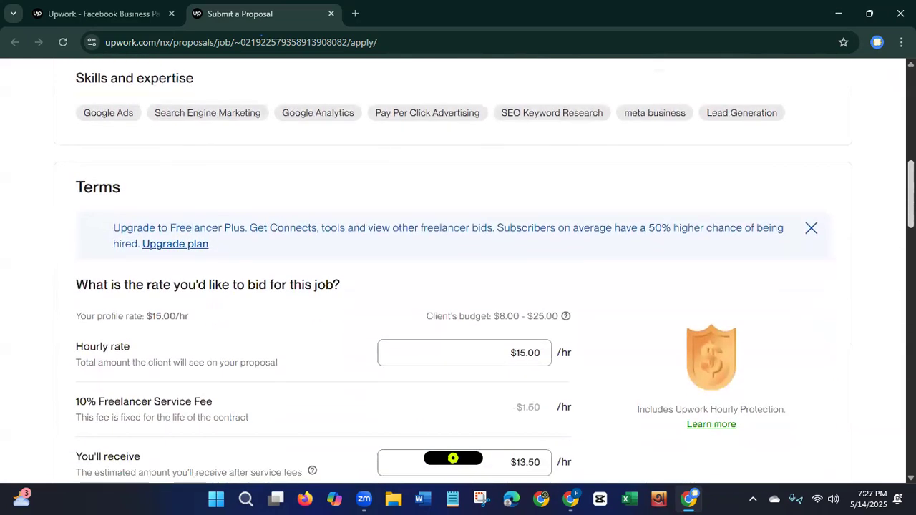
scroll(892, 227, down, 2)
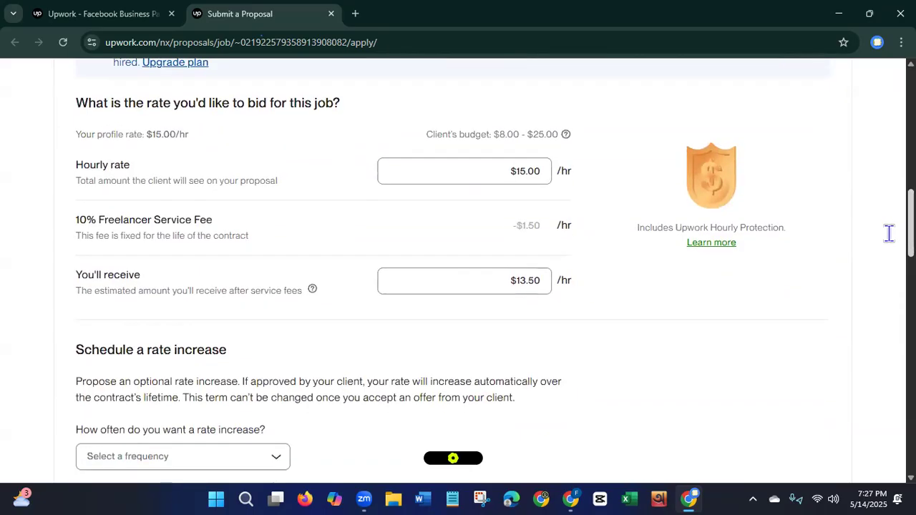
scroll(888, 236, down, 1)
scroll(886, 232, up, 1)
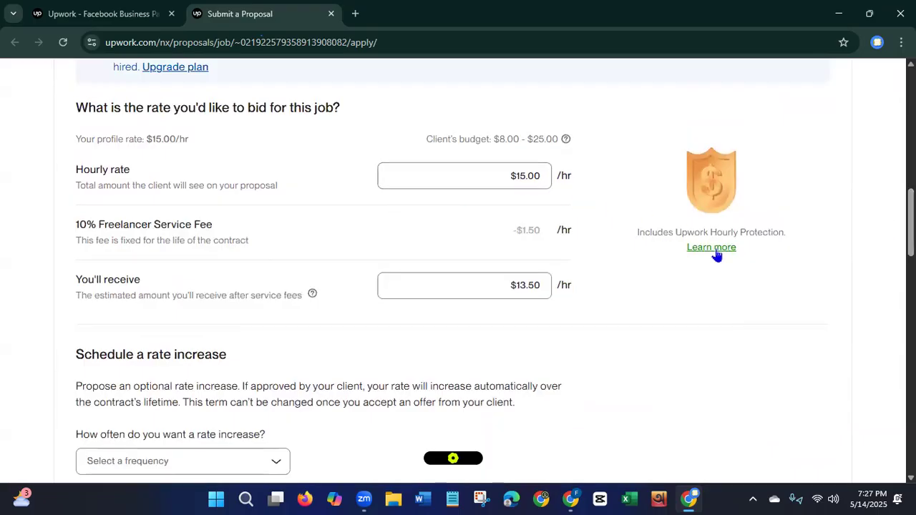
scroll(458, 272, down, 3)
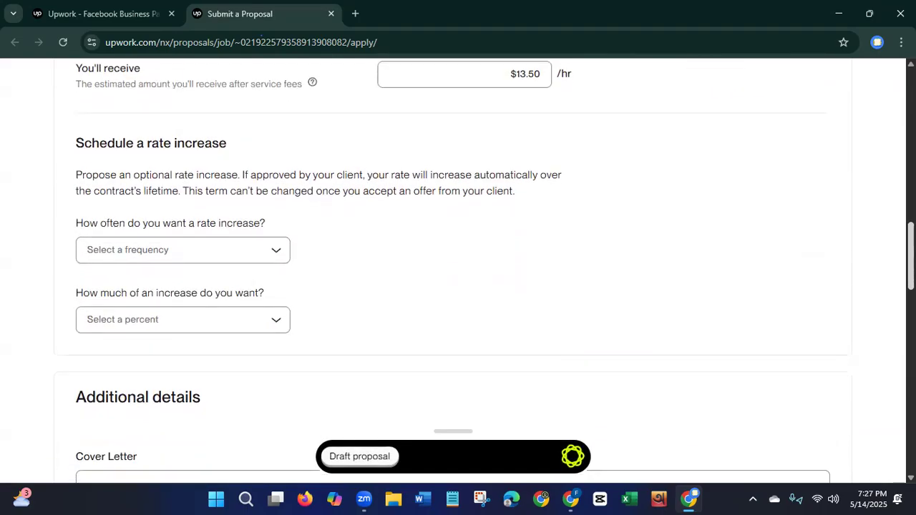
scroll(458, 272, down, 1)
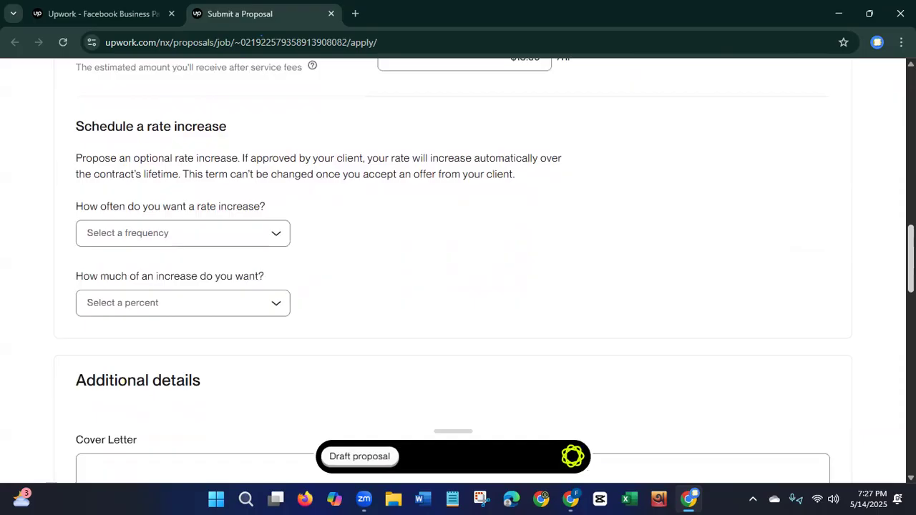
Review the proposal's cover letter, similar-work question, attachments and profile highlights sections, and return to the start of the form.
scroll(872, 325, down, 4)
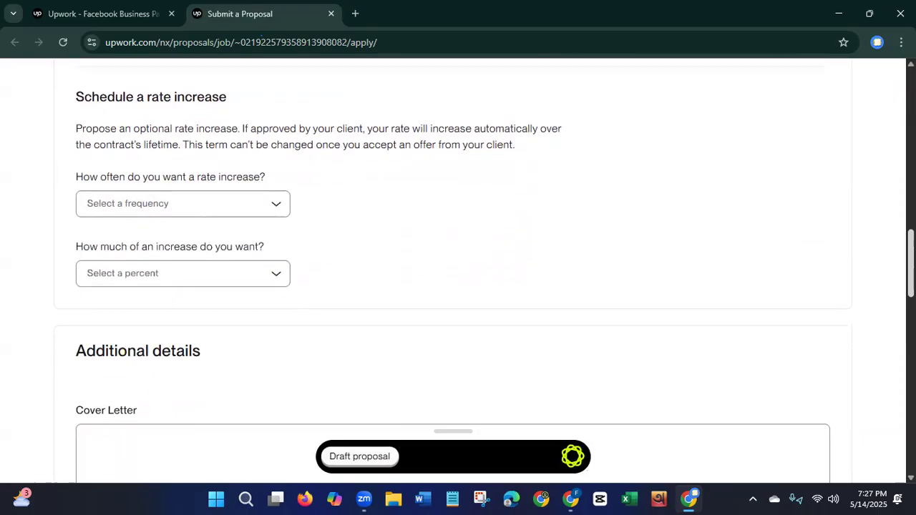
scroll(872, 331, down, 1)
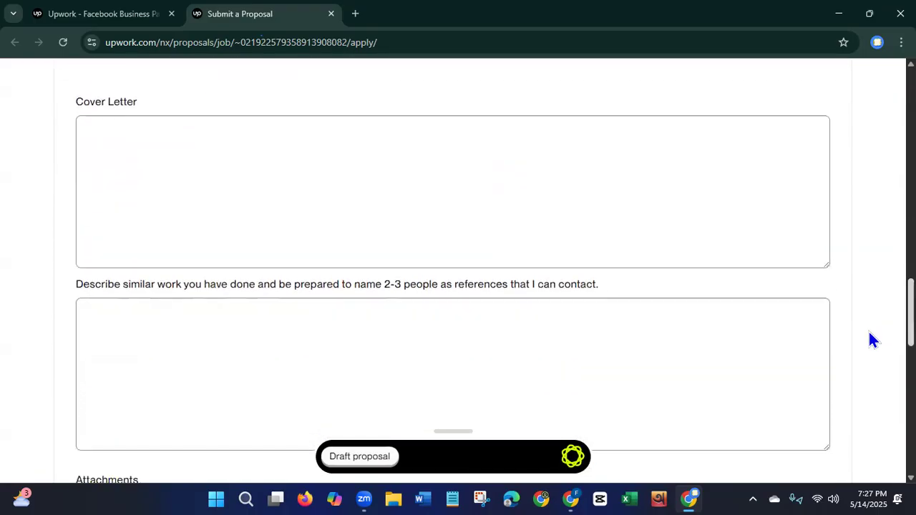
click(260, 178)
scroll(458, 286, down, 4)
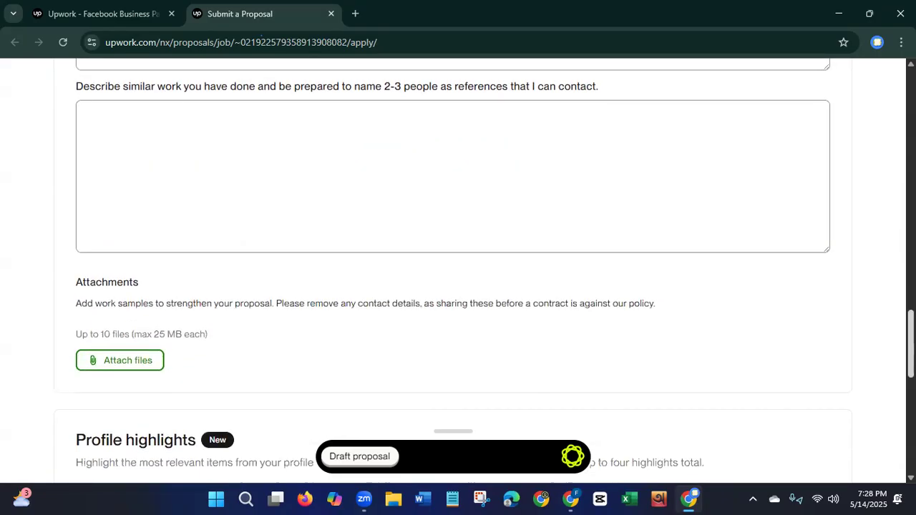
scroll(495, 266, down, 1)
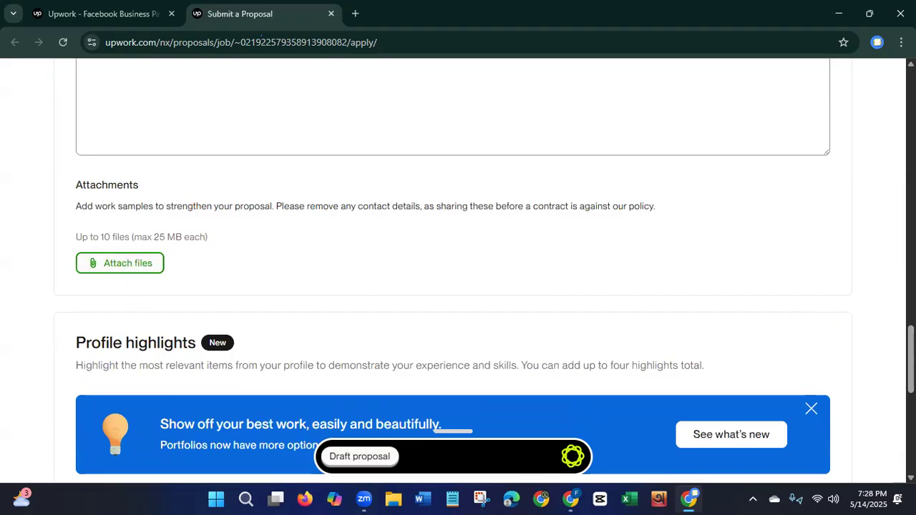
scroll(458, 272, down, 3)
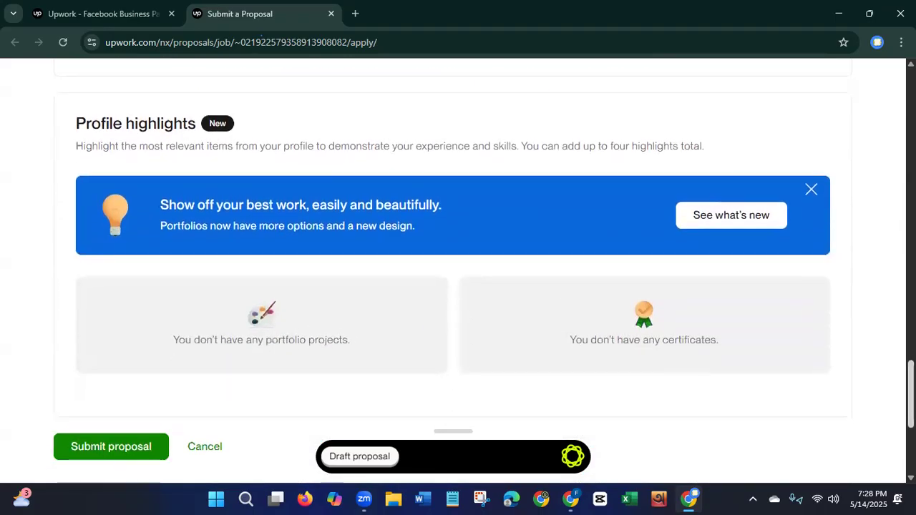
scroll(745, 319, down, 2)
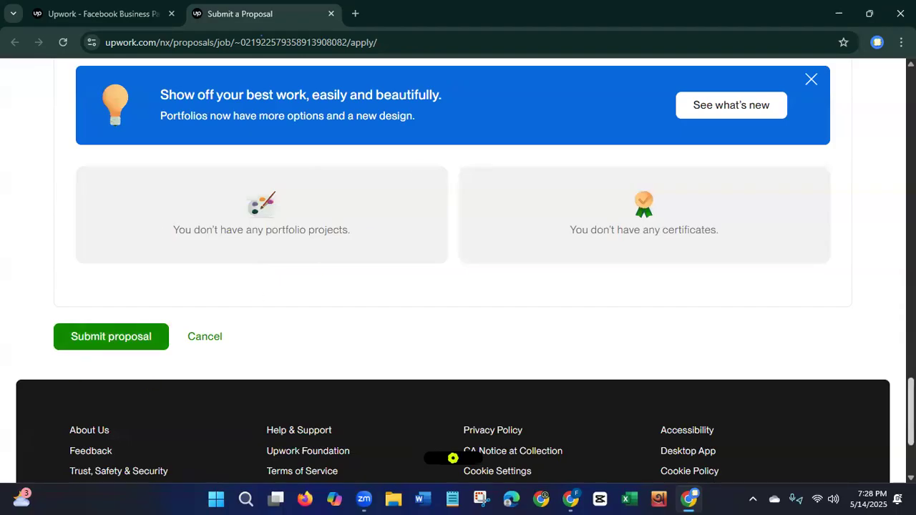
drag(911, 412, 912, 79)
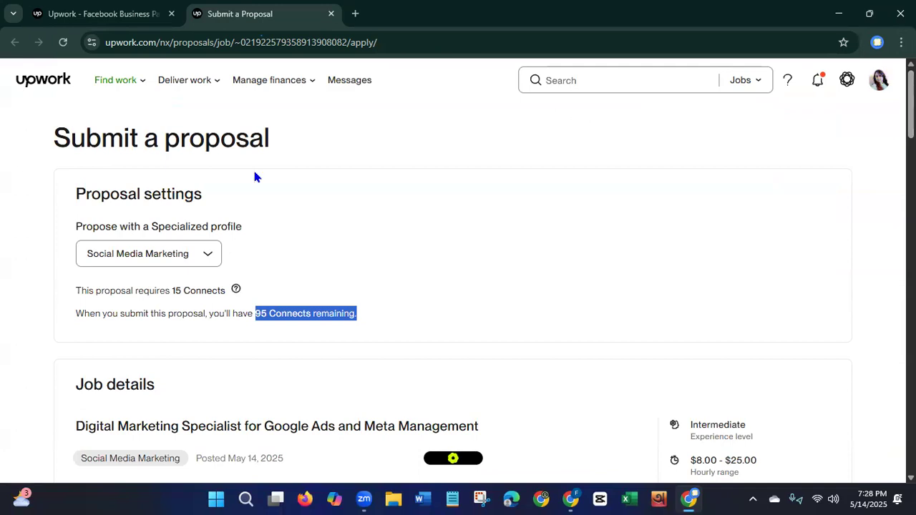
mouse_move(105, 86)
click(106, 116)
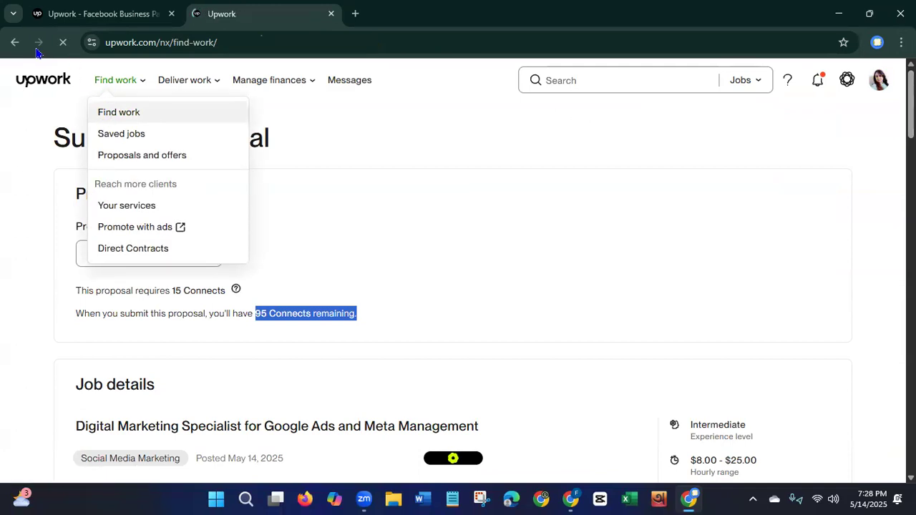
click(12, 45)
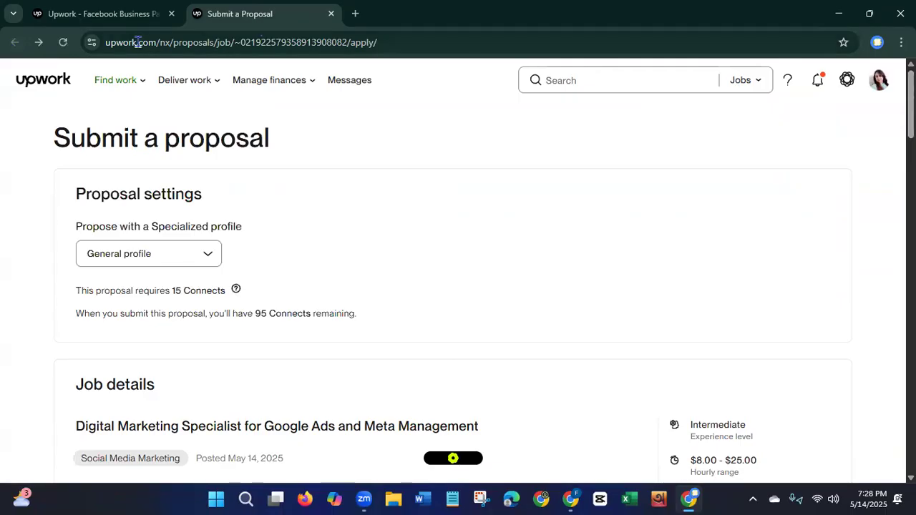
Close the proposal form without submitting it and return from the job posting to the job search results.
click(331, 14)
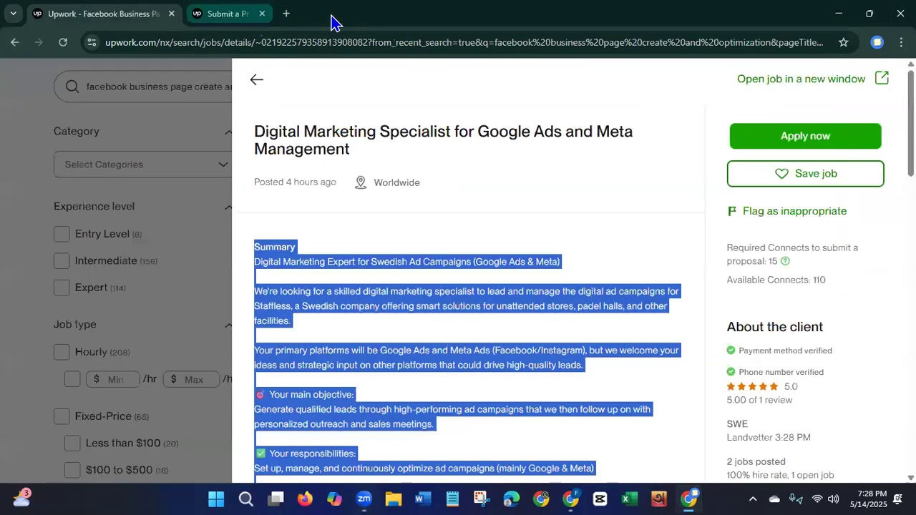
click(256, 84)
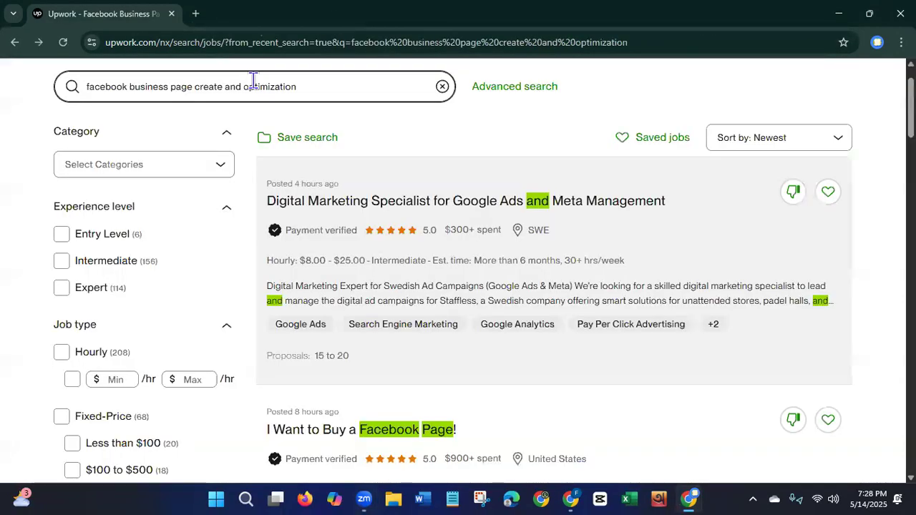
Clear the search term above the job results and dismiss the recent-search suggestions.
click(443, 85)
click(103, 89)
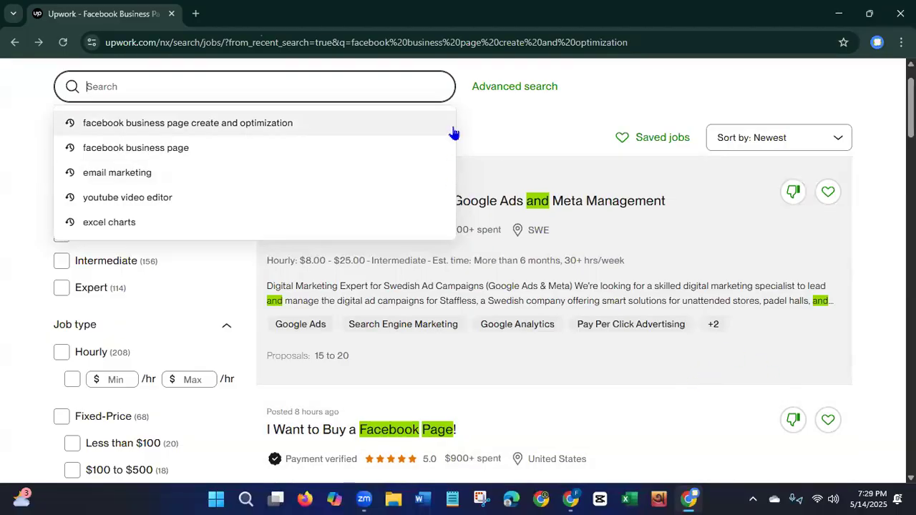
click(503, 137)
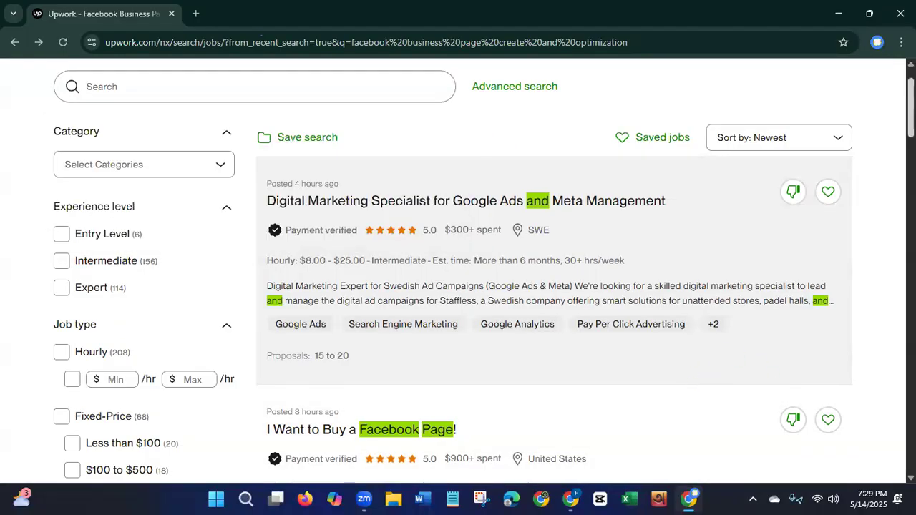
Check the latest account notifications and close them.
scroll(484, 277, up, 1)
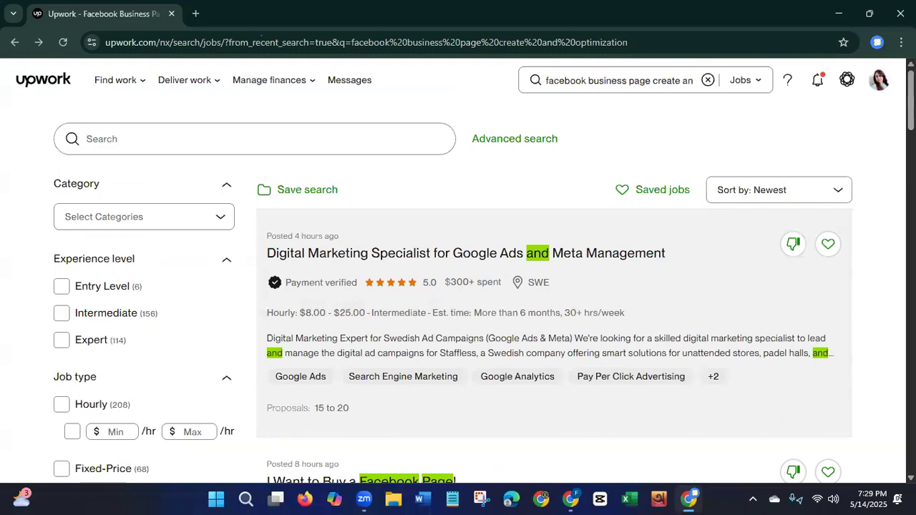
click(824, 81)
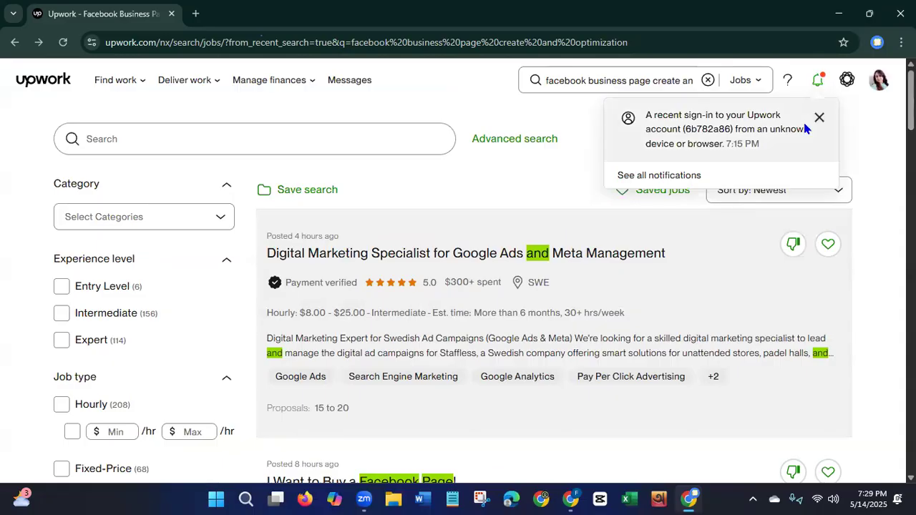
click(537, 180)
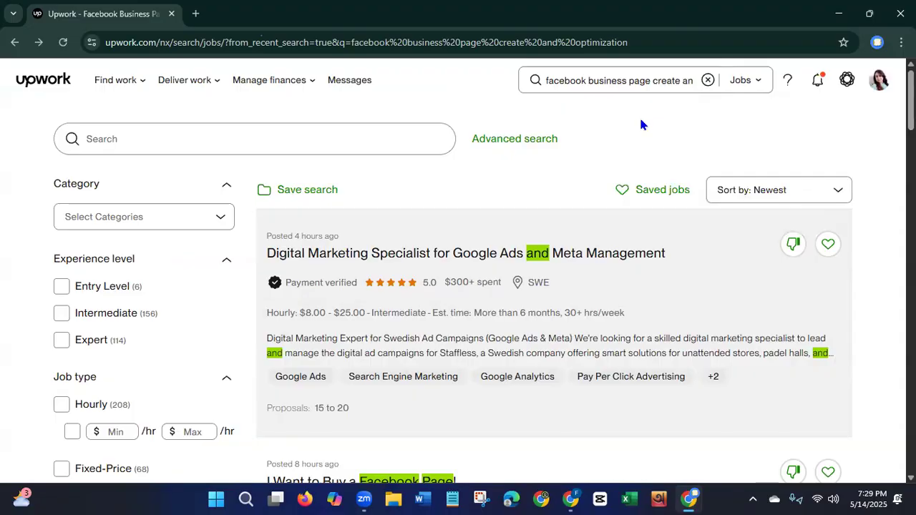
Switch the site search from jobs to projects and search for "facebook business page create and optimization".
click(756, 90)
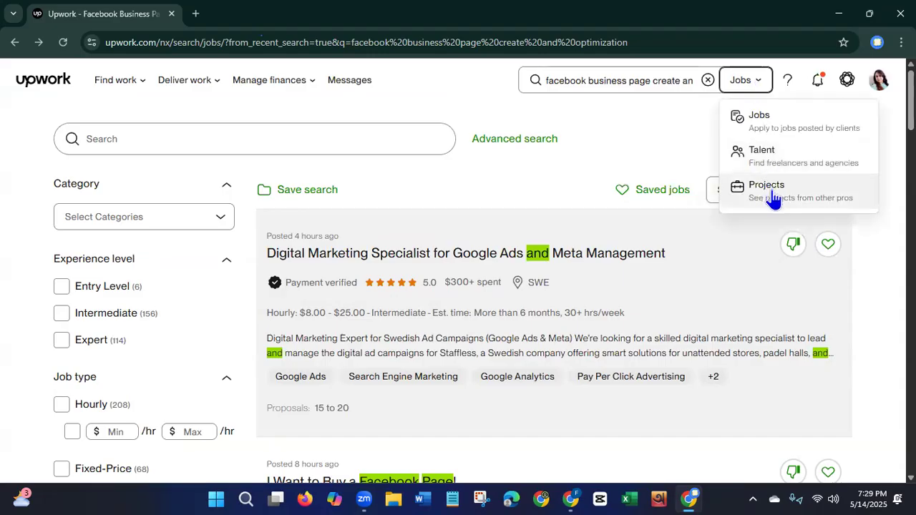
click(772, 199)
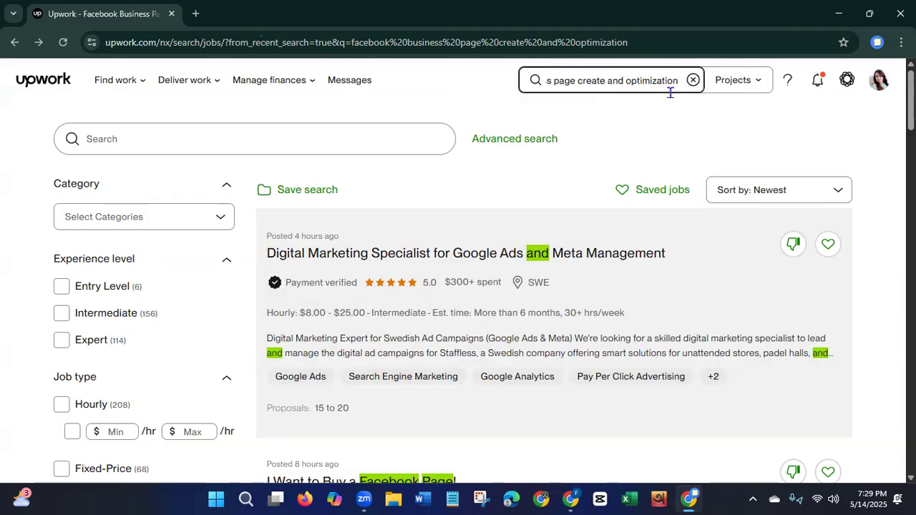
key(Return)
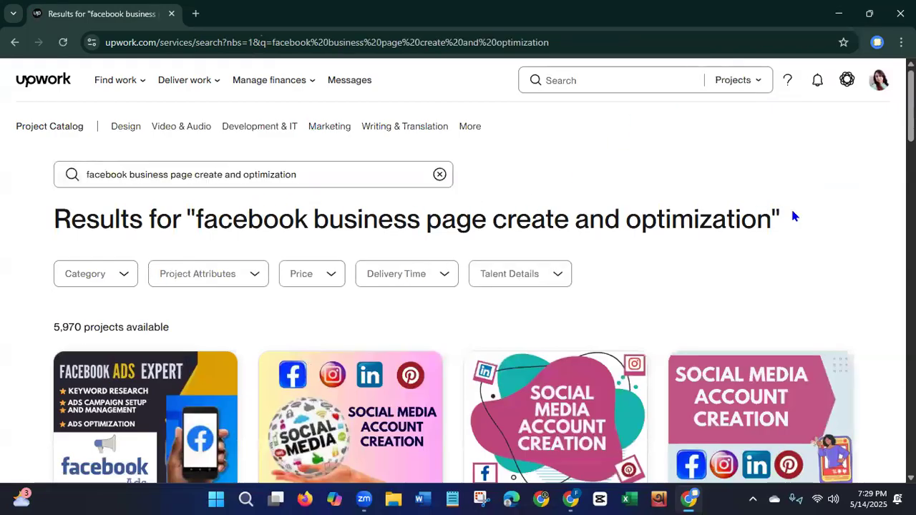
Browse the project results, examining other freelancers' service titles, starting prices, delivery times and ratings.
scroll(458, 286, down, 4)
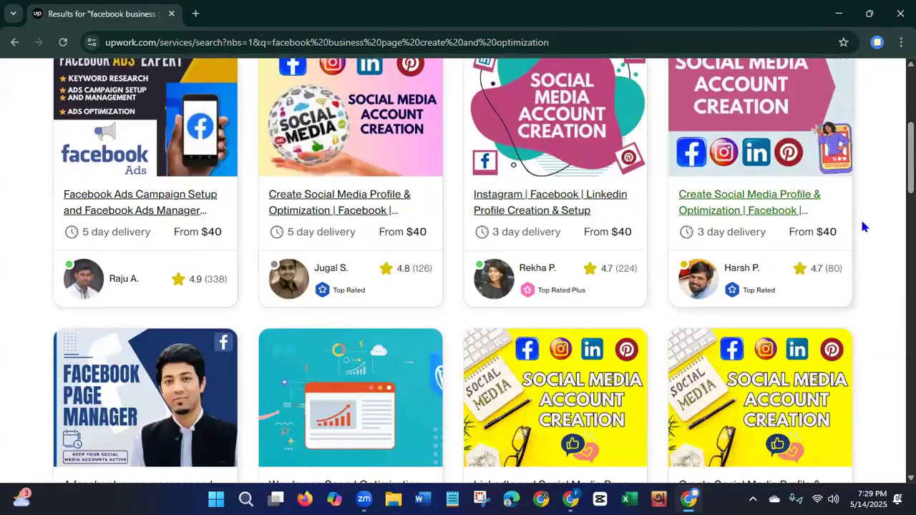
scroll(458, 272, up, 1)
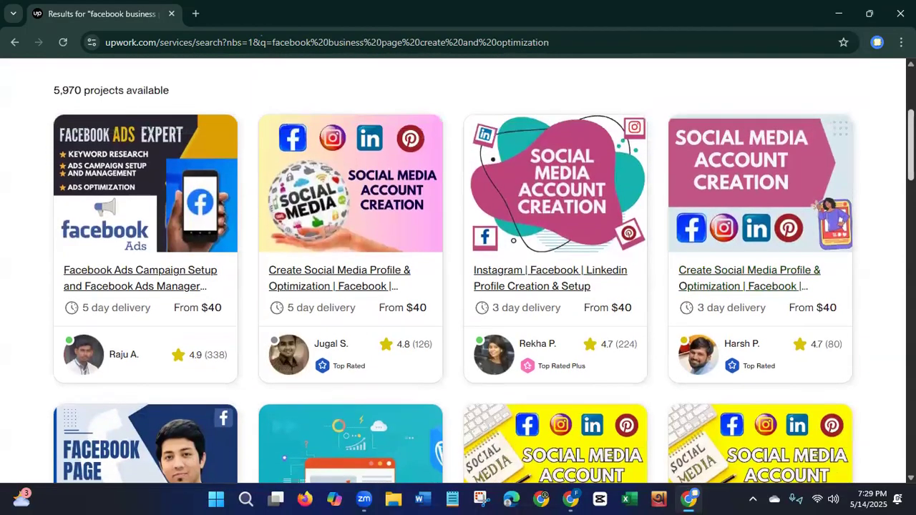
scroll(458, 272, down, 1)
scroll(458, 272, down, 5)
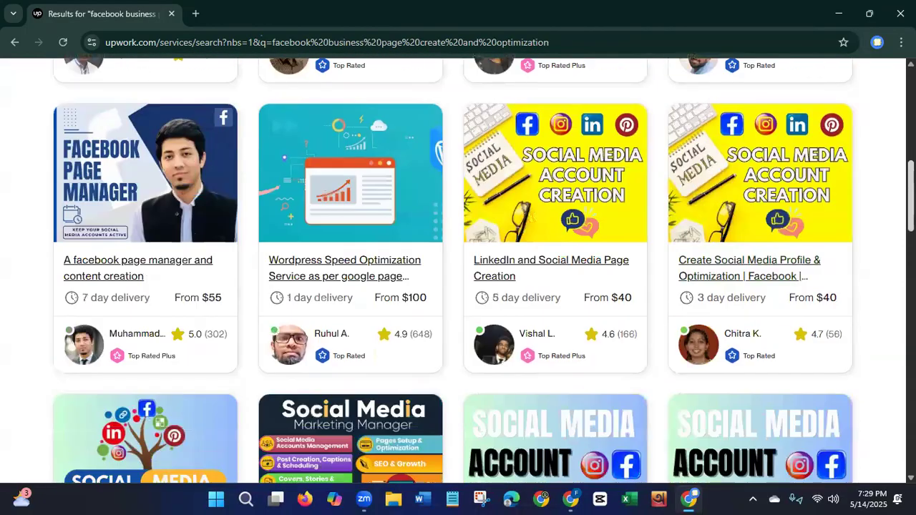
scroll(886, 267, down, 3)
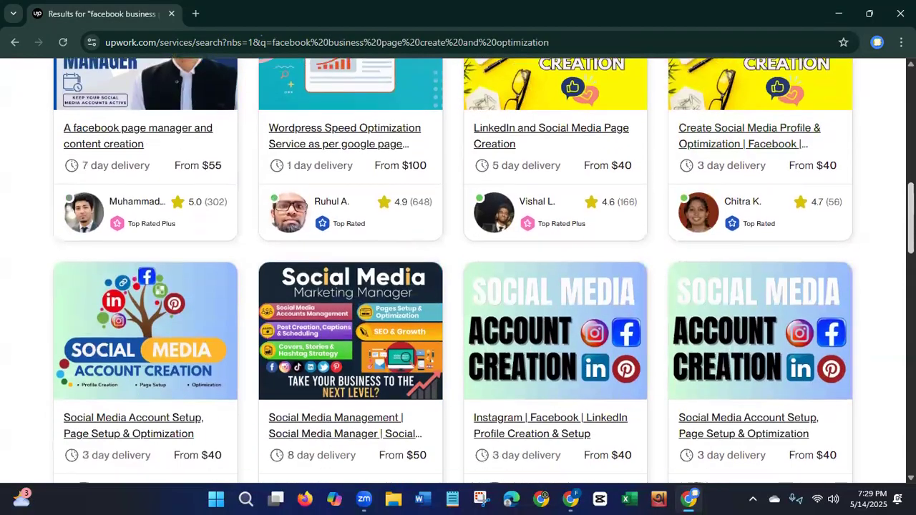
scroll(886, 267, down, 3)
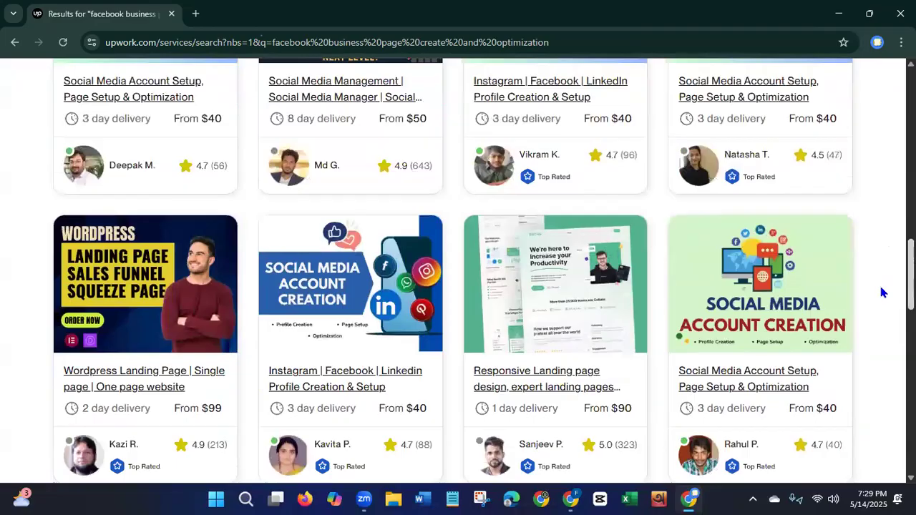
scroll(881, 292, down, 2)
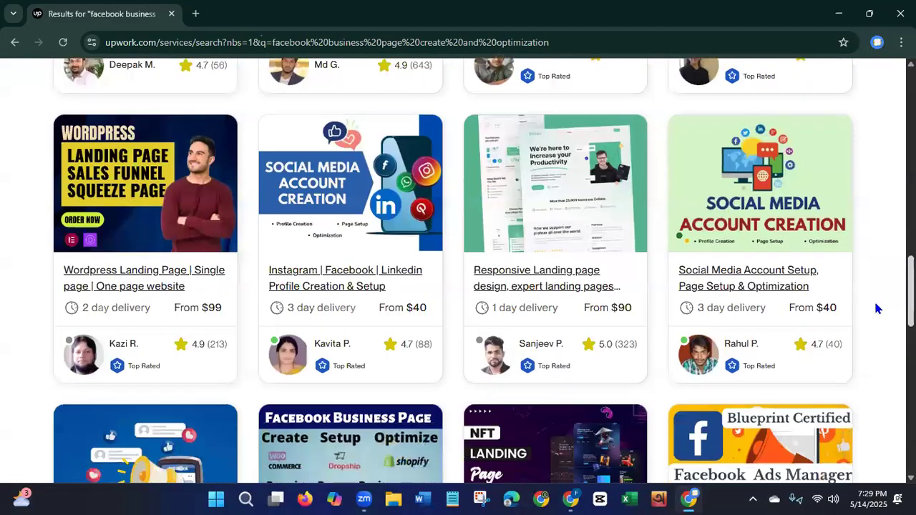
scroll(876, 317, down, 4)
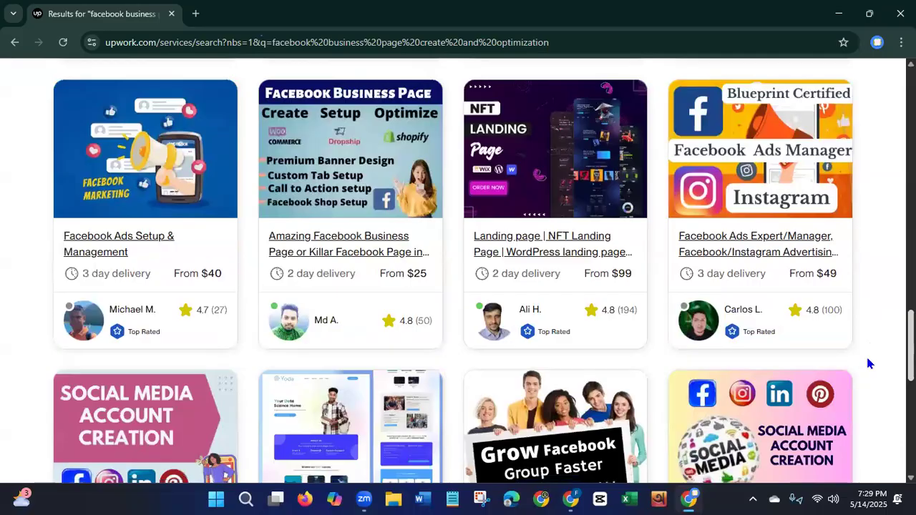
scroll(865, 361, down, 2)
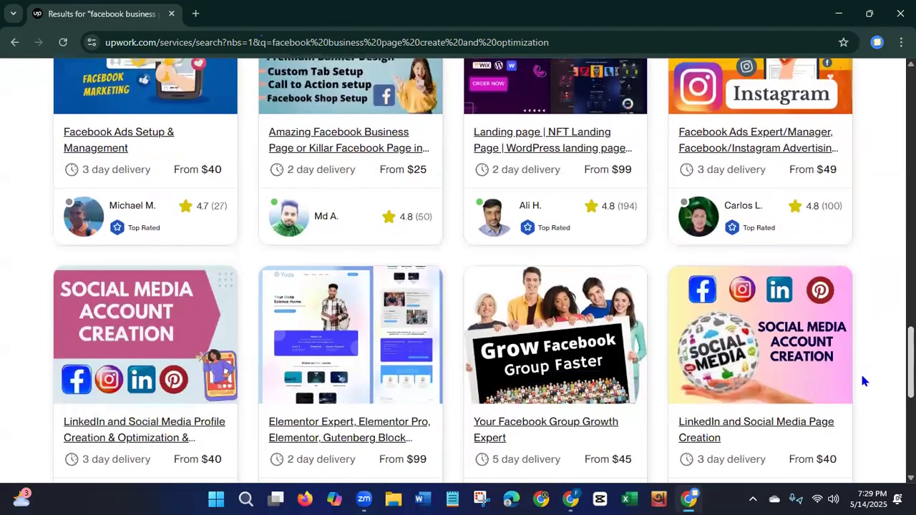
scroll(862, 383, down, 3)
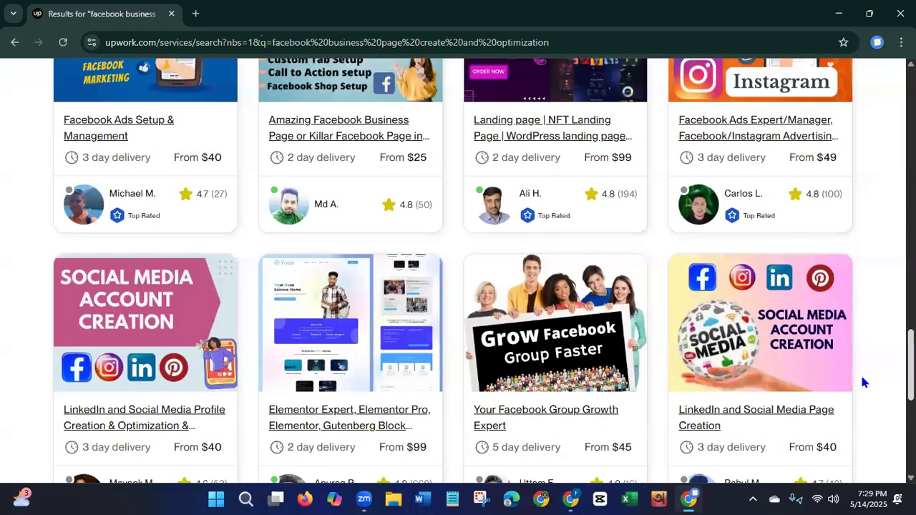
scroll(861, 405, down, 4)
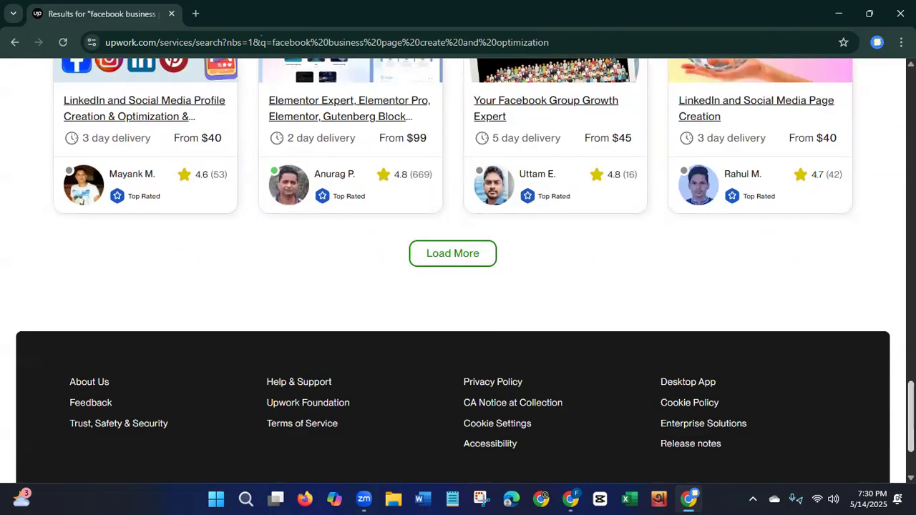
scroll(458, 272, up, 12)
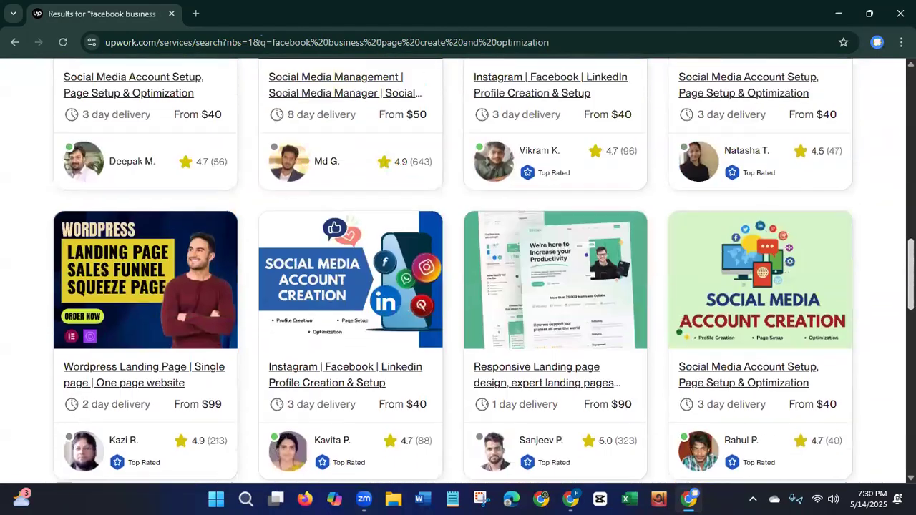
Compare further project cards in the results for titles, cover images, starting prices and seller badges, and return to the search heading.
scroll(882, 202, up, 10)
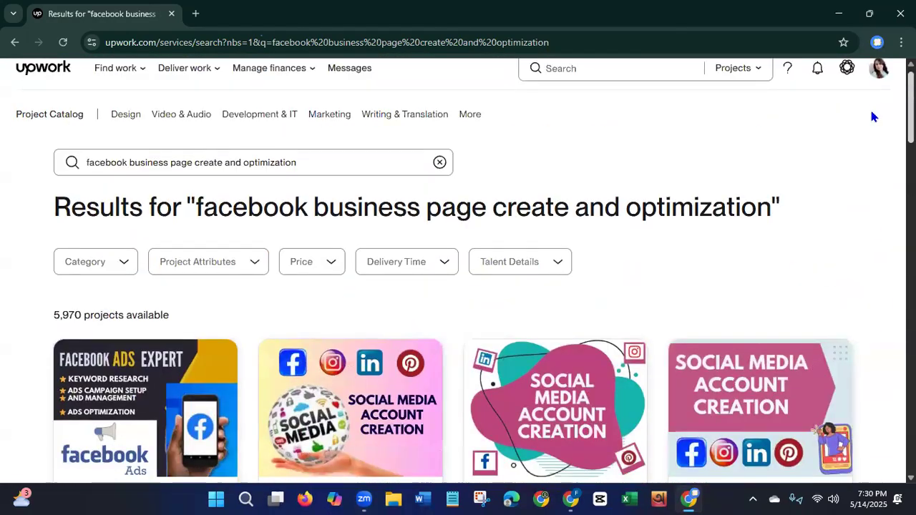
scroll(871, 118, down, 1)
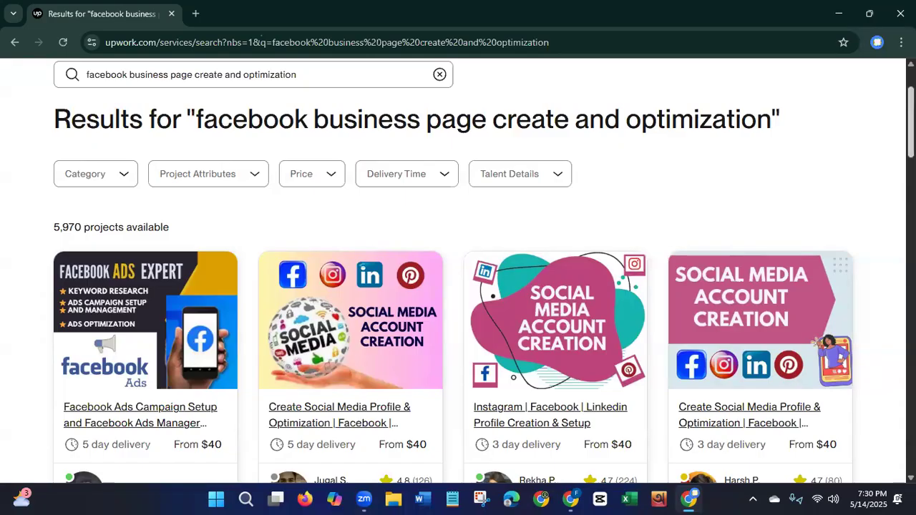
scroll(777, 247, down, 3)
scroll(777, 247, up, 1)
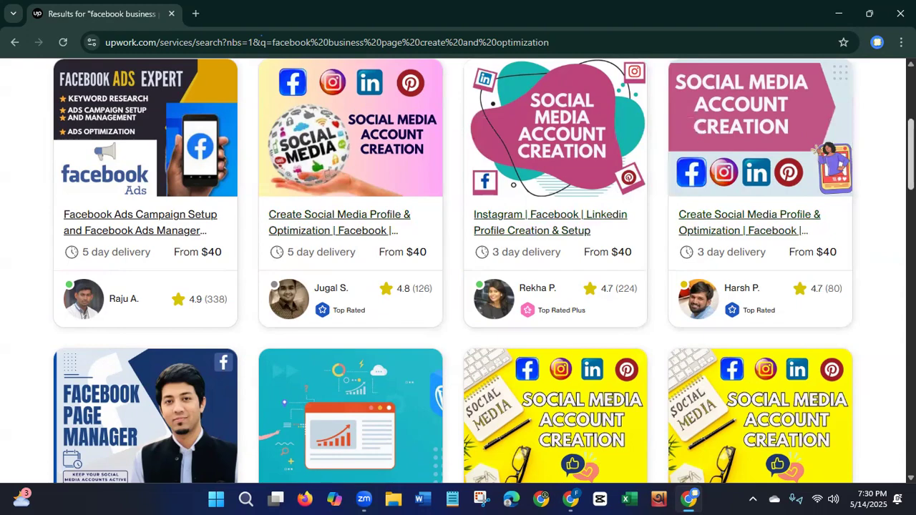
scroll(458, 272, down, 8)
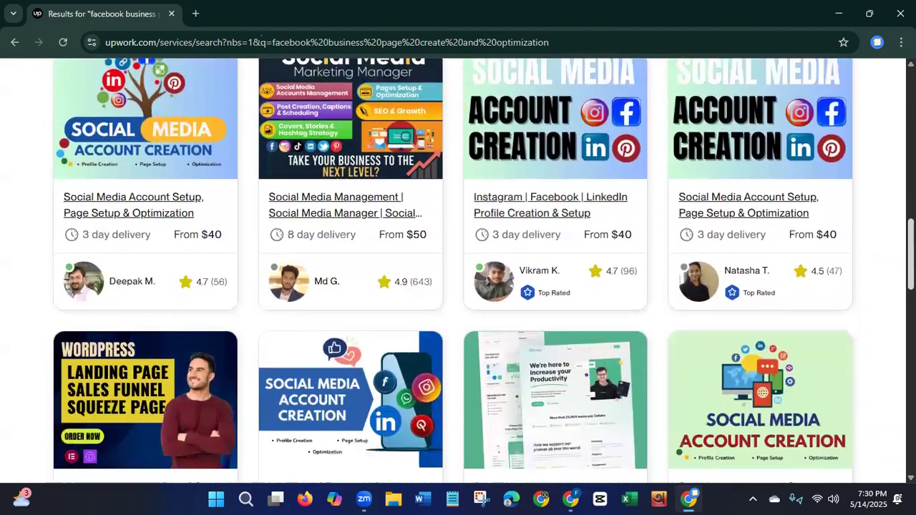
scroll(458, 272, down, 3)
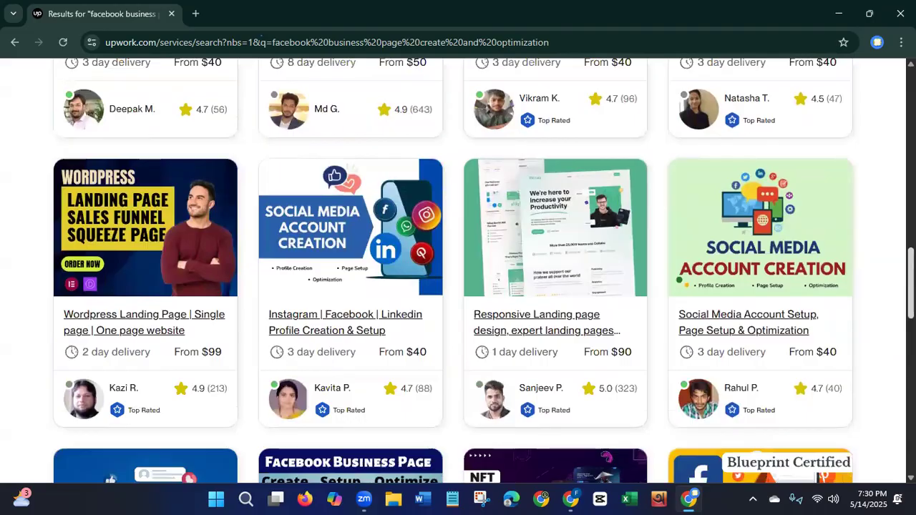
scroll(458, 272, up, 8)
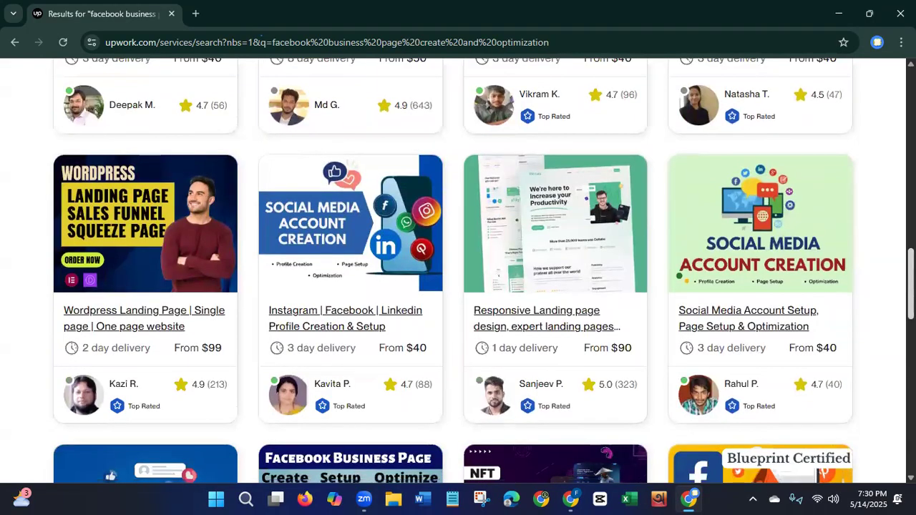
scroll(729, 158, up, 3)
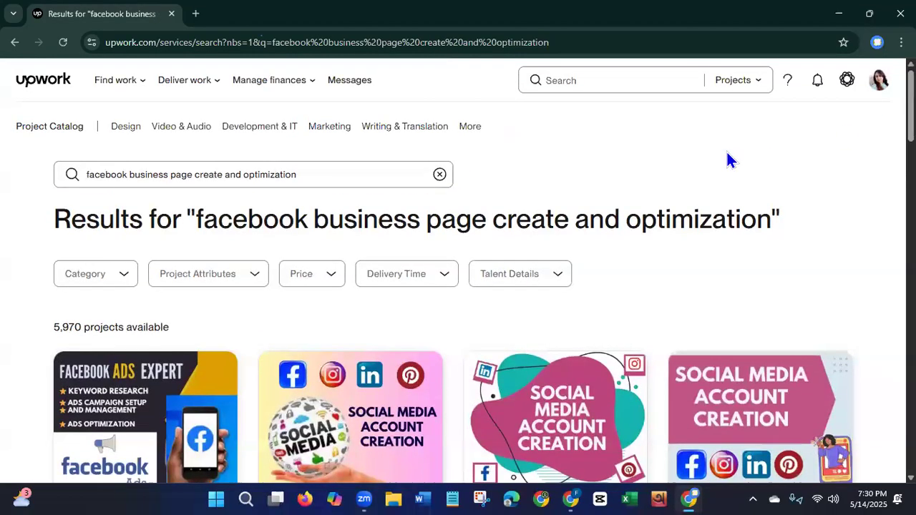
Clear the project search term and start creating a new project from the page of your own services.
click(440, 175)
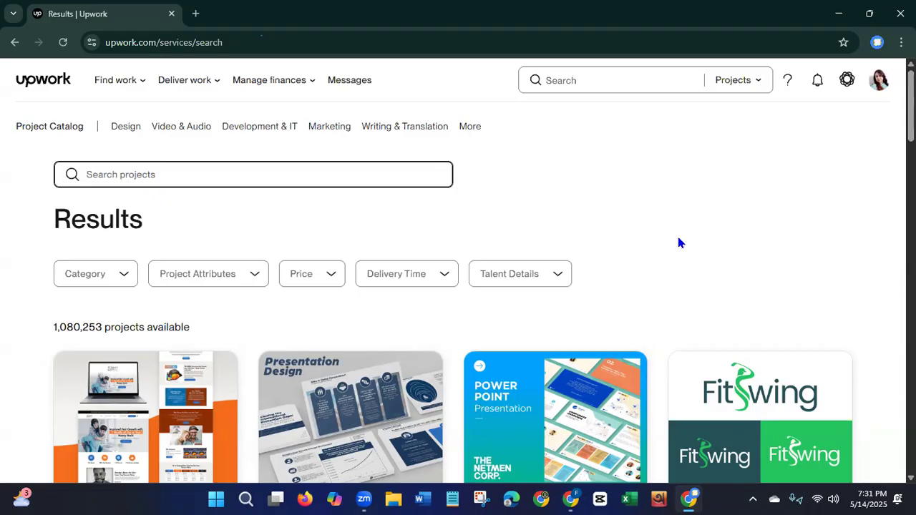
mouse_move(99, 85)
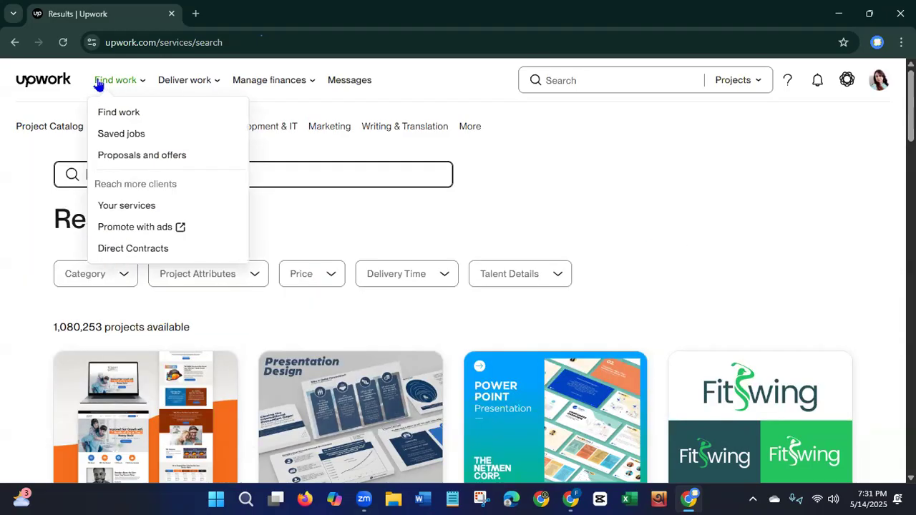
click(137, 209)
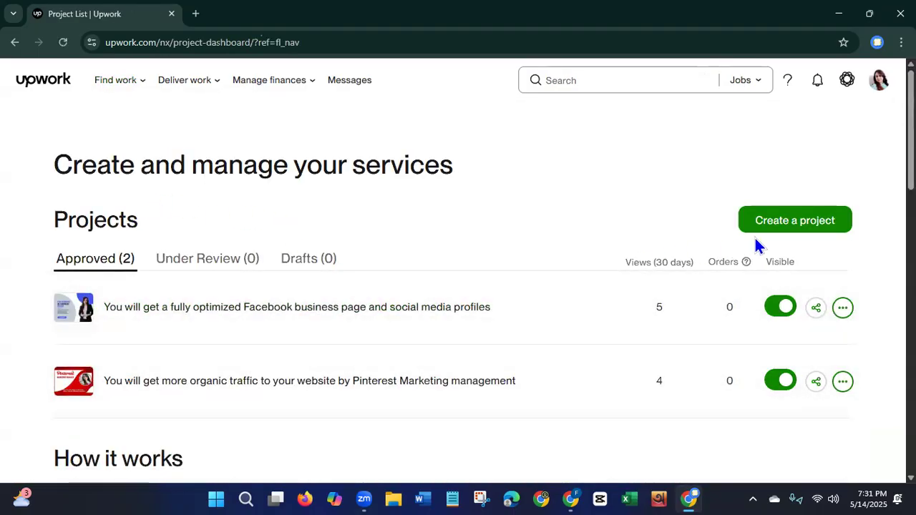
click(799, 222)
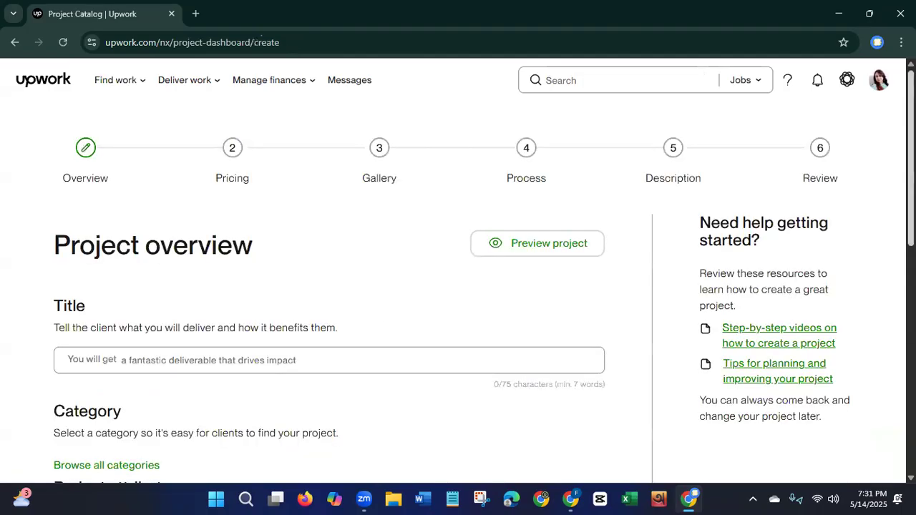
scroll(458, 273, down, 2)
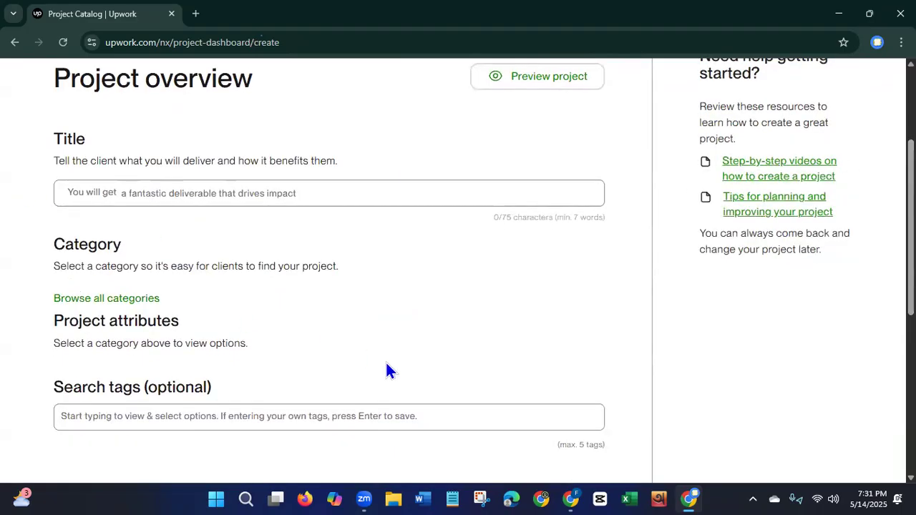
Switch to Notepad and open the Facebook service notes at their title section.
click(452, 498)
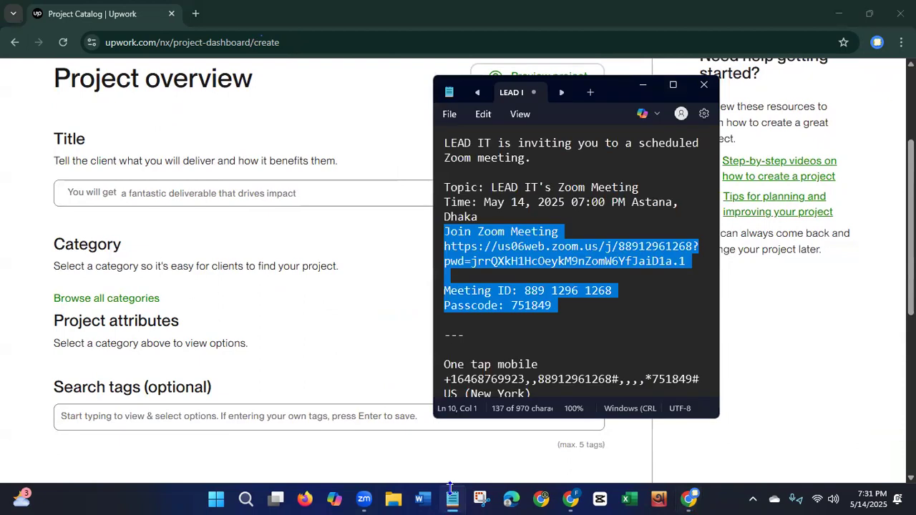
click(477, 93)
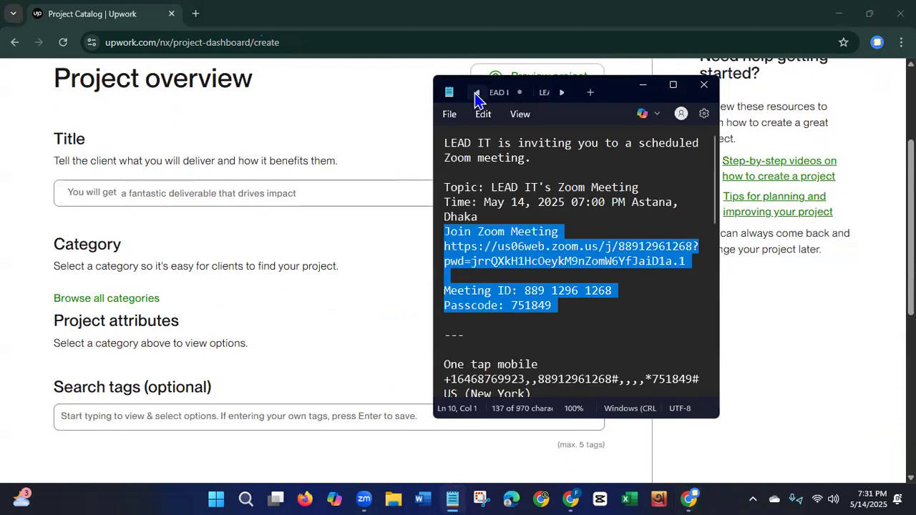
click(477, 93)
click(477, 94)
click(477, 94)
click(542, 94)
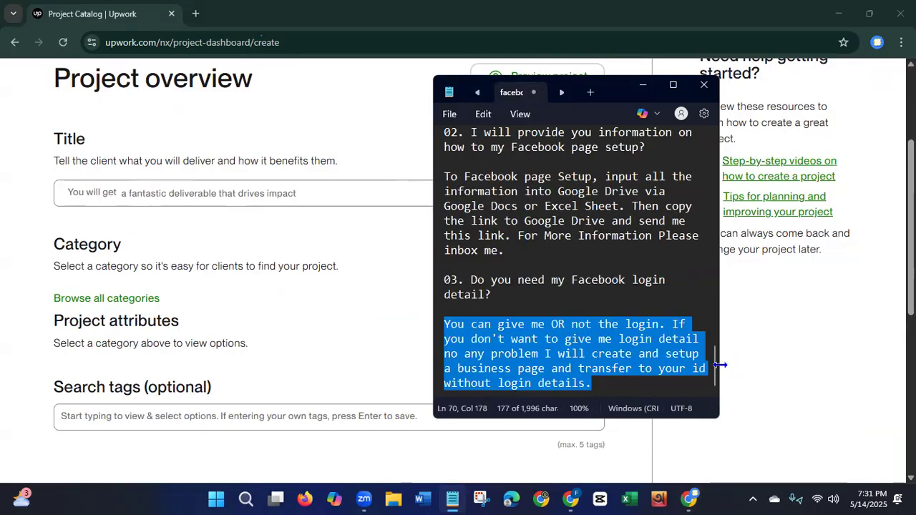
drag(714, 369, 706, 153)
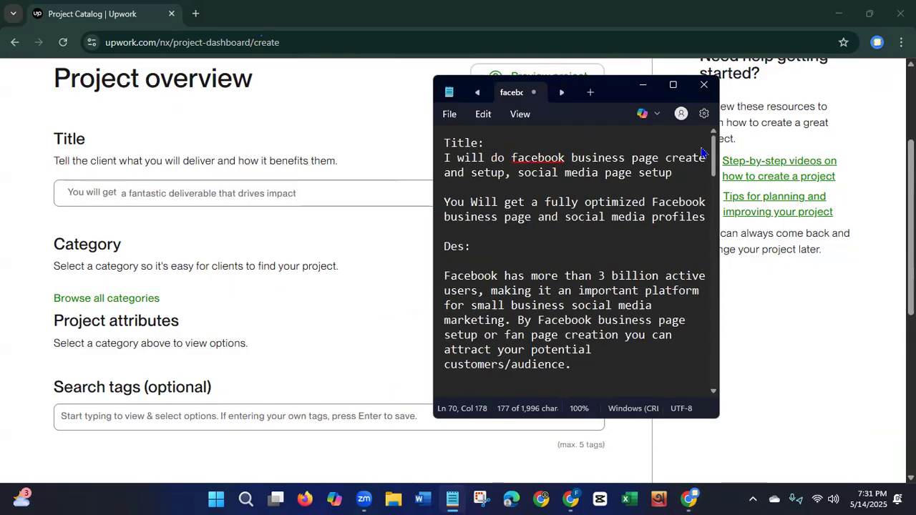
Copy "get a fully optimized Facebook business page and social media profiles" from the notes into the project's title.
drag(502, 206, 700, 220)
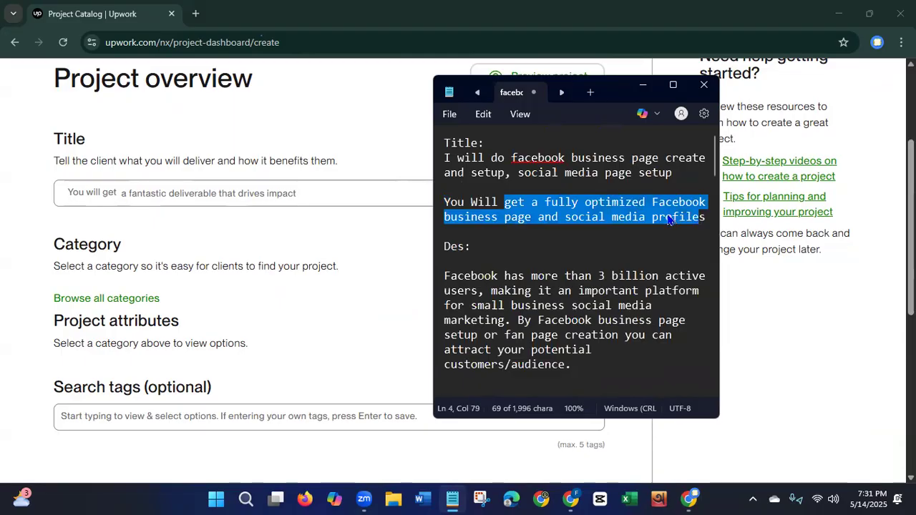
key(shift+Right)
right_click(669, 220)
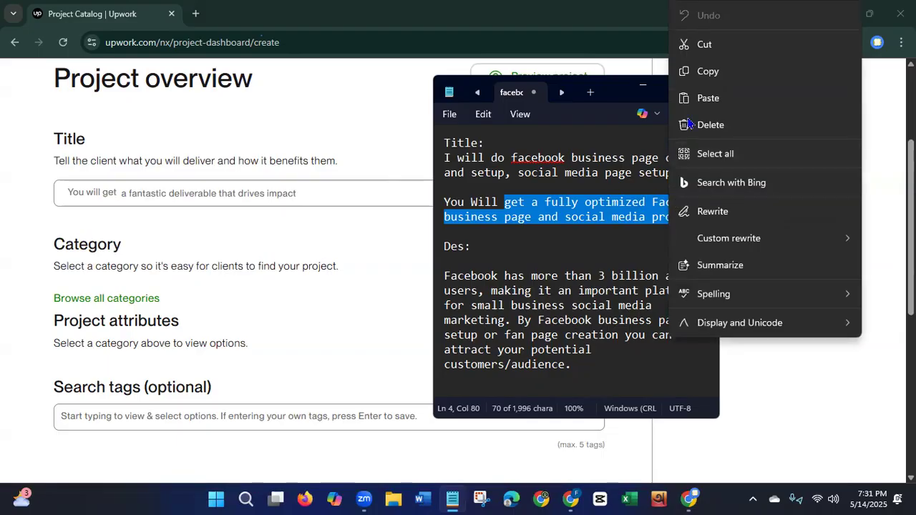
click(709, 70)
click(249, 192)
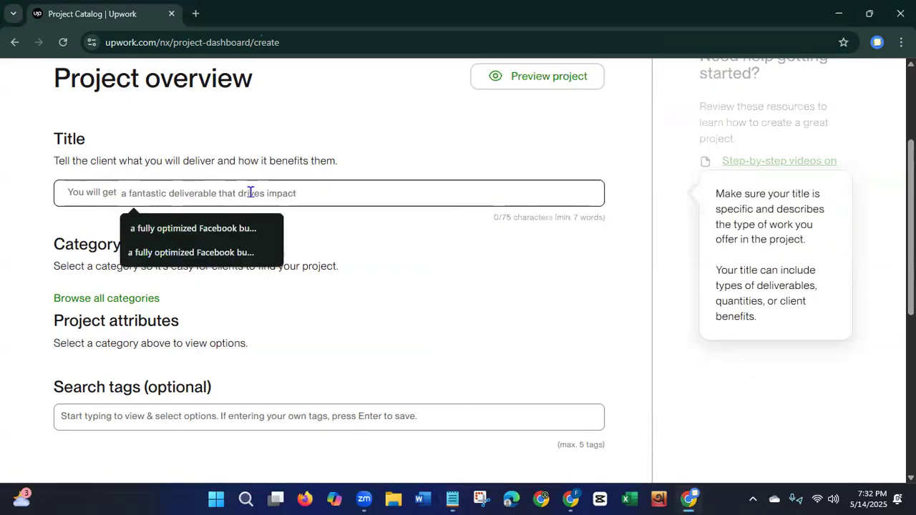
key(ctrl+v)
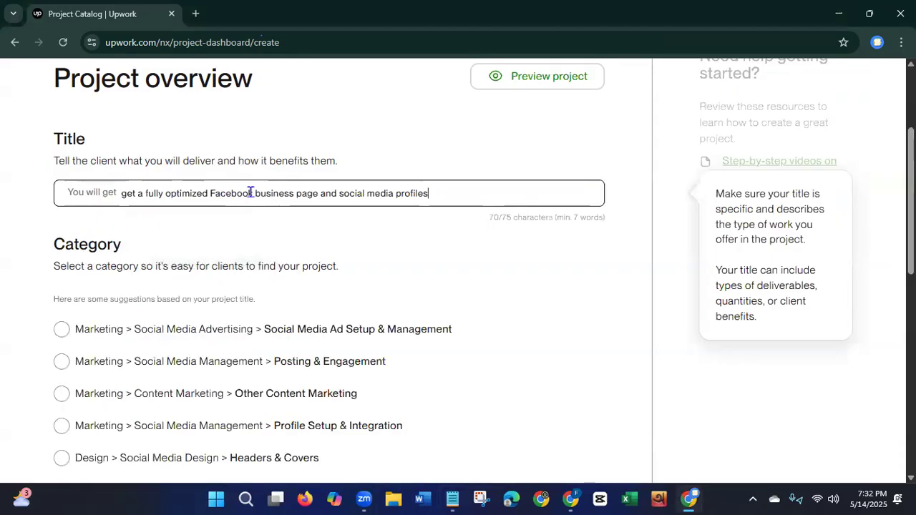
Remove the duplicate word "get" and its trailing space from the start of the project title.
click(135, 193)
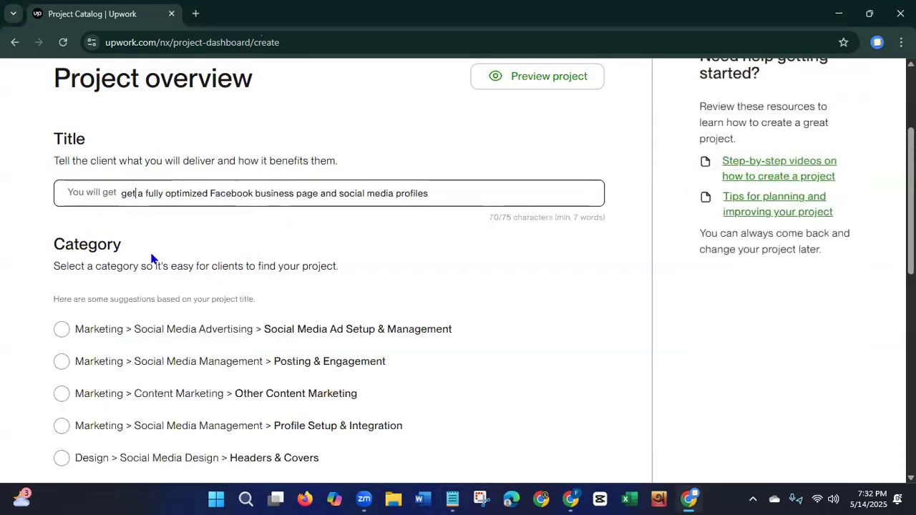
key(BackSpace)
key(BackSpace)
key(BackSpace)
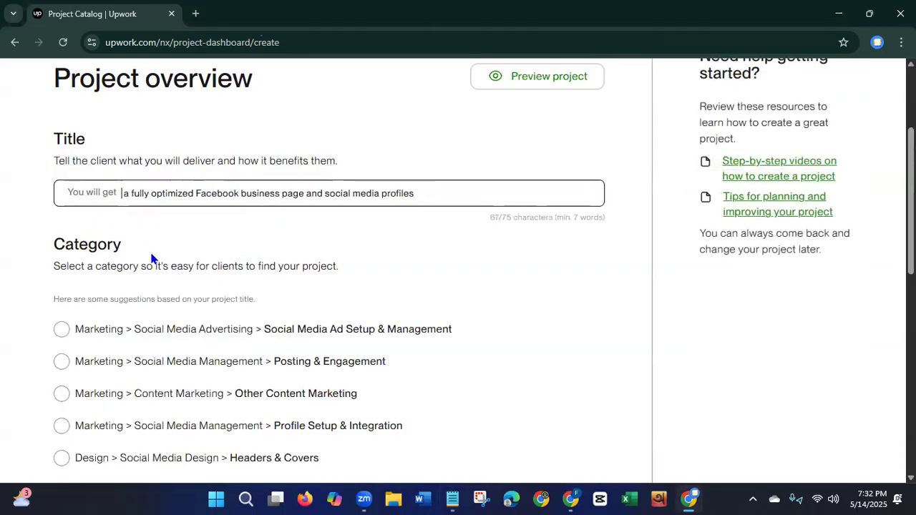
key(BackSpace)
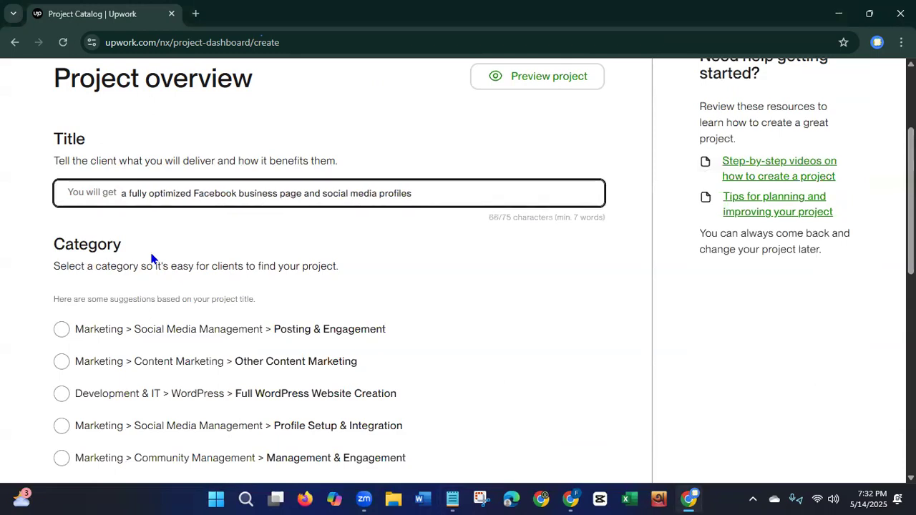
Replace the last word of the project title with "pages".
click(420, 195)
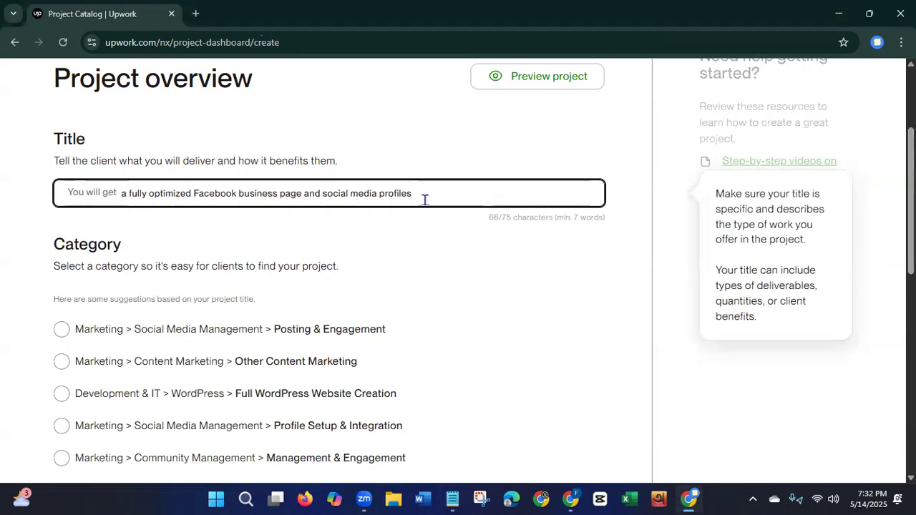
key(BackSpace)
key(BackSpace)
key(BackSpace)
key(BackSpace)
key(BackSpace)
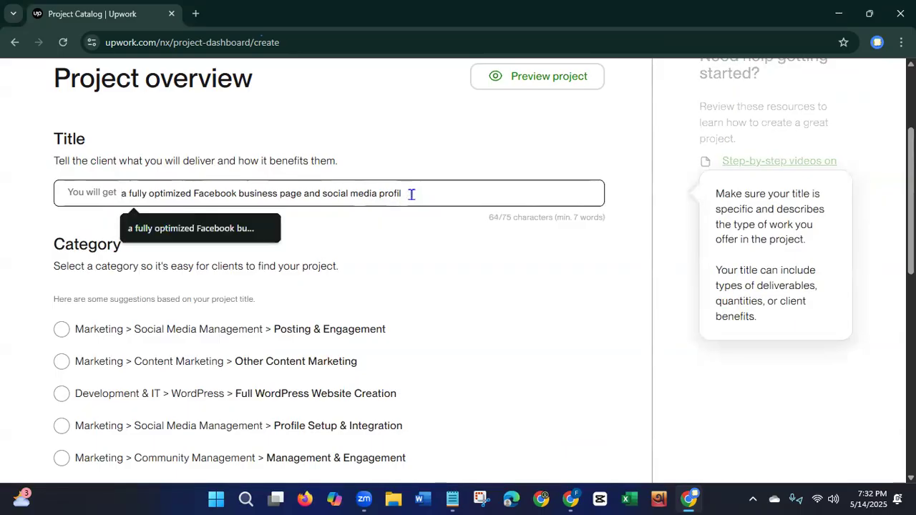
key(BackSpace)
key(BackSpace)
text(ages)
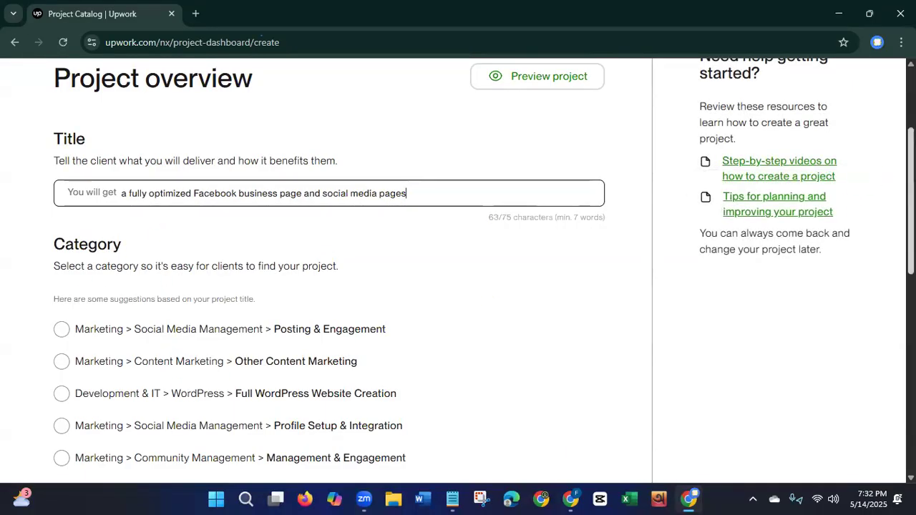
Set the project category to Marketing > Social Media Management > Profile Setup & Integration and choose Facebook as the social platform.
scroll(459, 272, down, 2)
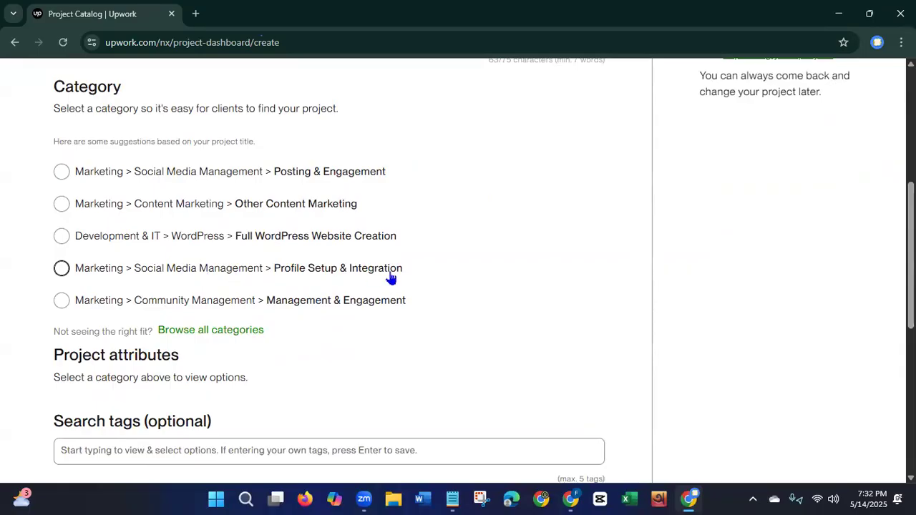
click(63, 268)
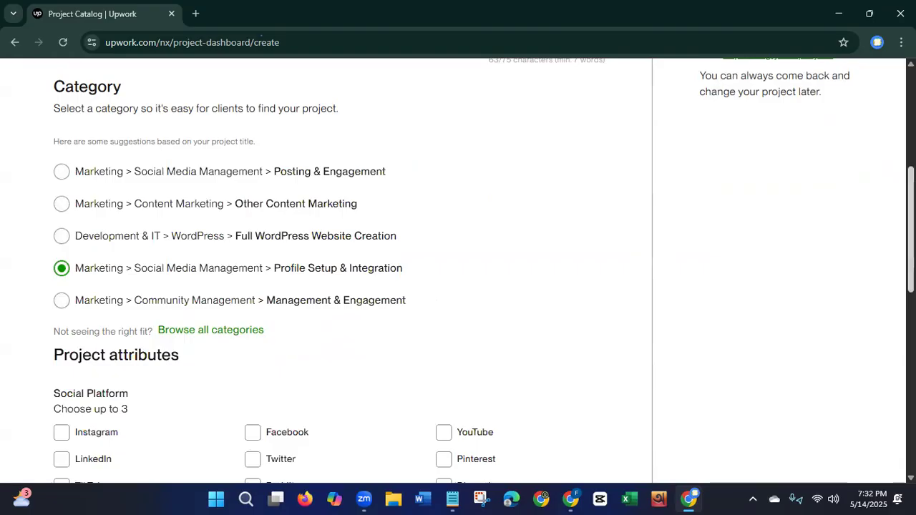
scroll(685, 241, down, 2)
scroll(492, 234, down, 3)
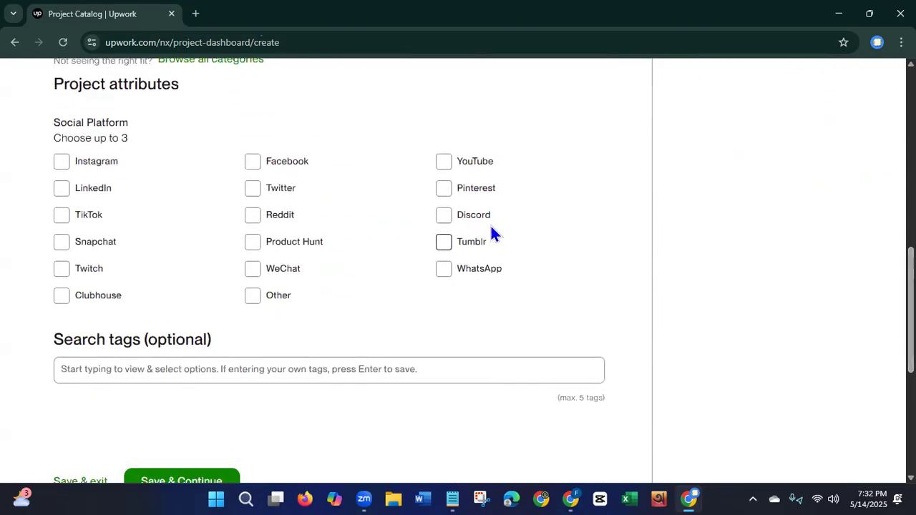
click(252, 164)
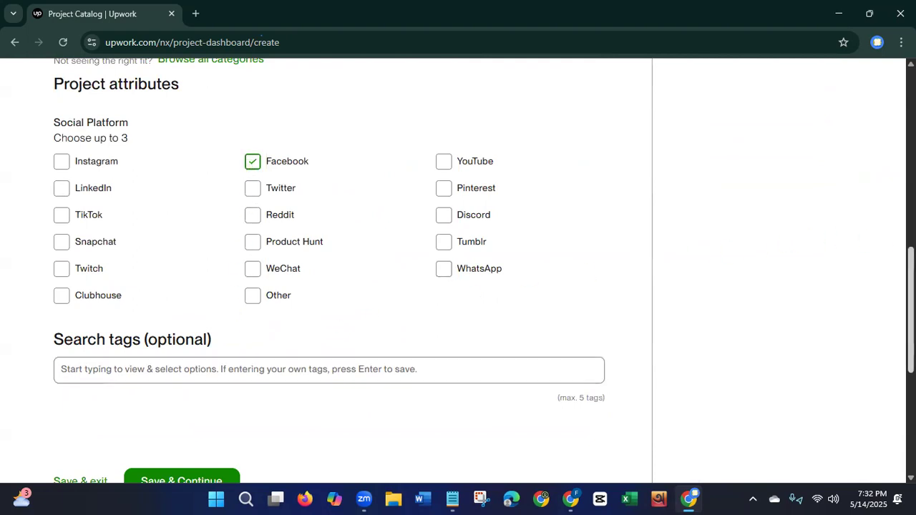
Add the search tags "facebook page" and "facebook post" to the project.
scroll(329, 272, down, 3)
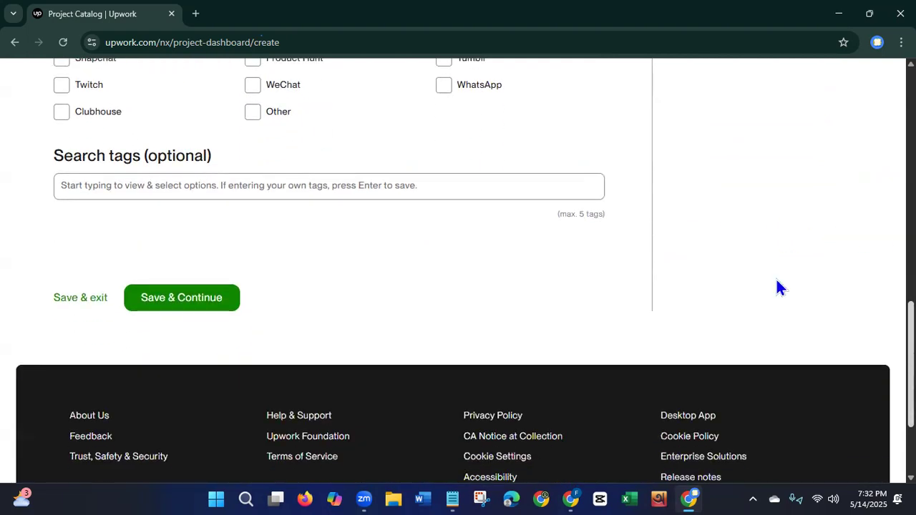
click(405, 186)
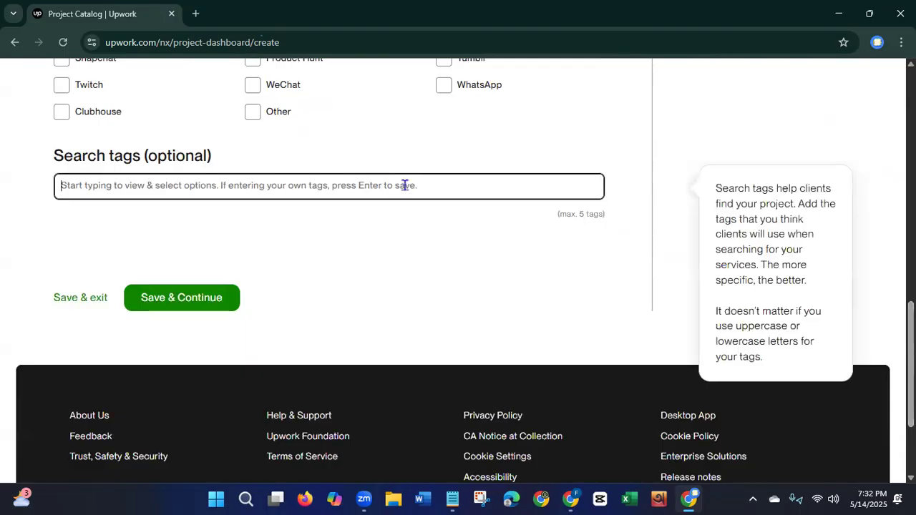
text(Face)
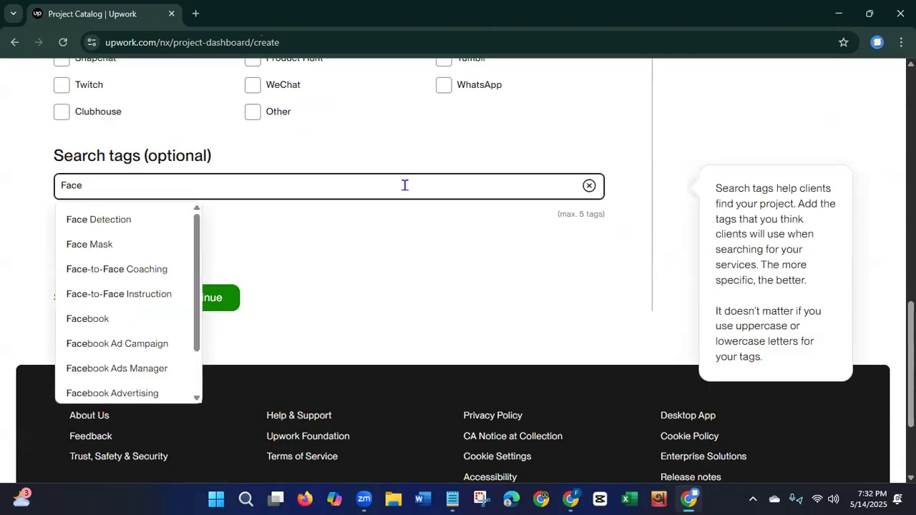
text(boo)
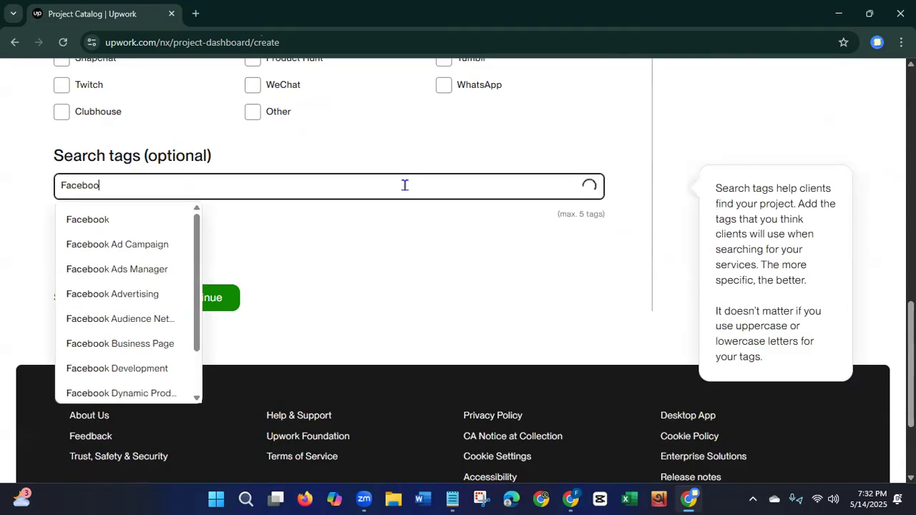
text(k p)
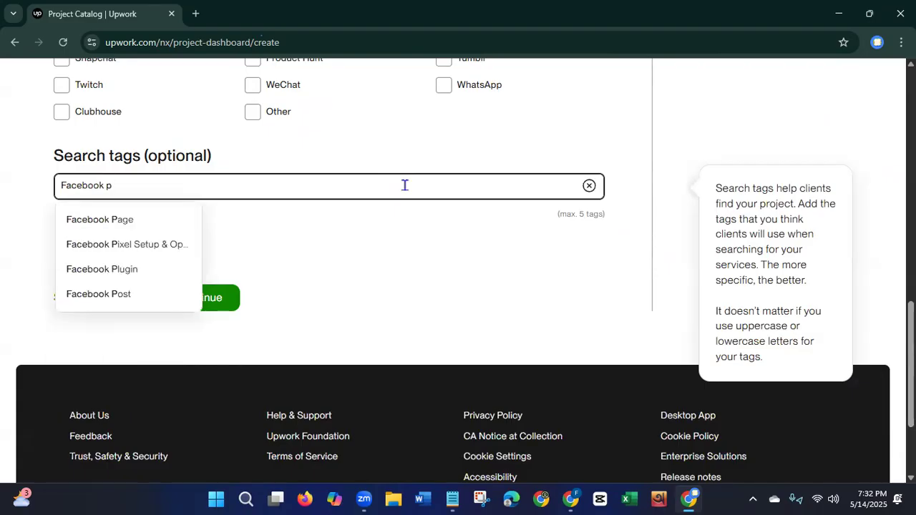
click(156, 222)
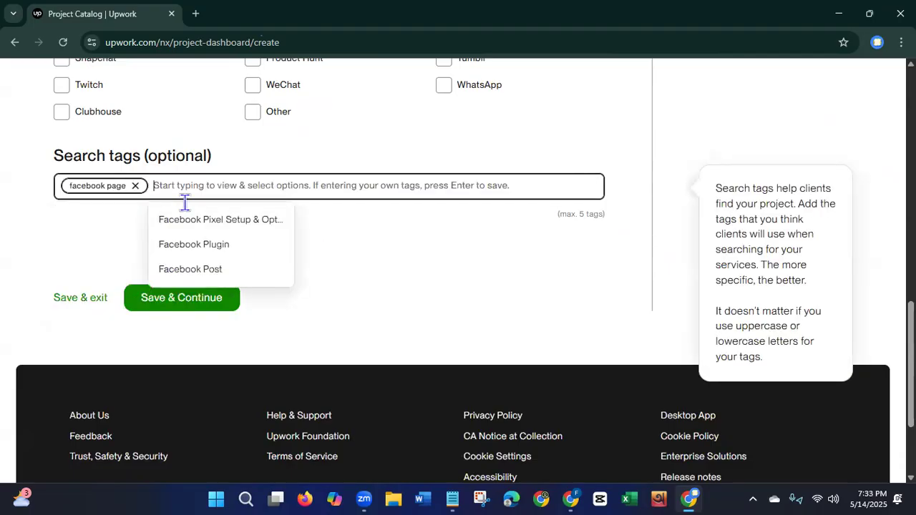
click(222, 271)
Add "facebook marketing" and "facebook business page" to the project's search tags.
click(266, 181)
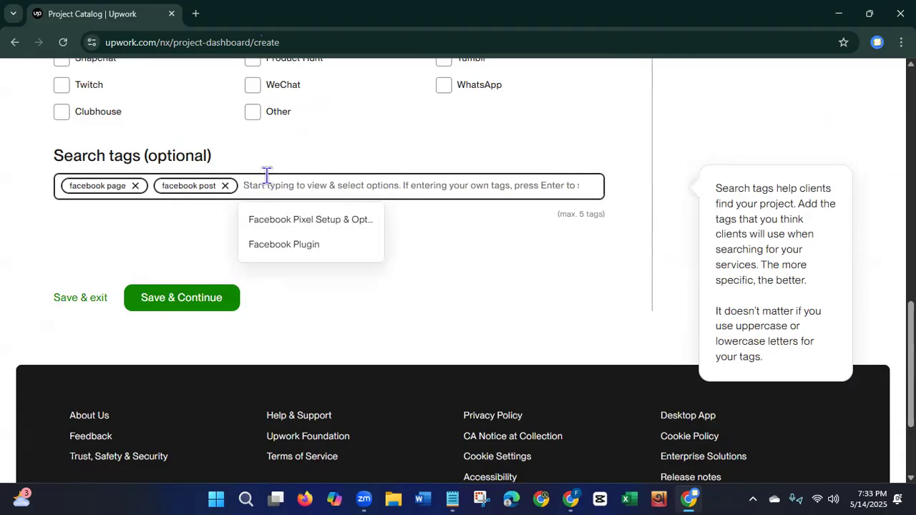
text(facebook)
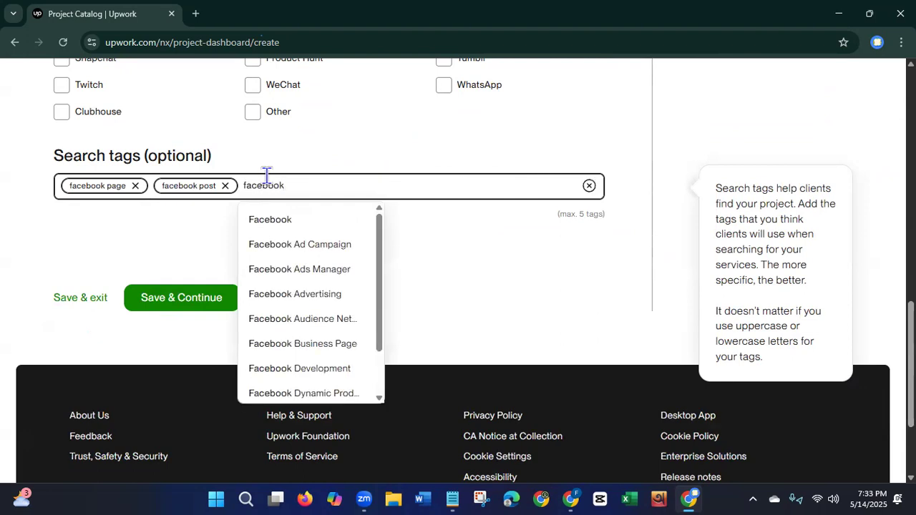
text( ma)
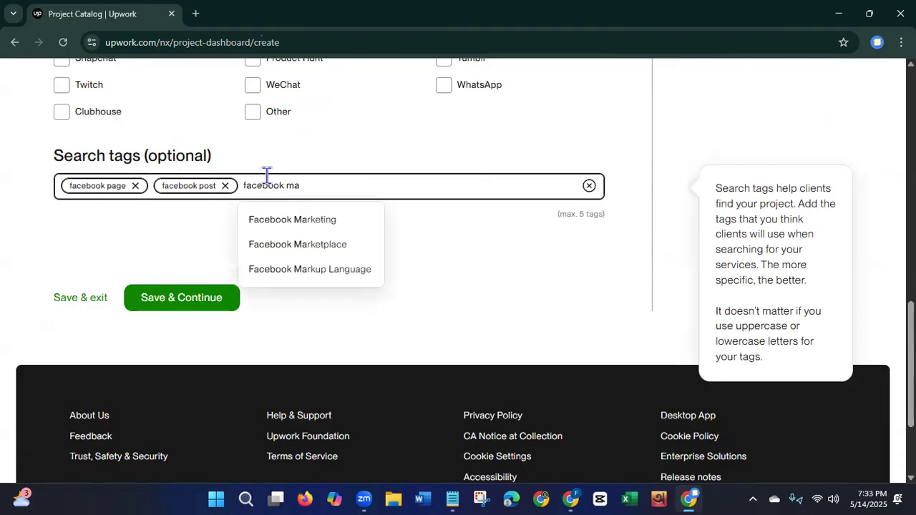
click(294, 229)
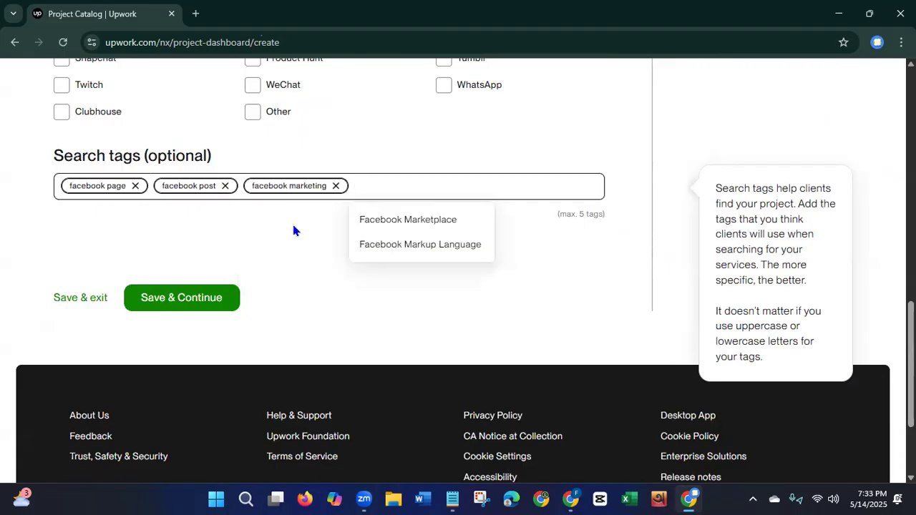
text(bu)
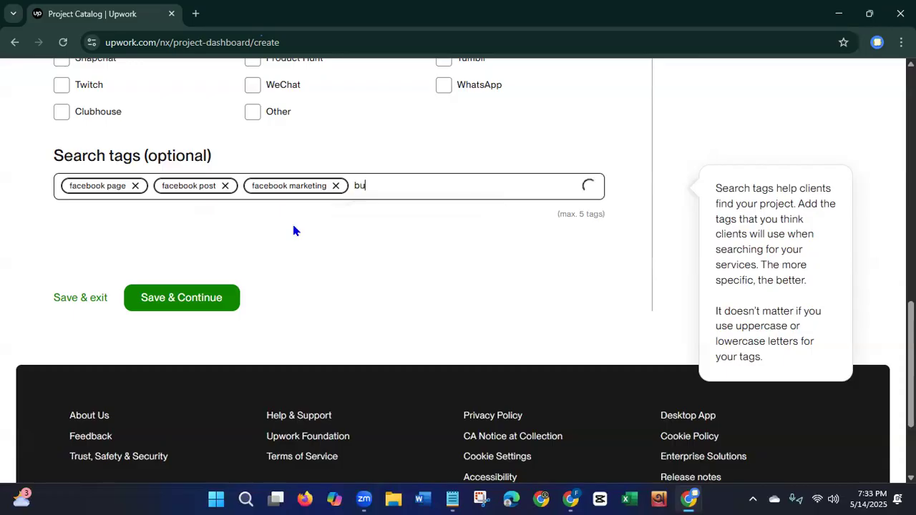
text(siness)
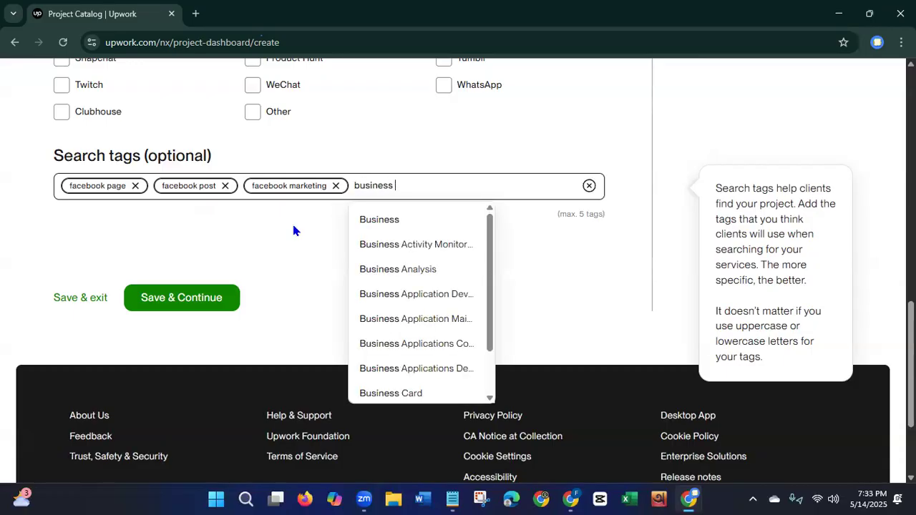
text( page)
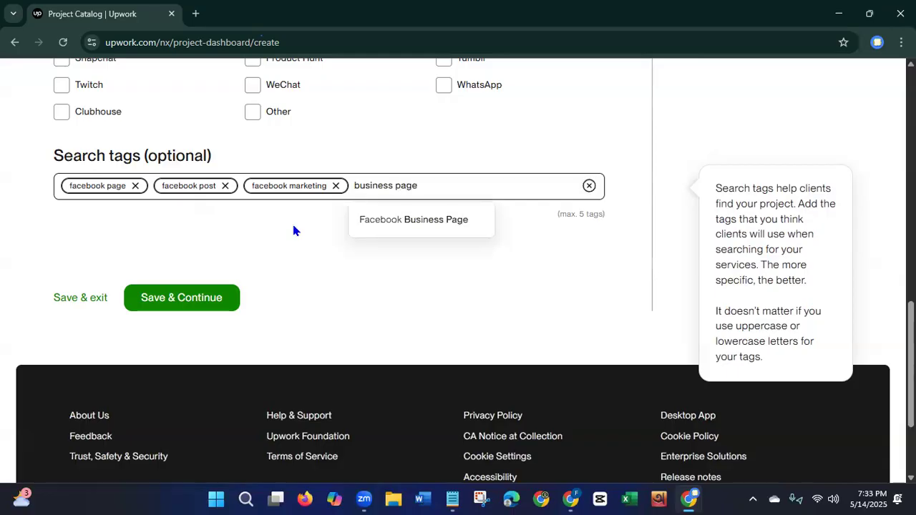
click(392, 223)
Add the search tag "logo design", then save the overview and continue to the pricing stage.
text(Logo)
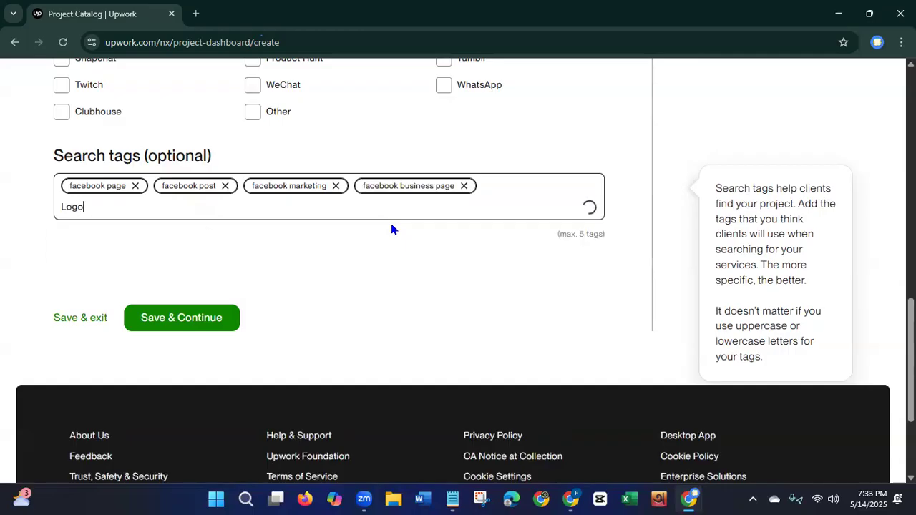
text( de)
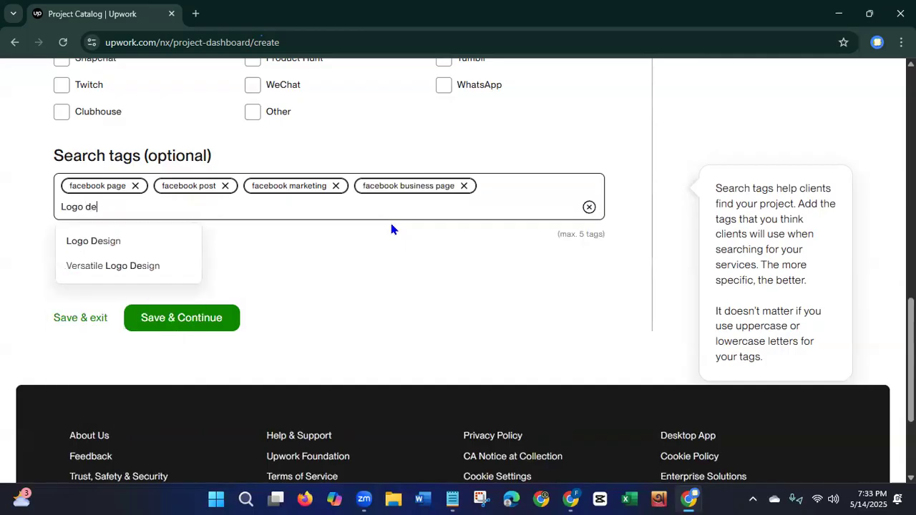
click(156, 245)
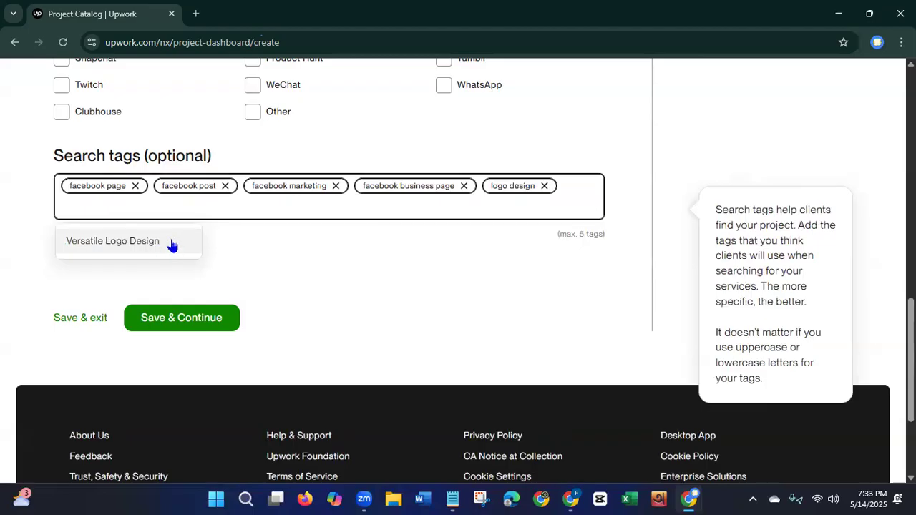
click(203, 322)
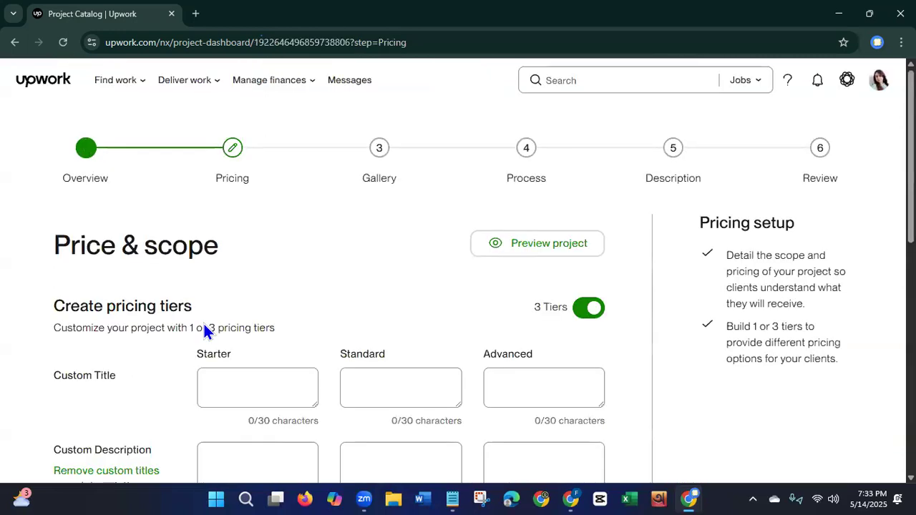
Set the Starter tier's custom title to "Facebook Page setup 01".
click(285, 376)
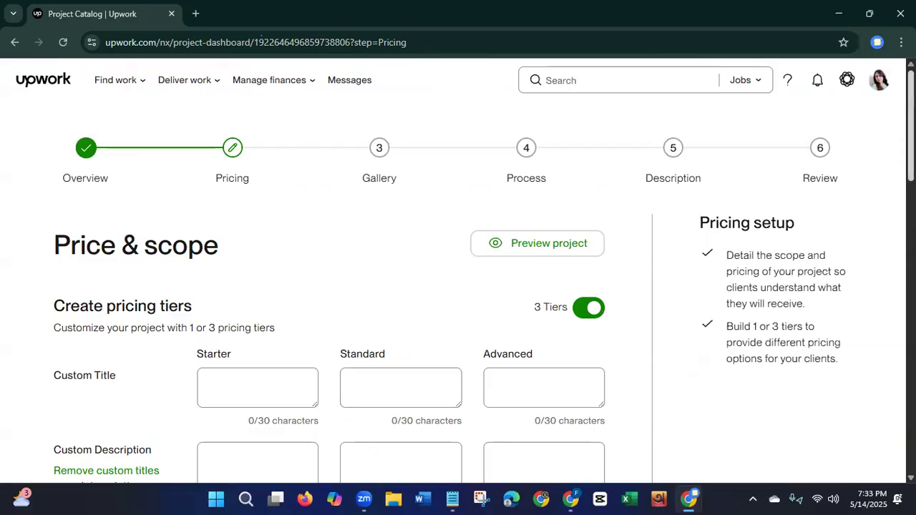
scroll(458, 272, down, 3)
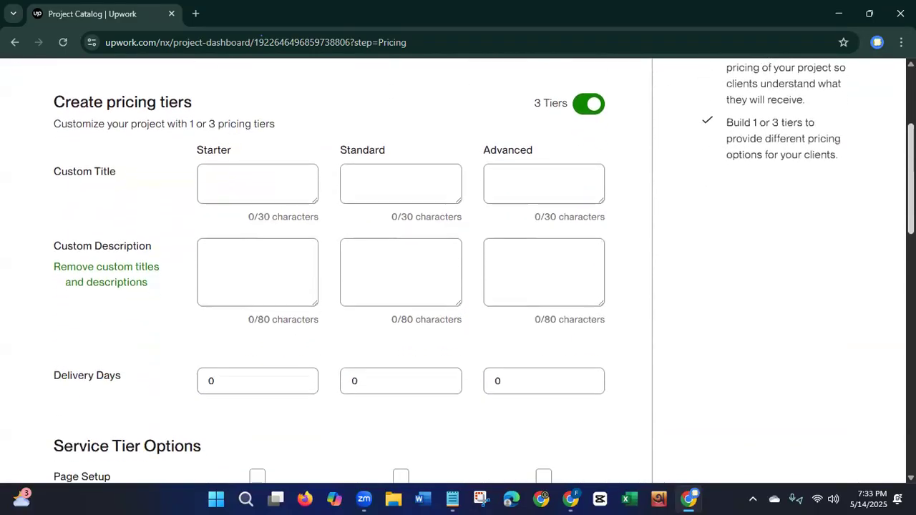
click(235, 169)
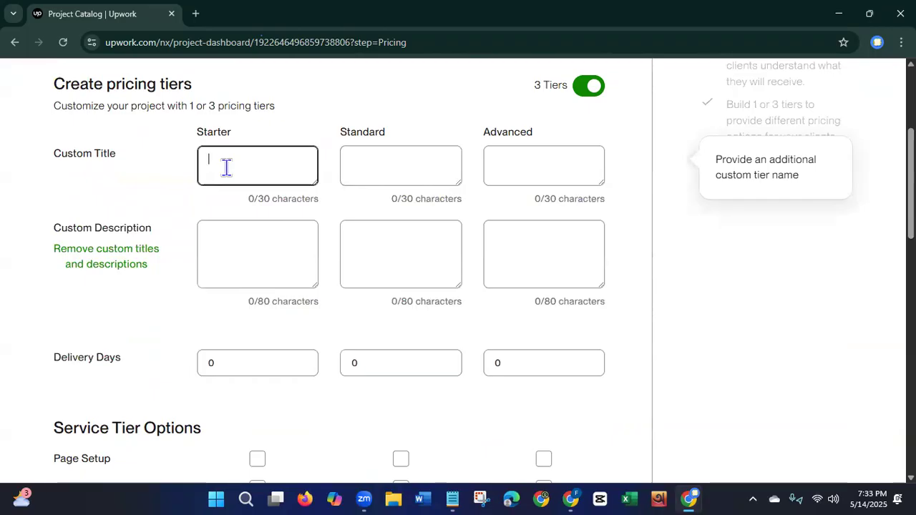
text(Facebook Page setu)
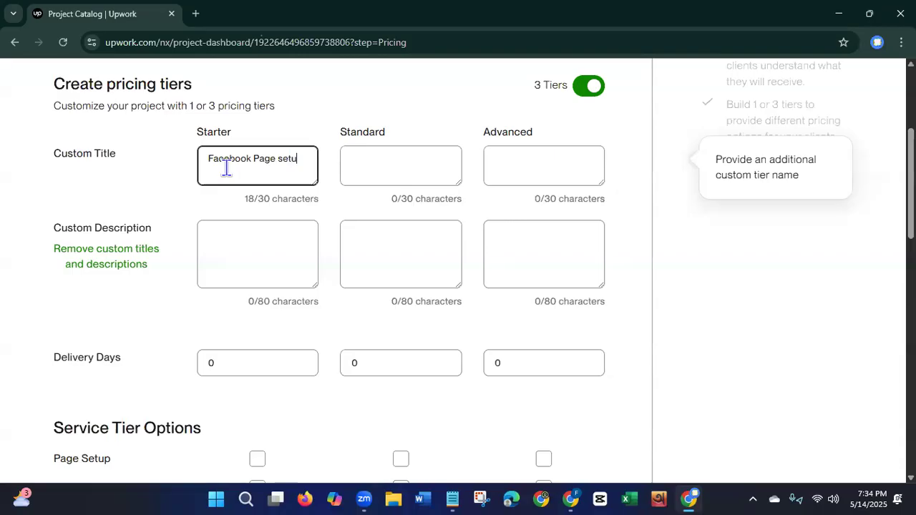
text(p 01)
Title the Standard tier "Facebook page setup 02" and the Advanced tier "Facebook page setup 03".
click(372, 166)
text(Fac)
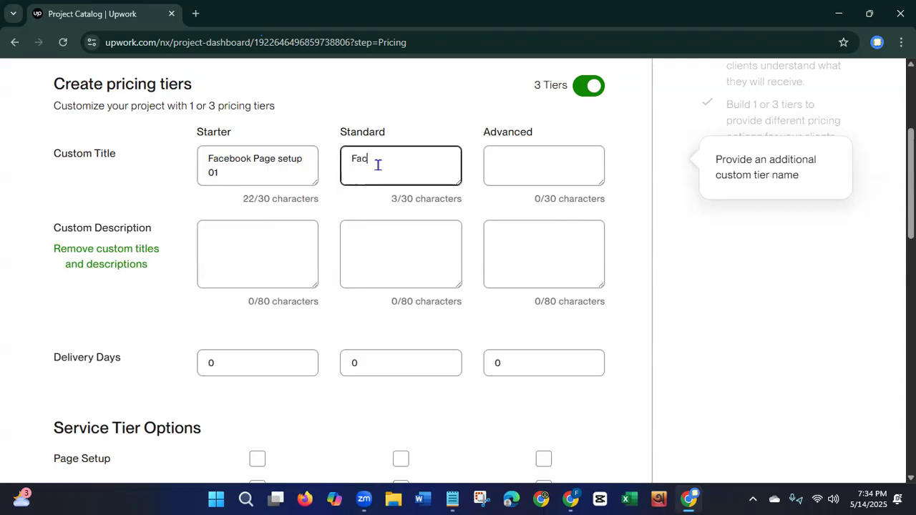
text(ebook pag)
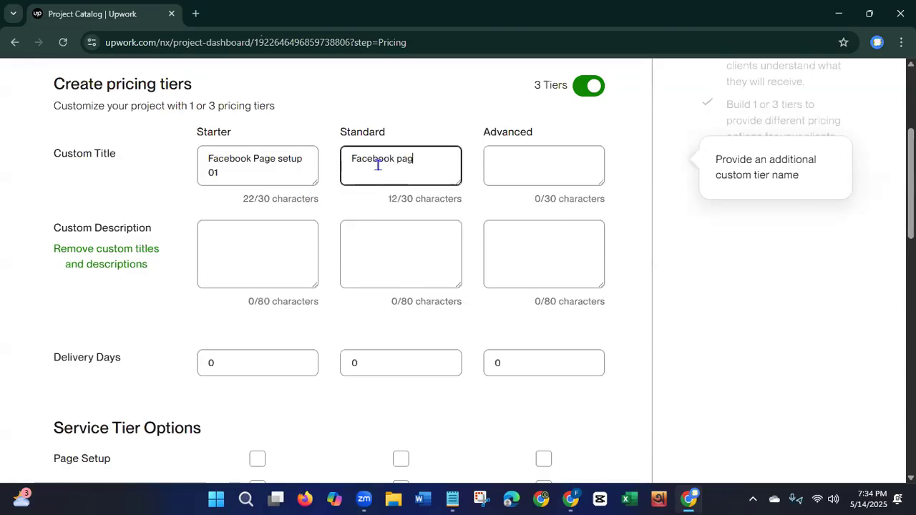
text(e se)
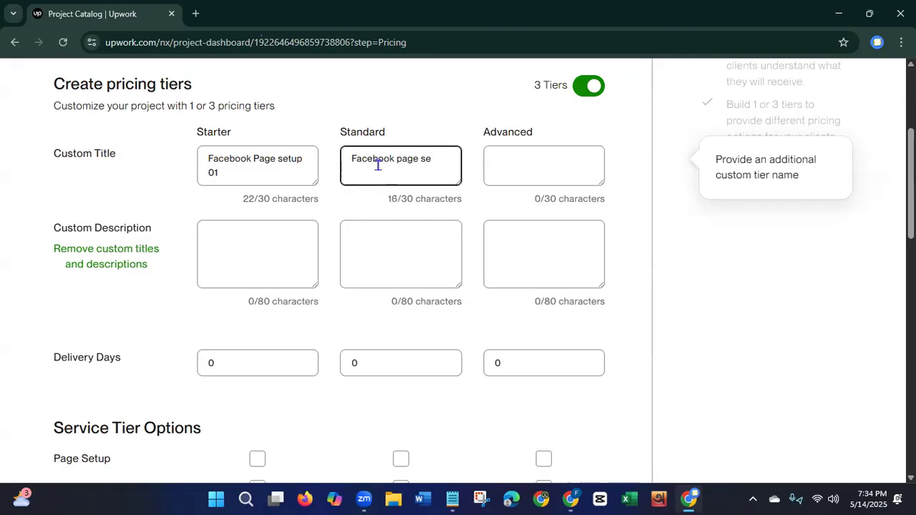
text(tup 02)
click(541, 172)
text(Facebook)
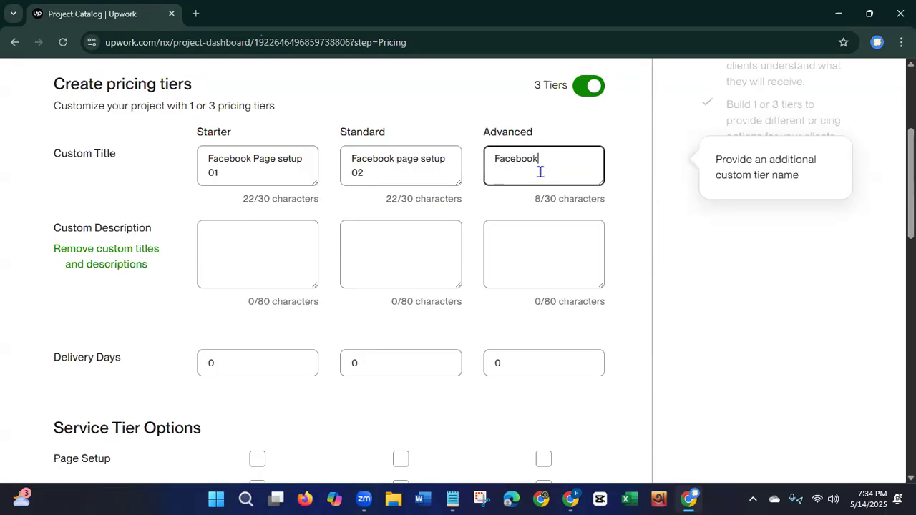
text( page setup 03)
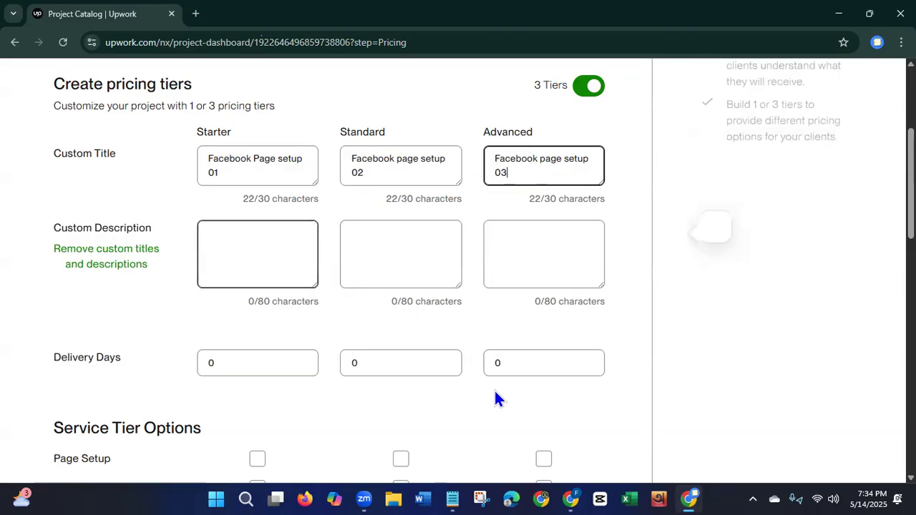
Copy the Basic package's service list, from "FB Page Create" to "Business Hour", from the notes into the Starter tier's custom description.
click(453, 499)
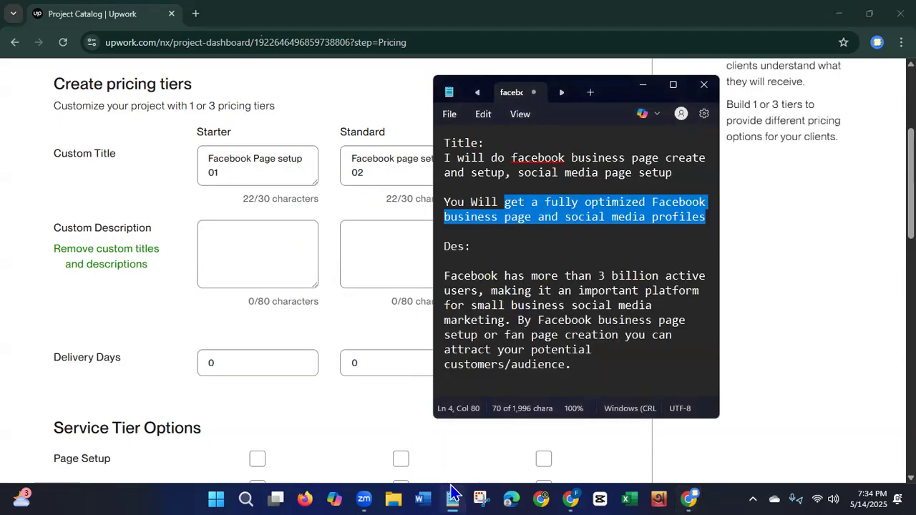
drag(714, 157, 701, 293)
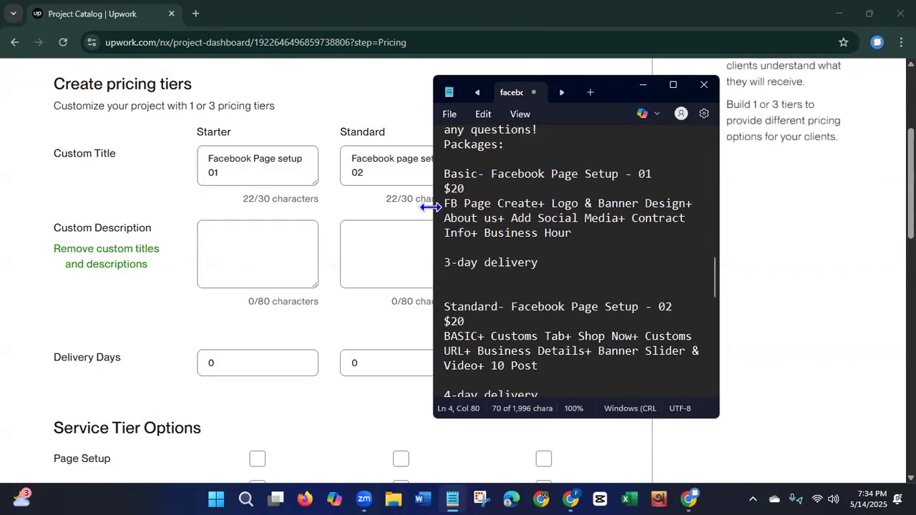
drag(445, 203, 572, 236)
right_click(558, 237)
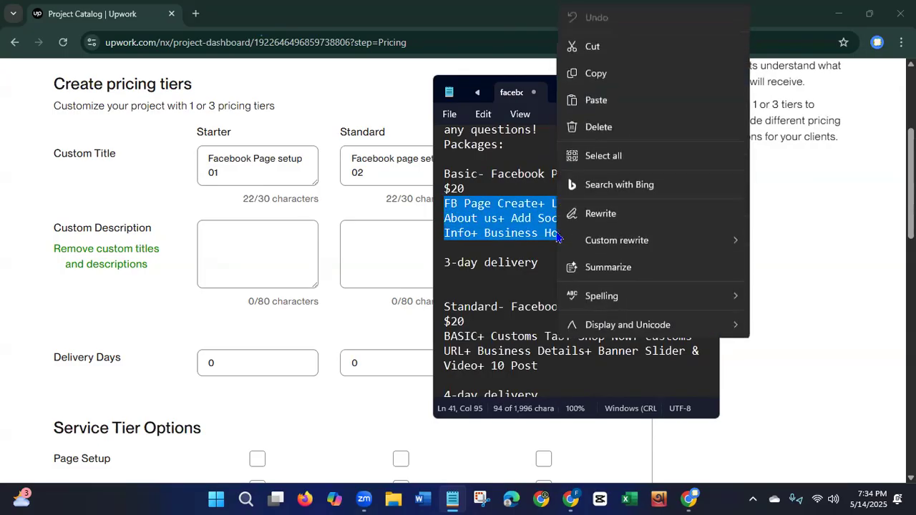
click(611, 74)
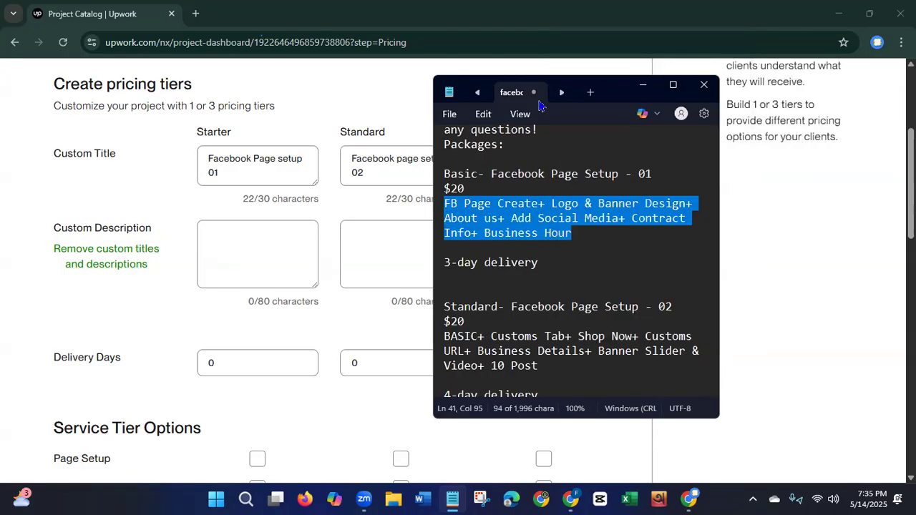
click(256, 237)
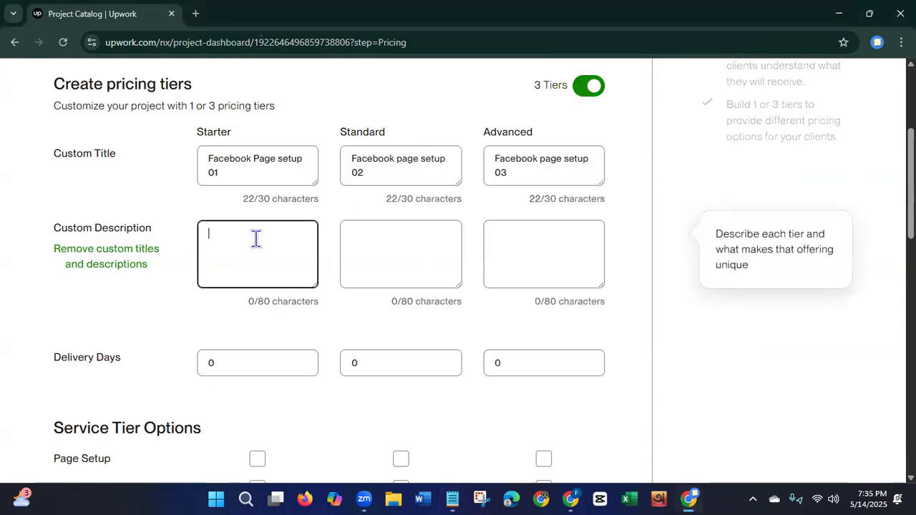
key(ctrl+v)
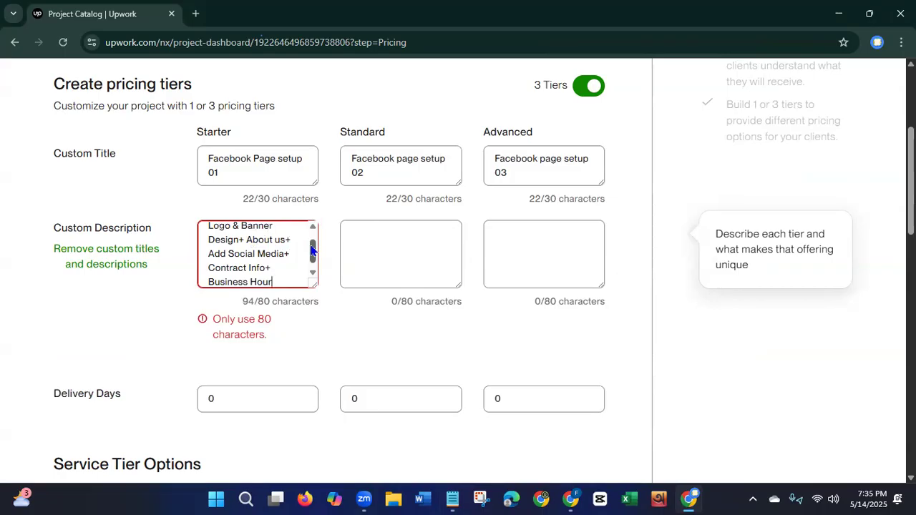
Shorten the Starter tier's description by removing "+ Business Hour" so that it ends with "Contract Info".
drag(312, 250, 312, 239)
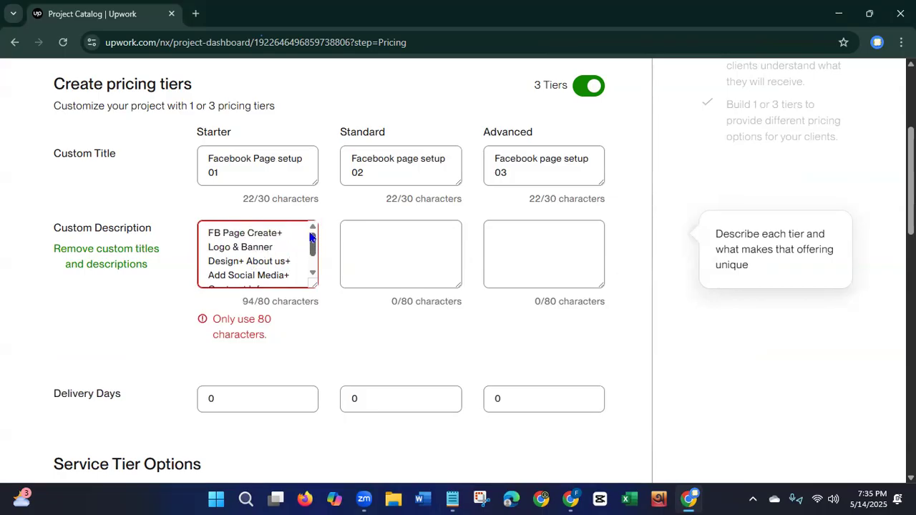
drag(312, 238, 309, 256)
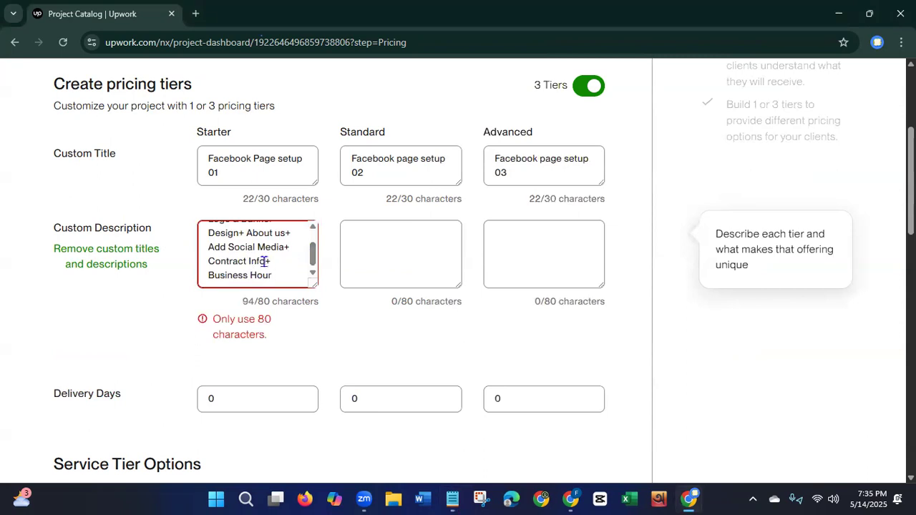
drag(265, 261, 199, 274)
key(BackSpace)
key(BackSpace)
key(BackSpace)
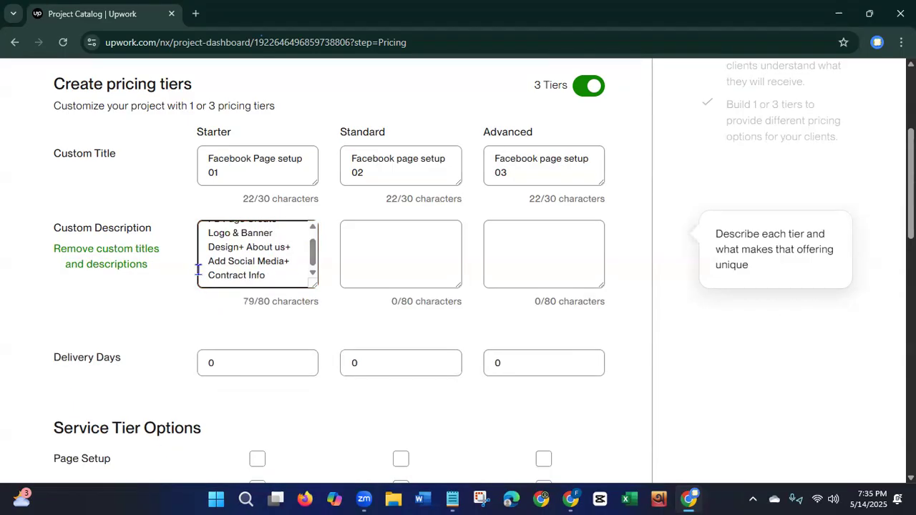
Correct "Contract Info" to "Contact Info" in the Starter tier's custom description.
click(235, 277)
key(BackSpace)
key(BackSpace)
text(t)
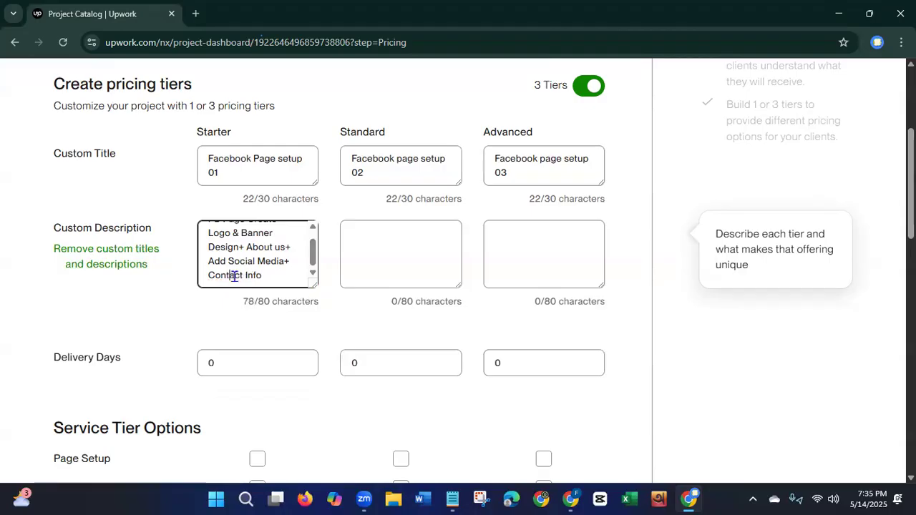
click(287, 281)
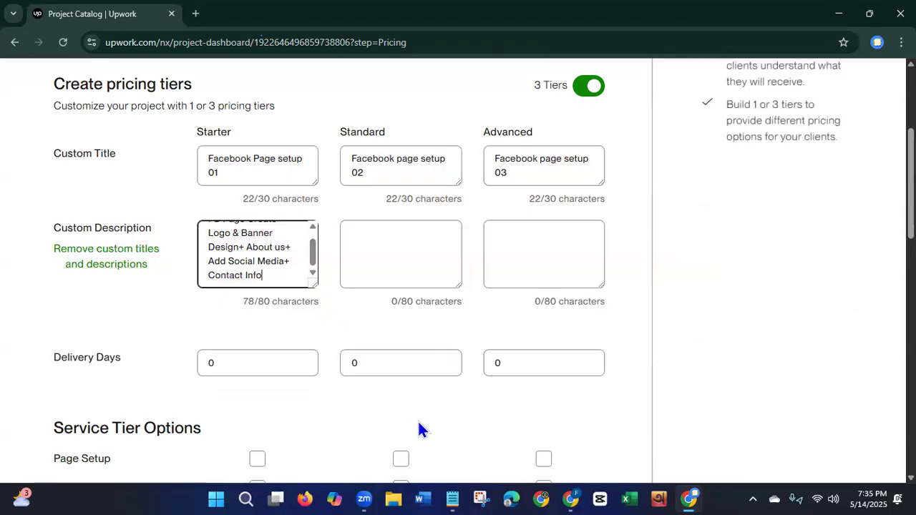
Copy the Standard package's service list, from "BASIC+ Customs Tab" to "10 Post", from the notes into the Standard tier's custom description.
mouse_move(452, 494)
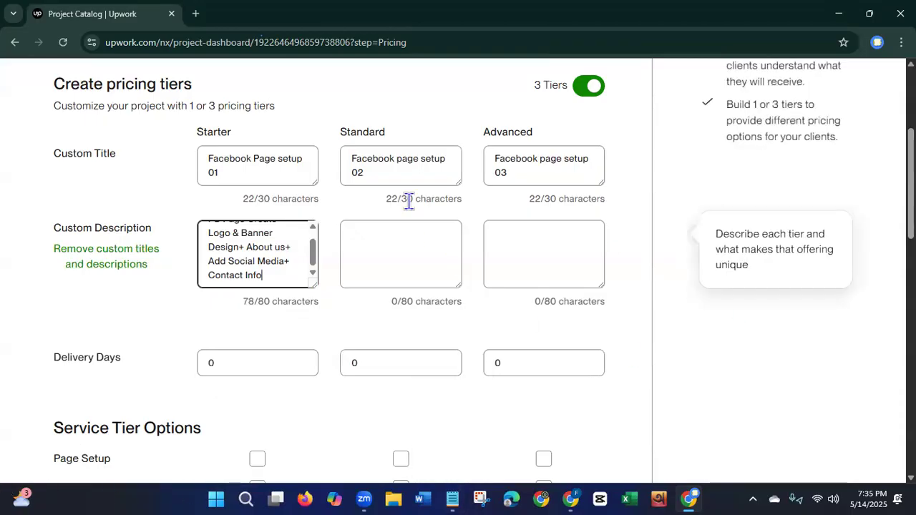
click(384, 253)
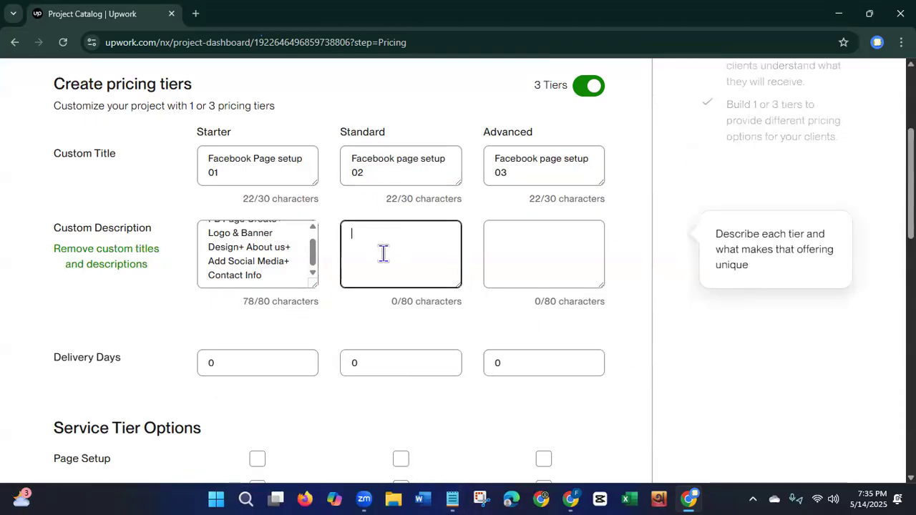
click(452, 499)
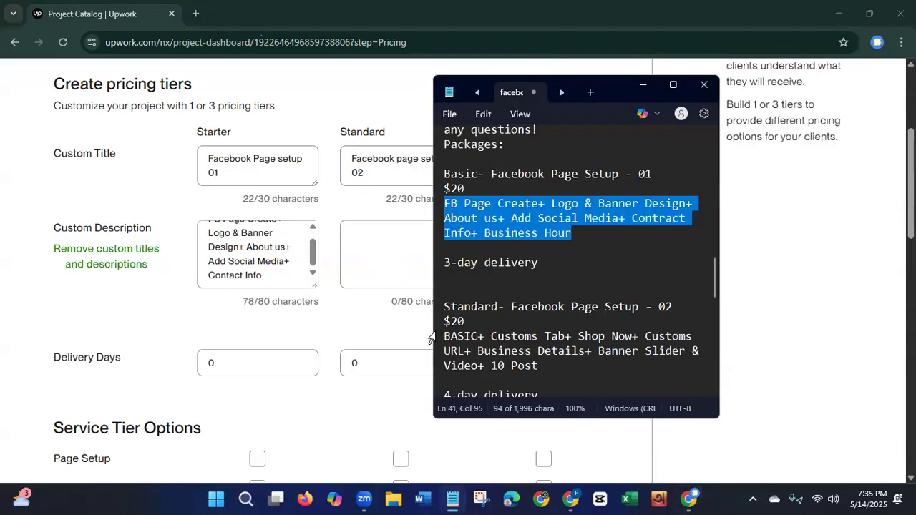
drag(444, 336, 538, 368)
right_click(513, 362)
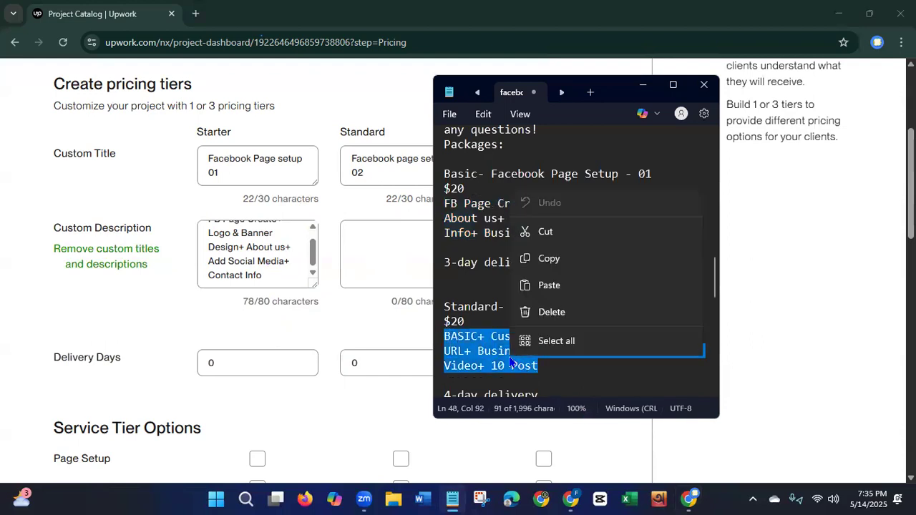
click(545, 89)
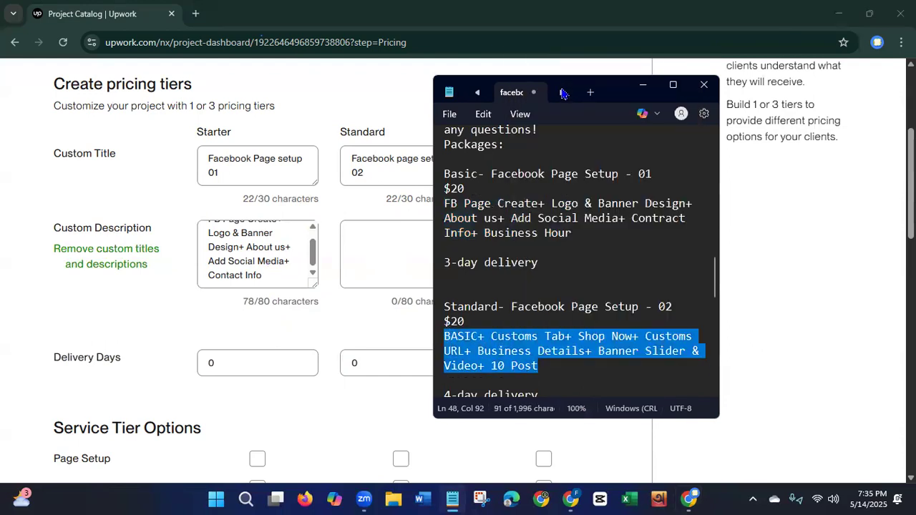
click(364, 241)
key(ctrl+v)
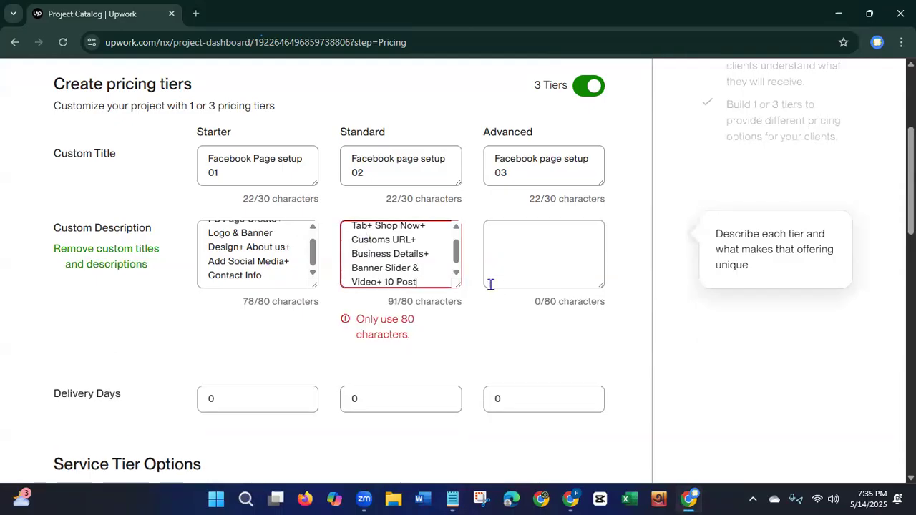
Shorten the Standard tier's description by removing "BASIC+" from the start and "Slider & Video" after "Banner".
drag(456, 253, 456, 246)
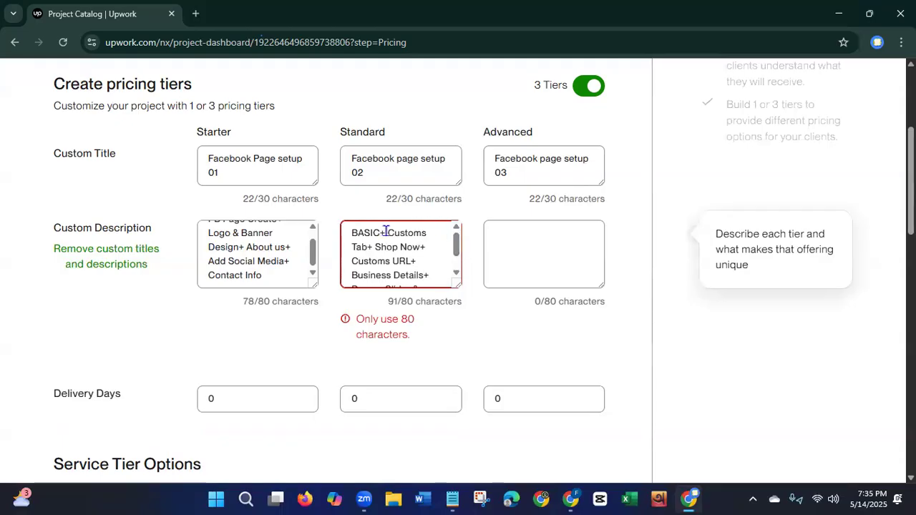
drag(386, 231, 336, 227)
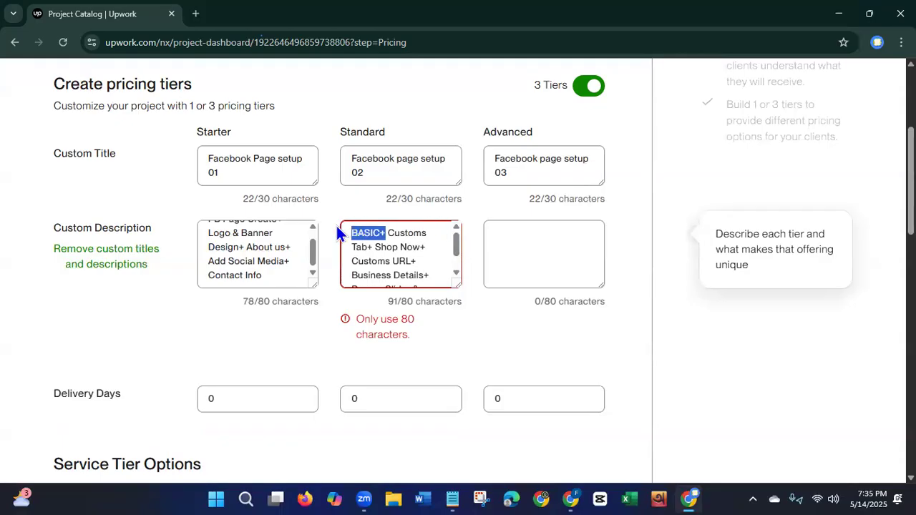
key(BackSpace)
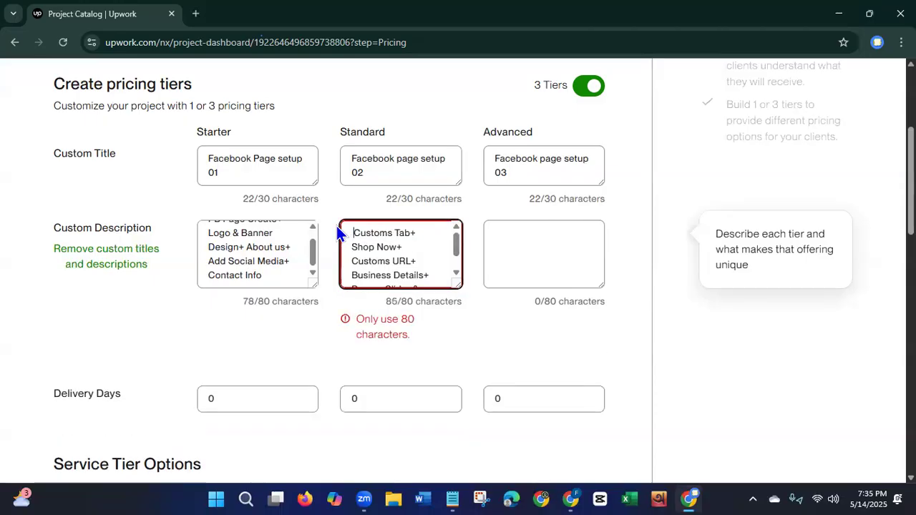
key(Delete)
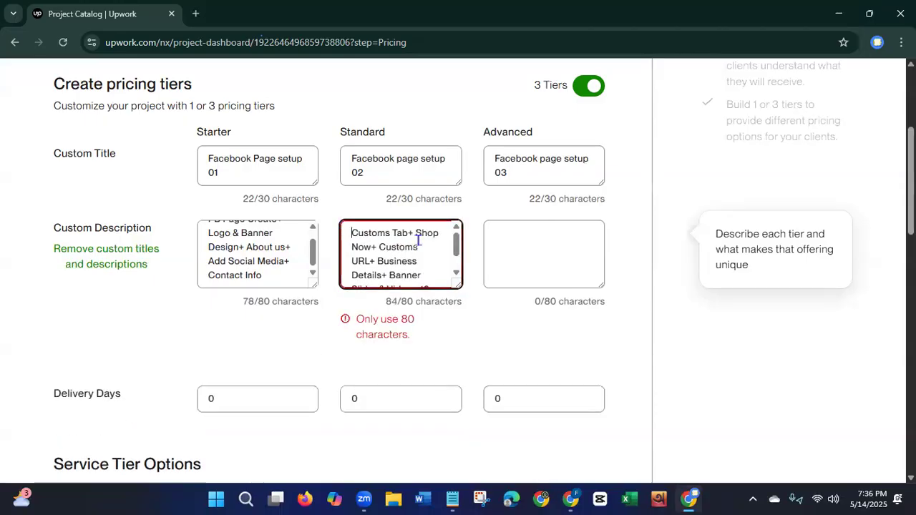
drag(456, 249, 454, 261)
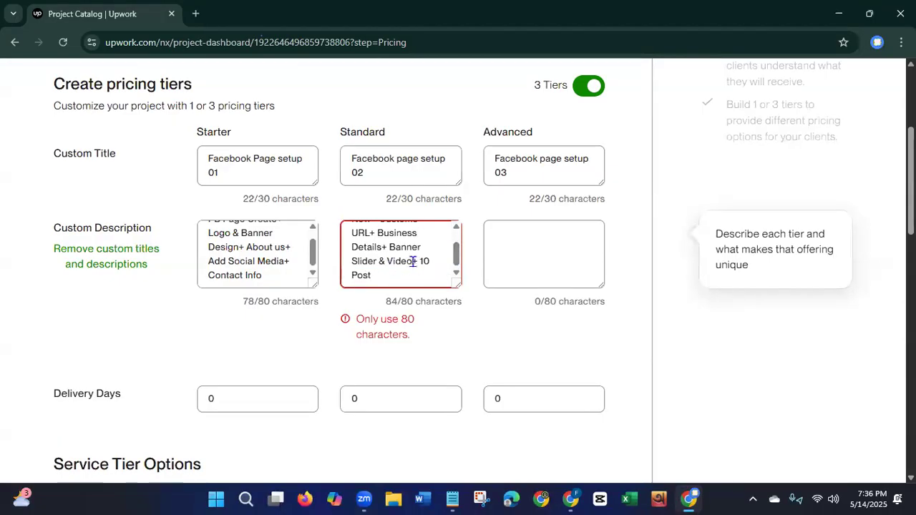
drag(414, 261, 351, 256)
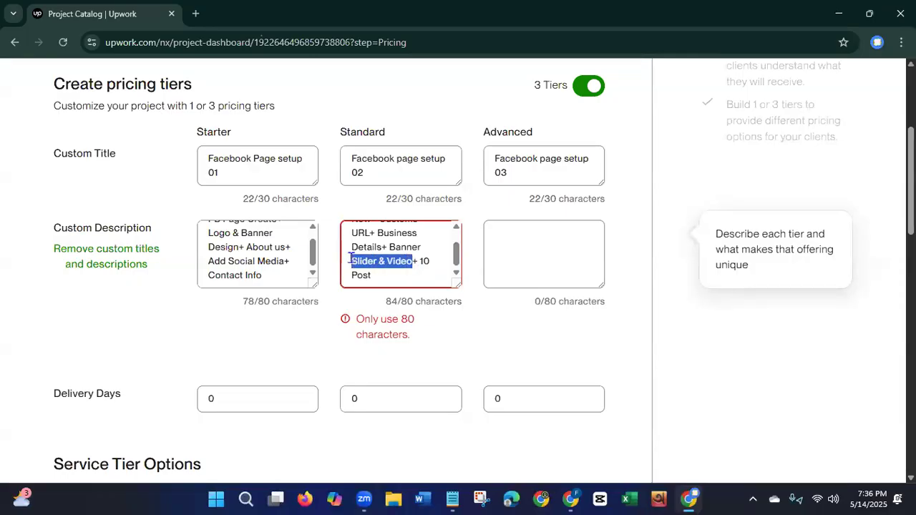
key(BackSpace)
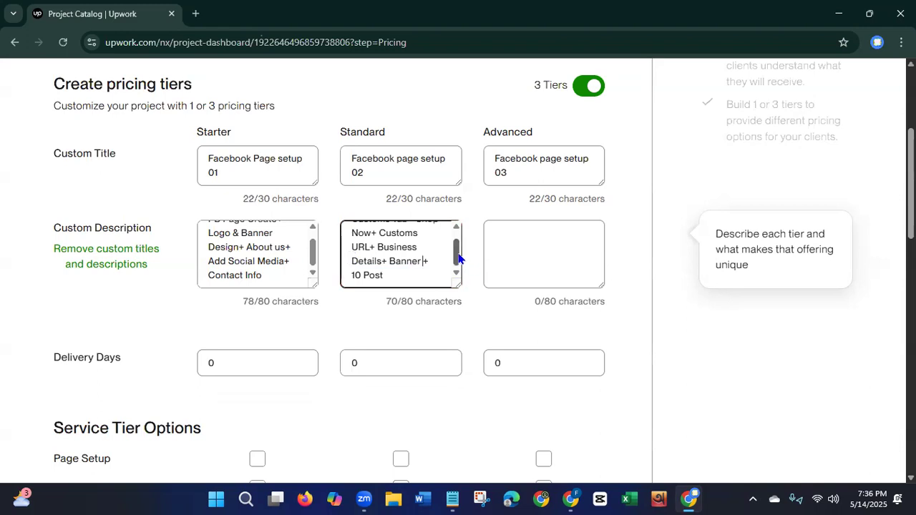
Add "Basic+" before "Customs Tab" at the start of the Standard tier's description.
drag(459, 257, 462, 211)
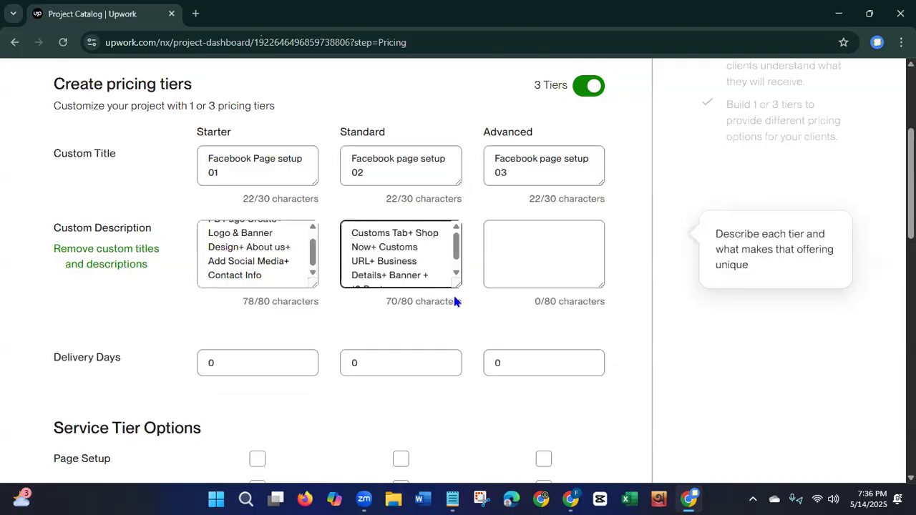
text(Basic)
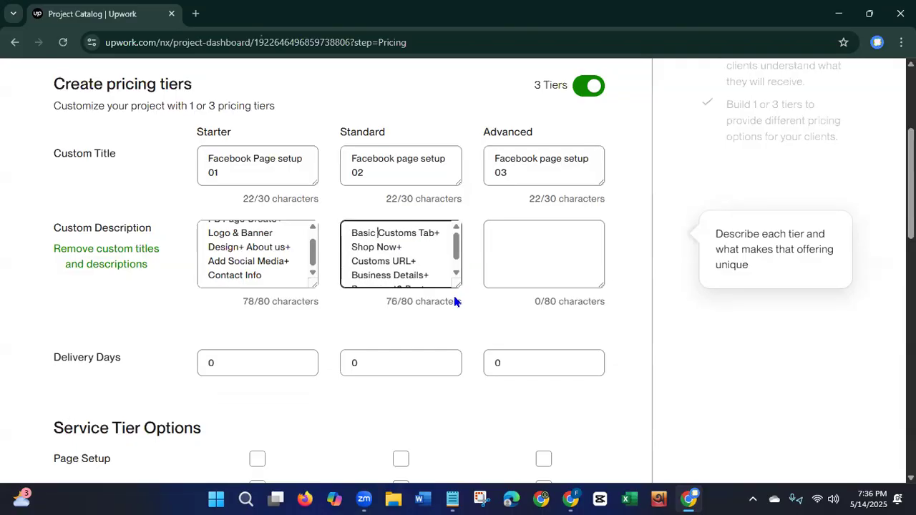
text( +)
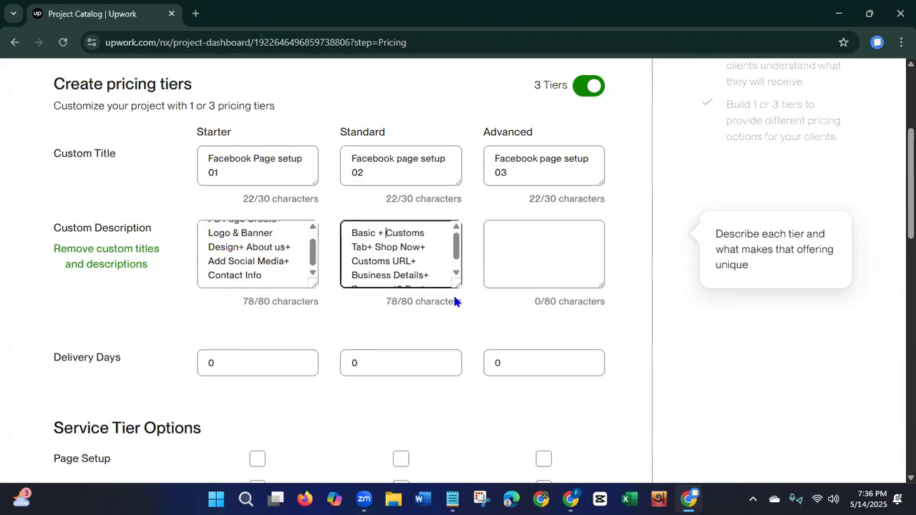
scroll(456, 247, down, 1)
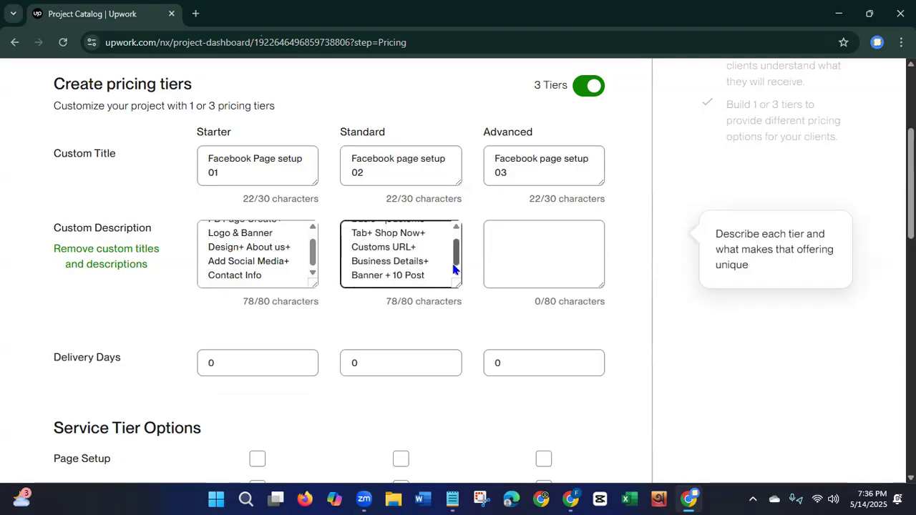
scroll(453, 271, up, 1)
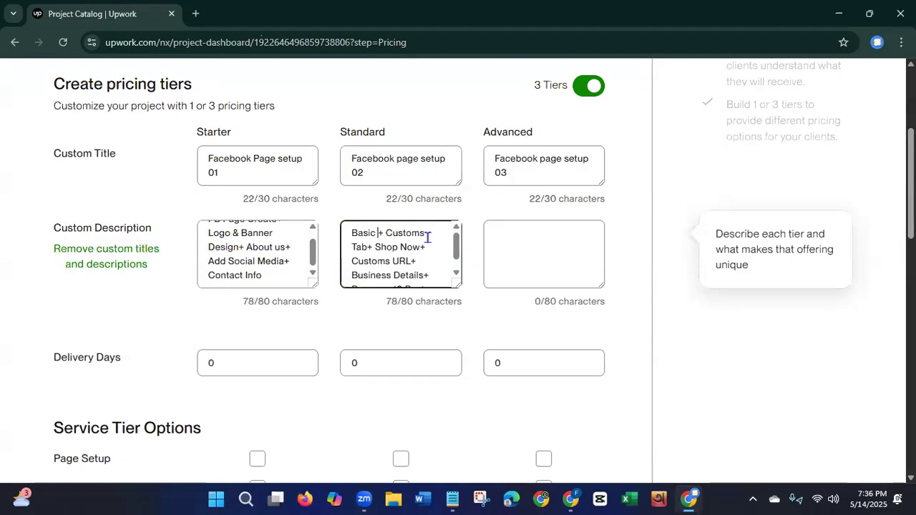
key(BackSpace)
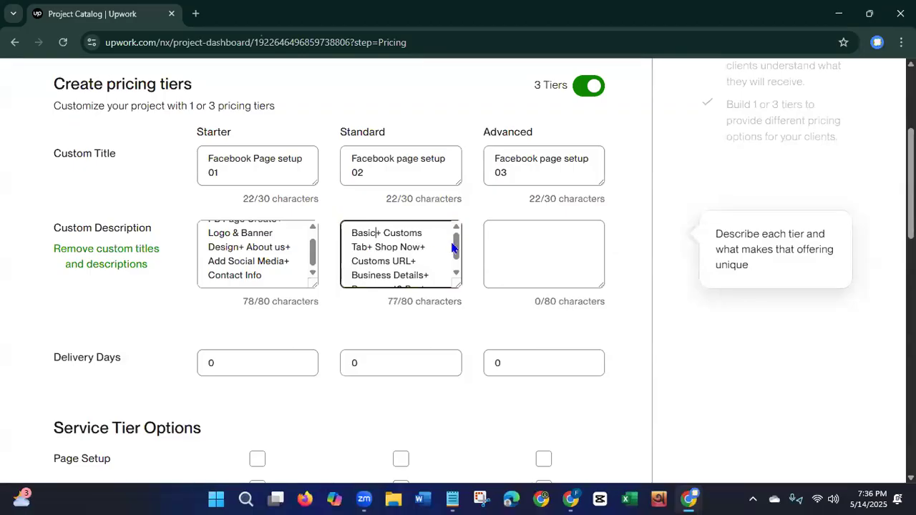
scroll(456, 248, down, 1)
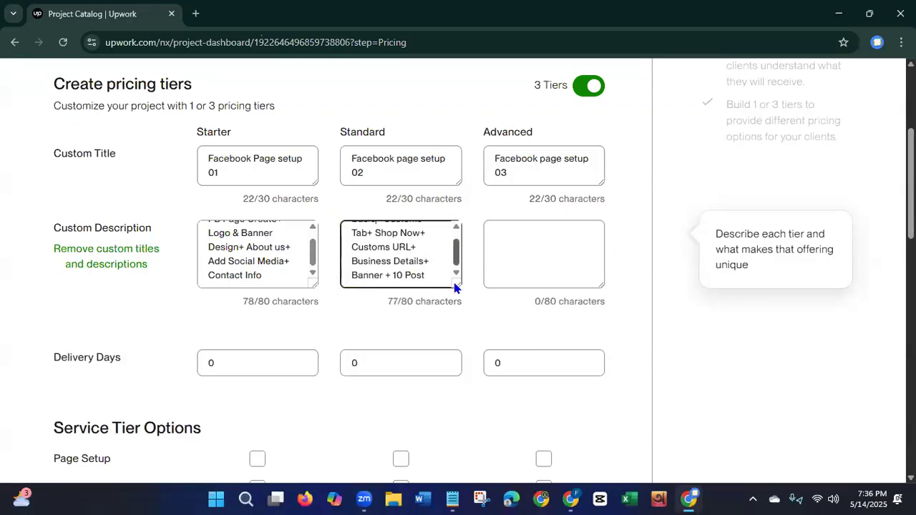
Copy the Premium package's service list, from "STANDARD+ Google Map Location" to "15 Post", from the notes into the Advanced tier's custom description.
click(452, 499)
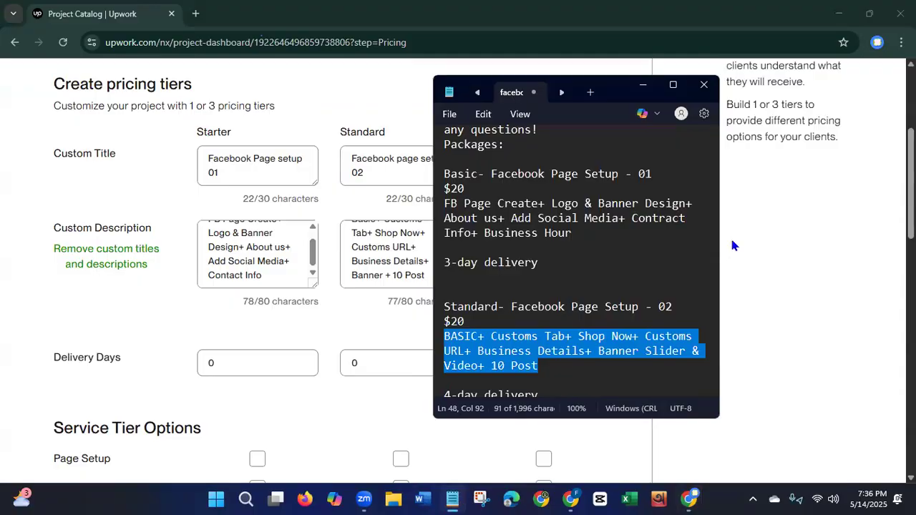
drag(716, 280, 708, 320)
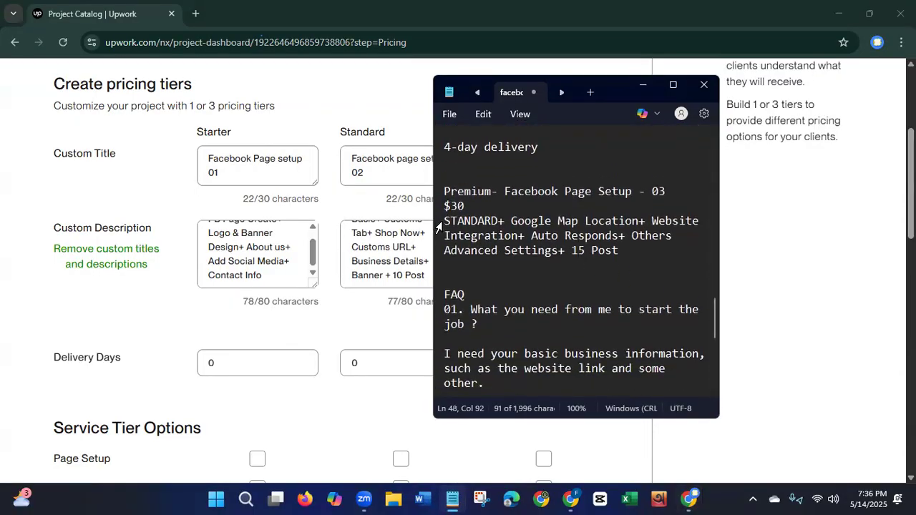
drag(440, 225, 625, 256)
right_click(562, 244)
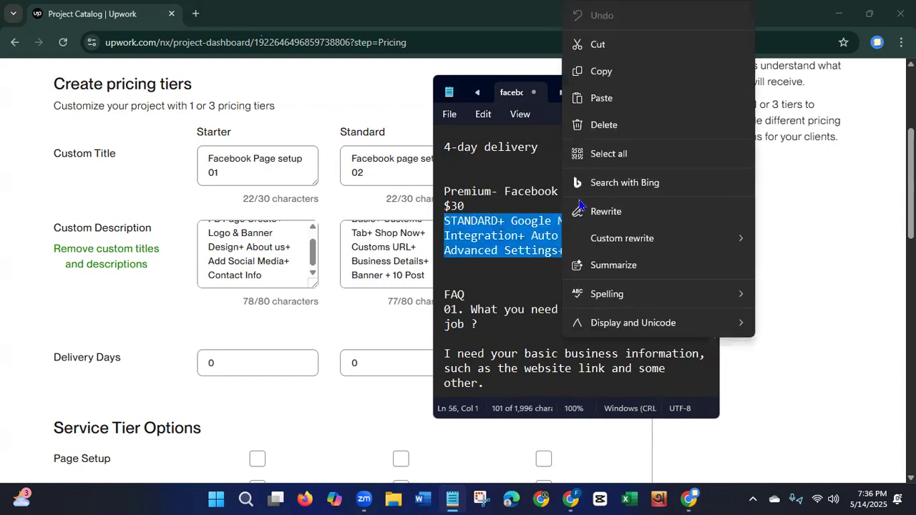
click(616, 78)
click(634, 82)
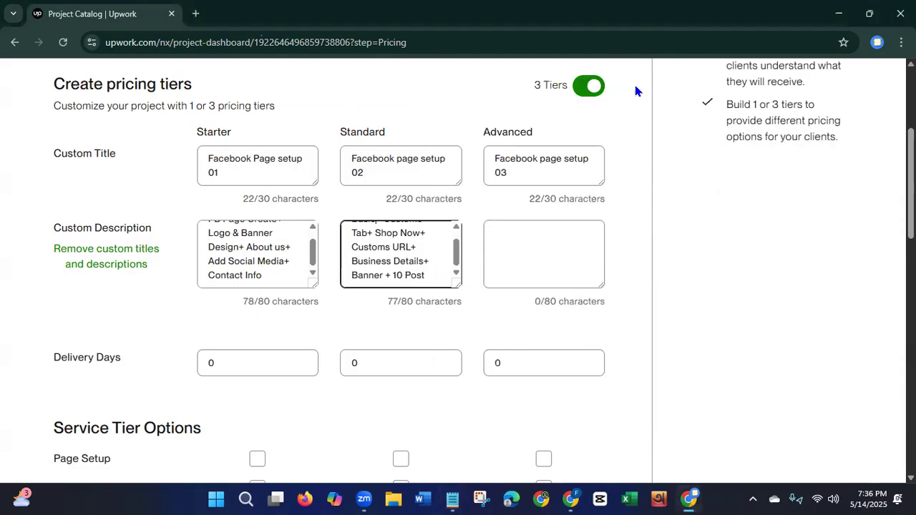
click(569, 238)
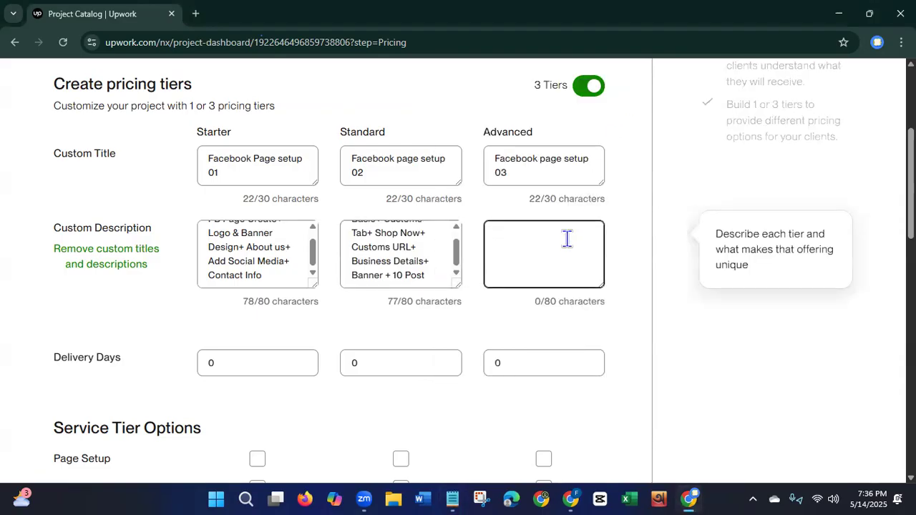
key(ctrl+v)
key(BackSpace)
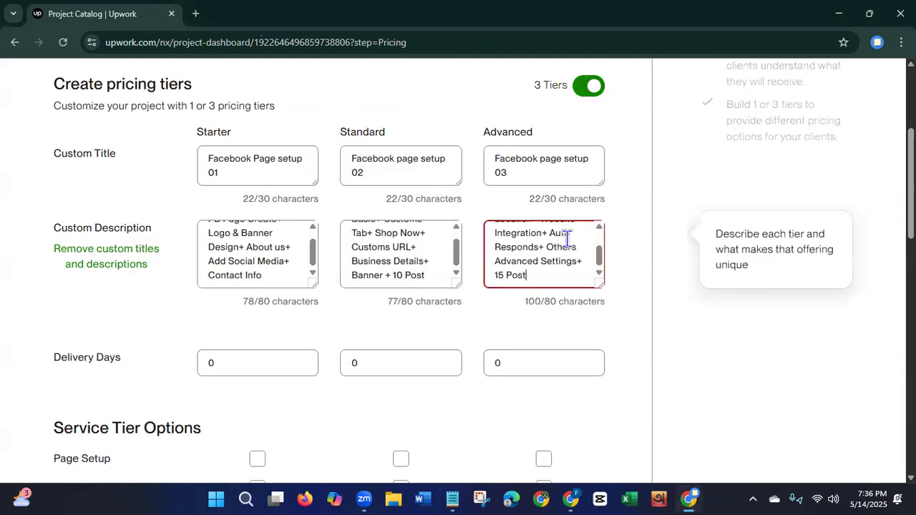
Shorten the Advanced tier's description by removing "Website Integration+" after "Google Map Location+".
drag(600, 252, 602, 237)
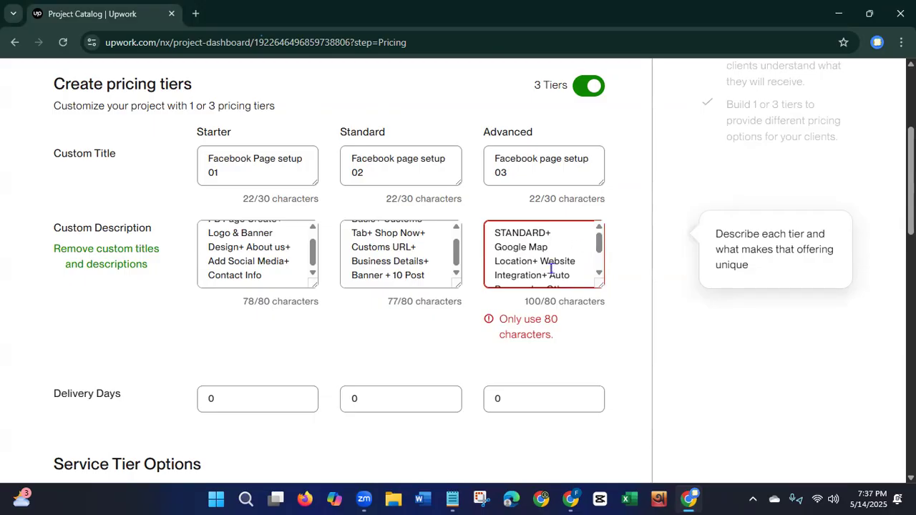
drag(540, 260, 549, 275)
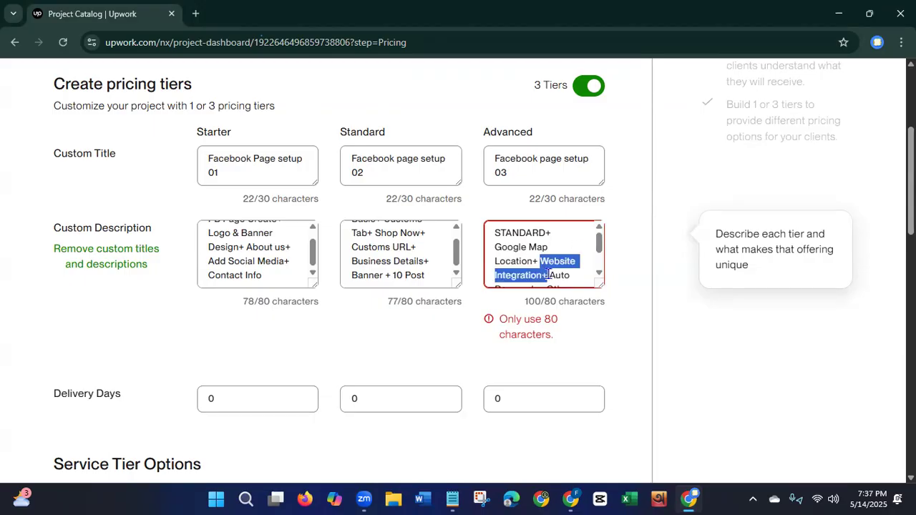
key(BackSpace)
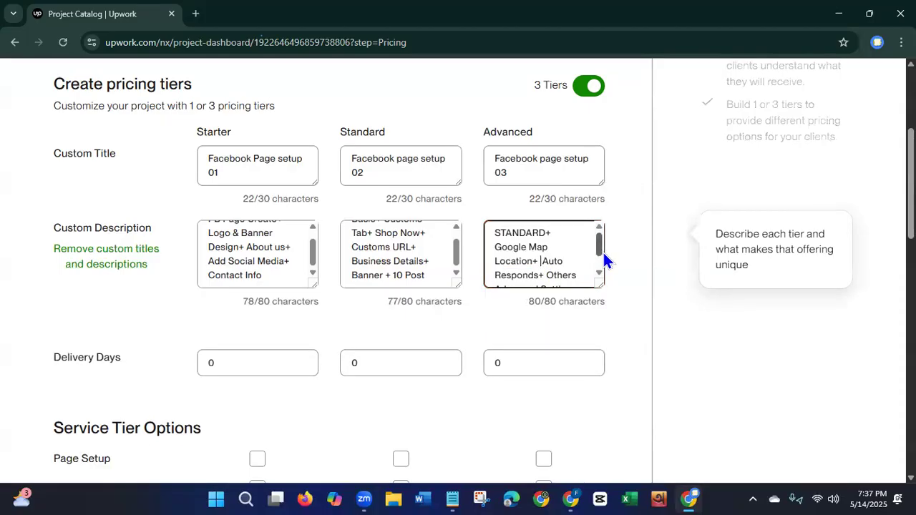
drag(603, 259, 597, 287)
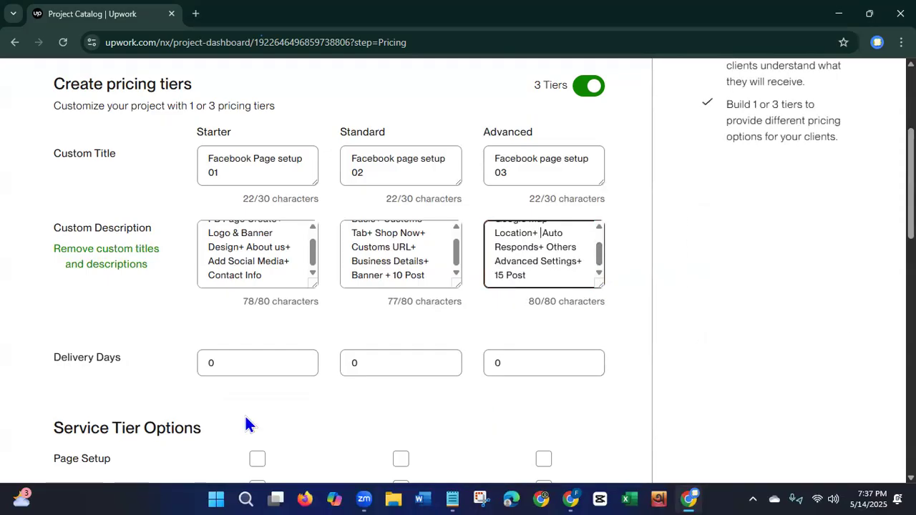
Set the delivery days to 2 for the Starter tier, 3 for Standard and 5 for Advanced.
click(296, 363)
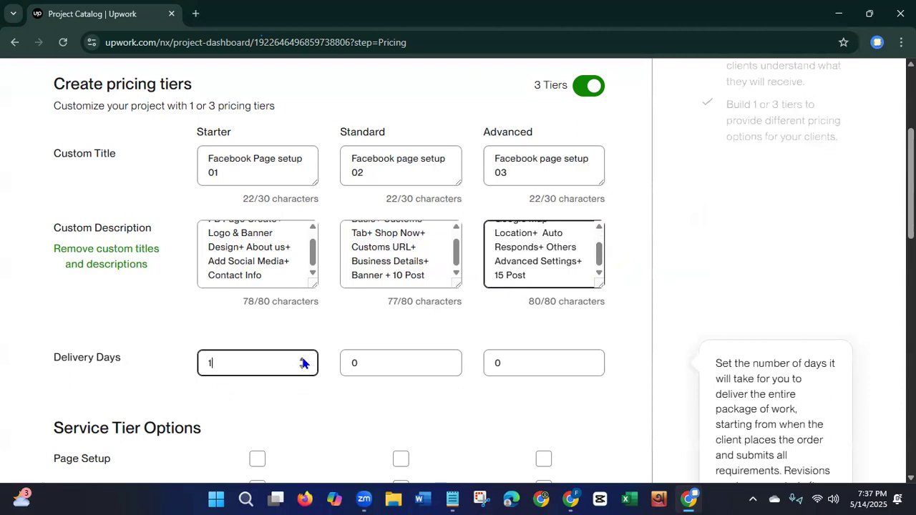
click(301, 360)
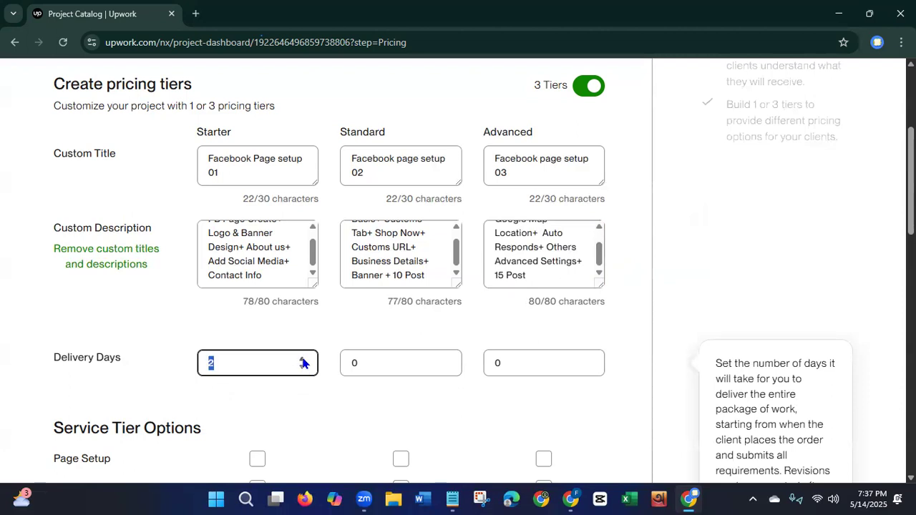
click(436, 363)
click(446, 360)
click(446, 361)
click(578, 363)
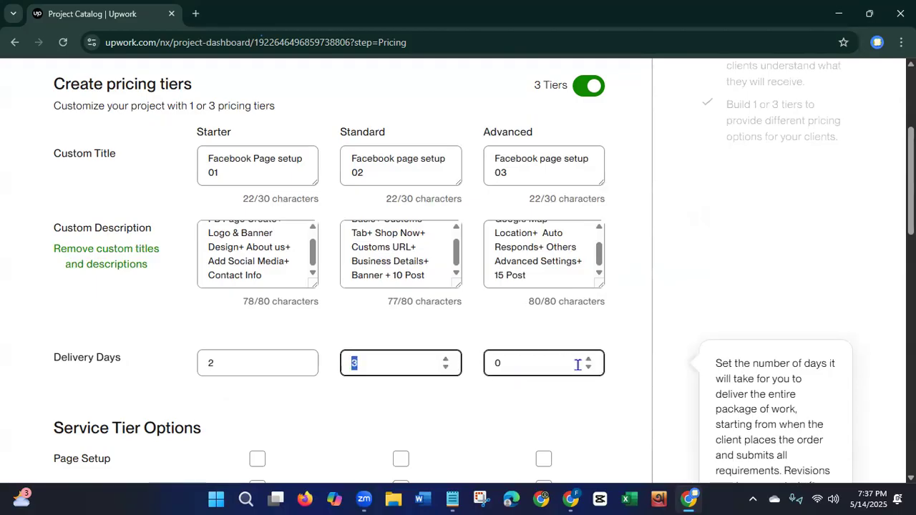
click(589, 361)
click(589, 360)
click(589, 360)
click(589, 361)
click(588, 361)
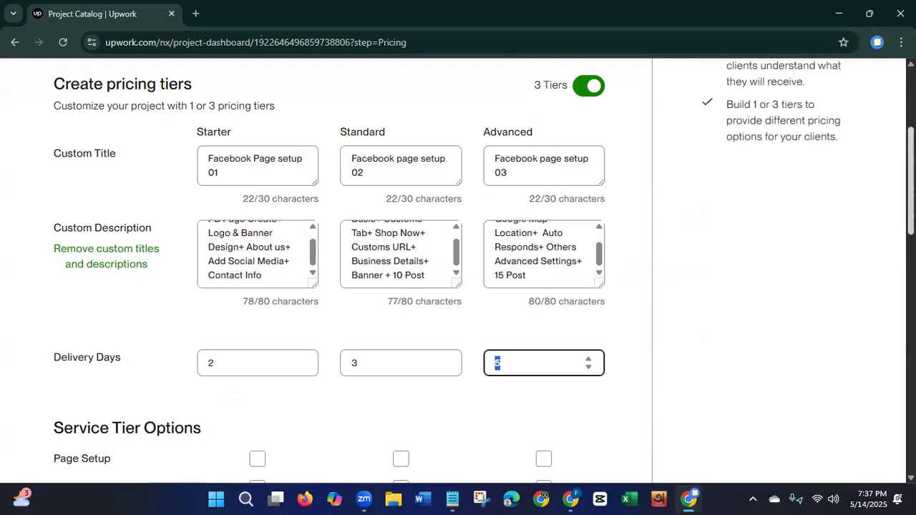
Include Page Setup in all three tiers and Analytics & Tracking Setup in the Standard and Advanced tiers.
scroll(329, 273, down, 5)
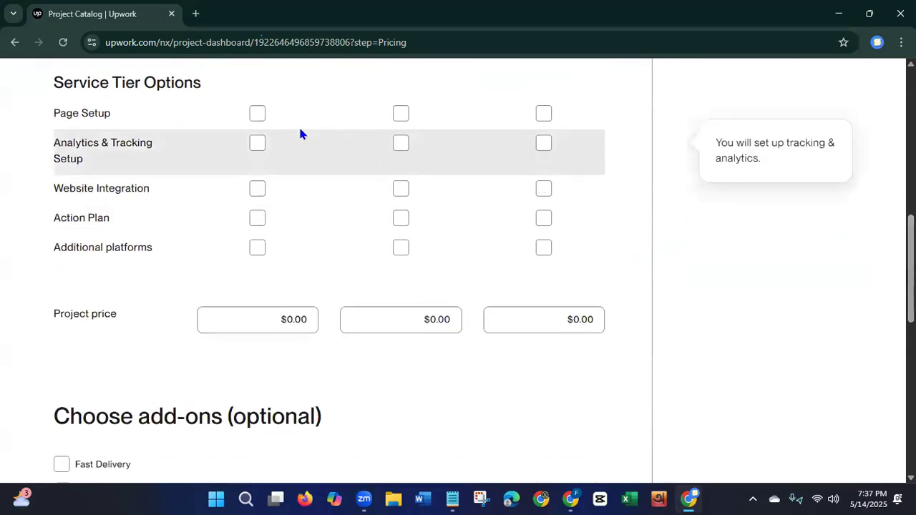
click(258, 114)
click(401, 116)
click(545, 116)
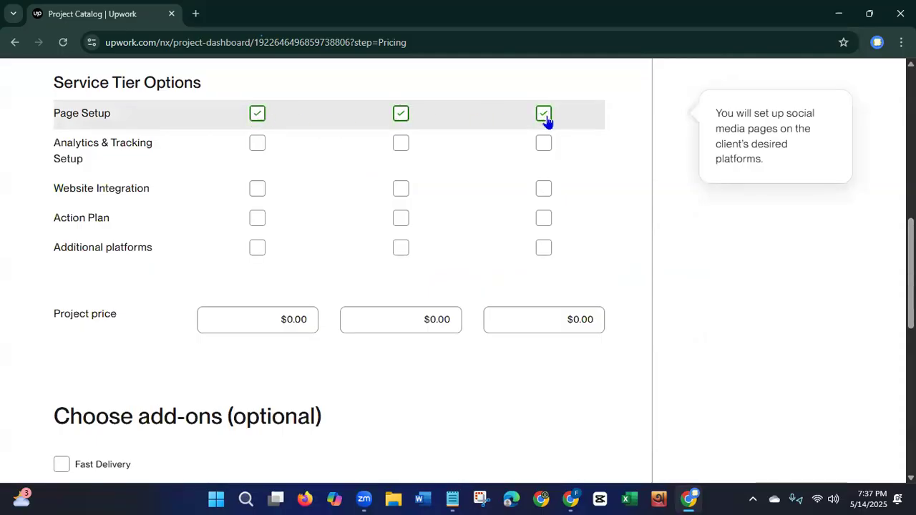
click(401, 145)
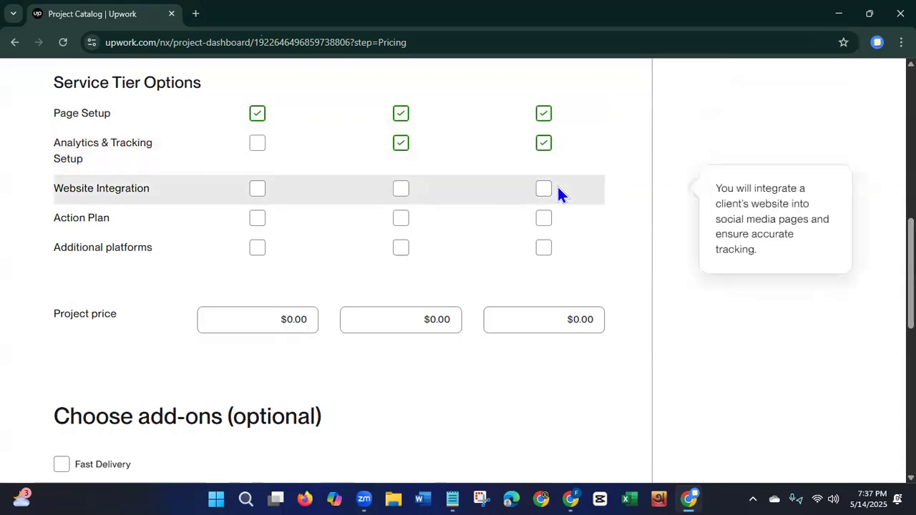
Include Website Integration and Additional platforms in the Advanced tier, and Action Plan in both the Standard and Advanced tiers.
click(544, 192)
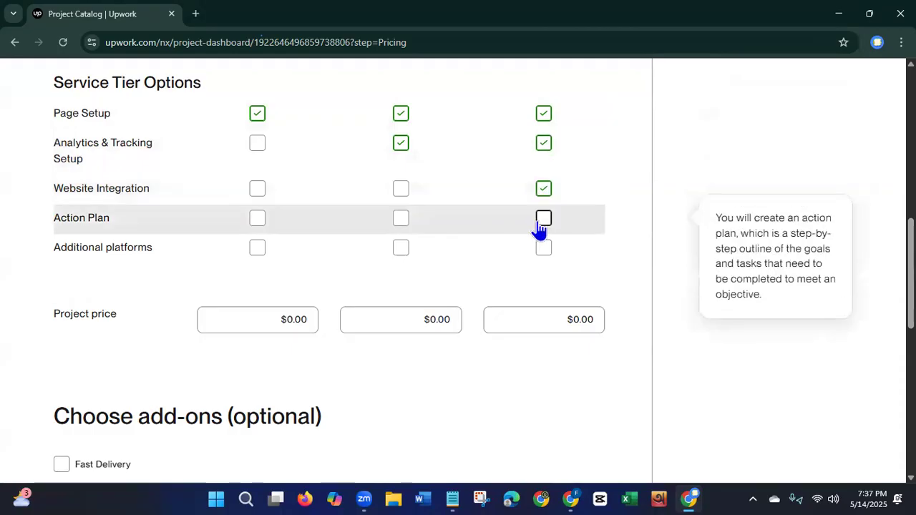
click(544, 219)
click(398, 222)
click(542, 250)
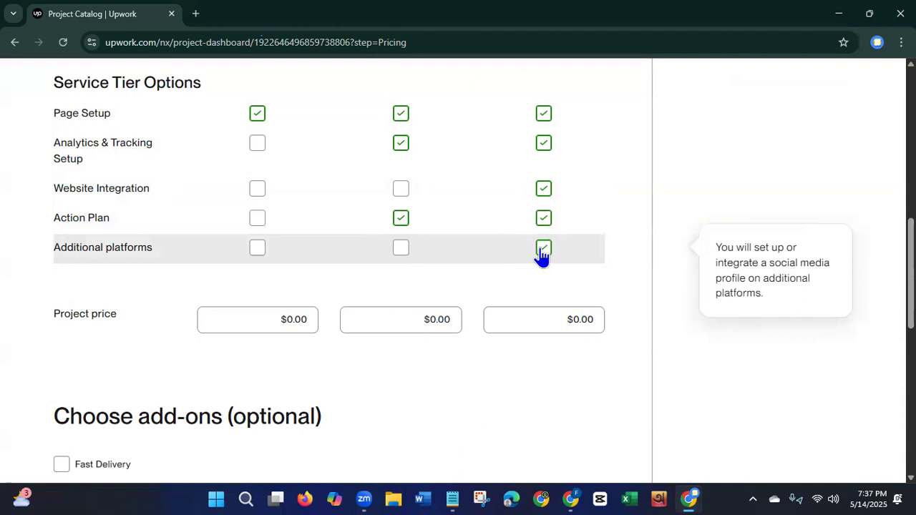
Set the project prices to $20 for Starter, $30 for Standard and $40 for Advanced.
click(294, 315)
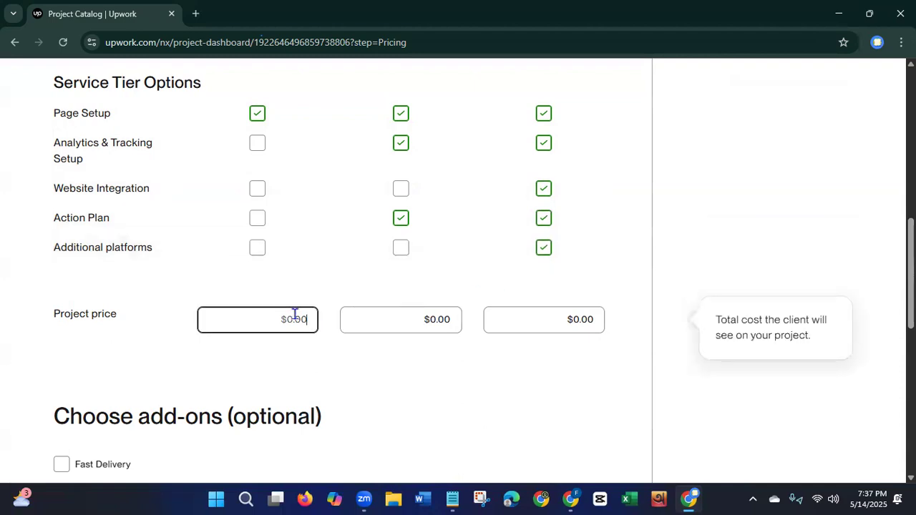
text(20)
click(445, 321)
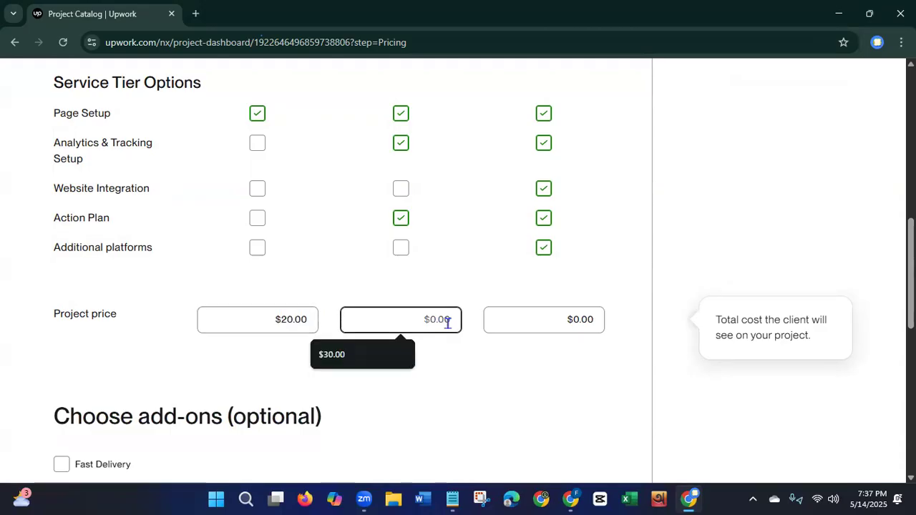
text(30)
click(524, 312)
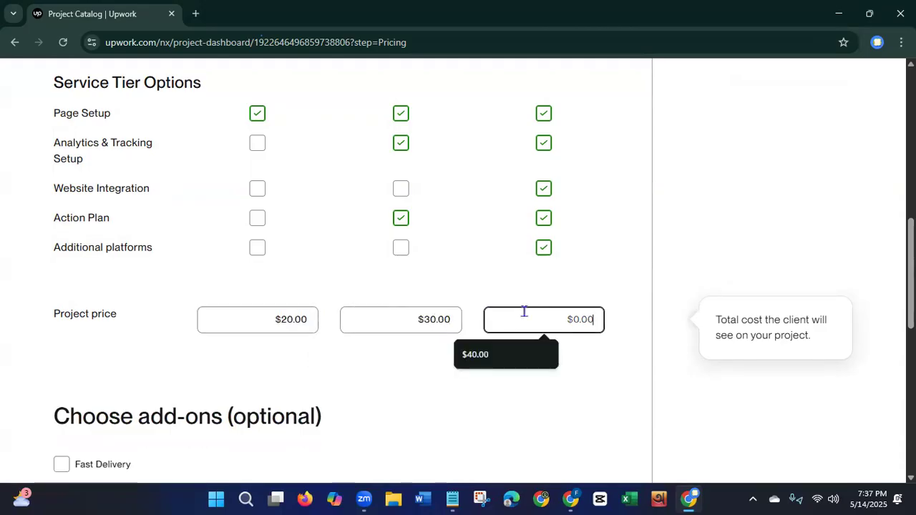
text(40)
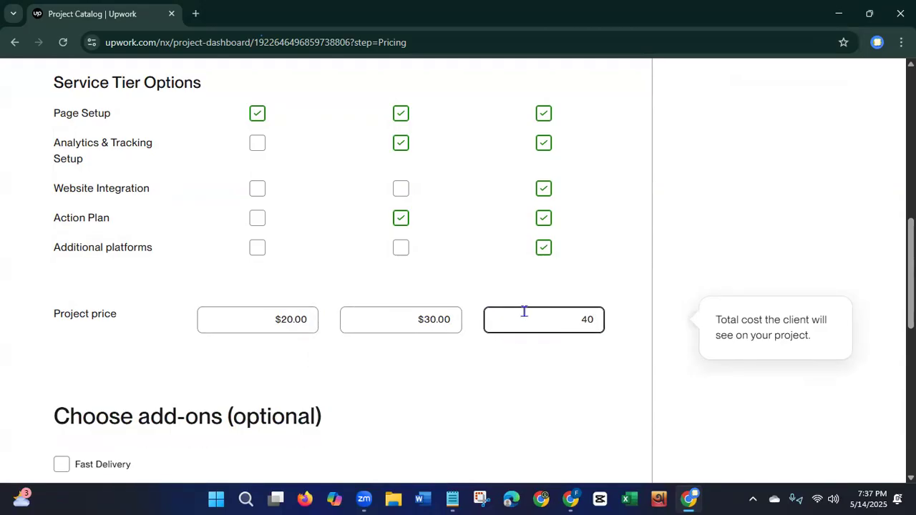
click(488, 372)
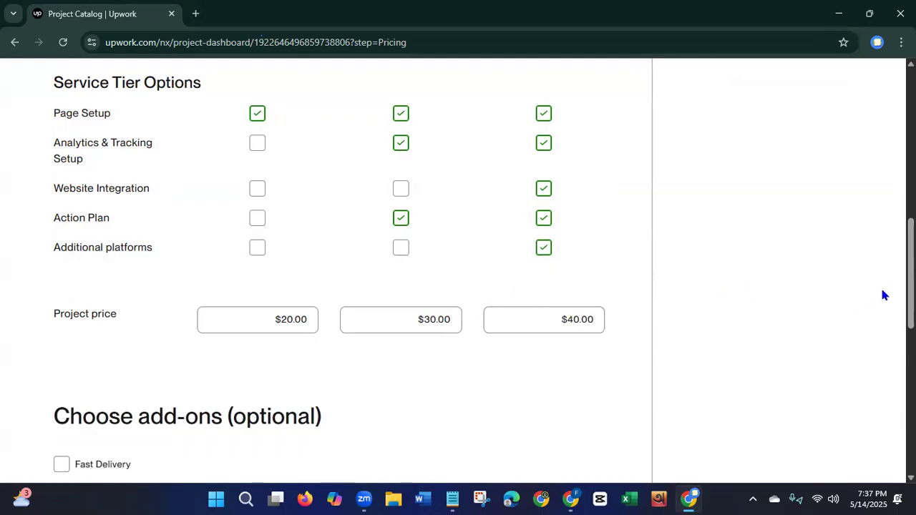
scroll(883, 293, up, 2)
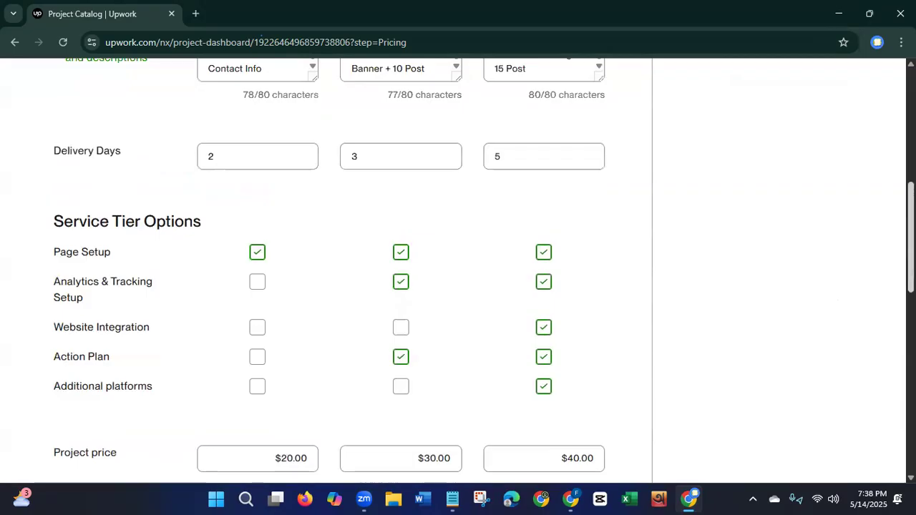
Enable the Fast Delivery add-on with 1 delivery day for each of the three tiers.
scroll(458, 272, down, 6)
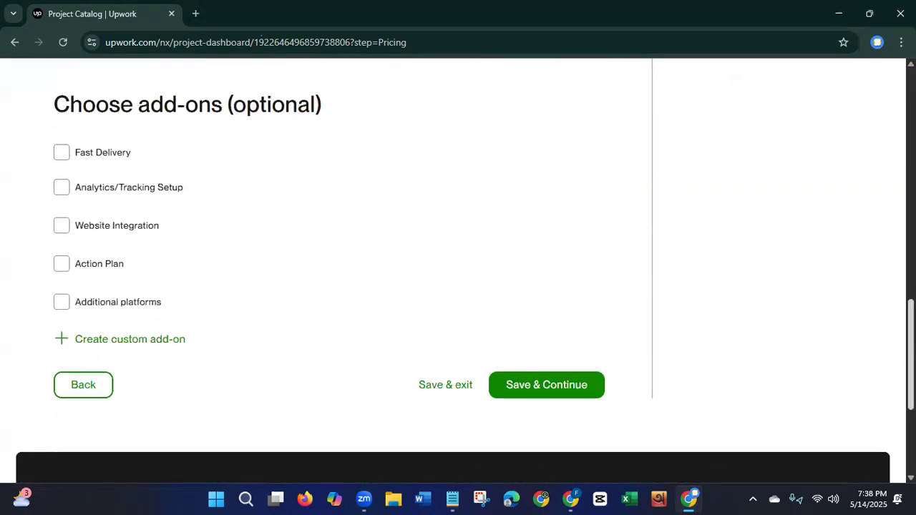
click(62, 154)
click(283, 218)
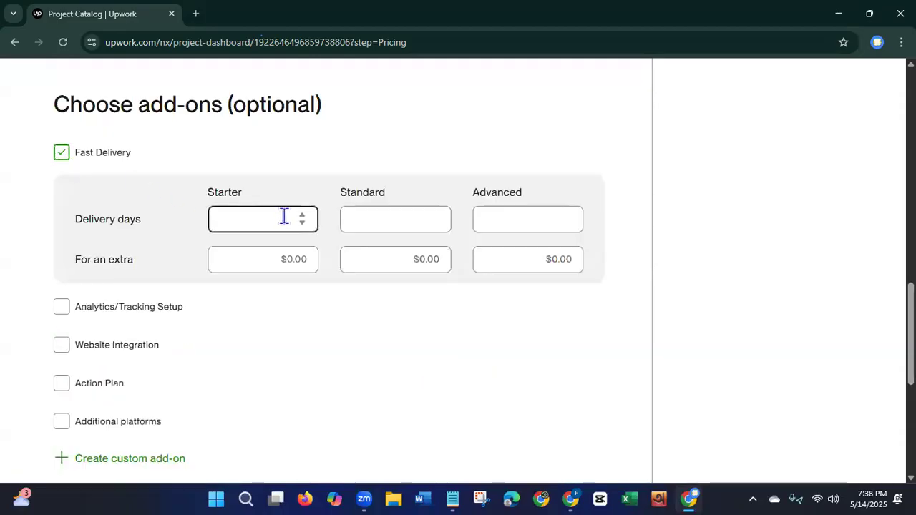
click(302, 216)
click(433, 216)
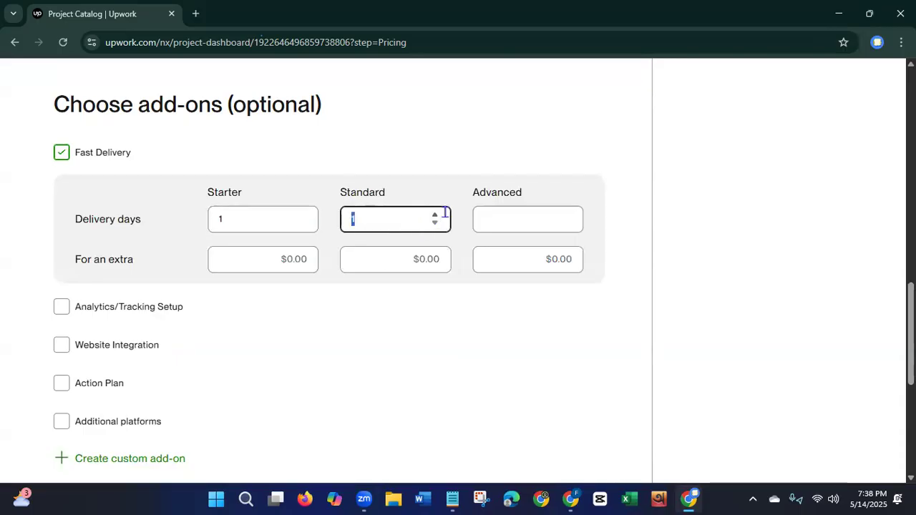
click(568, 215)
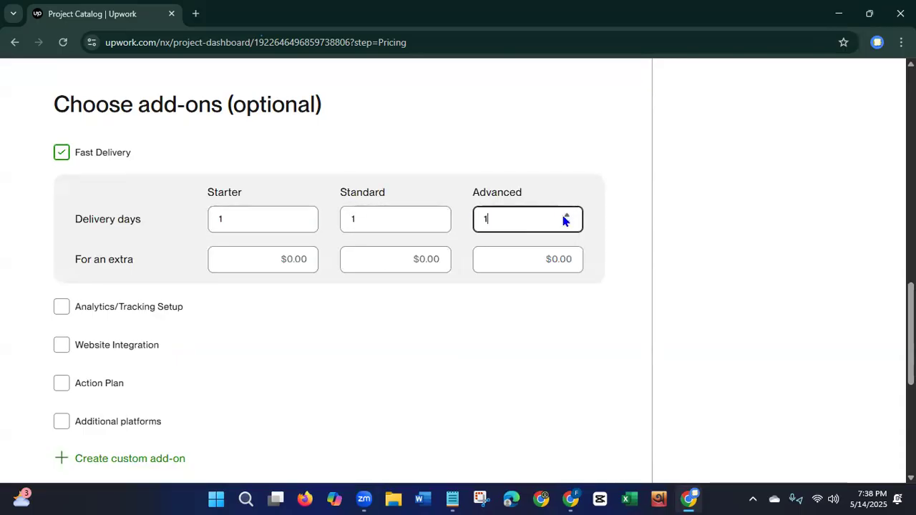
Set the Fast Delivery extra charge to $5 for all three tiers, and save the pricing to continue to the gallery stage.
click(296, 258)
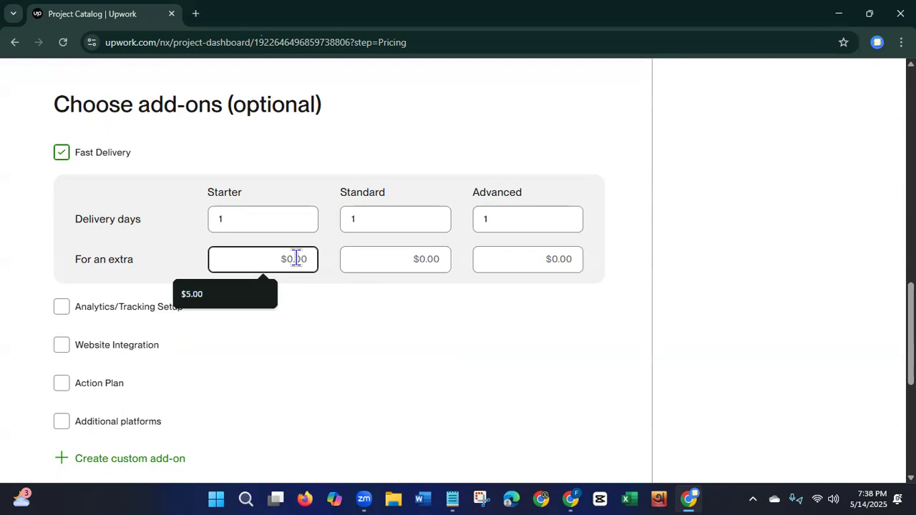
text(5)
click(423, 264)
text(5)
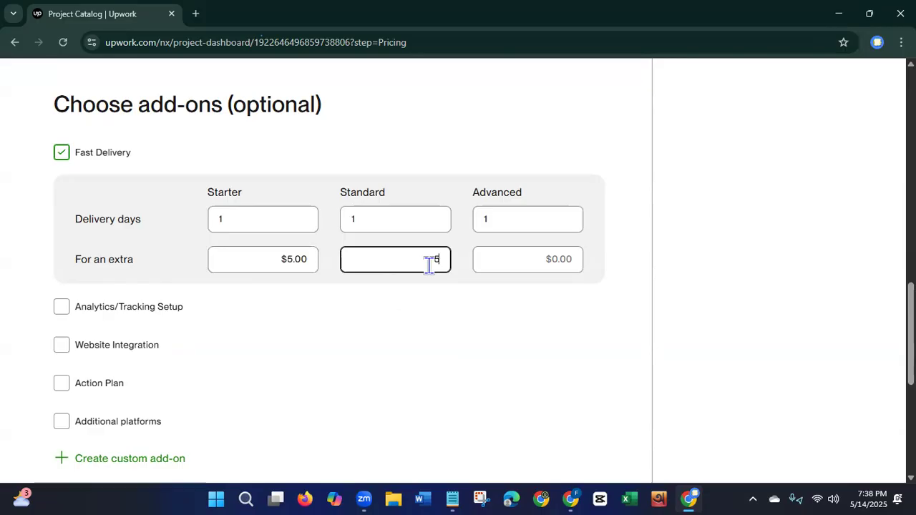
click(511, 255)
text(5)
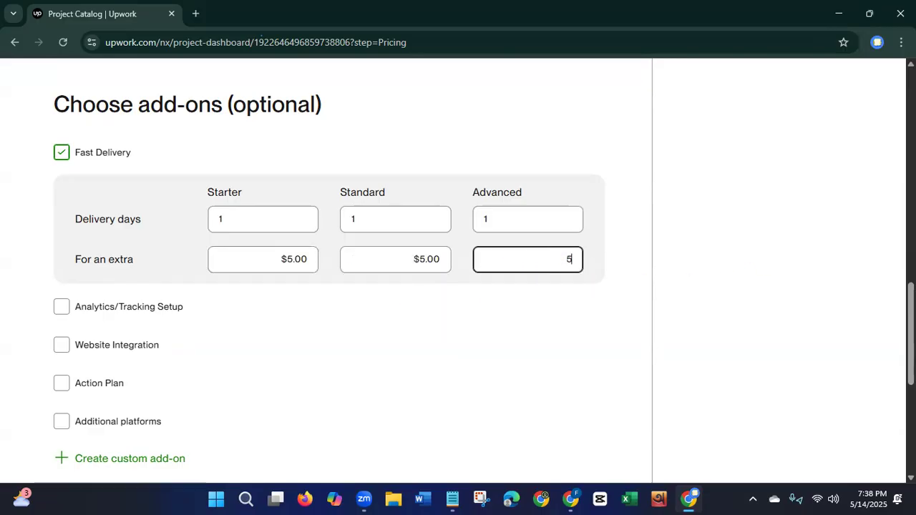
scroll(878, 378, down, 4)
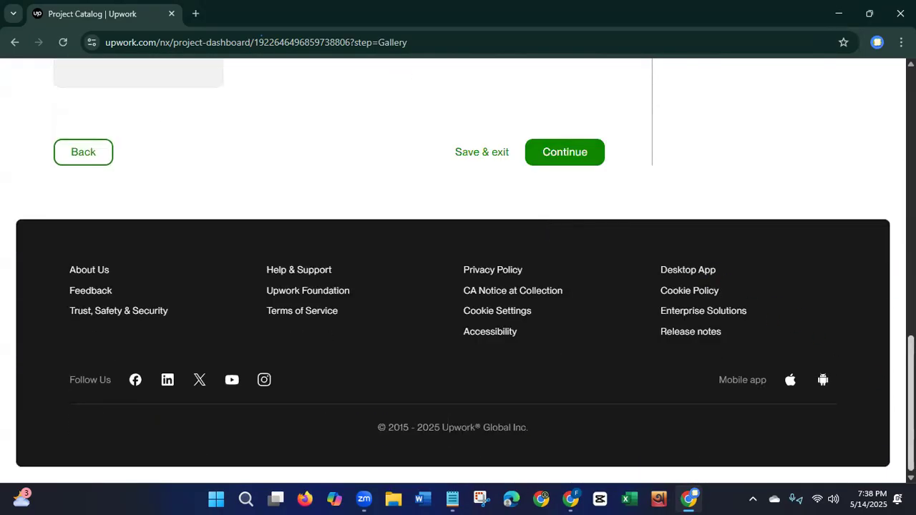
Switch to Canva in Firefox and create a new custom-size design of 1000 × 750 px.
scroll(882, 136, up, 12)
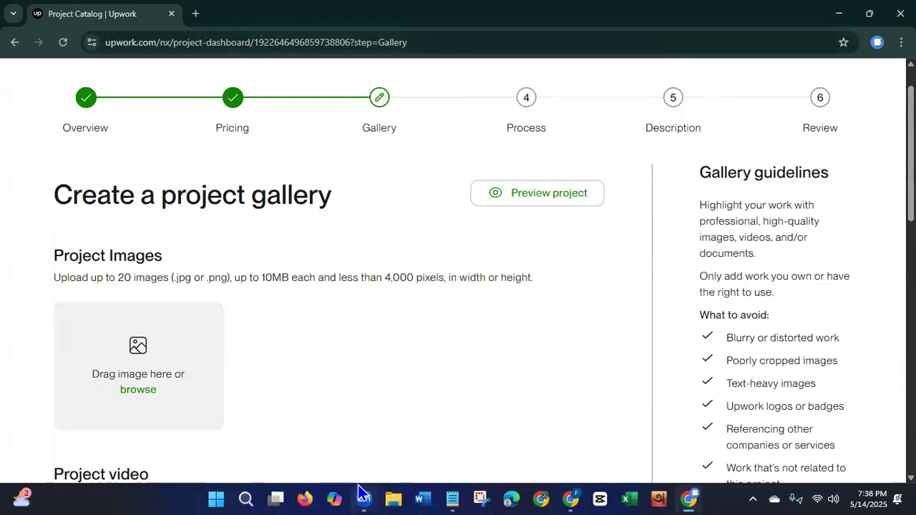
click(305, 494)
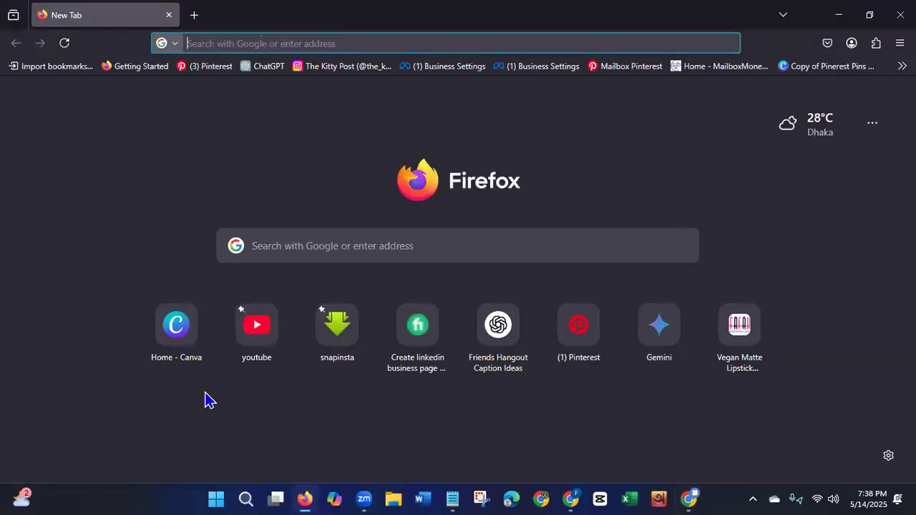
click(177, 324)
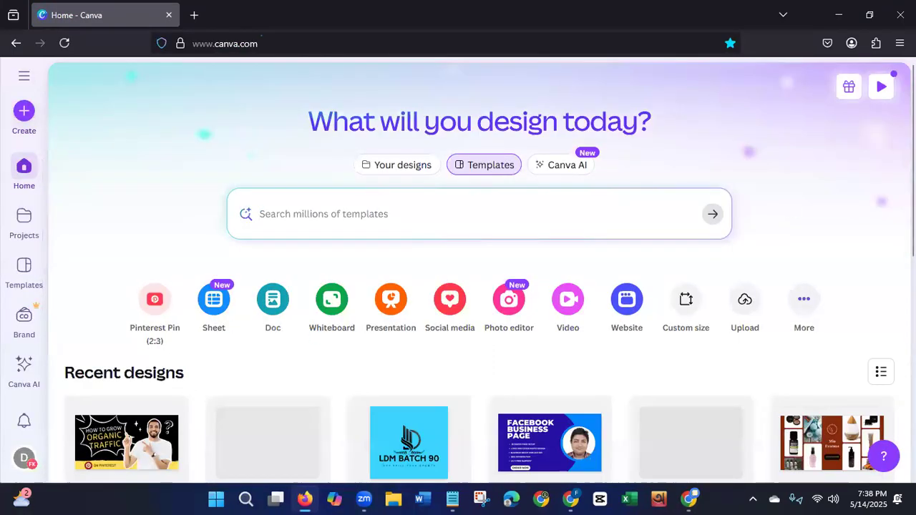
scroll(481, 280, down, 3)
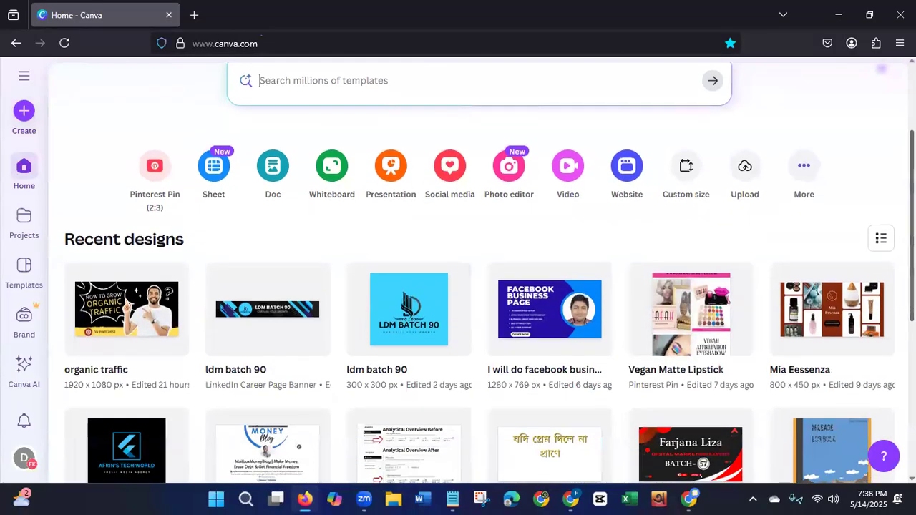
scroll(139, 143, up, 3)
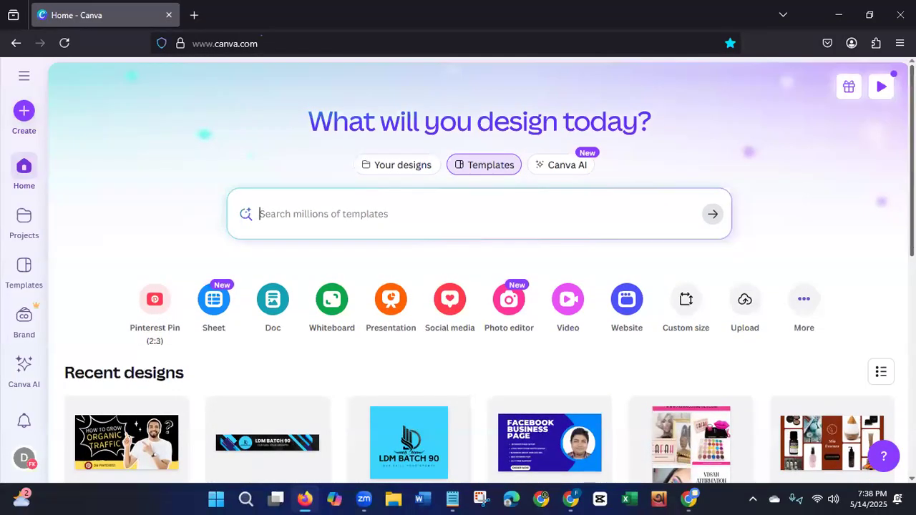
click(685, 317)
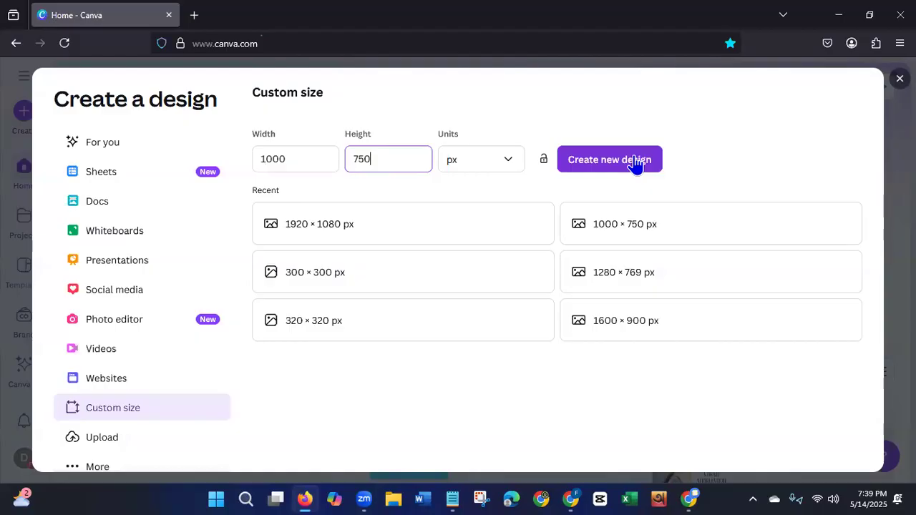
click(636, 160)
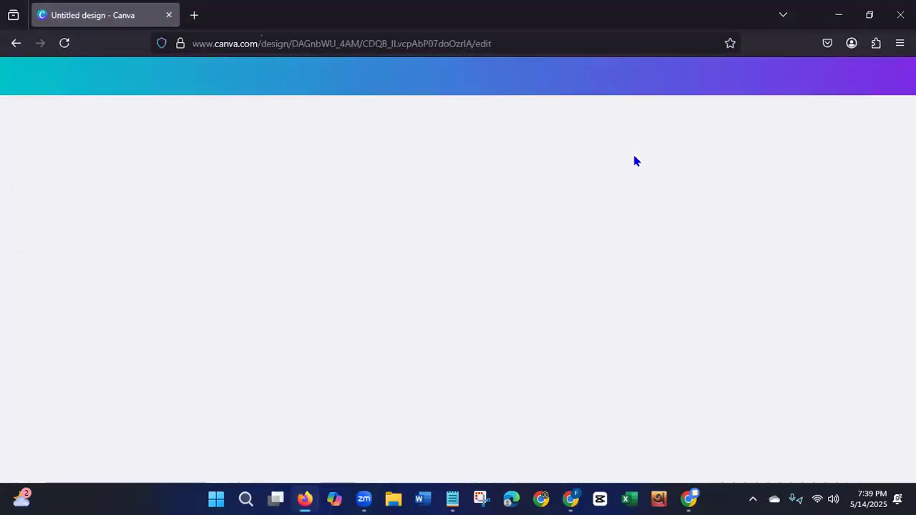
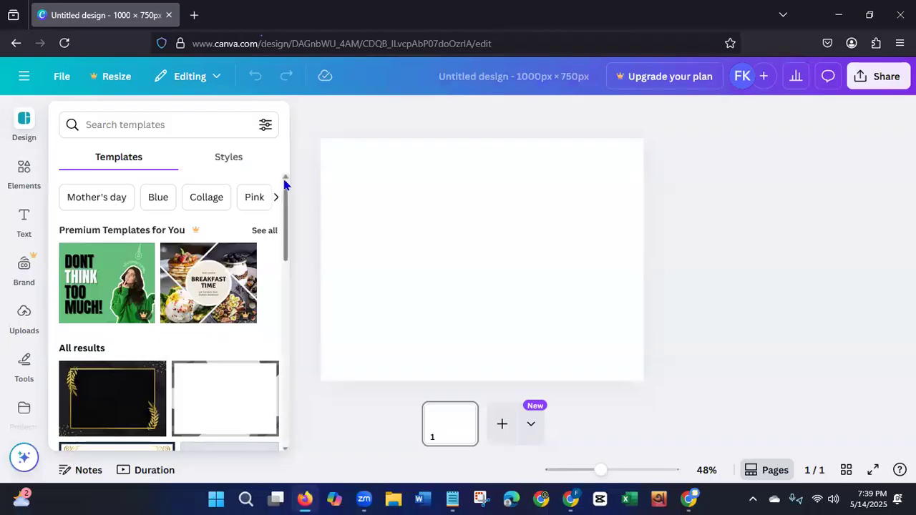
Search the design templates for "youtube thumbnail", switch to the related search "Thumbnails", and browse its templates and suggested categories.
drag(286, 199, 308, 193)
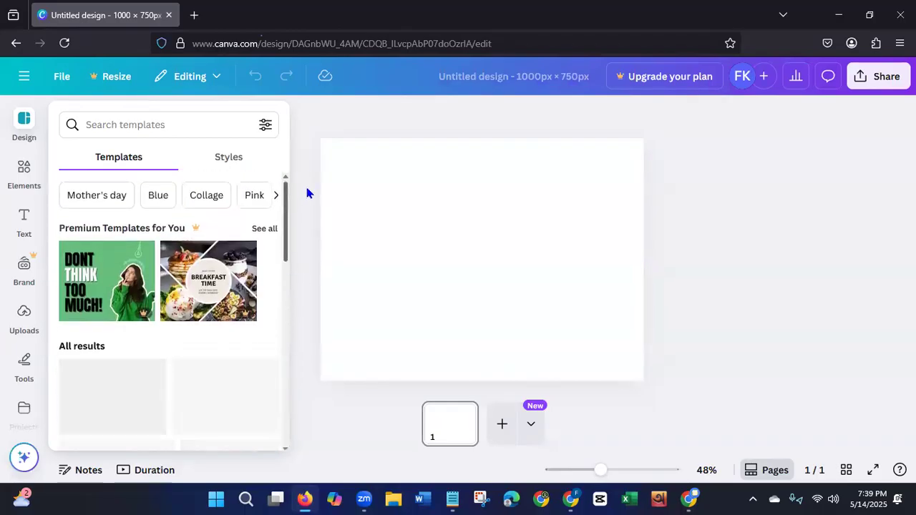
click(192, 124)
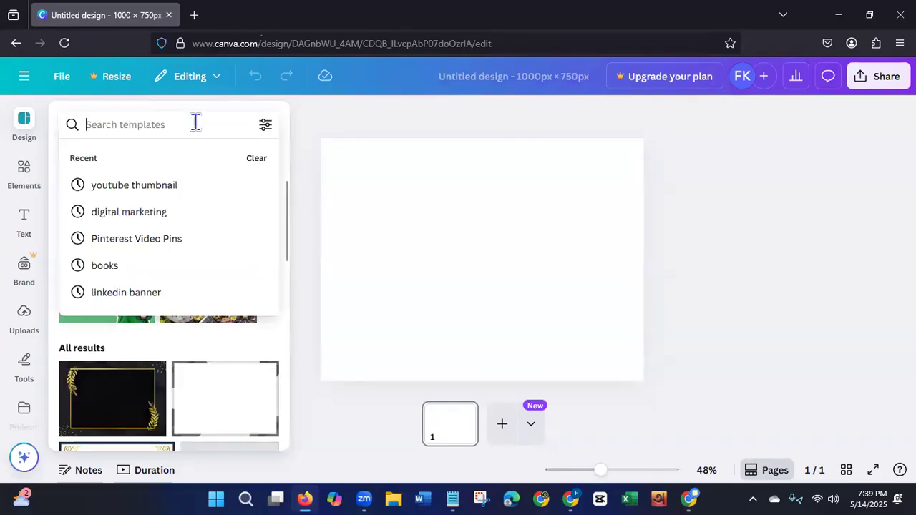
click(155, 186)
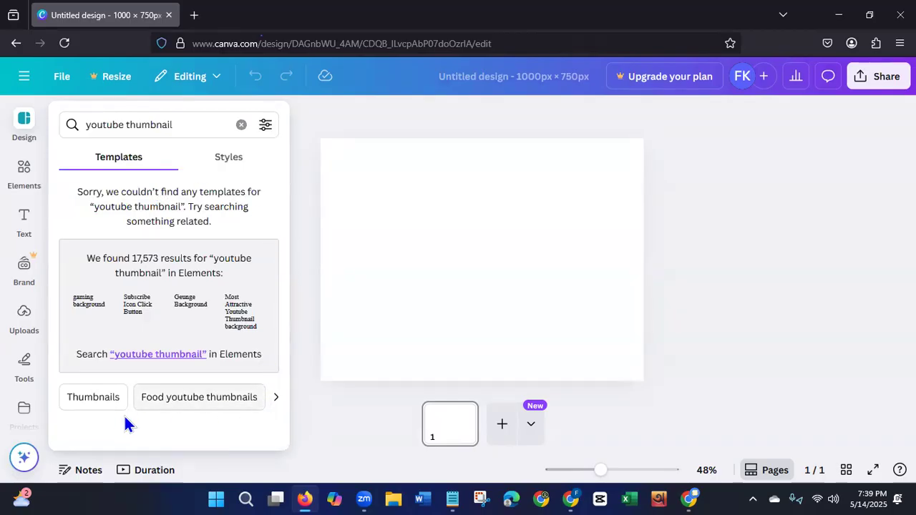
click(106, 399)
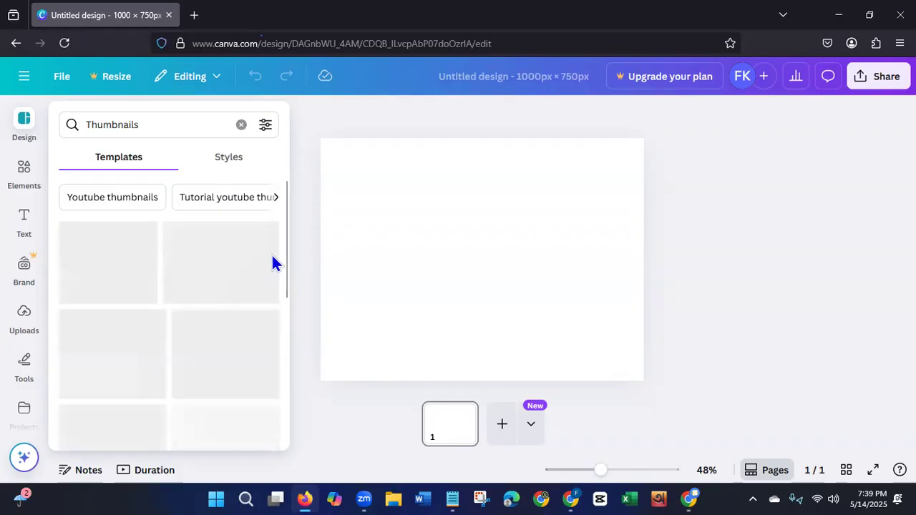
scroll(275, 342, down, 2)
scroll(275, 343, down, 3)
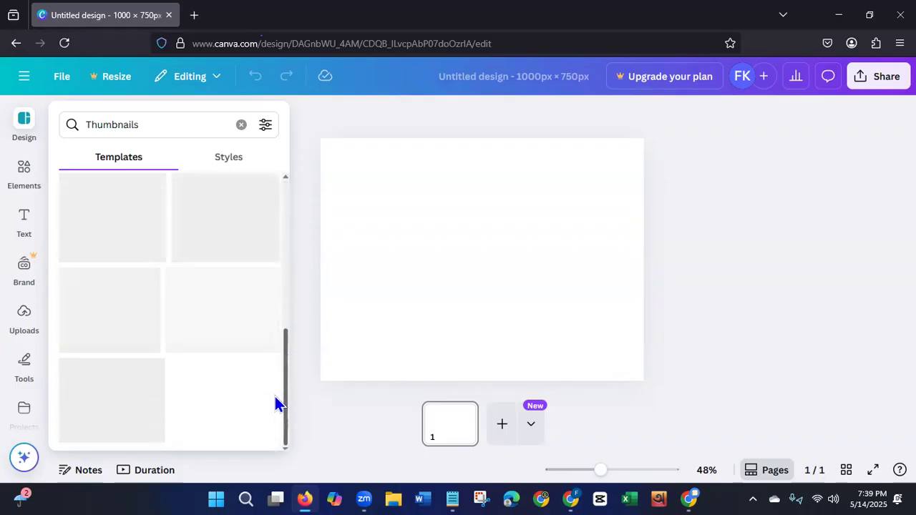
scroll(289, 288, up, 5)
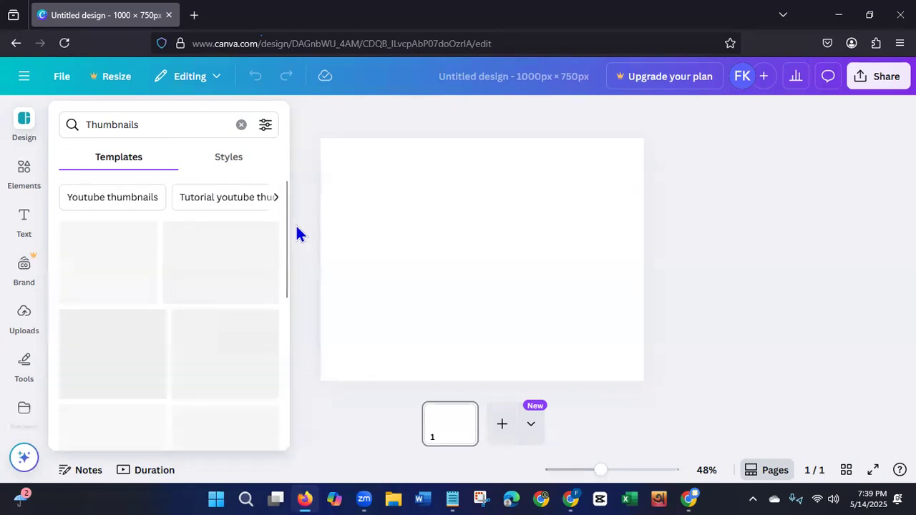
click(275, 198)
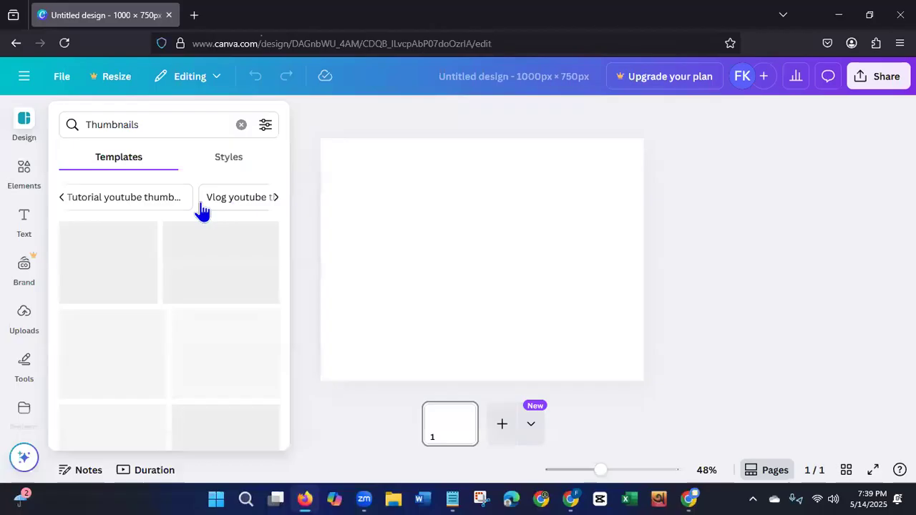
Search the templates for "Youtube thumbnails", then for "digital marketing".
click(62, 204)
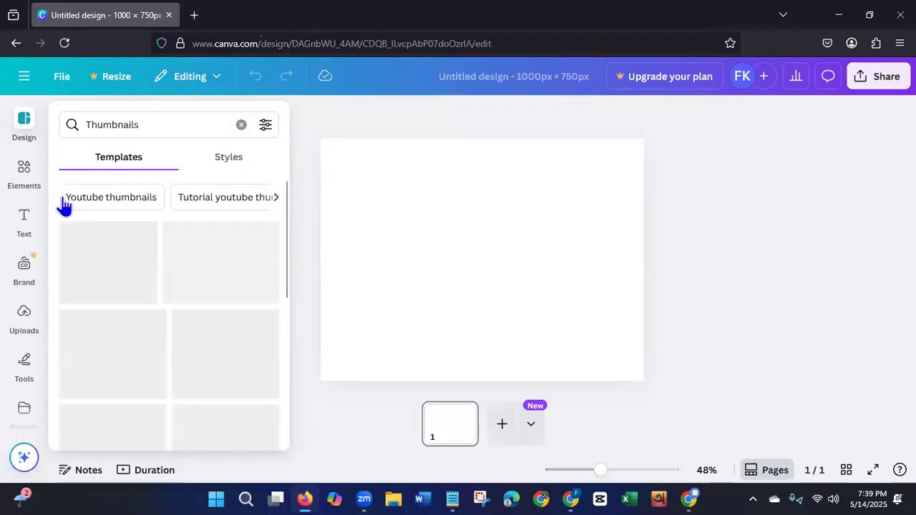
click(63, 205)
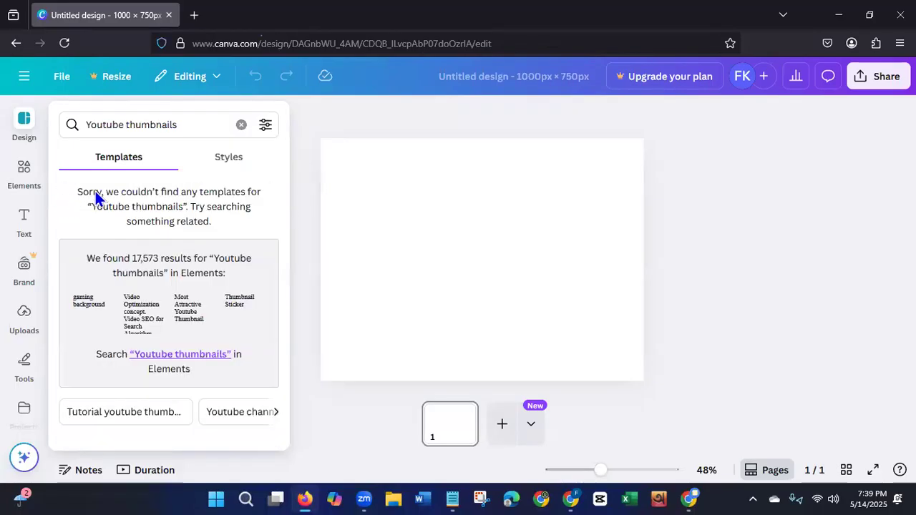
click(242, 126)
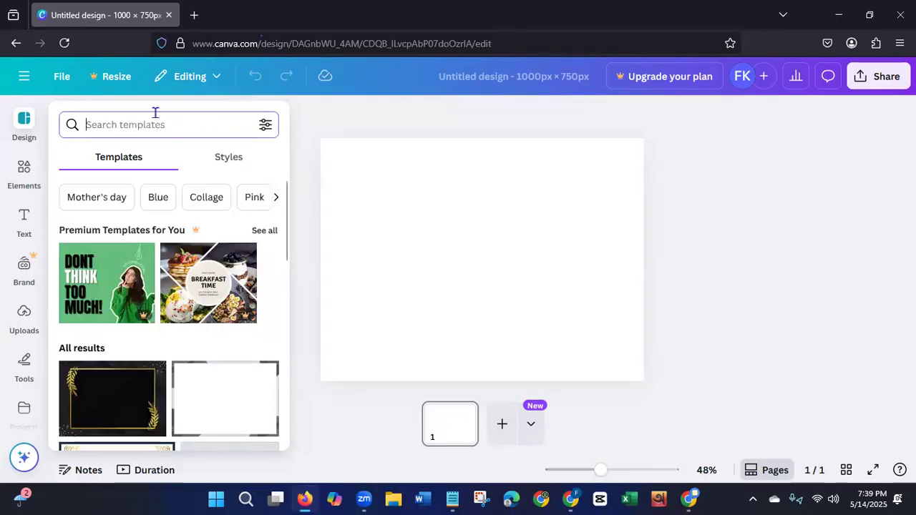
text(d)
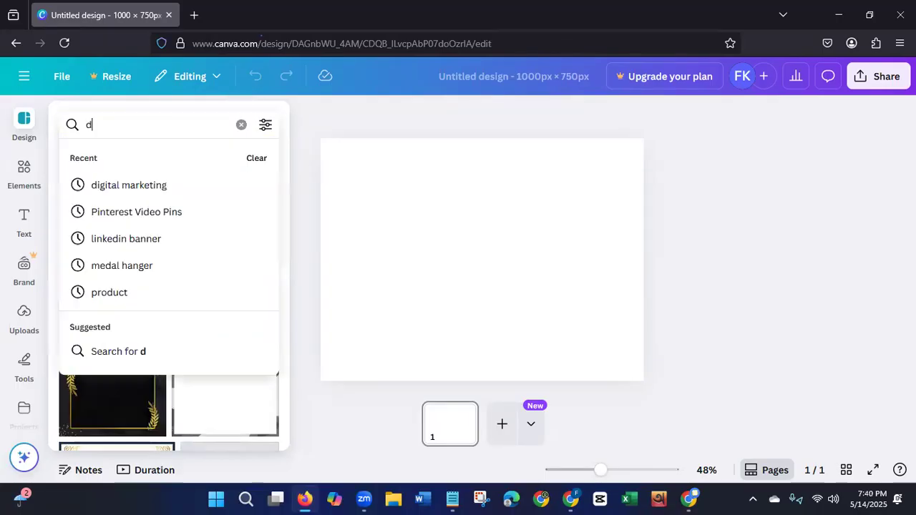
click(118, 194)
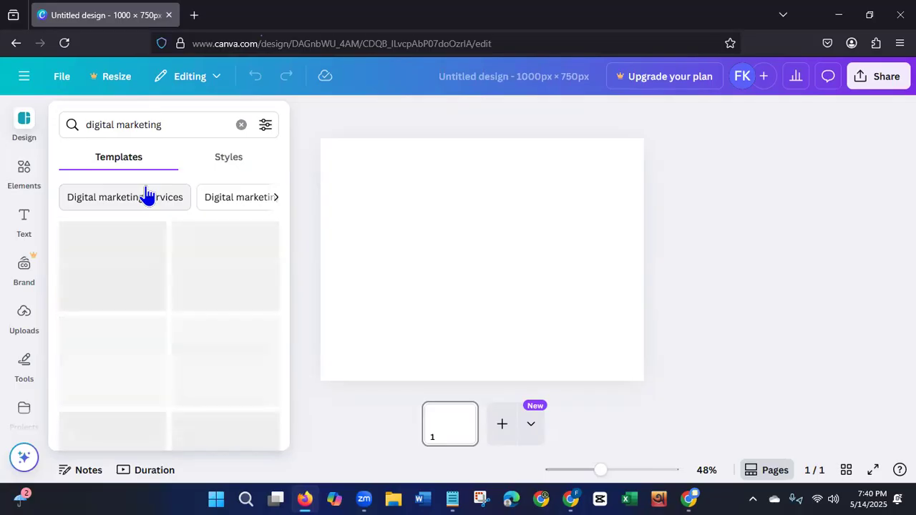
Close the stalled design window and open the bookmarked Canva home page in a new Chrome tab.
click(64, 43)
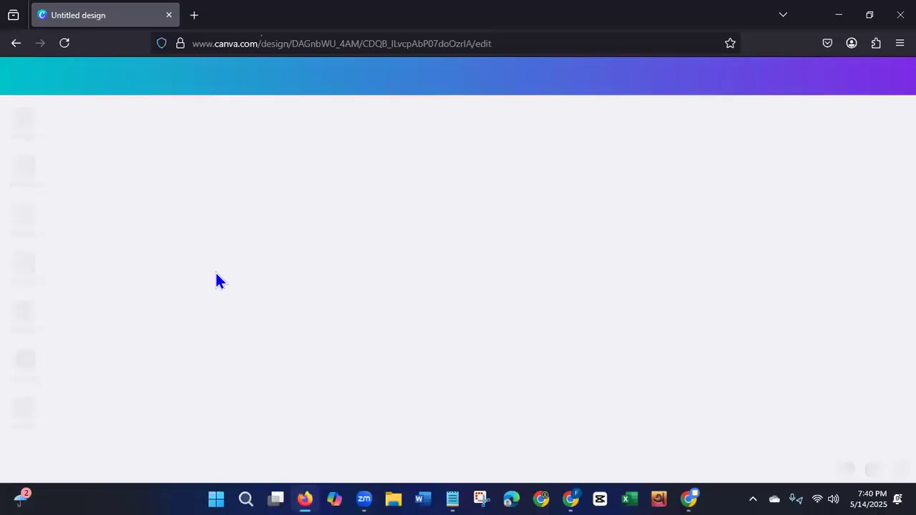
click(901, 15)
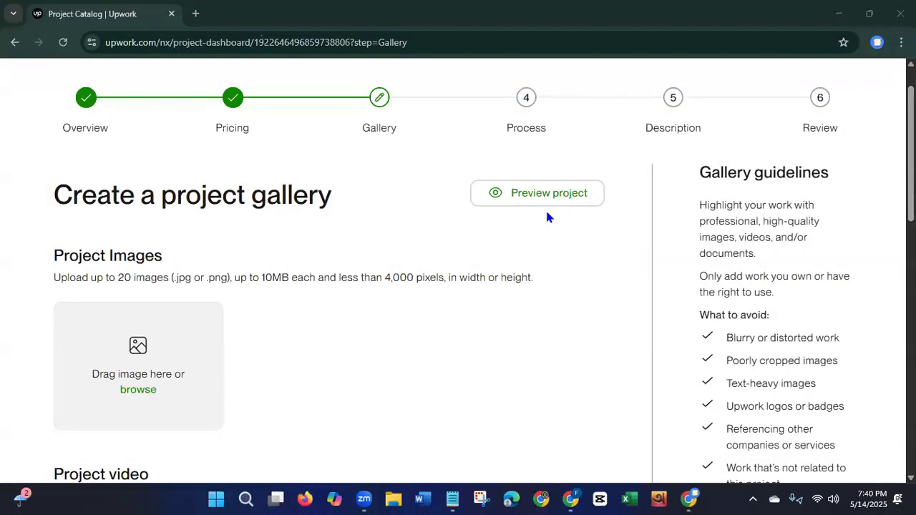
click(197, 15)
click(873, 66)
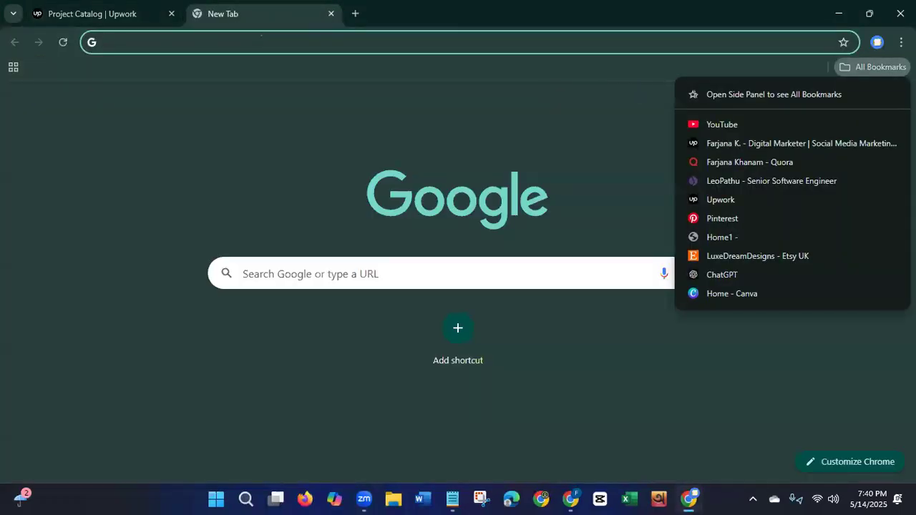
click(779, 299)
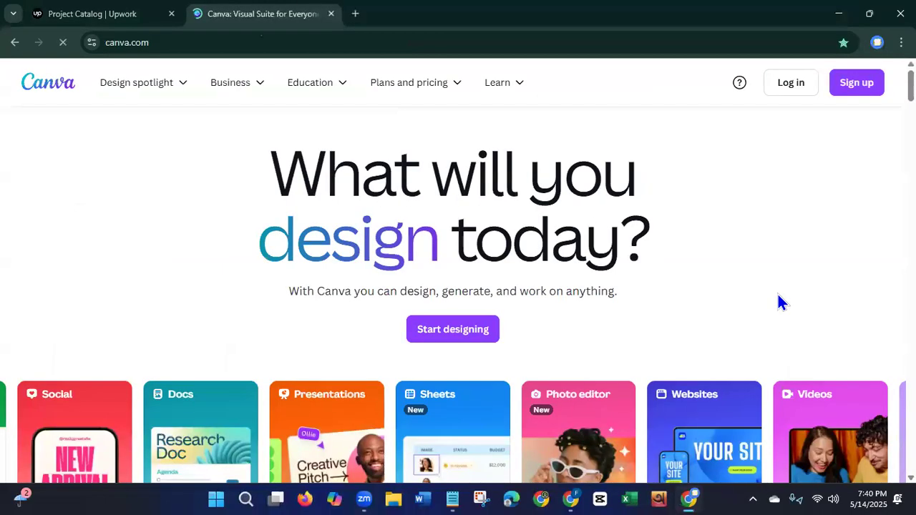
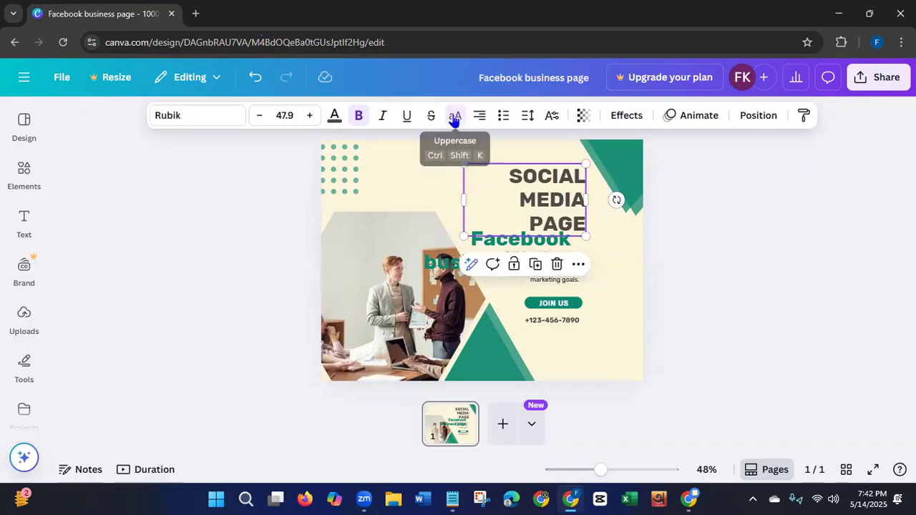
Set the "Social media page" heading to uppercase and widen its text box until the words fit on one line.
click(454, 119)
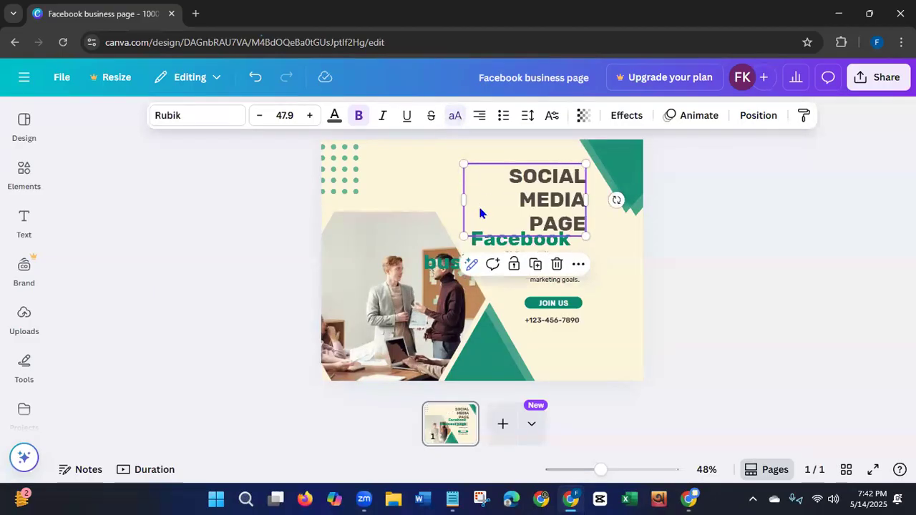
drag(462, 200, 367, 192)
Set the green "Facebook business page" text to uppercase, widen its text box and left-align it.
click(454, 231)
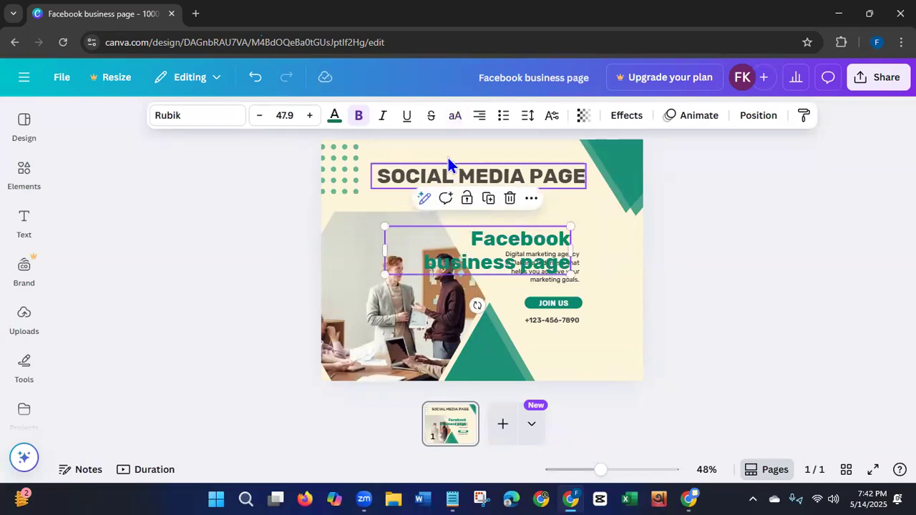
click(454, 119)
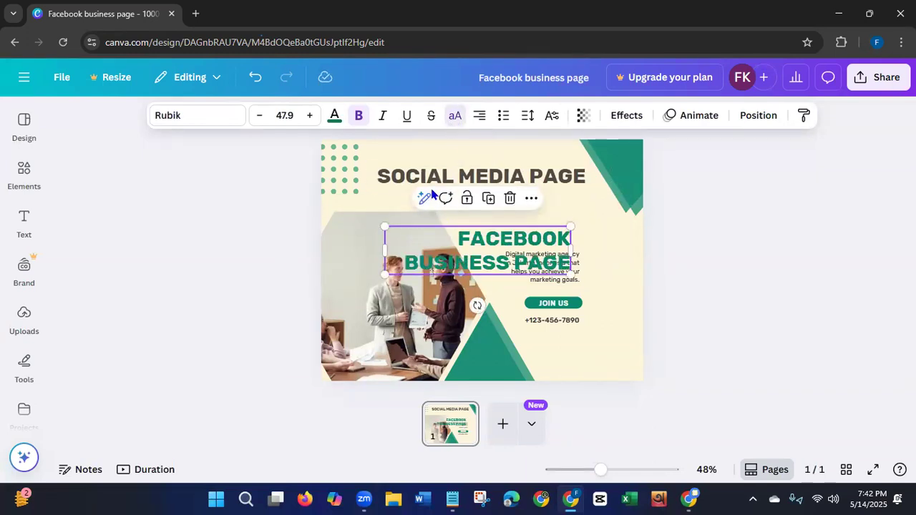
drag(386, 249, 358, 259)
click(480, 118)
click(480, 123)
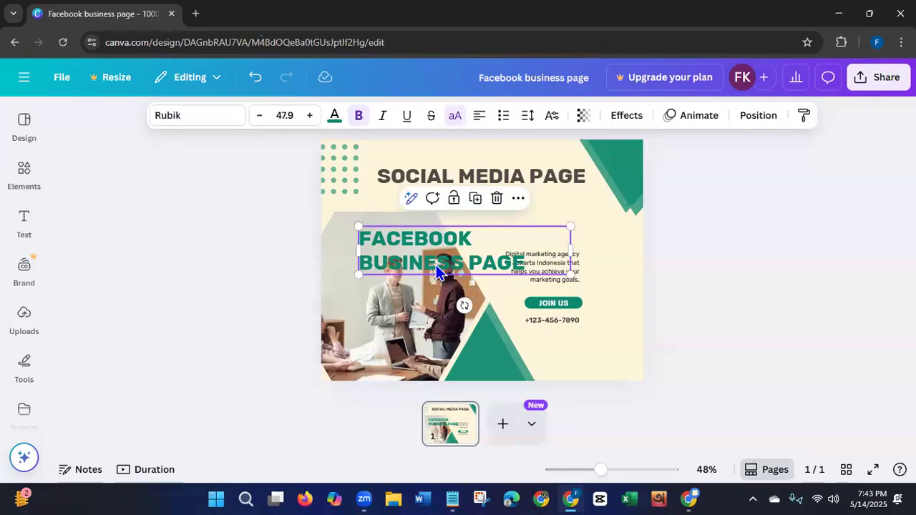
click(300, 252)
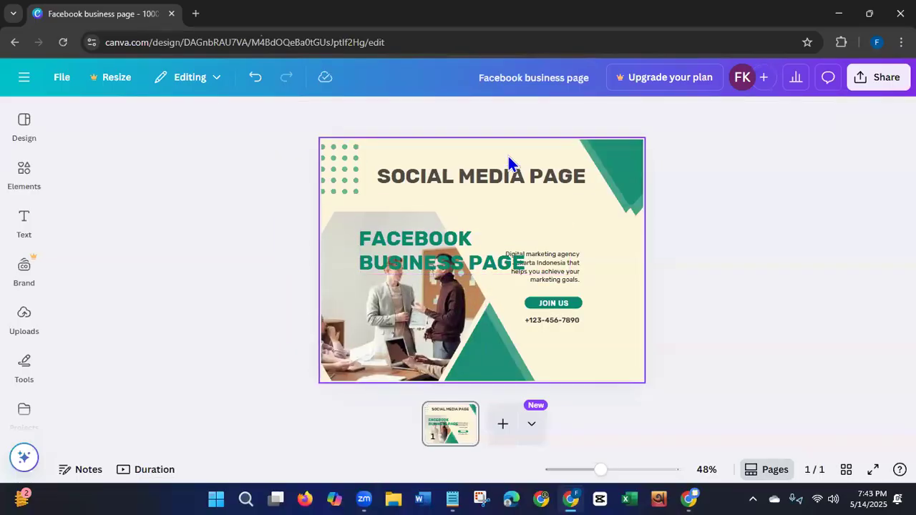
Move the "SOCIAL MEDIA PAGE" heading to the lower part of the design and the "FACEBOOK BUSINESS PAGE" text up into its place.
drag(503, 171, 522, 335)
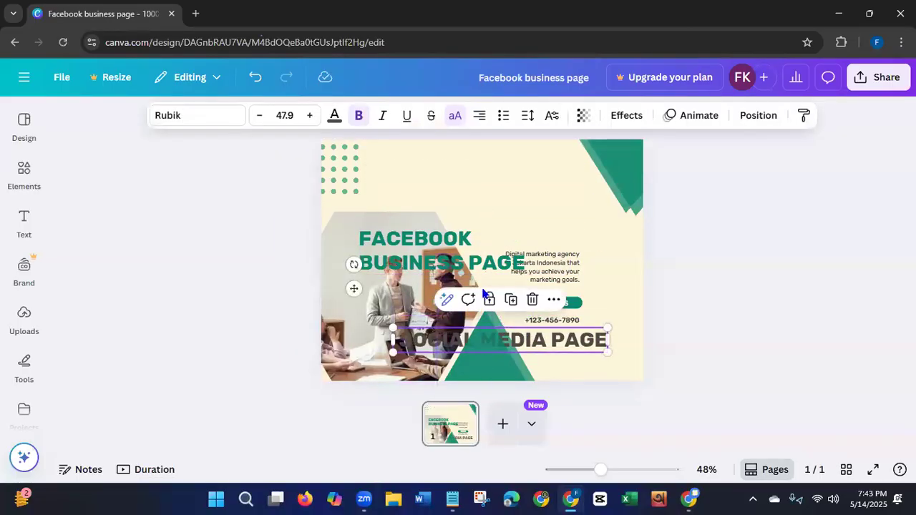
click(431, 250)
drag(430, 250, 508, 193)
mouse_move(648, 193)
mouse_down()
mouse_move(597, 199)
mouse_move(666, 198)
mouse_move(649, 193)
mouse_up()
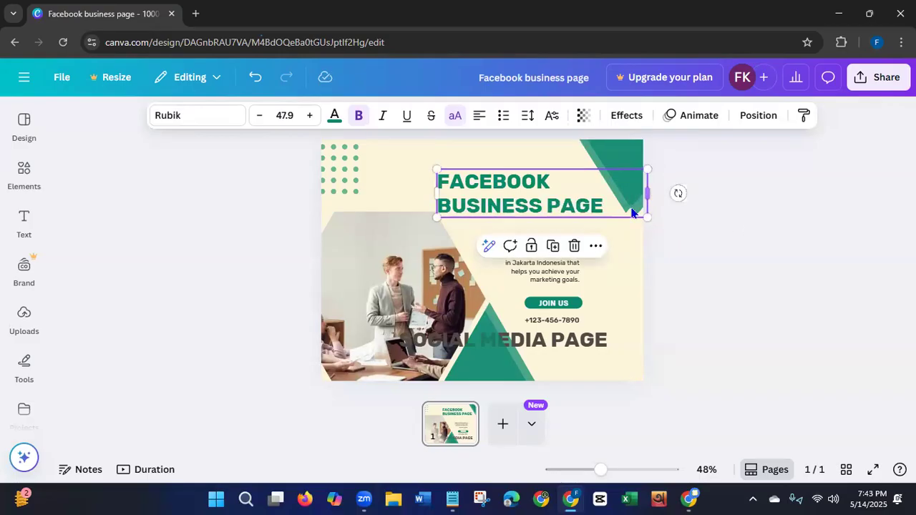
Change the page's background color from the document colors to white.
click(390, 175)
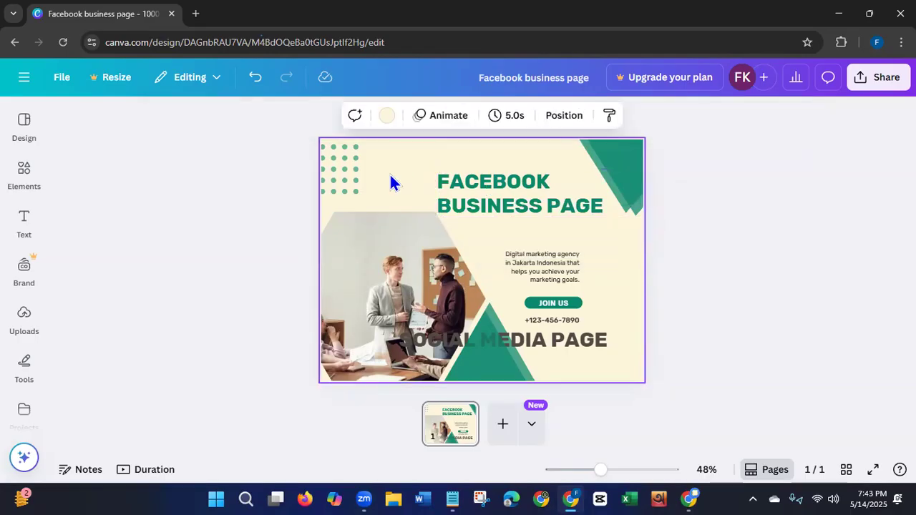
click(385, 116)
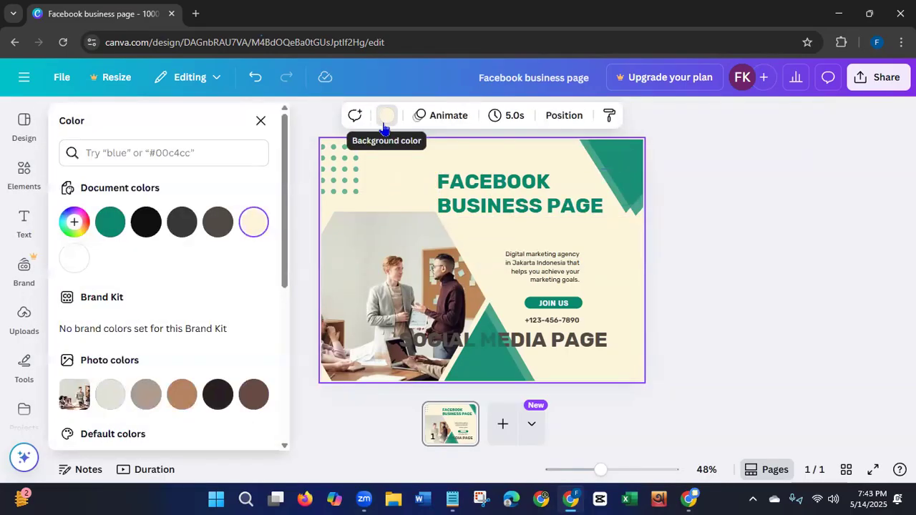
click(74, 259)
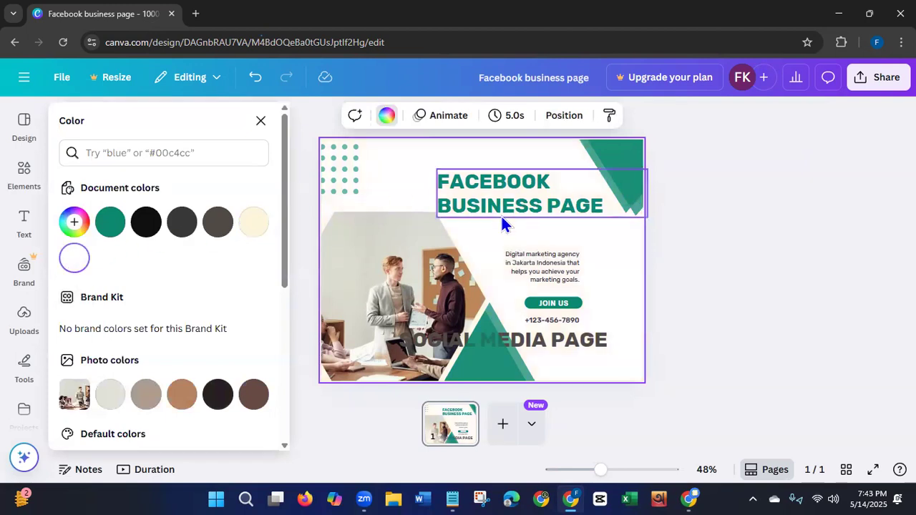
Recolor the front triangle in the design's upper-right corner light blue.
click(605, 170)
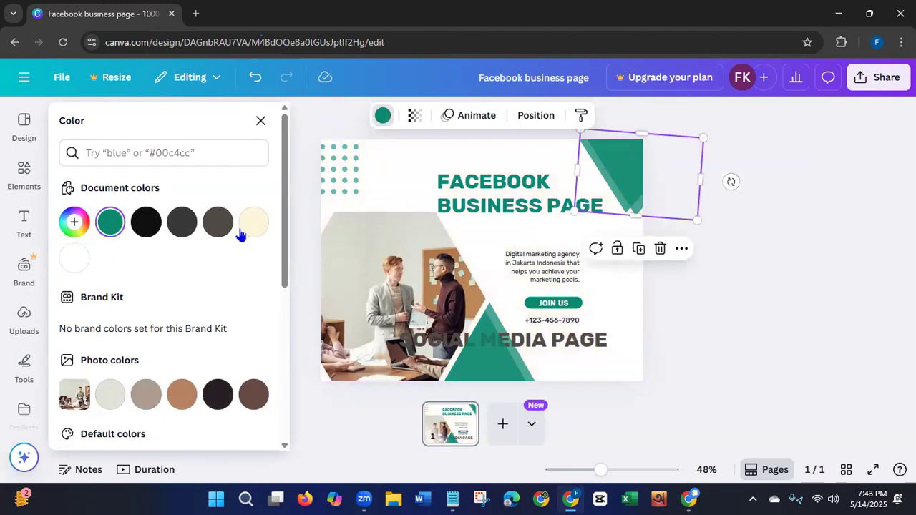
drag(283, 224, 280, 383)
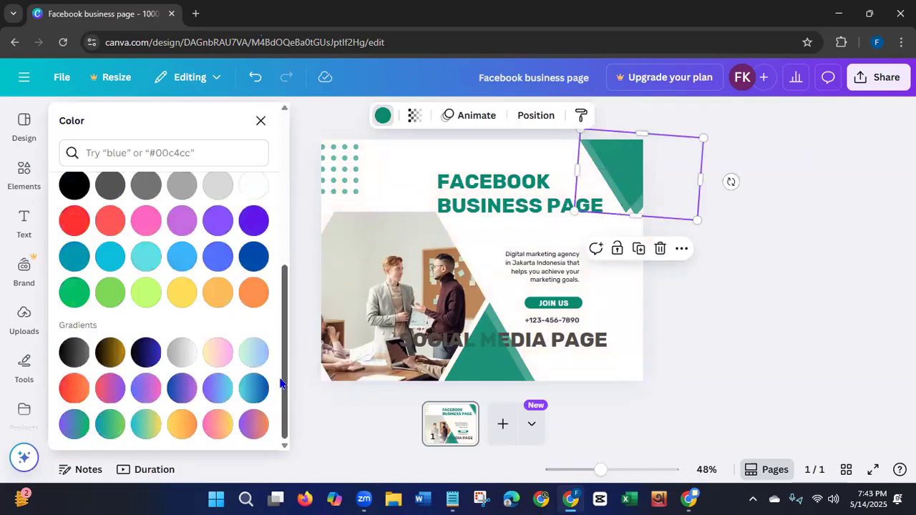
click(189, 262)
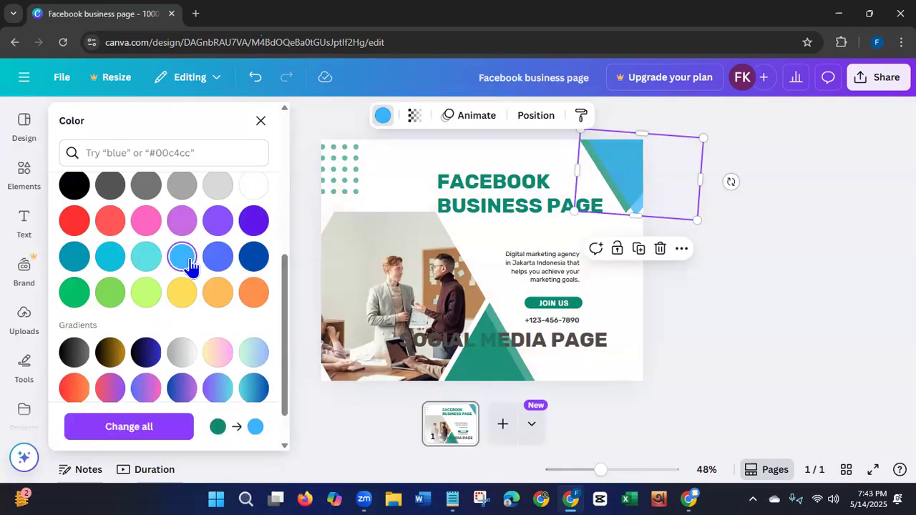
Recolor the front triangle at the design's lower edge light blue and the triangle behind it dark blue.
click(493, 373)
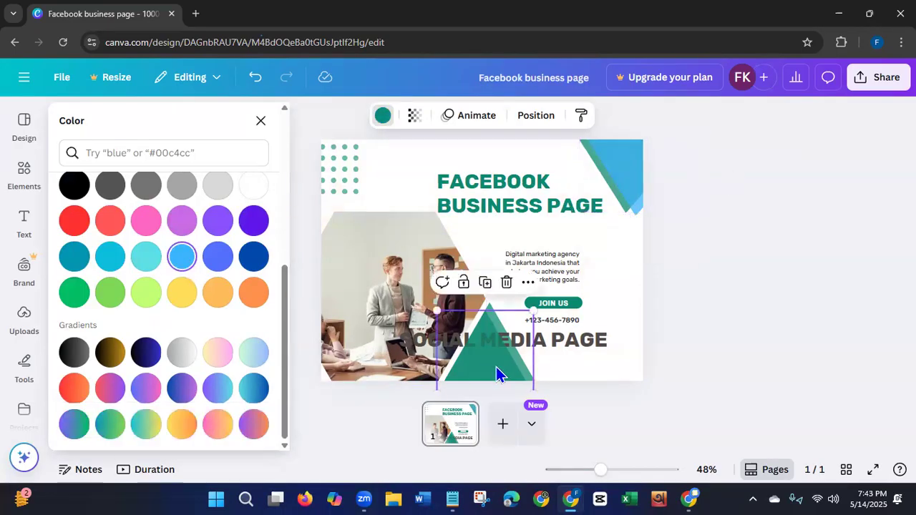
click(182, 262)
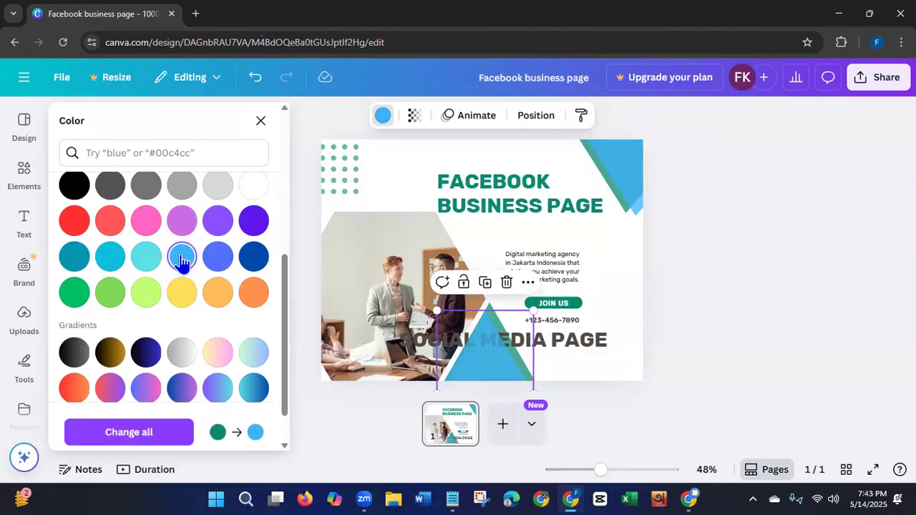
click(493, 310)
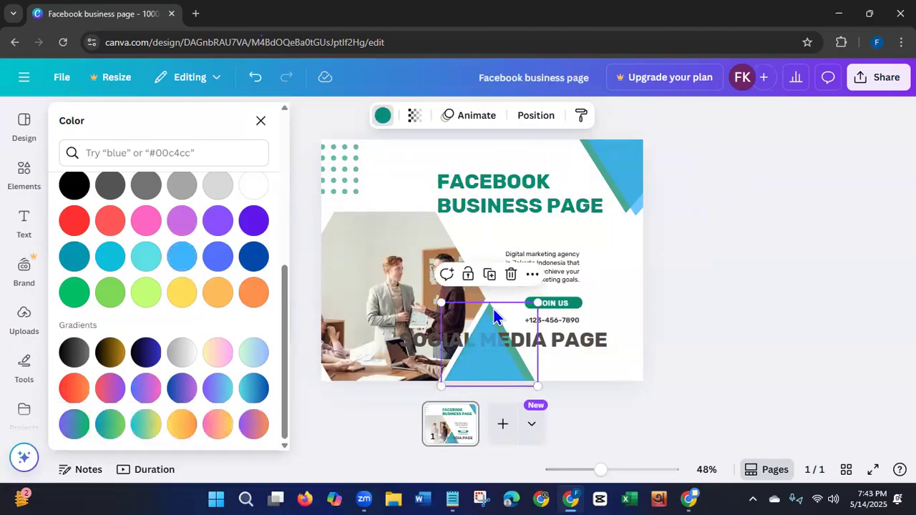
click(256, 259)
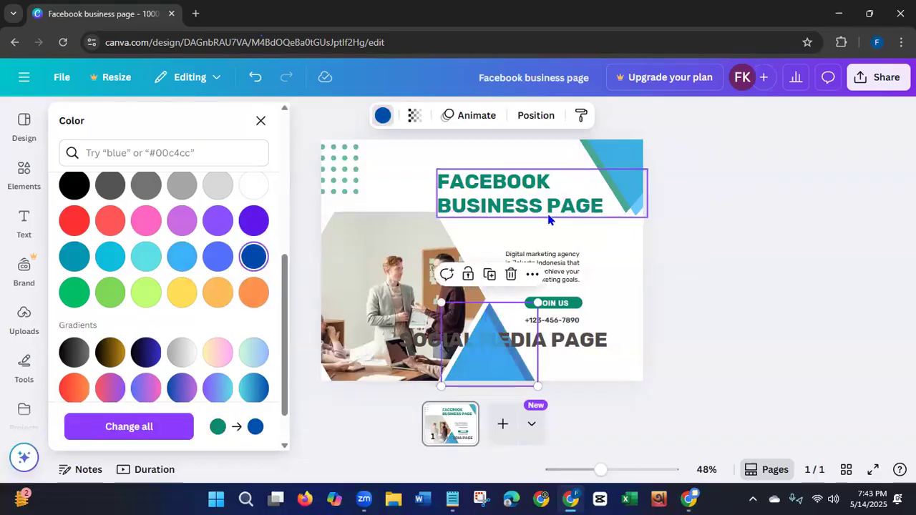
Move the light blue triangle in the design's upper-right corner down to expose the green triangle behind it.
click(595, 166)
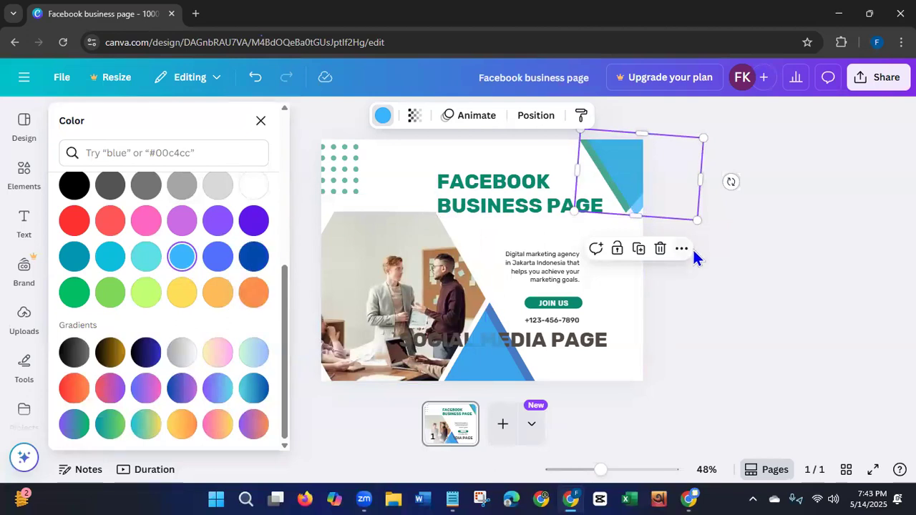
click(536, 142)
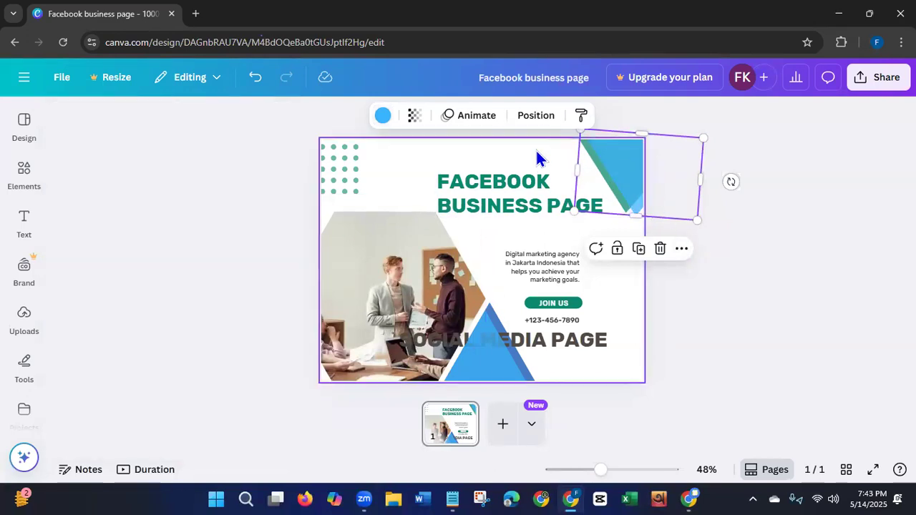
click(602, 163)
drag(611, 155, 615, 185)
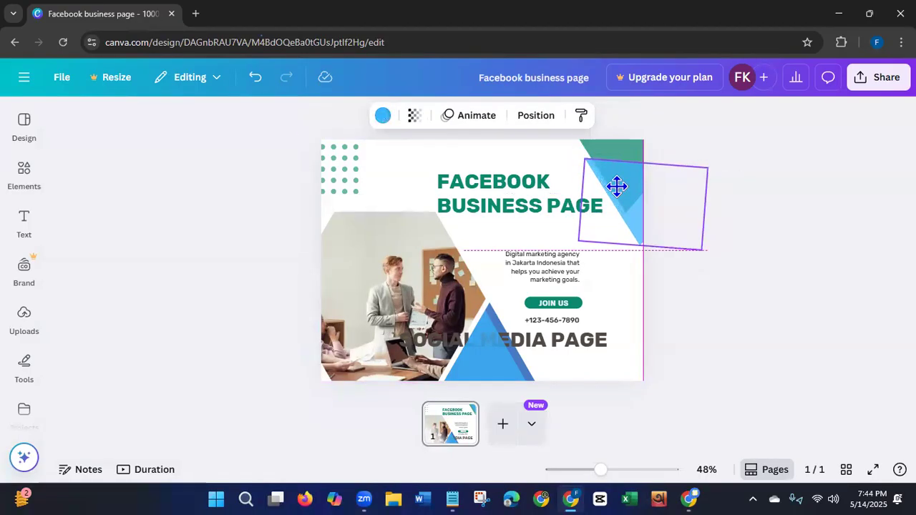
Recolor the green triangle in the design's upper-right corner dark blue to match the lower back triangle.
click(616, 152)
click(383, 116)
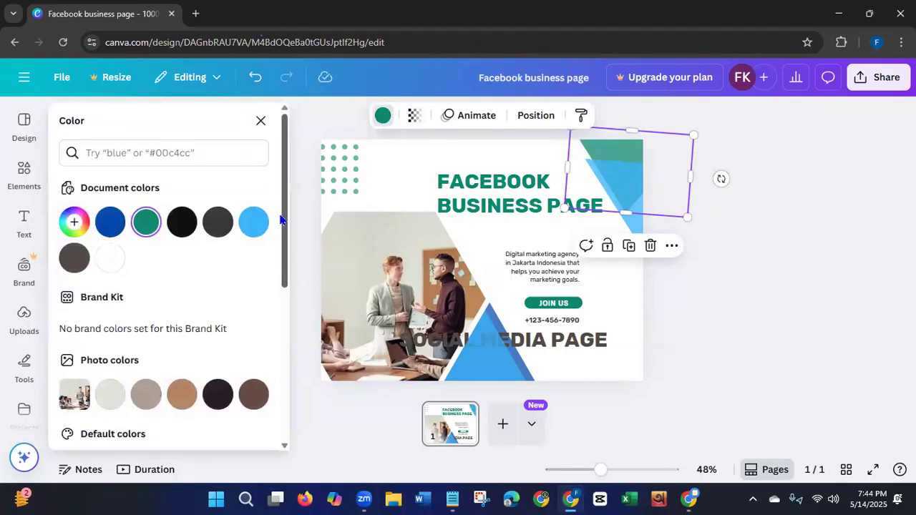
drag(283, 226, 287, 379)
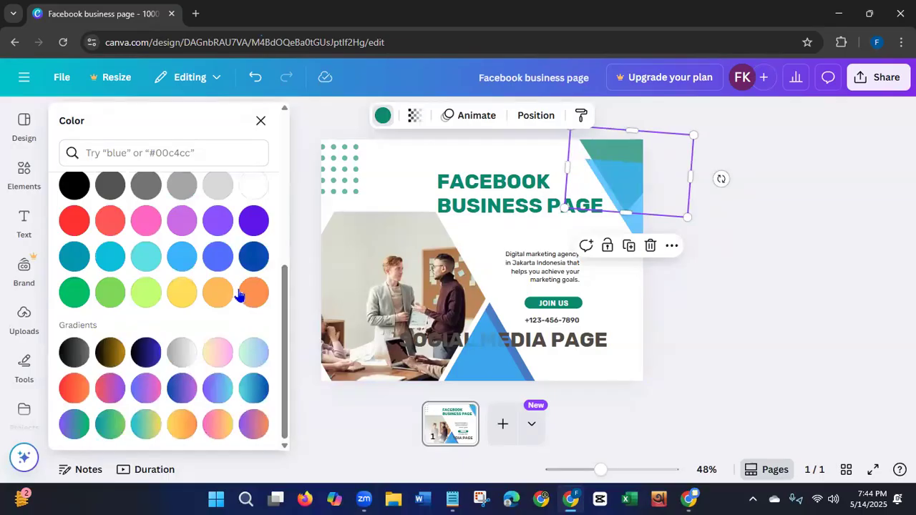
click(219, 258)
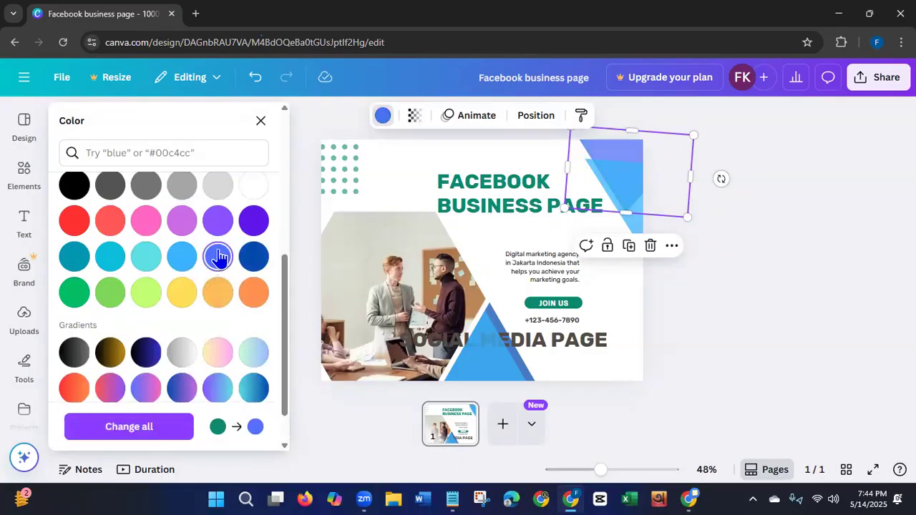
click(264, 268)
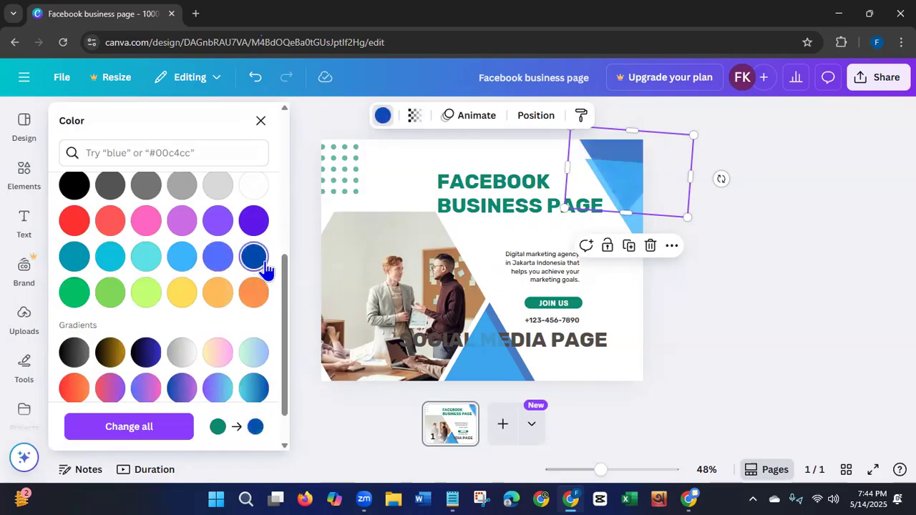
click(499, 315)
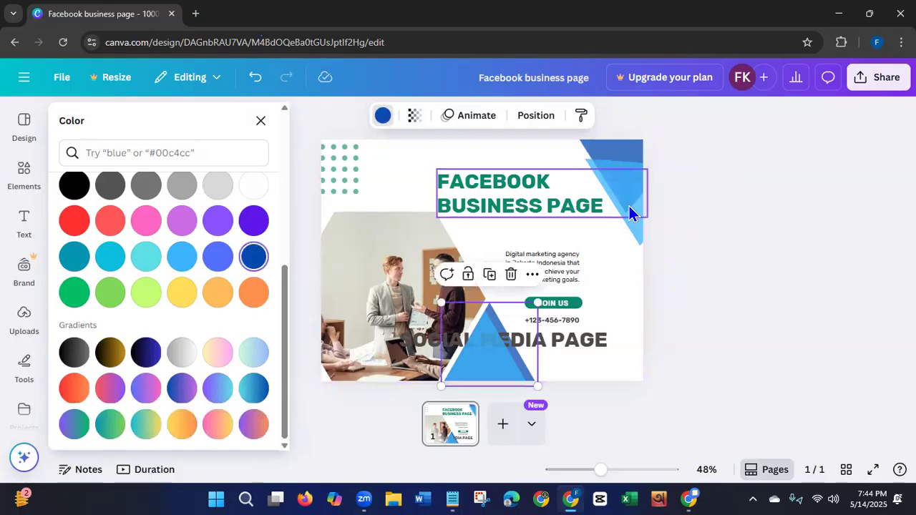
Move the light blue triangle in the design's upper-right corner back up over the dark blue triangle.
click(609, 172)
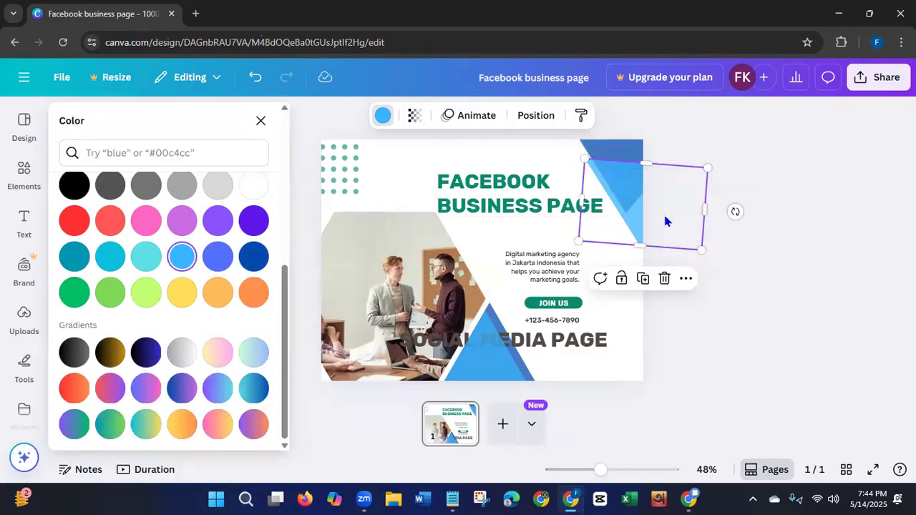
drag(666, 213, 672, 192)
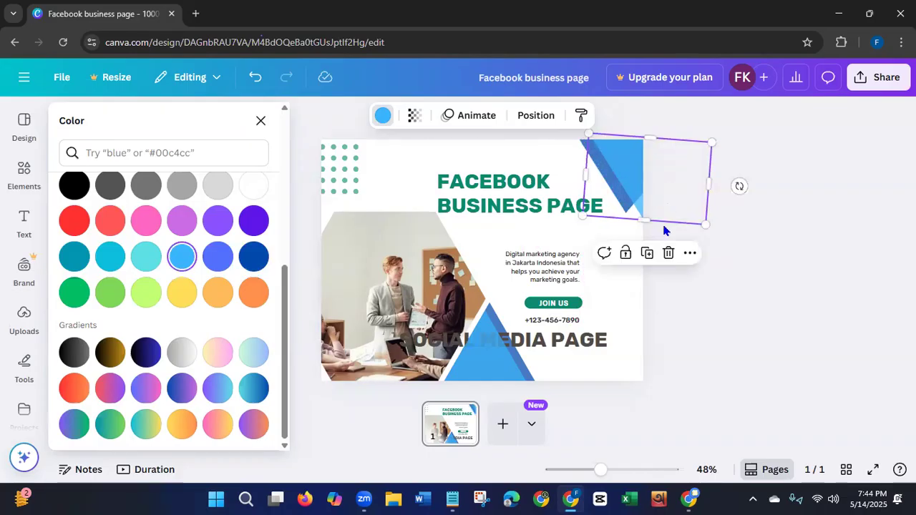
click(673, 282)
click(674, 280)
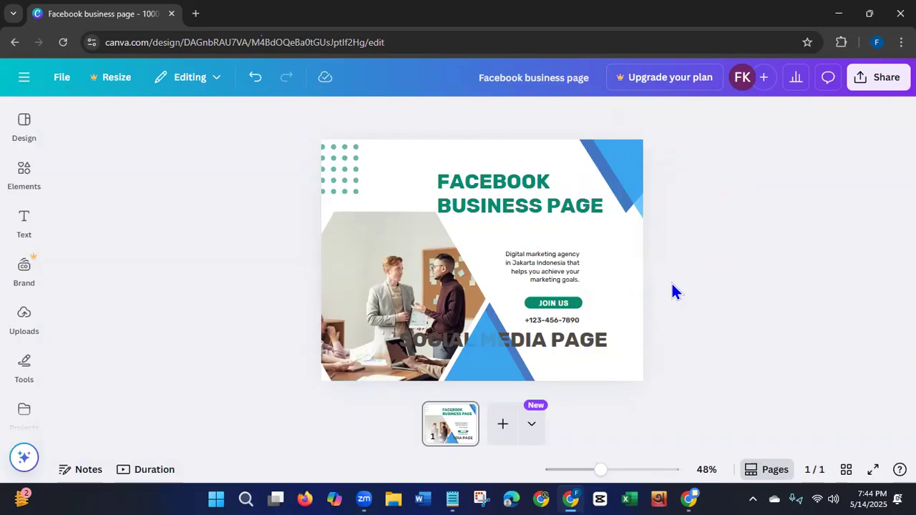
Recolor the FACEBOOK BUSINESS PAGE heading light blue to match the front triangles.
click(488, 183)
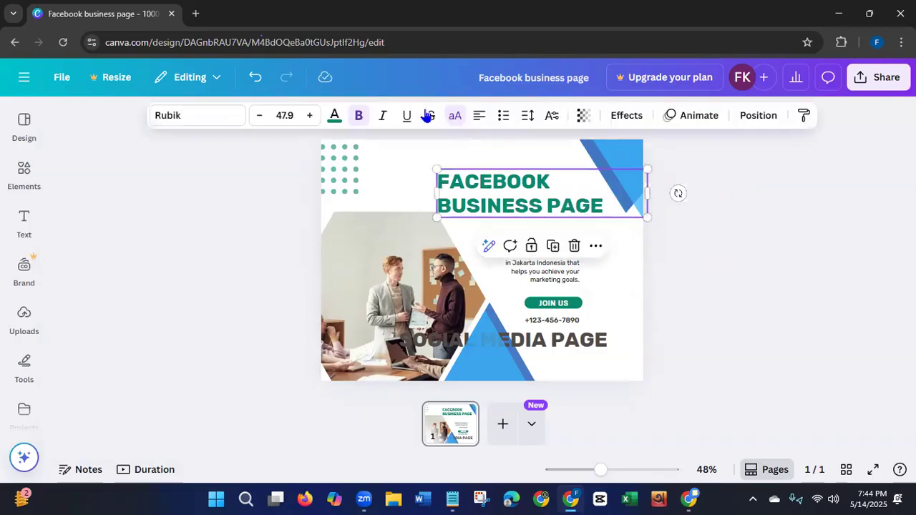
click(334, 116)
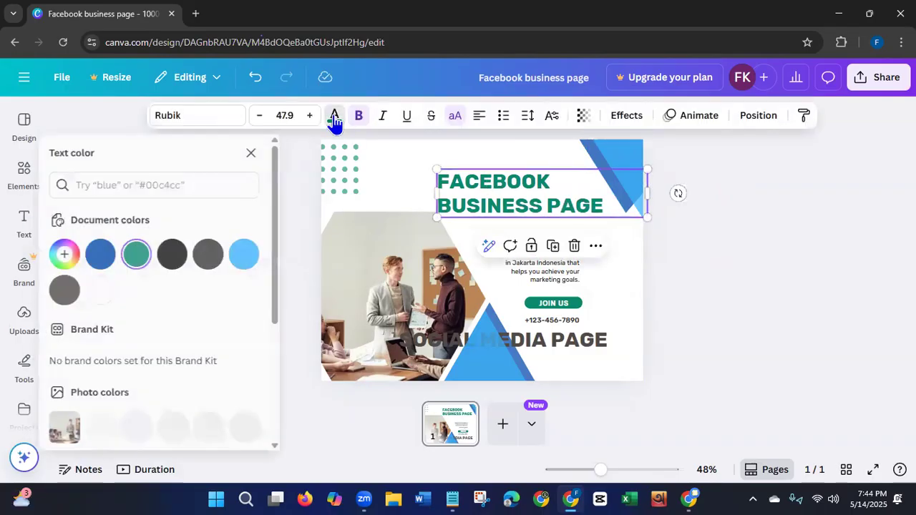
click(255, 262)
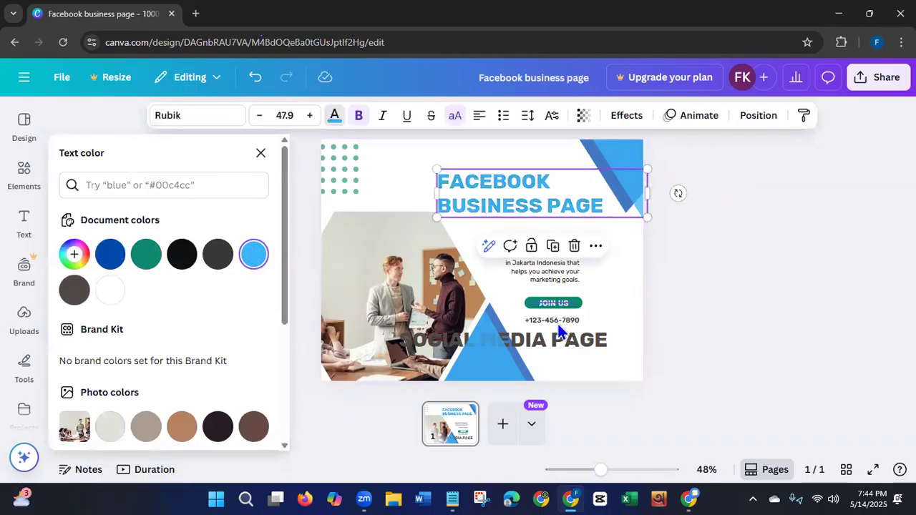
Recolor the SOCIAL MEDIA PAGE text black and move it up directly beneath the FACEBOOK BUSINESS PAGE heading.
click(557, 341)
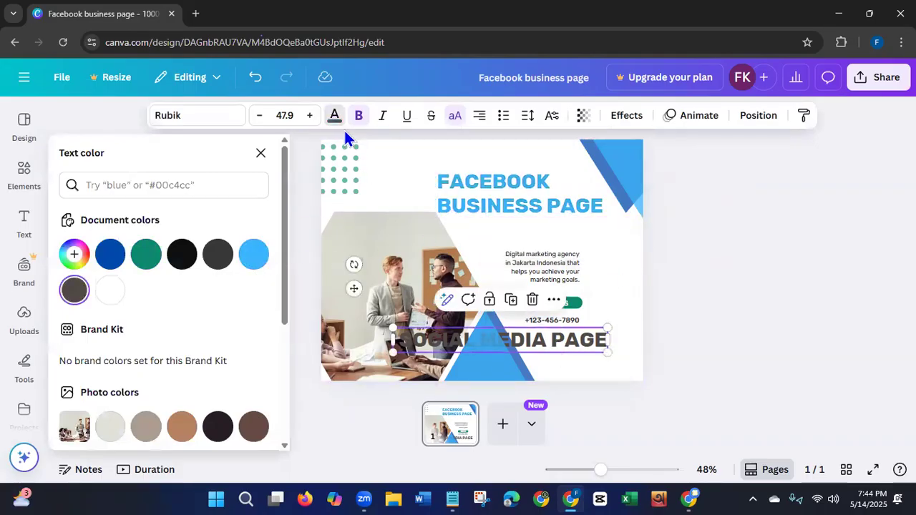
click(181, 254)
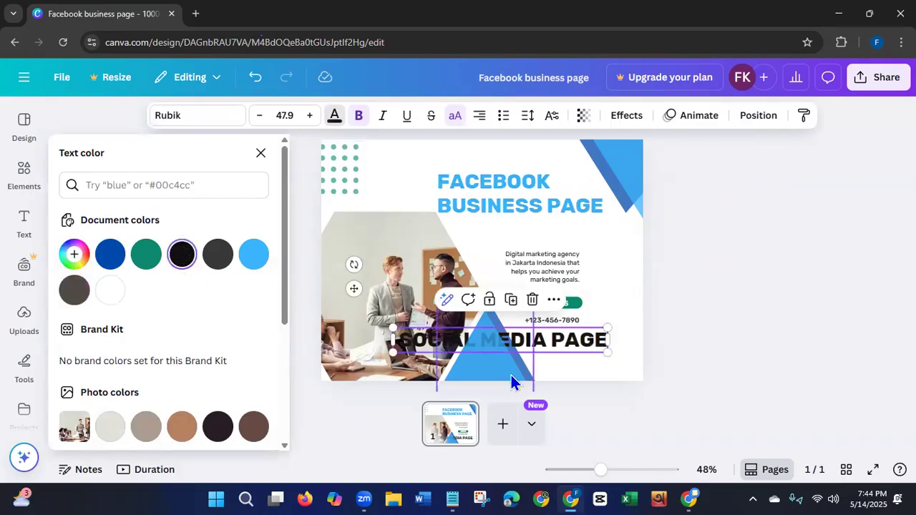
drag(569, 347, 606, 229)
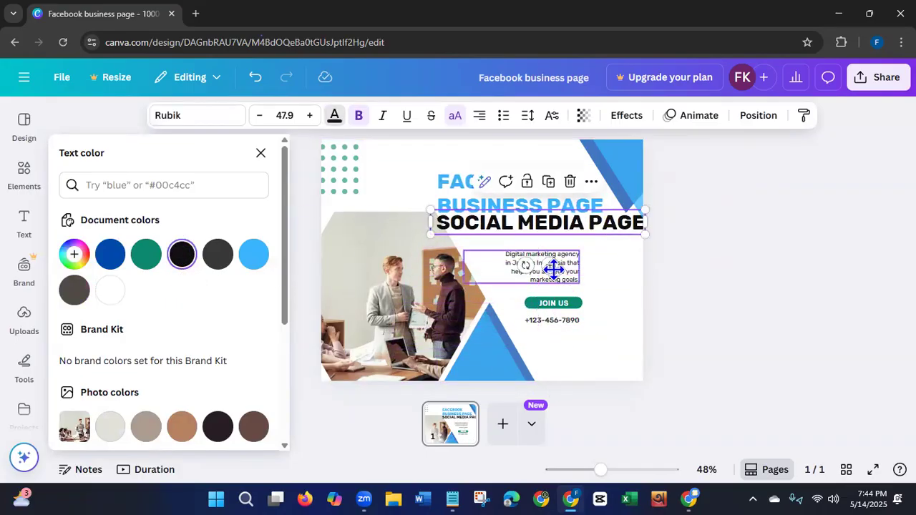
Delete the marketing agency description paragraph and the phone number line from the design.
click(502, 274)
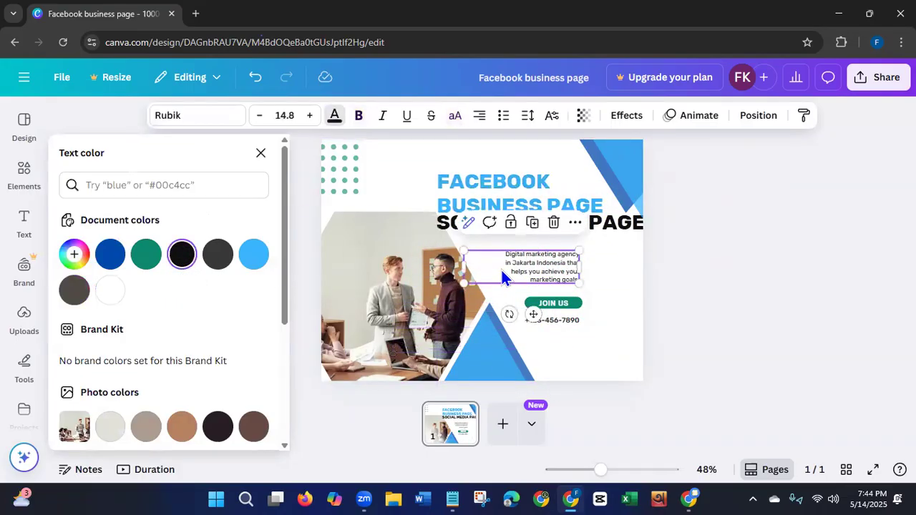
key(Delete)
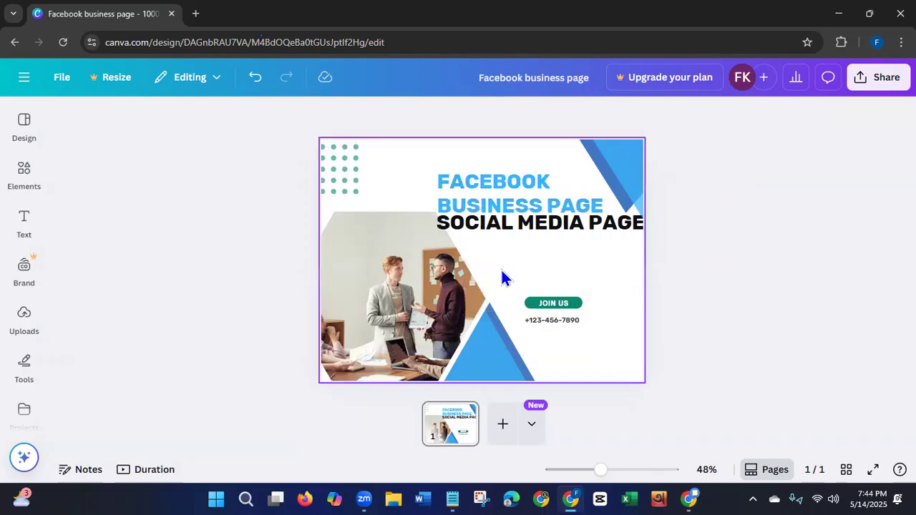
click(554, 322)
key(Delete)
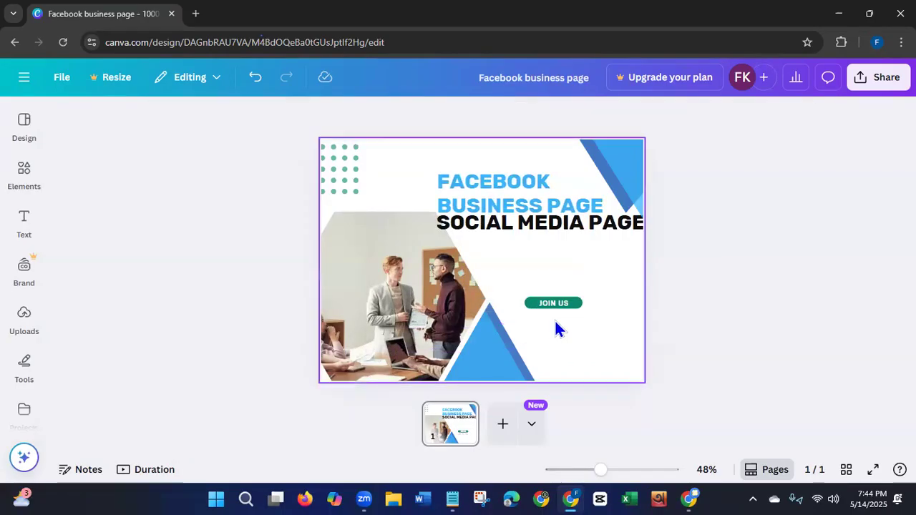
Replace the JOIN US label with ORDER NOW and move the text down near the design's lower-right corner.
click(566, 306)
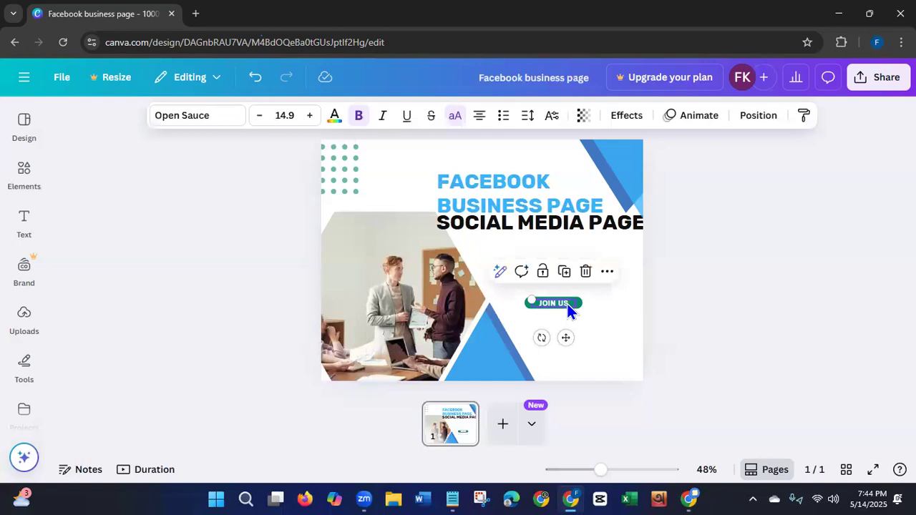
click(568, 305)
key(Delete)
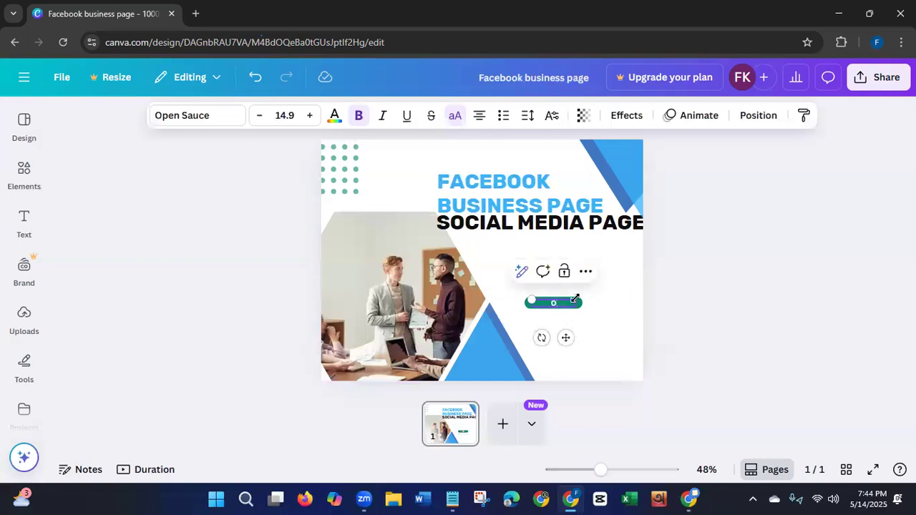
text(ORDER)
key(Return)
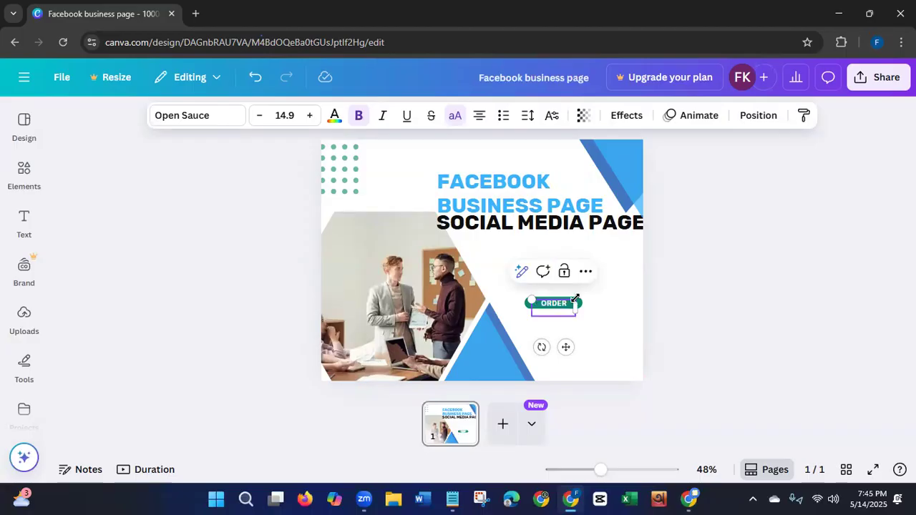
drag(566, 347, 586, 398)
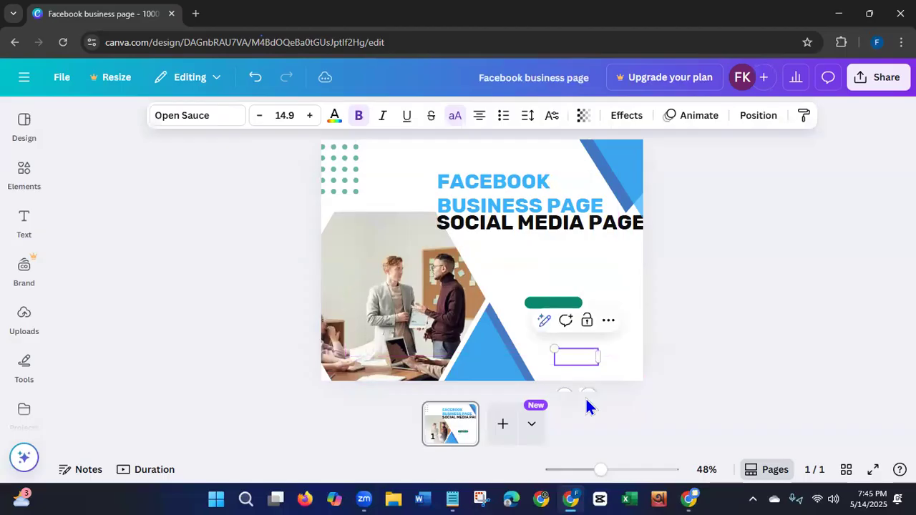
Recolor the green rounded button shape light blue and move it down behind the ORDER label.
click(541, 306)
click(332, 117)
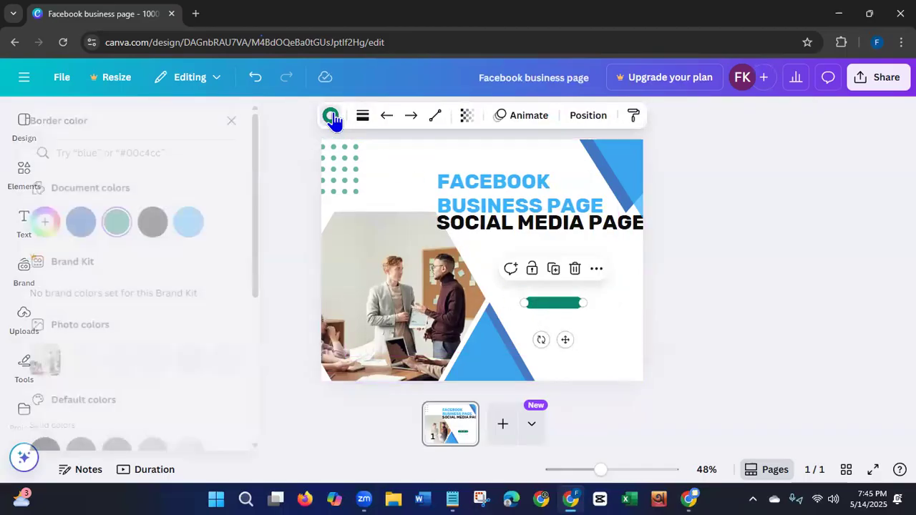
click(216, 224)
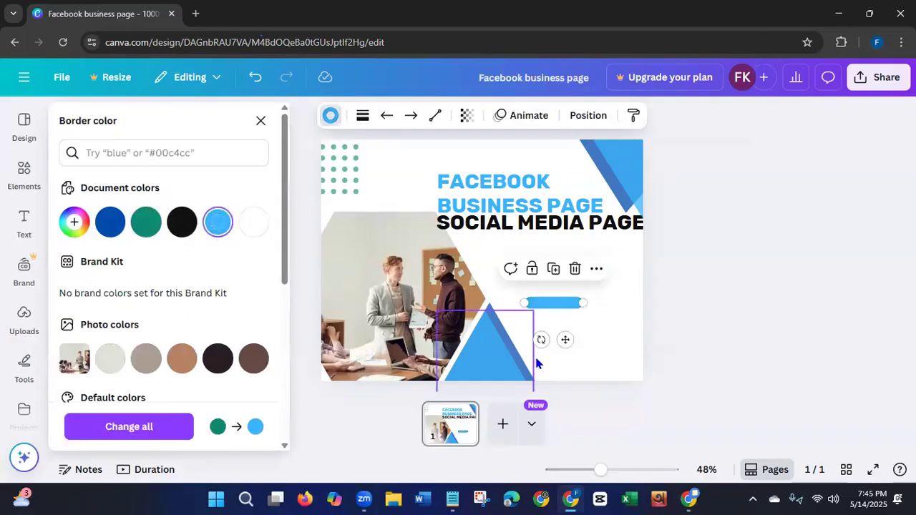
drag(566, 340, 587, 385)
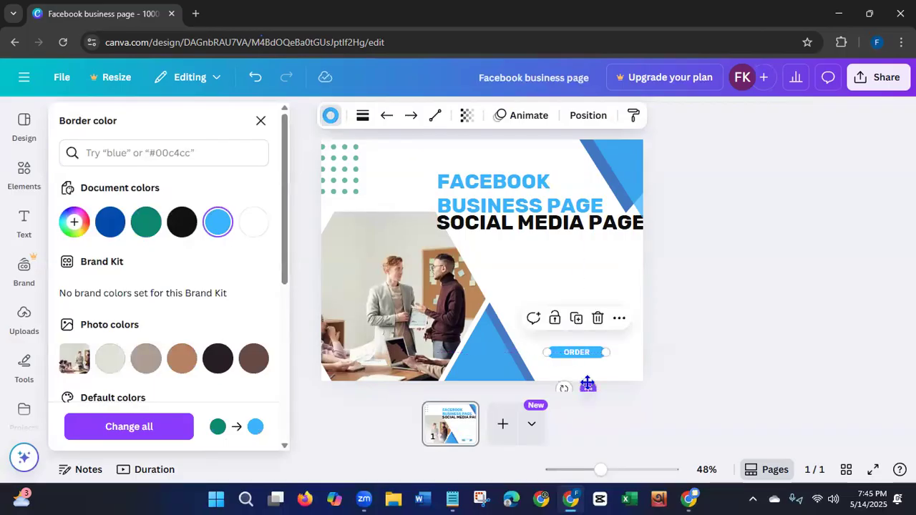
Lengthen the light blue button shape to about 254 and widen its label so ORDER NOW fits on one line.
drag(607, 353, 631, 353)
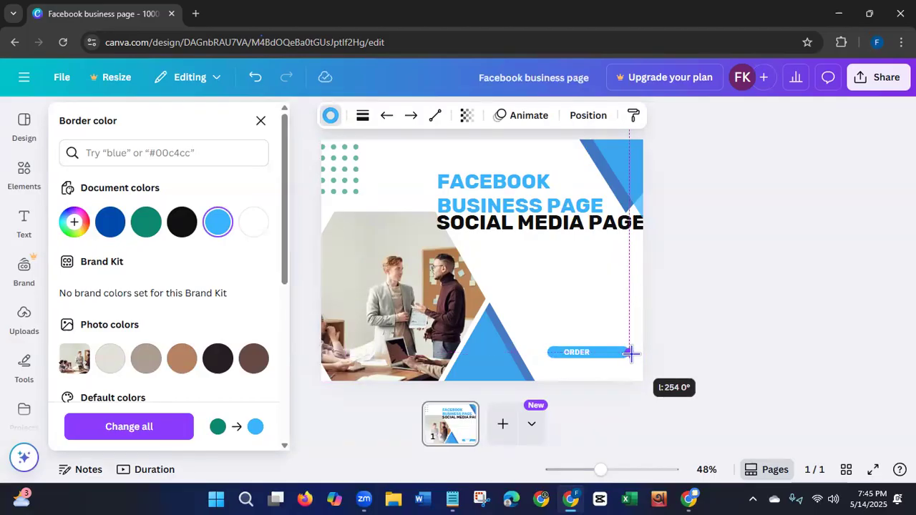
drag(630, 353, 628, 353)
click(587, 361)
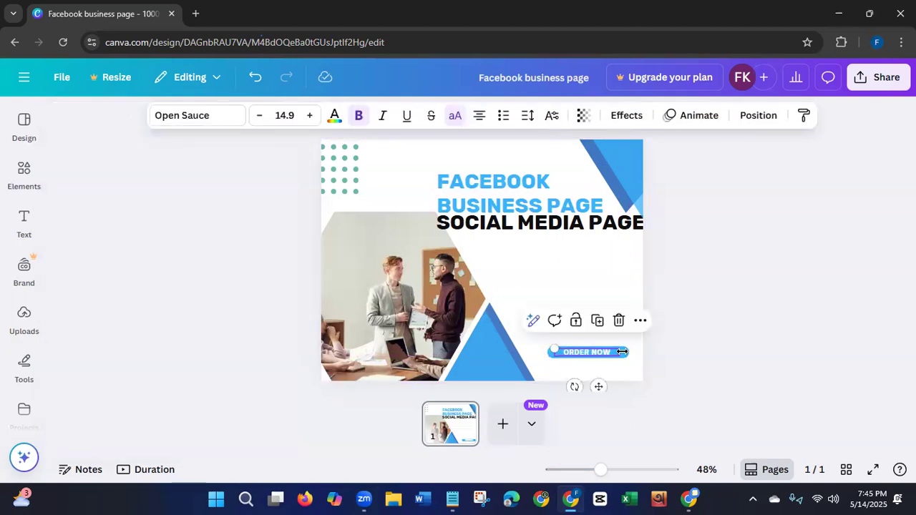
click(674, 362)
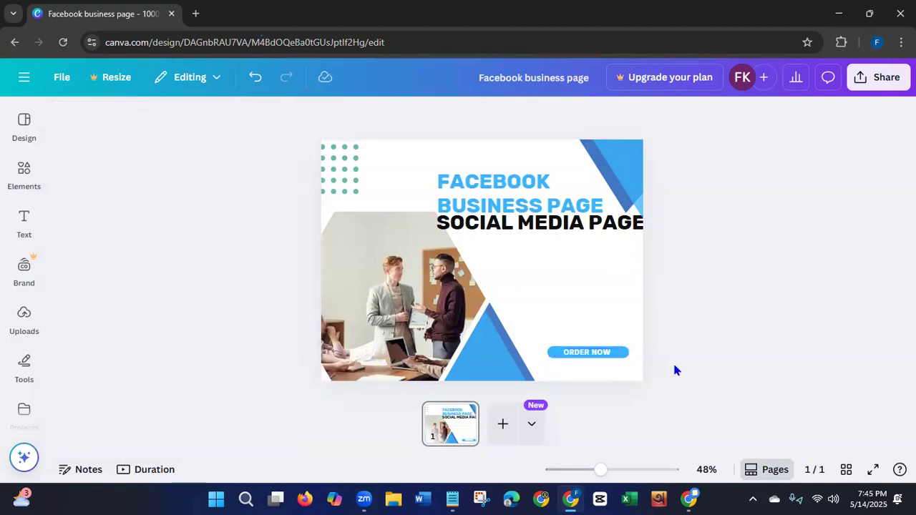
Shorten the light blue button shape slightly and center it behind the ORDER NOW label.
click(558, 352)
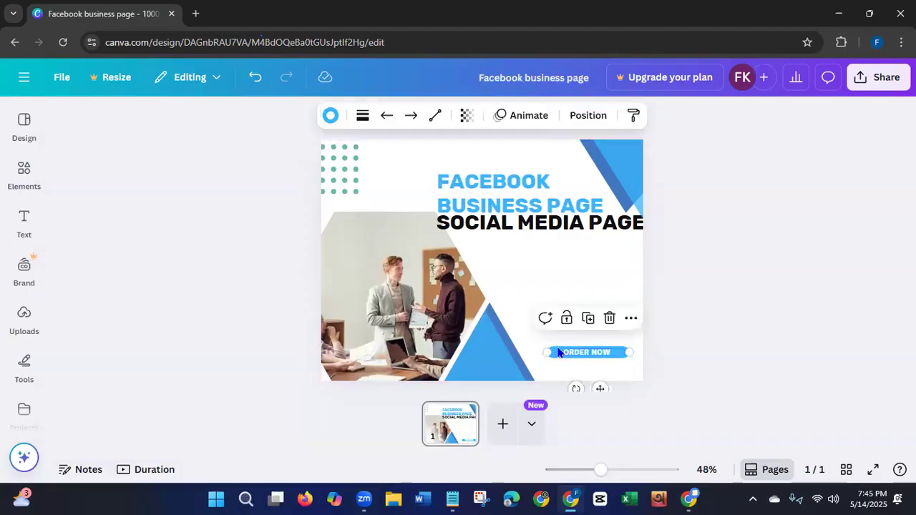
click(559, 352)
drag(548, 352, 557, 352)
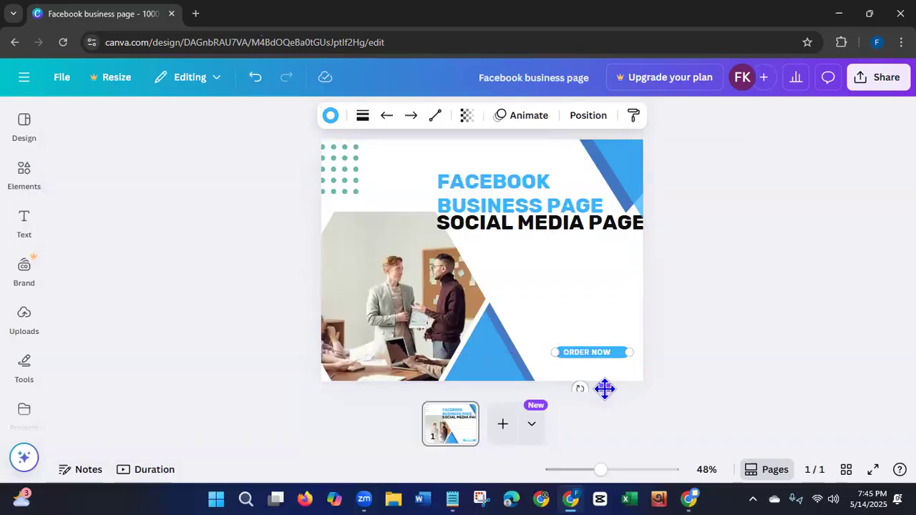
drag(606, 389, 598, 389)
click(687, 373)
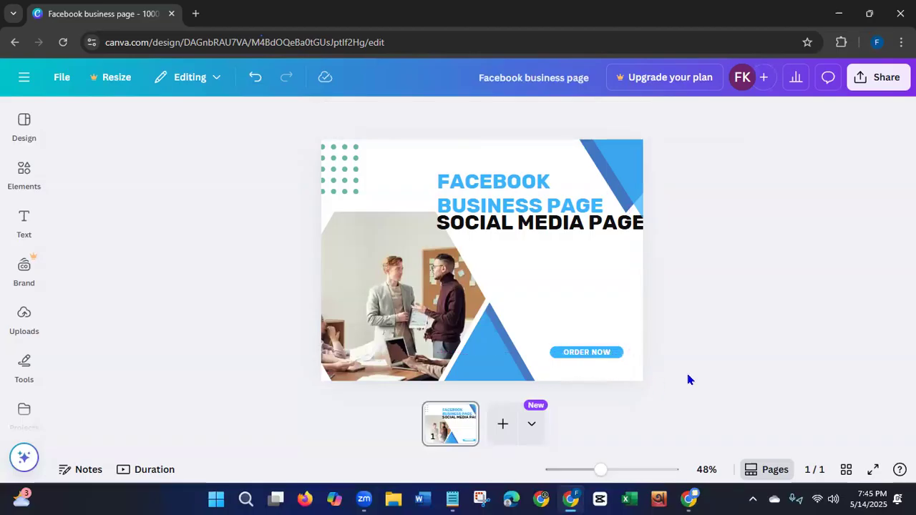
Extend the black text to SOCIAL MEDIA PAGE CREATE and fit it on two lines below the blue heading.
click(555, 223)
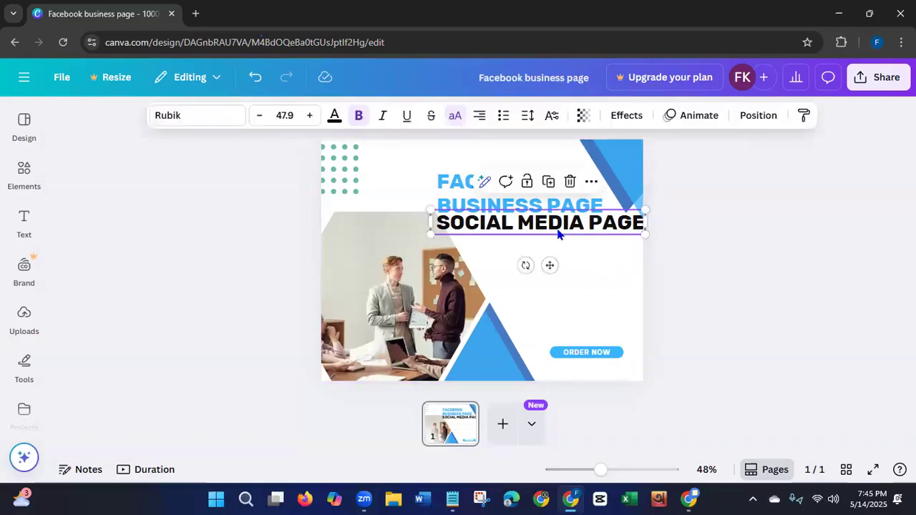
drag(567, 231, 557, 249)
click(623, 249)
double_click(623, 248)
click(623, 249)
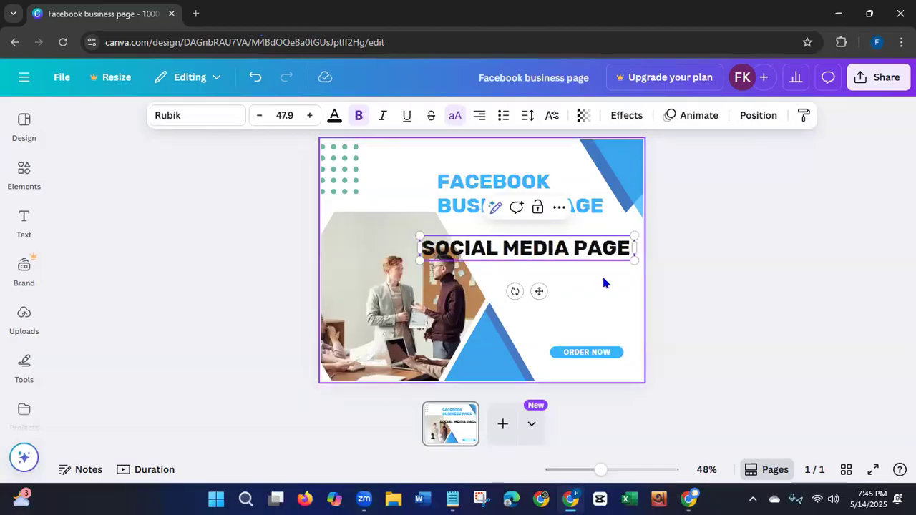
text(CREA)
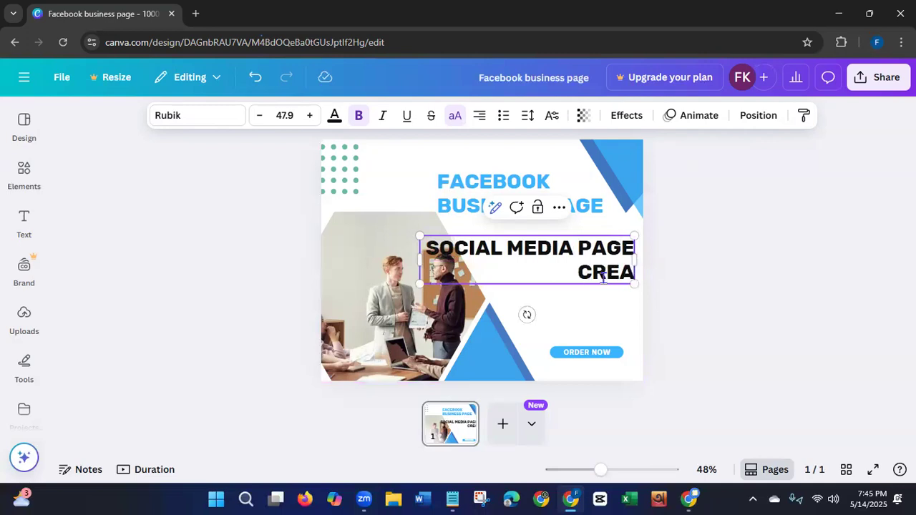
text(TE)
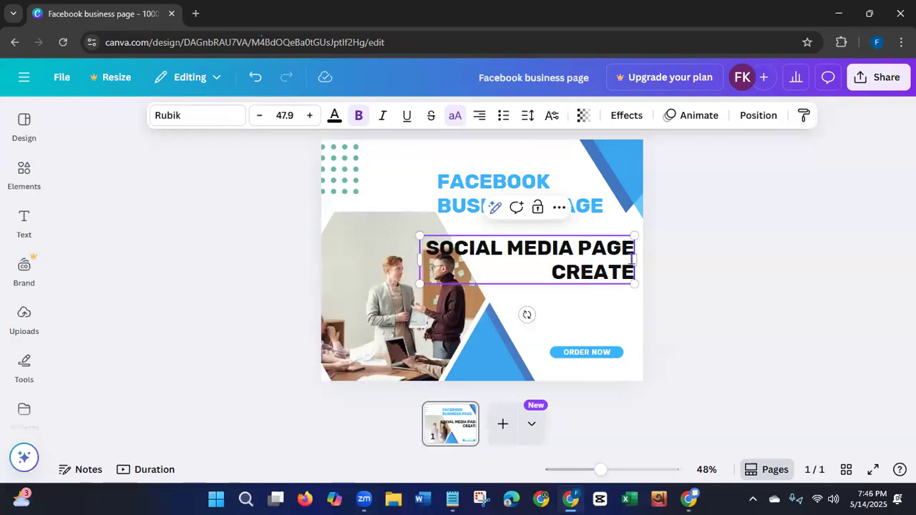
drag(644, 266, 586, 273)
click(670, 319)
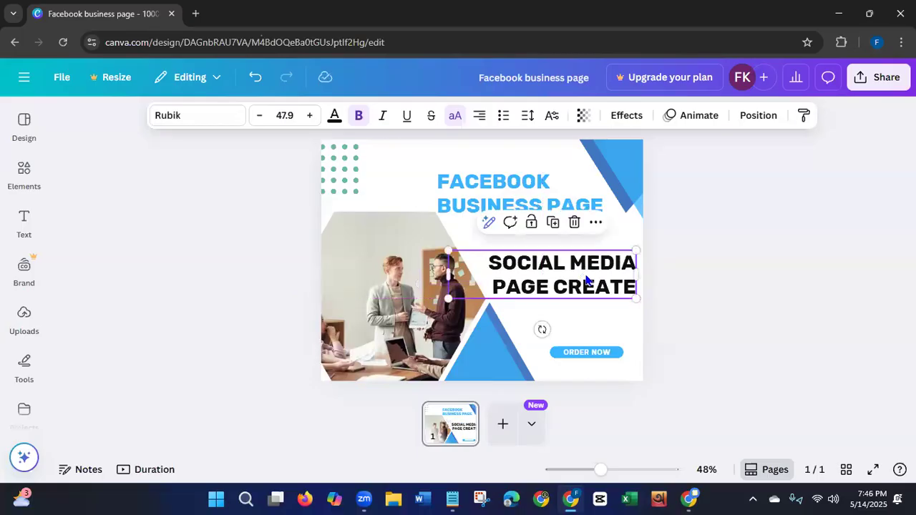
Shift the FACEBOOK BUSINESS PAGE heading down and to the right, and place the black text directly beneath it.
click(523, 194)
drag(523, 194, 567, 216)
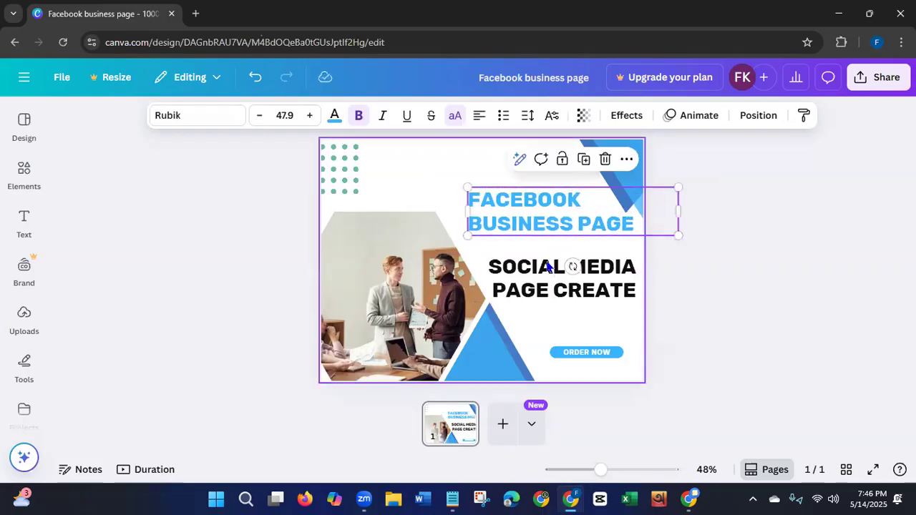
click(537, 286)
drag(561, 290, 559, 272)
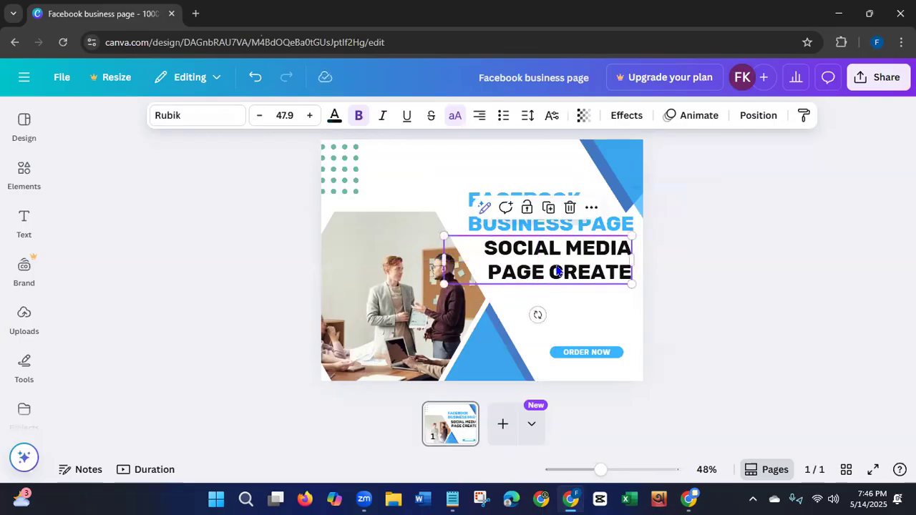
Right-align the FACEBOOK BUSINESS PAGE heading and shift its text box slightly left.
click(483, 195)
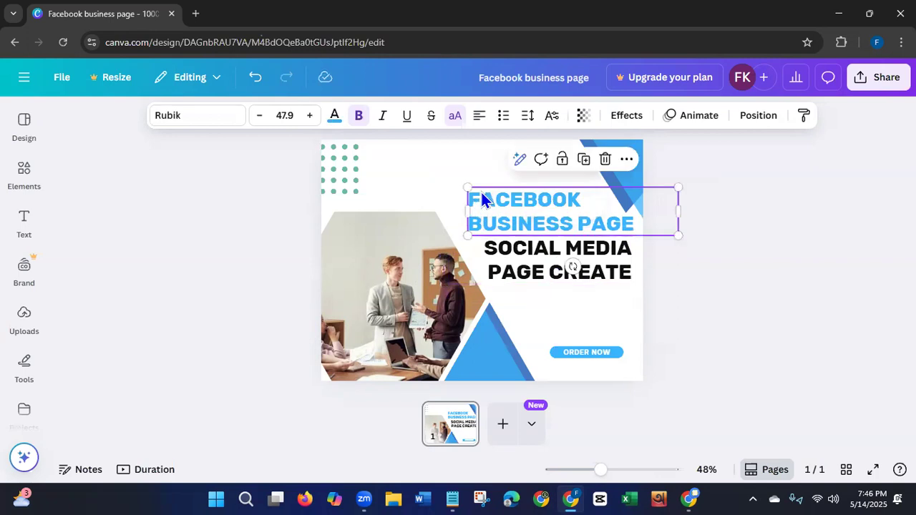
click(480, 117)
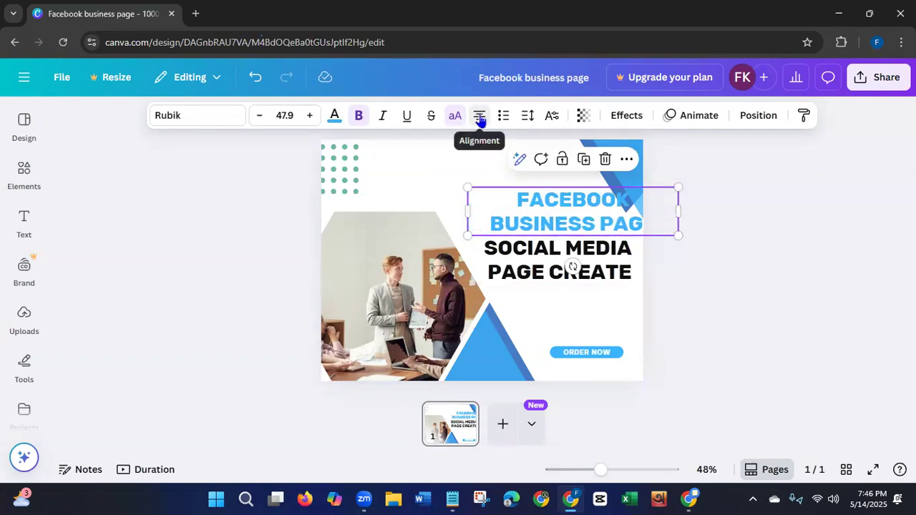
drag(539, 215, 528, 212)
click(480, 117)
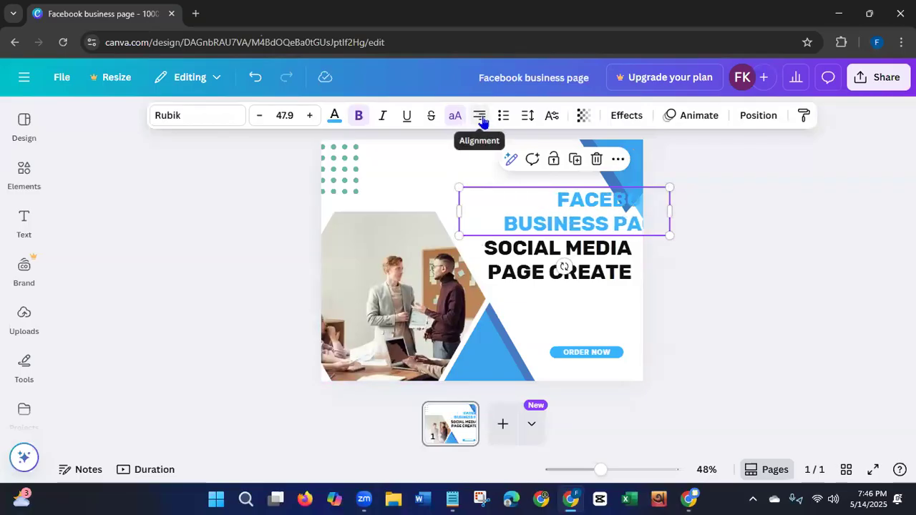
Left-align both the blue FACEBOOK BUSINESS PAGE heading and the black SOCIAL MEDIA PAGE CREATE text.
click(480, 117)
click(524, 257)
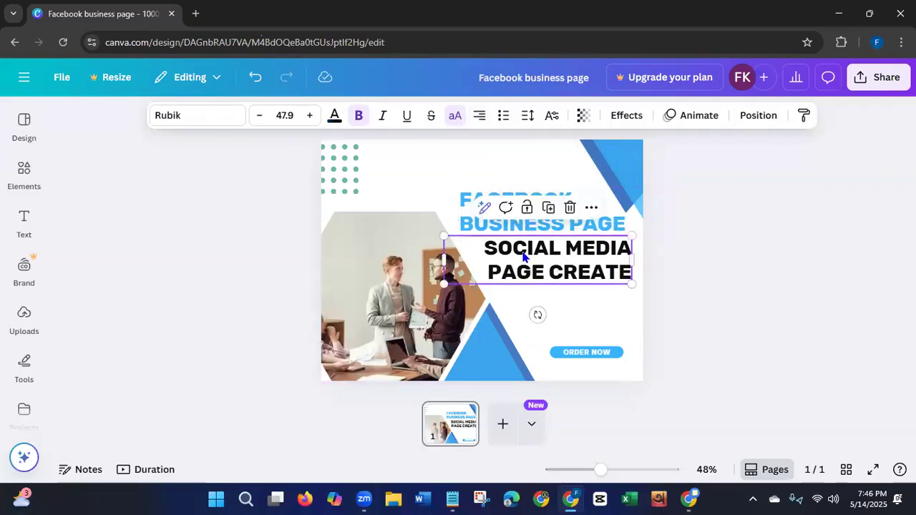
click(480, 117)
click(479, 117)
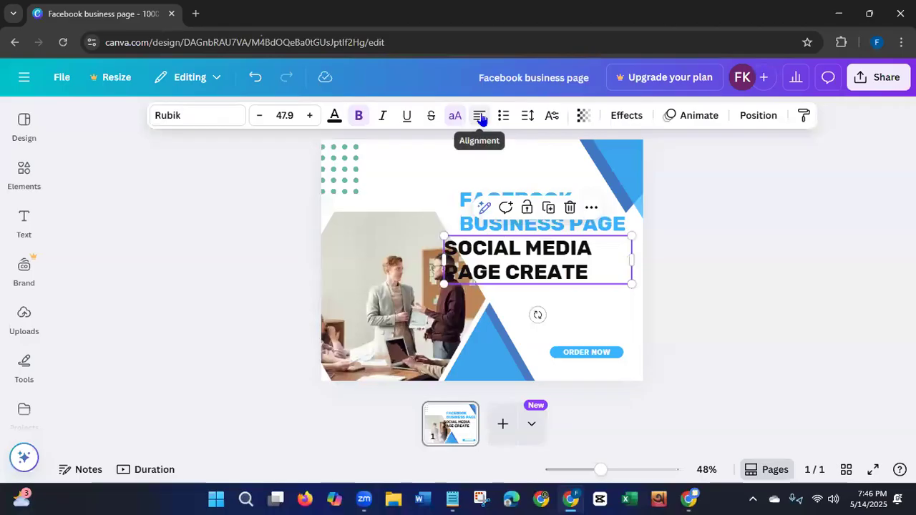
click(479, 118)
click(480, 117)
click(480, 117)
click(480, 117)
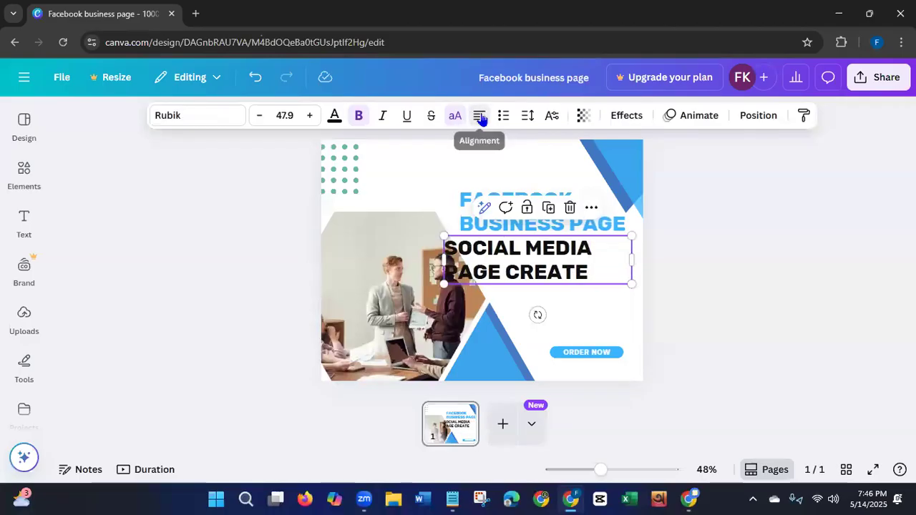
Move the black SOCIAL MEDIA PAGE CREATE text down and to the right, clear of the photo, and shrink it to size 43.9.
click(568, 261)
drag(562, 268, 606, 272)
drag(676, 292, 660, 289)
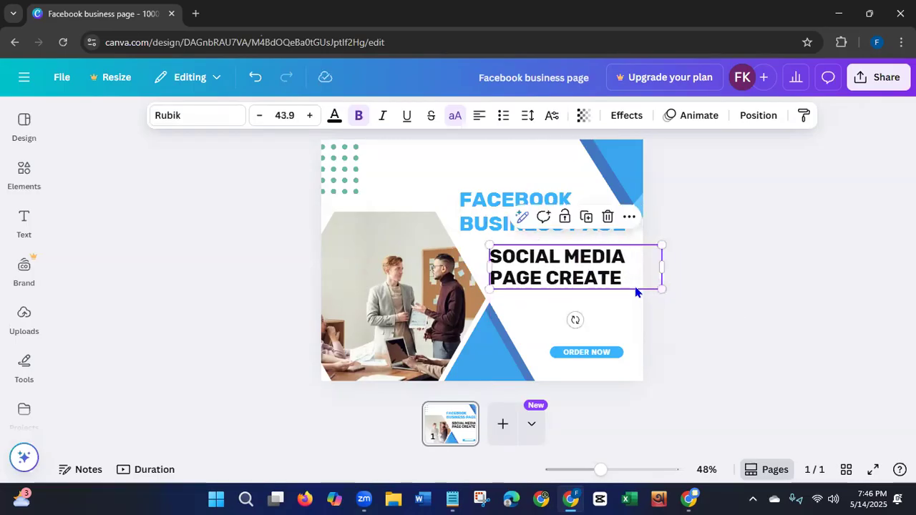
drag(594, 269, 594, 272)
click(494, 210)
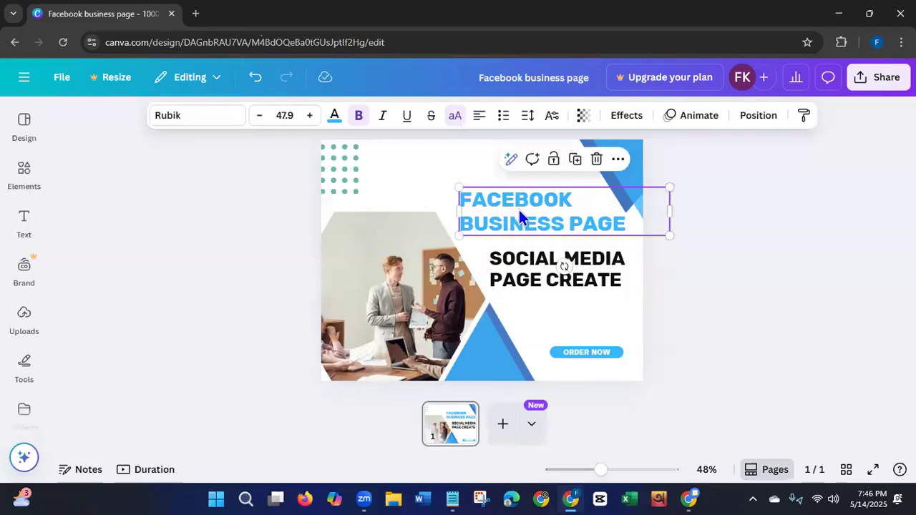
drag(520, 212, 522, 211)
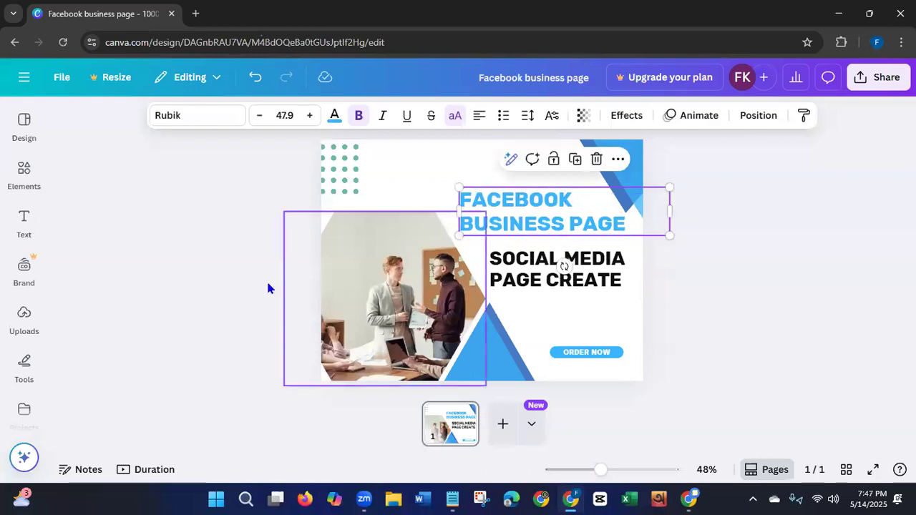
click(222, 301)
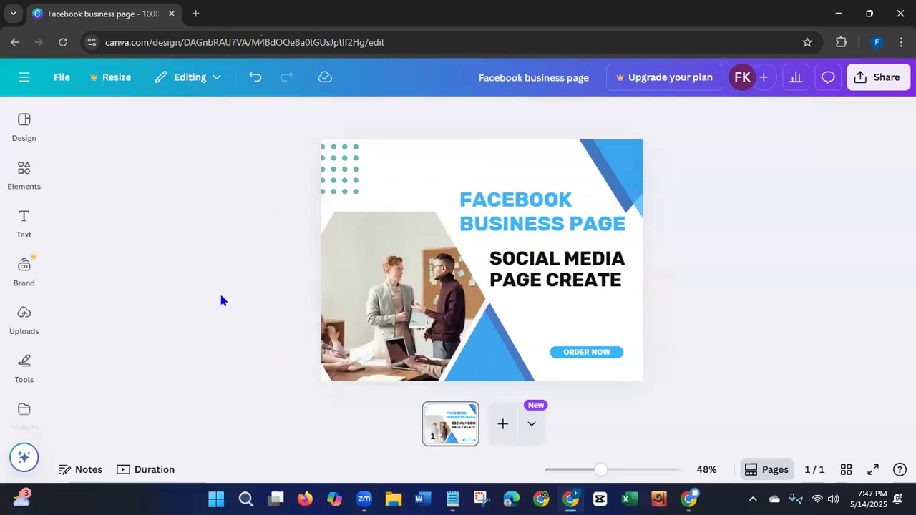
Recolor the green dot pattern in the design's upper-left corner to cobalt blue #004aad.
click(354, 172)
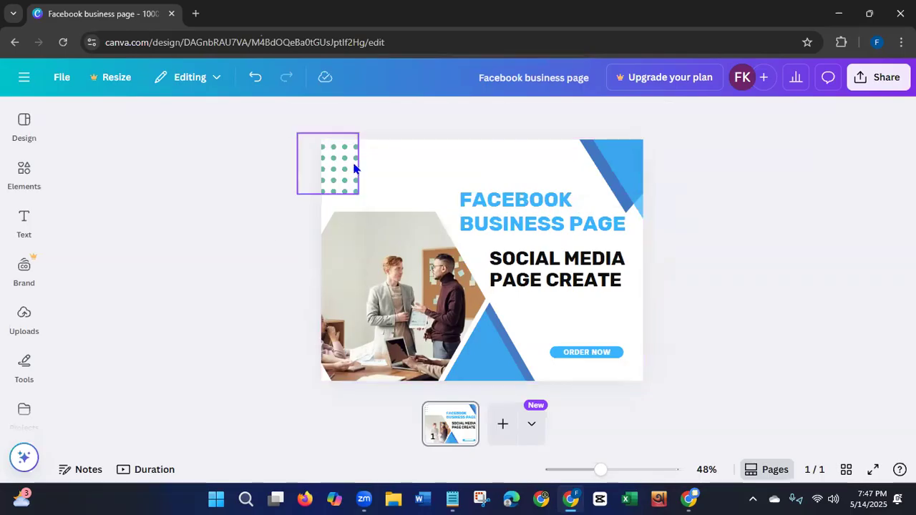
click(355, 116)
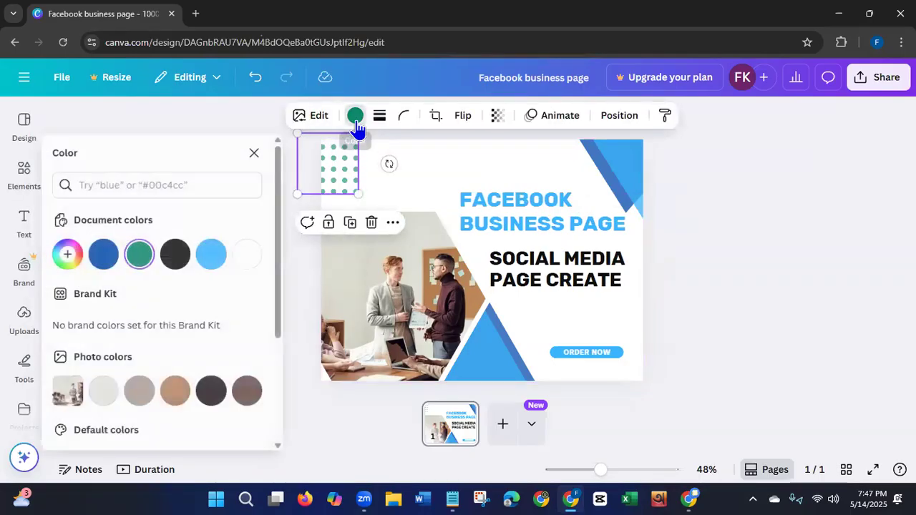
click(219, 258)
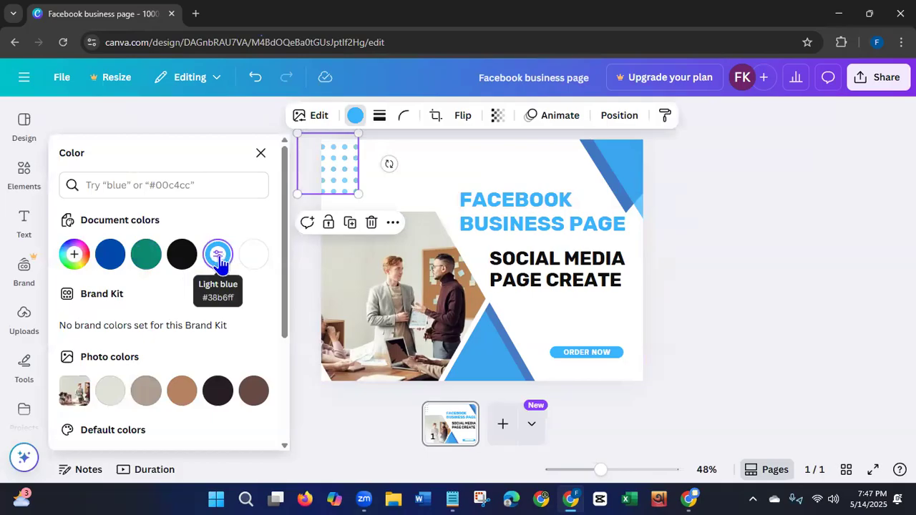
click(113, 258)
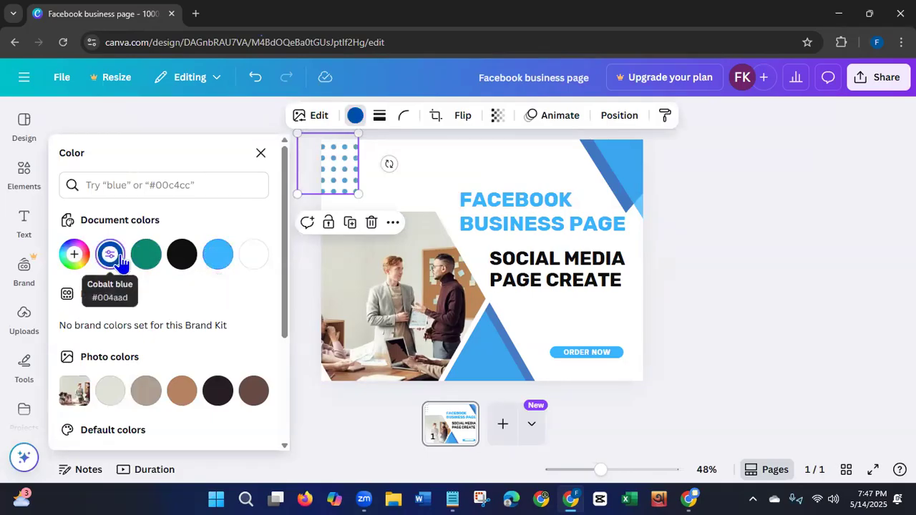
click(261, 154)
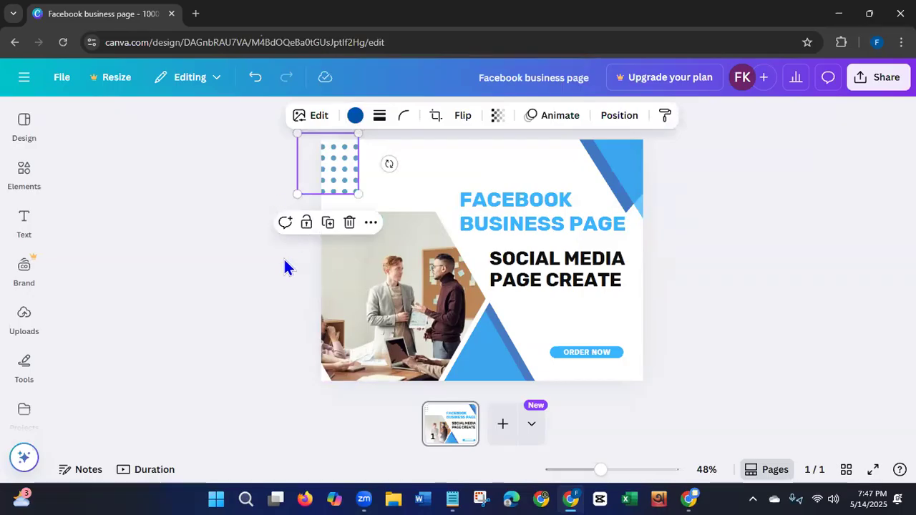
click(260, 304)
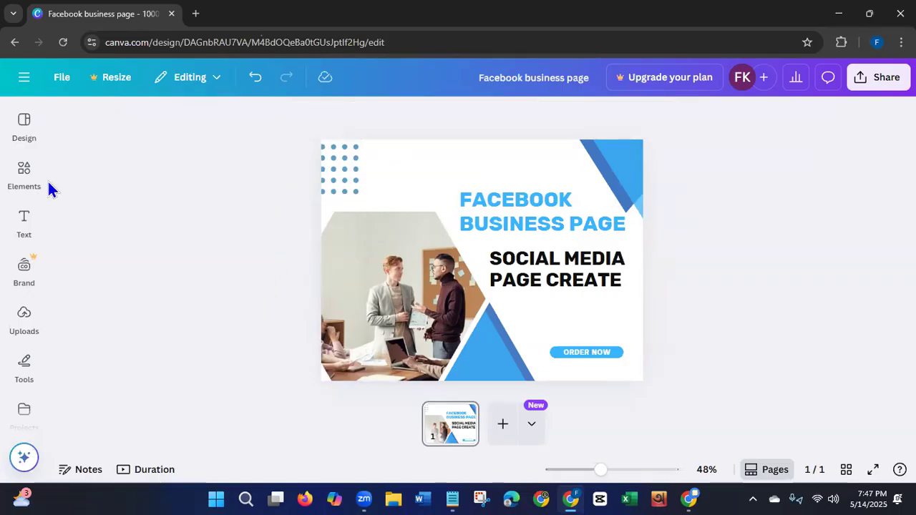
Search the elements library for "facebook" and show all matching photos.
click(24, 180)
click(111, 121)
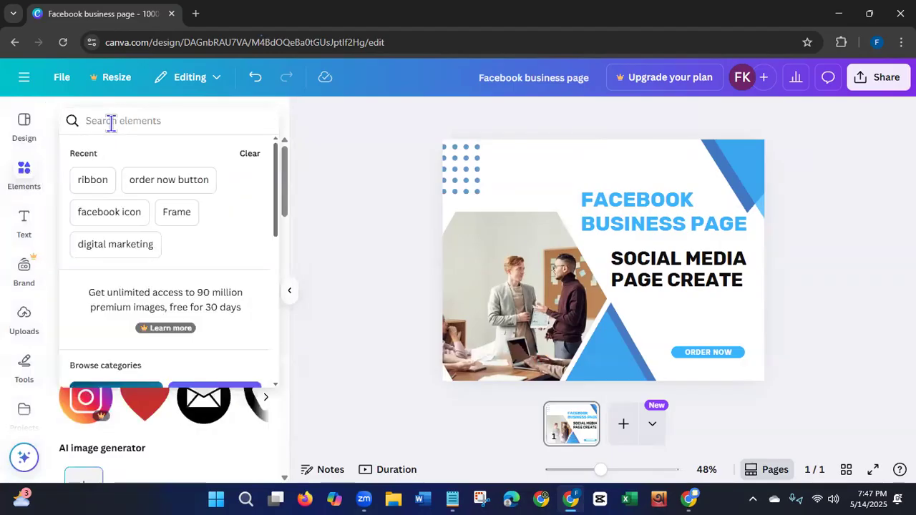
text(face)
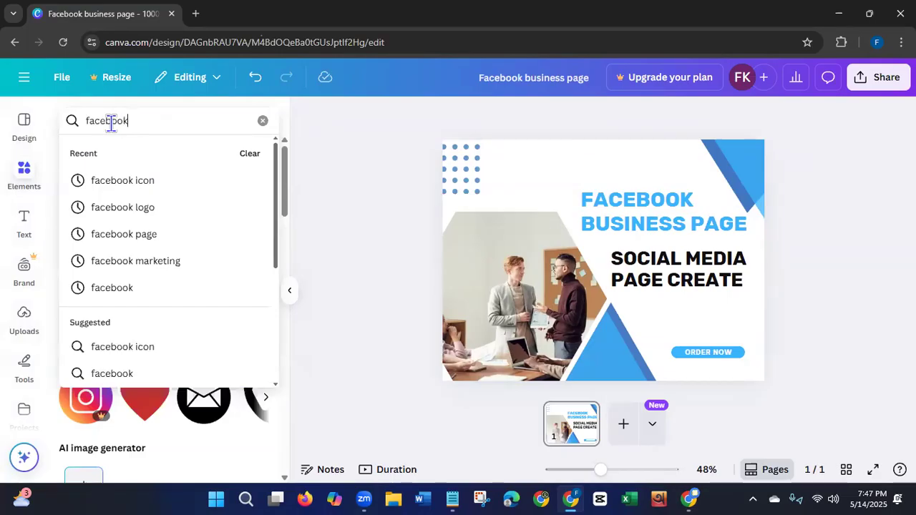
text(book)
key(Return)
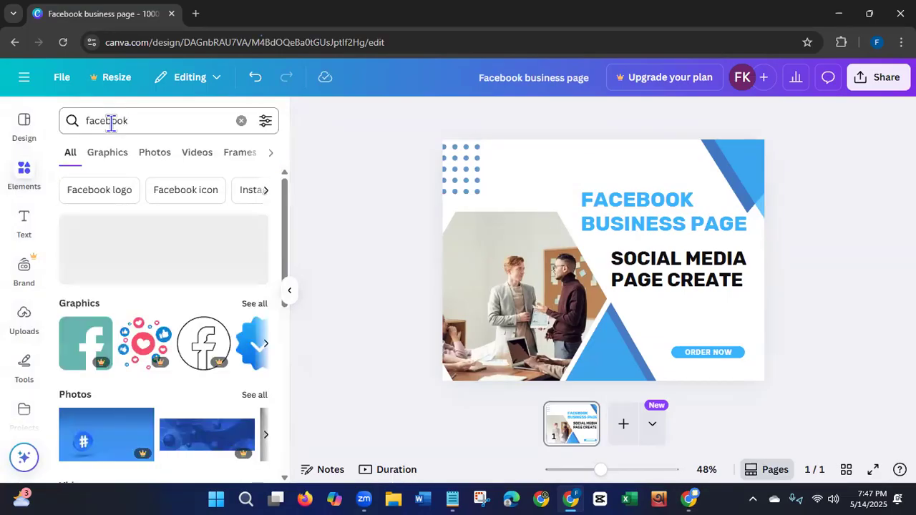
click(254, 396)
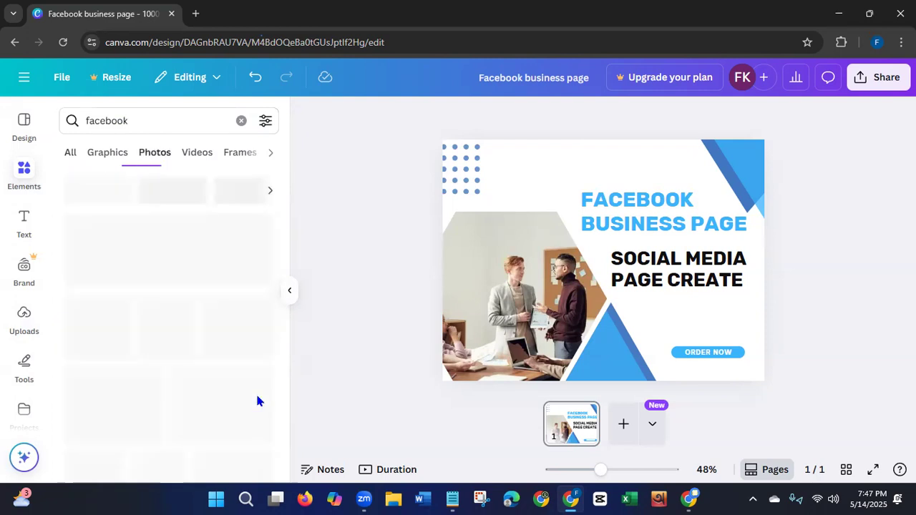
Replace the framed business photo with the picture of hands holding a phone above a laptop keyboard.
scroll(282, 265, down, 2)
scroll(278, 285, down, 1)
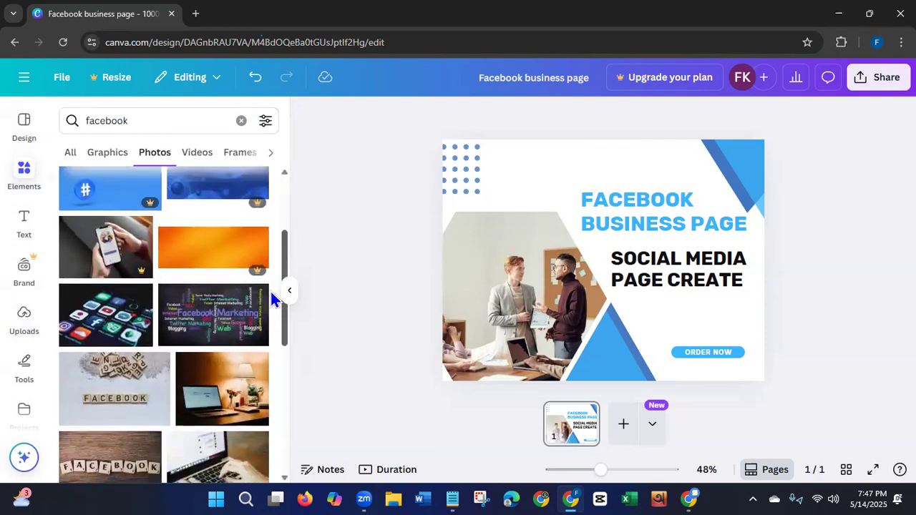
scroll(271, 315, down, 2)
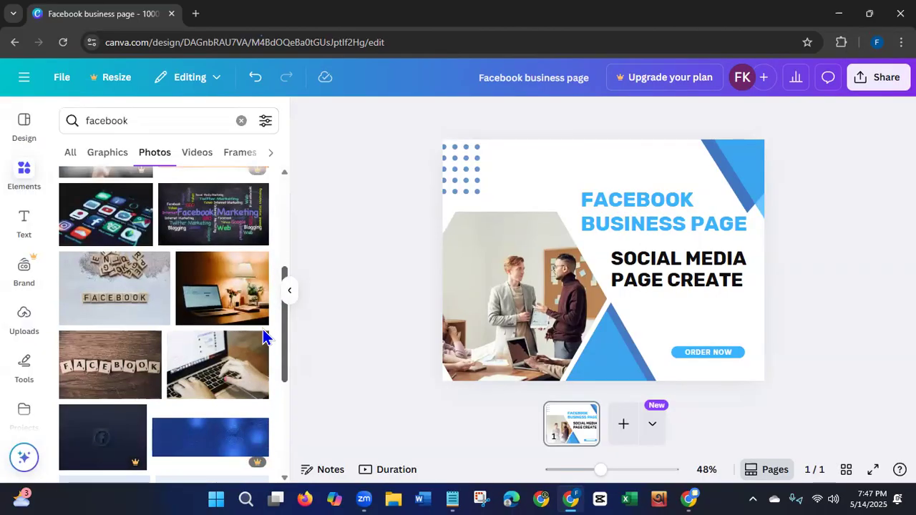
scroll(264, 337, down, 4)
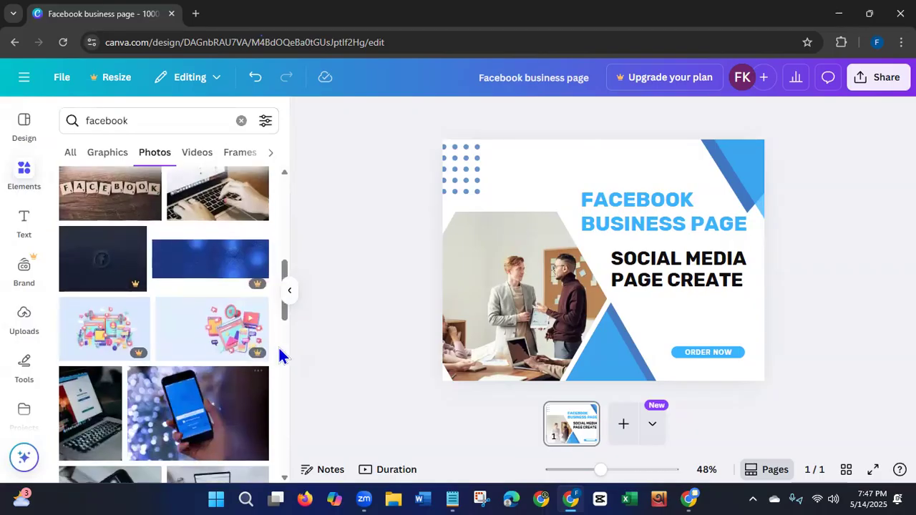
drag(287, 313, 275, 371)
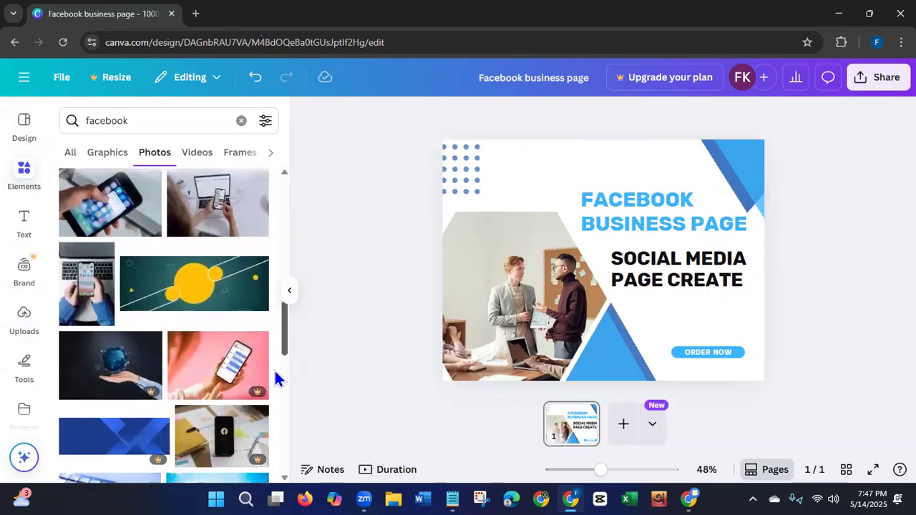
click(93, 309)
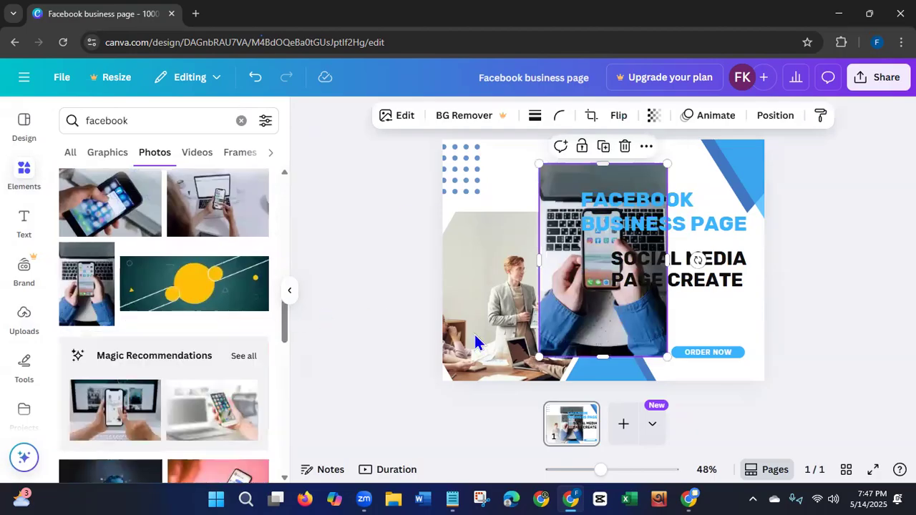
drag(593, 335, 494, 361)
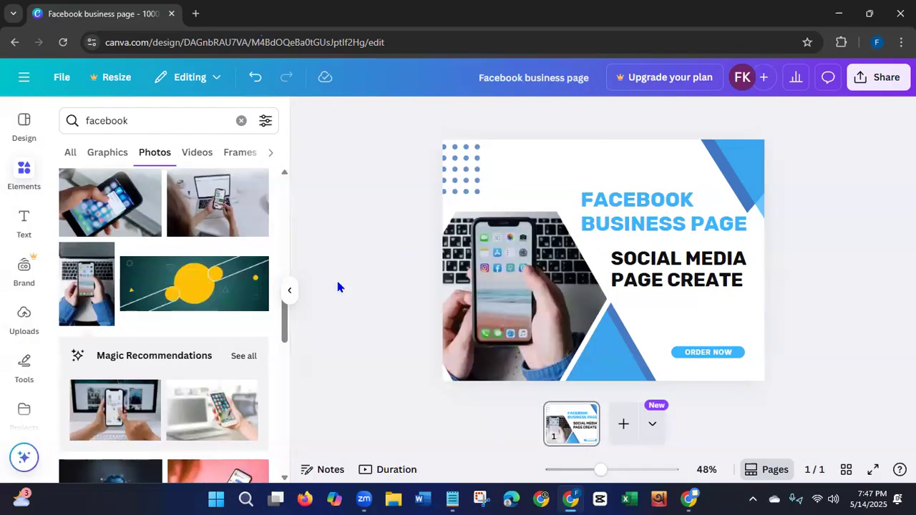
Fill the photo frame with the recommended free picture of hands using a phone in front of a desktop monitor.
drag(285, 327, 285, 347)
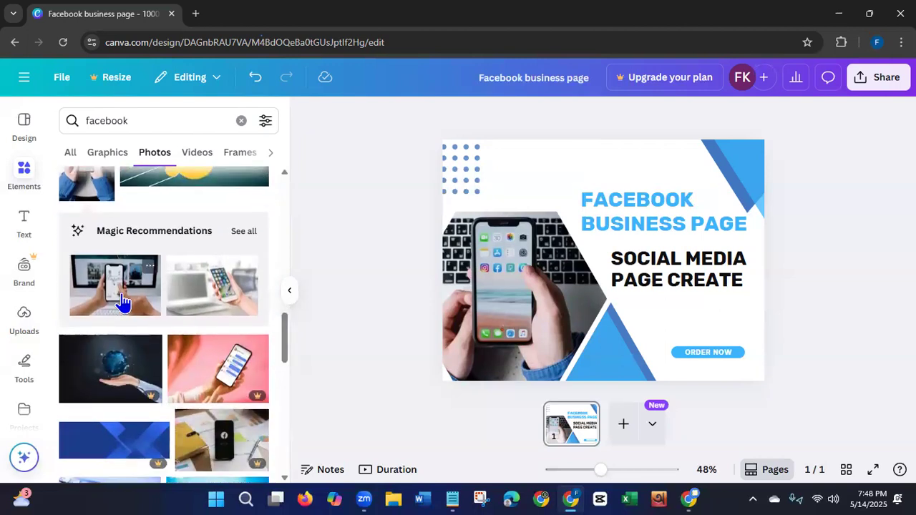
click(122, 301)
drag(494, 282, 458, 300)
click(344, 324)
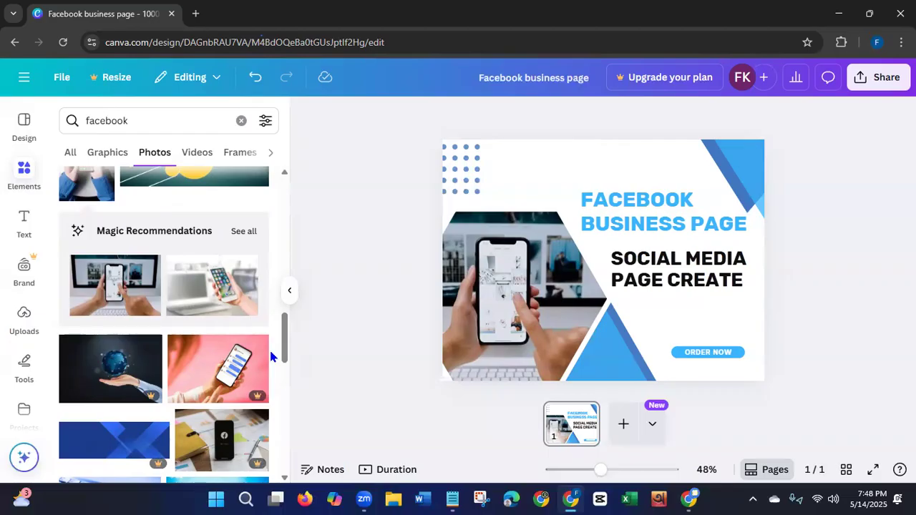
Switch to Notepad, copy "You Will get a fully optimized Facebook business page and social media" from the notes, and return to the design.
click(454, 495)
drag(714, 325, 734, 147)
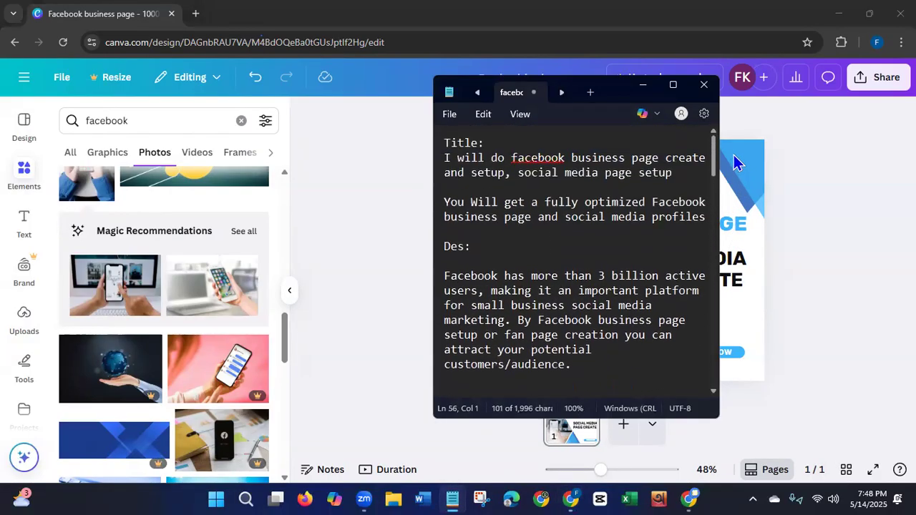
drag(443, 203, 645, 223)
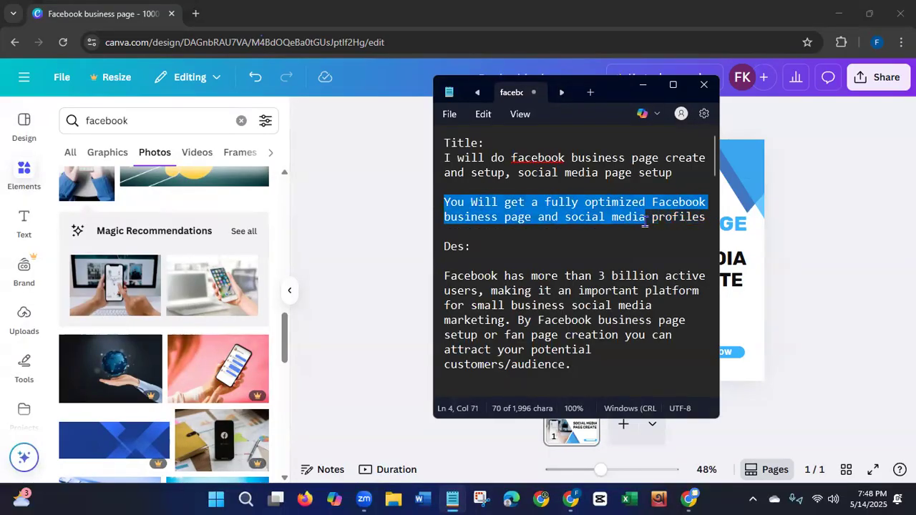
right_click(602, 213)
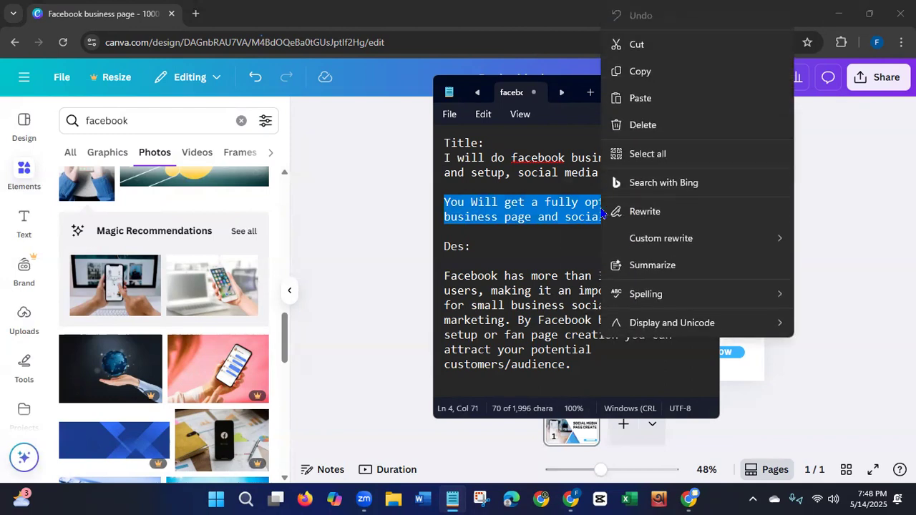
click(624, 70)
click(643, 86)
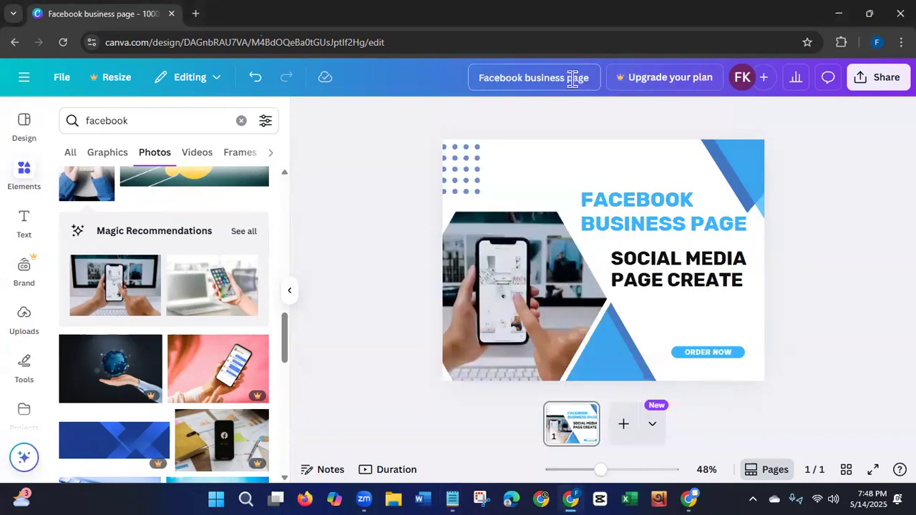
Rename the design by pasting the copied text and adding "pages" at its end.
drag(593, 78, 465, 82)
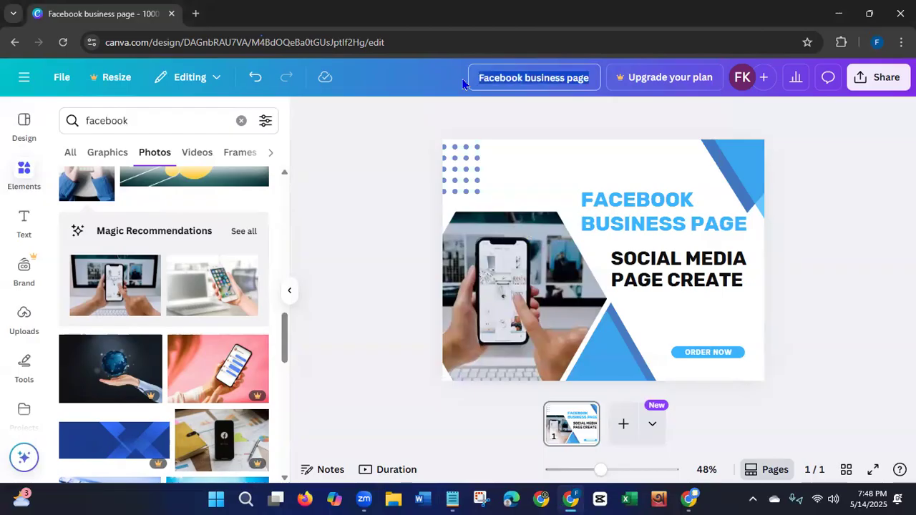
key(BackSpace)
key(ctrl+v)
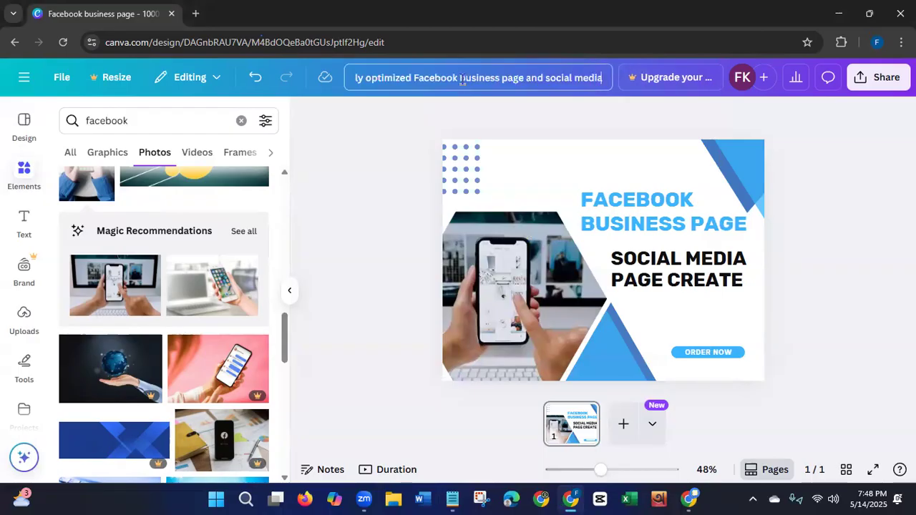
text(page)
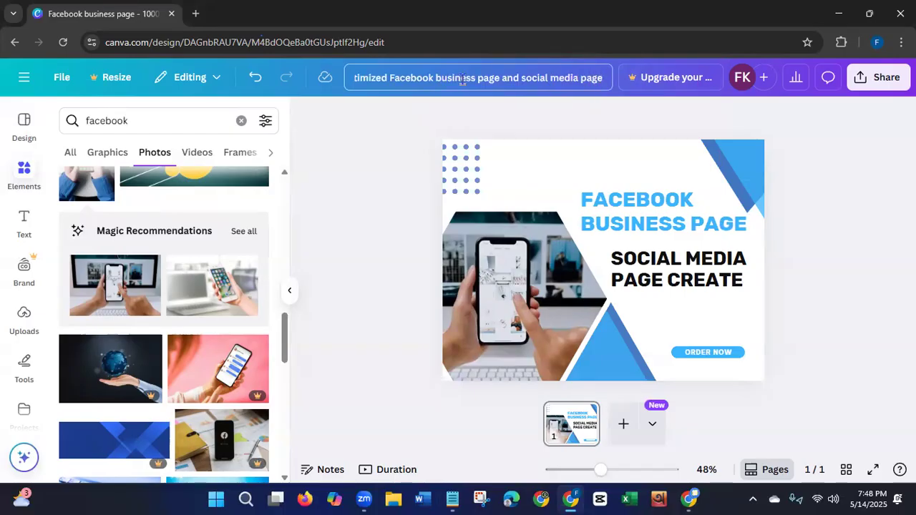
text(s)
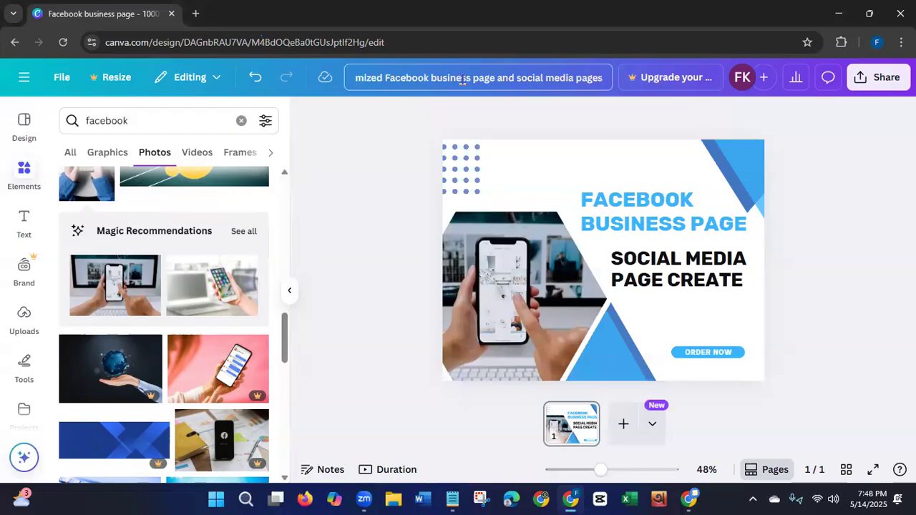
key(Return)
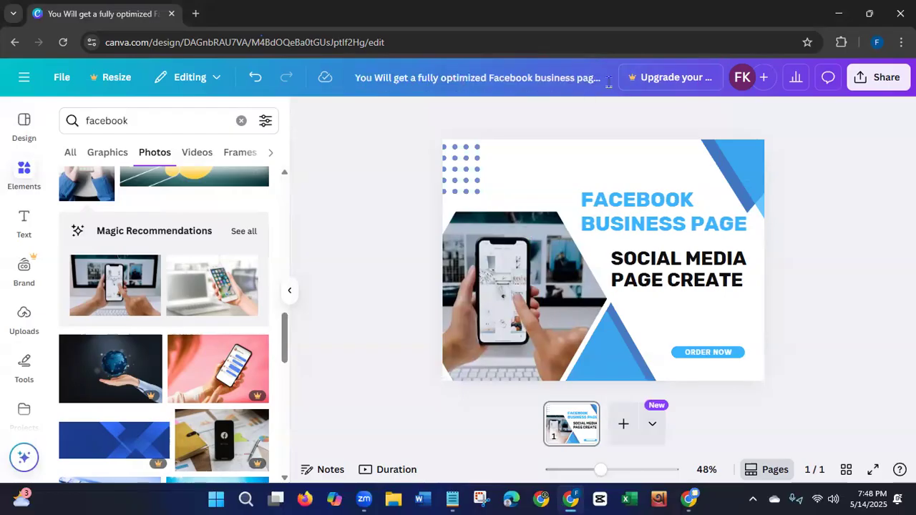
Download the finished design as a JPG file.
click(891, 81)
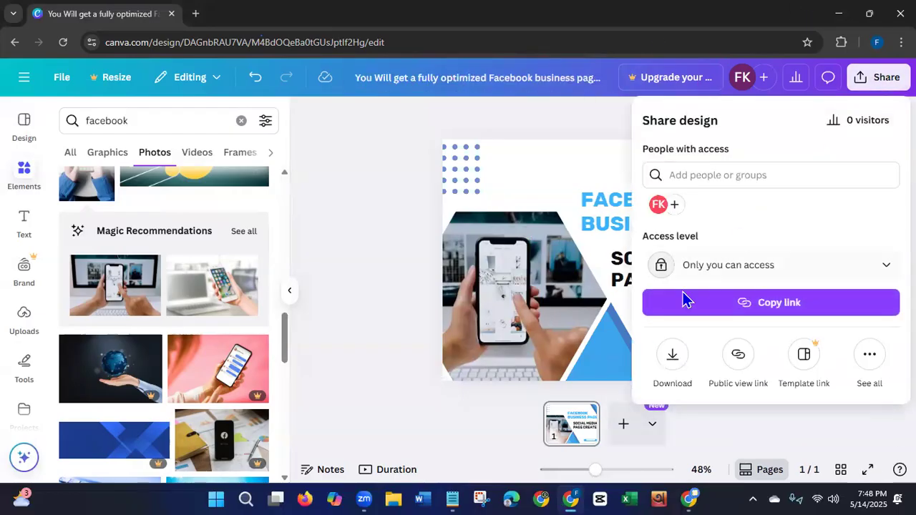
click(673, 362)
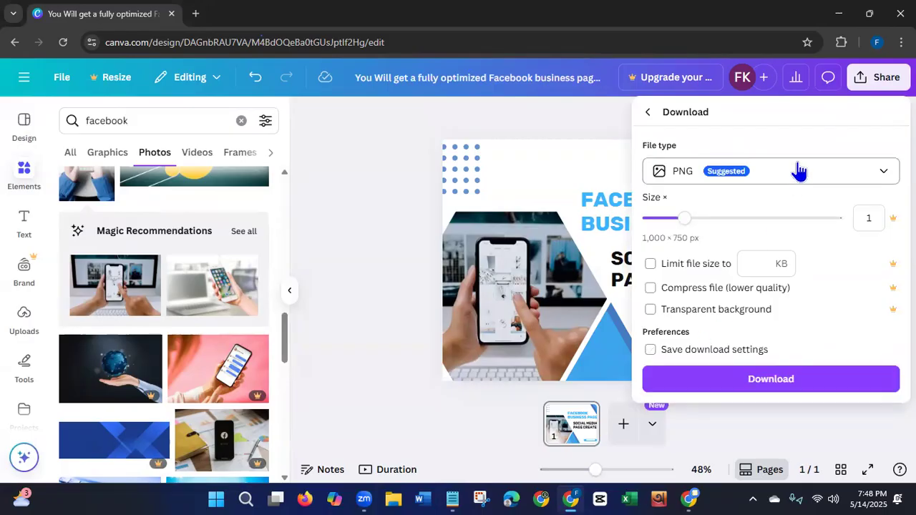
click(796, 171)
click(690, 211)
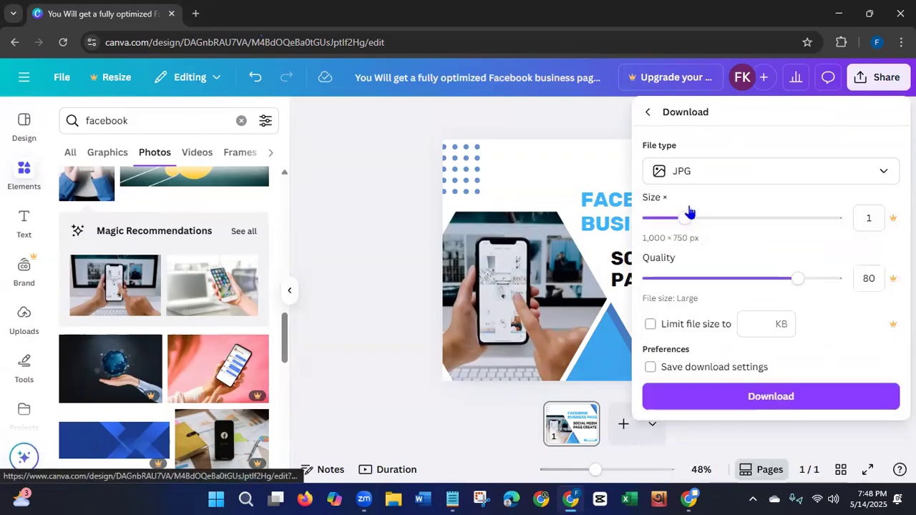
click(748, 396)
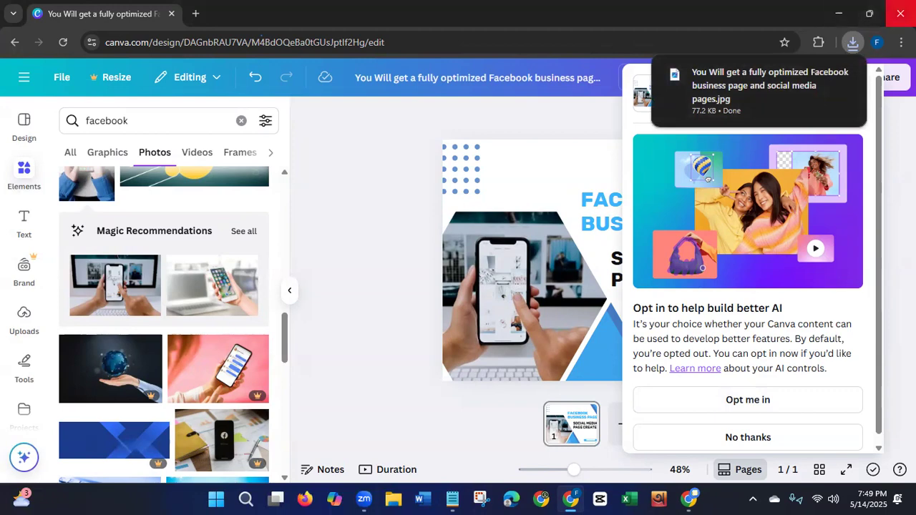
Close the Canva window, minimize the Upwork window, and open the Downloads folder in File Explorer.
click(901, 13)
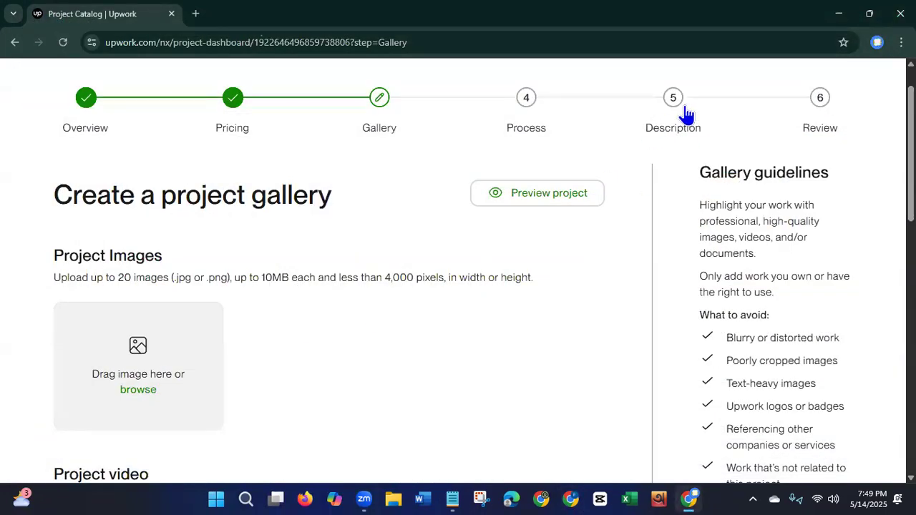
click(839, 14)
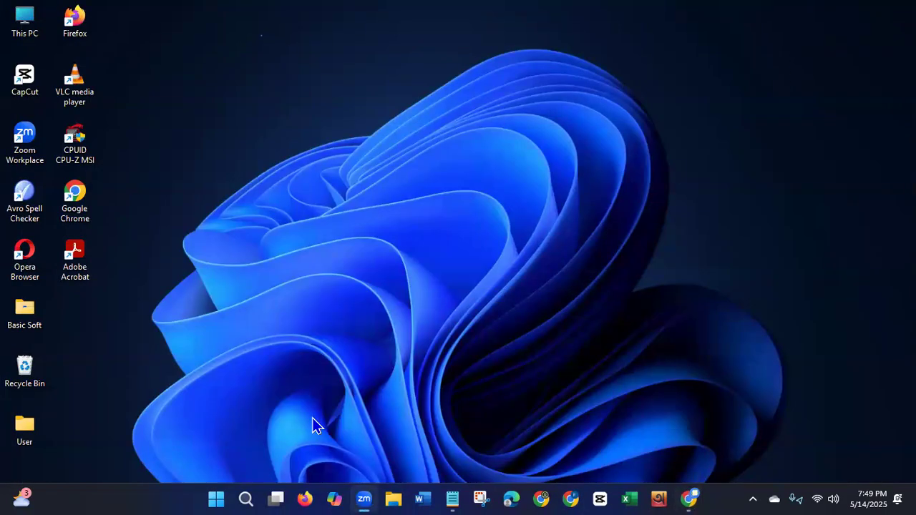
click(391, 496)
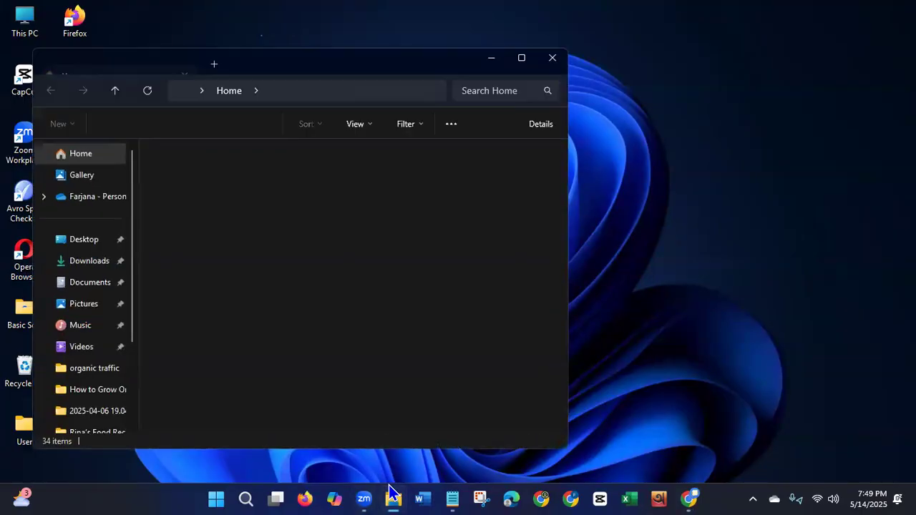
click(76, 264)
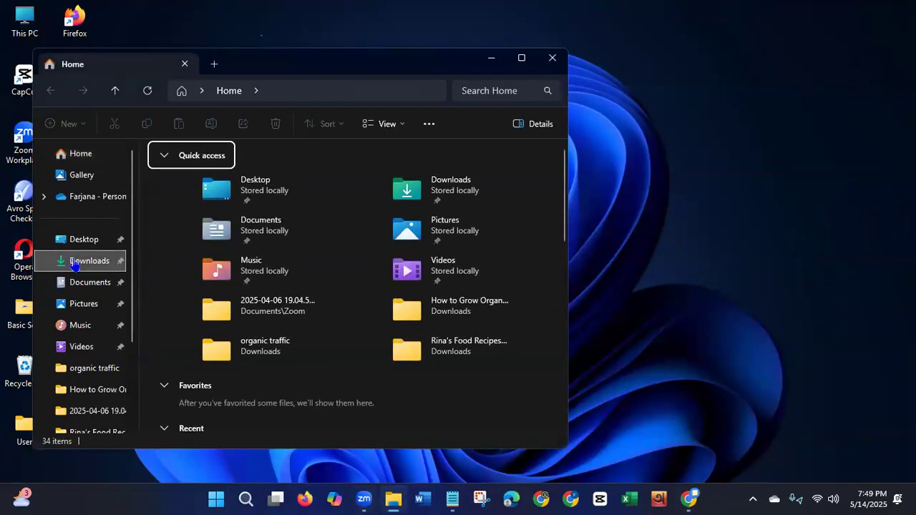
right_click(260, 187)
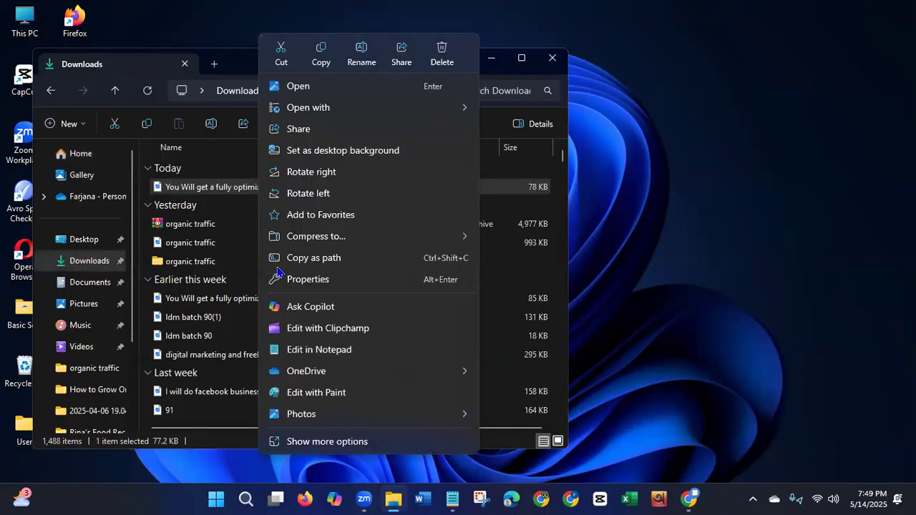
click(713, 426)
click(289, 206)
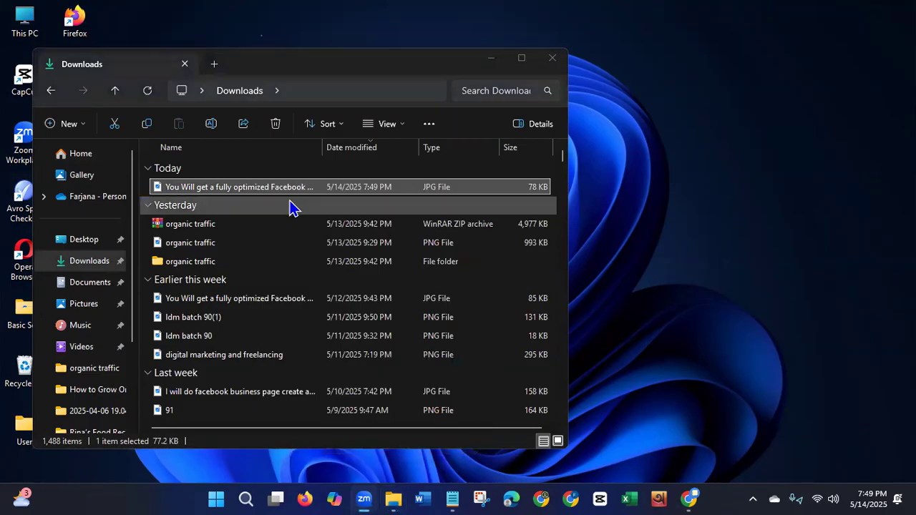
Open the properties of today's downloaded JPG, clear the folder window out of the way, and show the file's details.
right_click(295, 188)
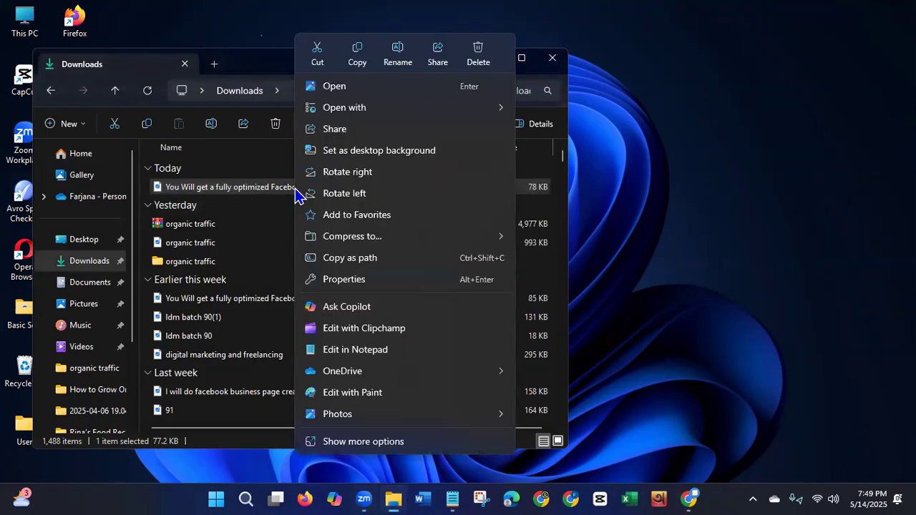
click(330, 442)
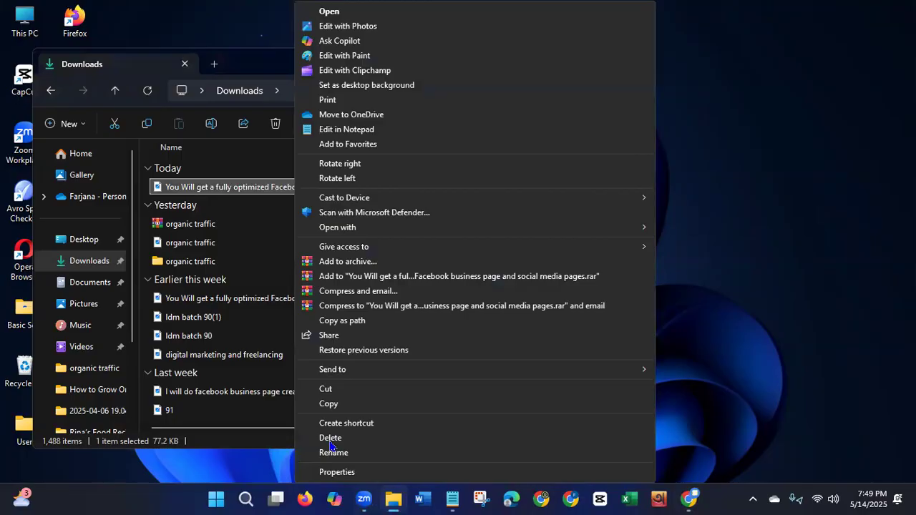
click(330, 472)
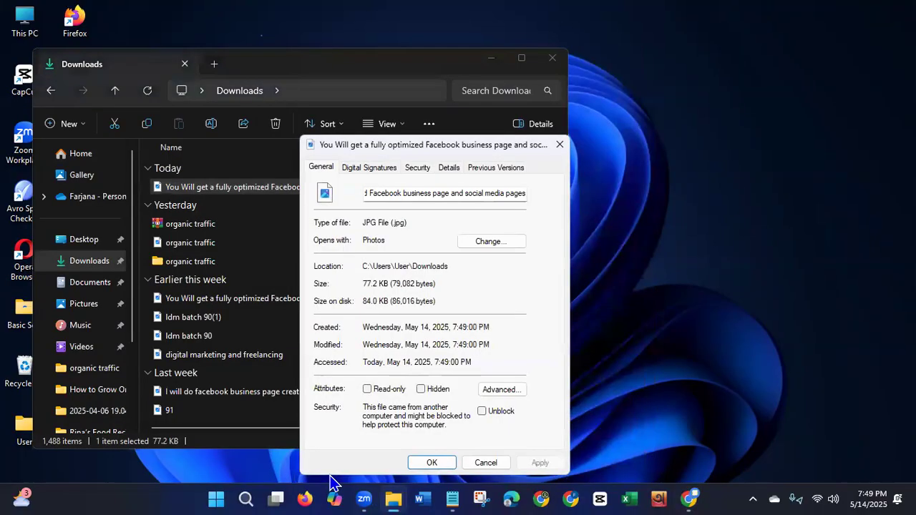
click(399, 75)
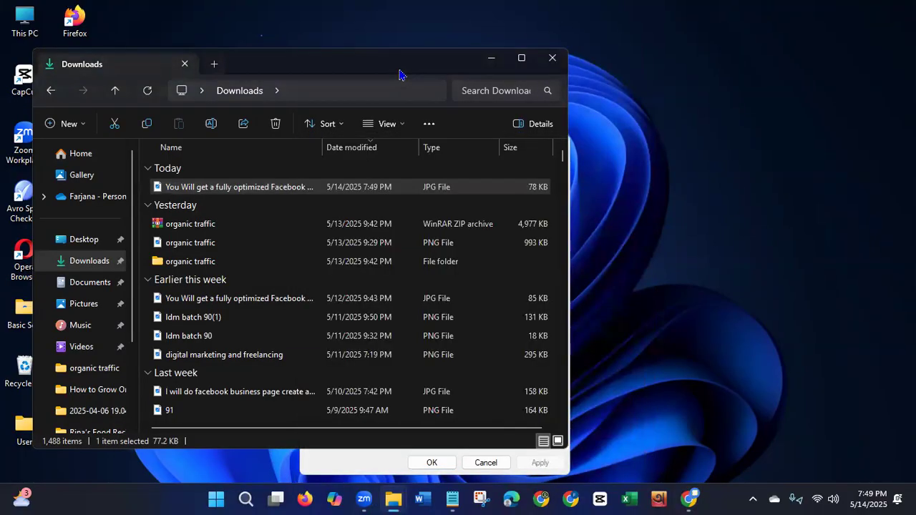
click(520, 84)
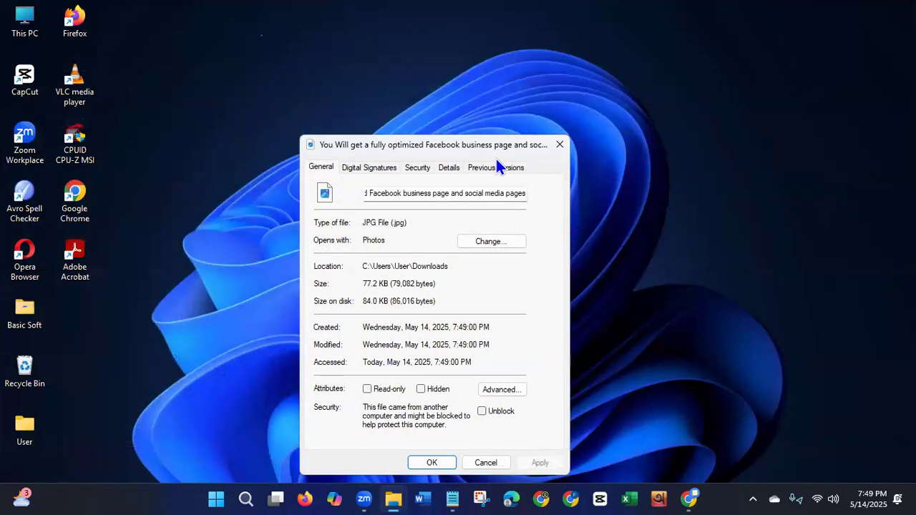
drag(476, 150, 525, 108)
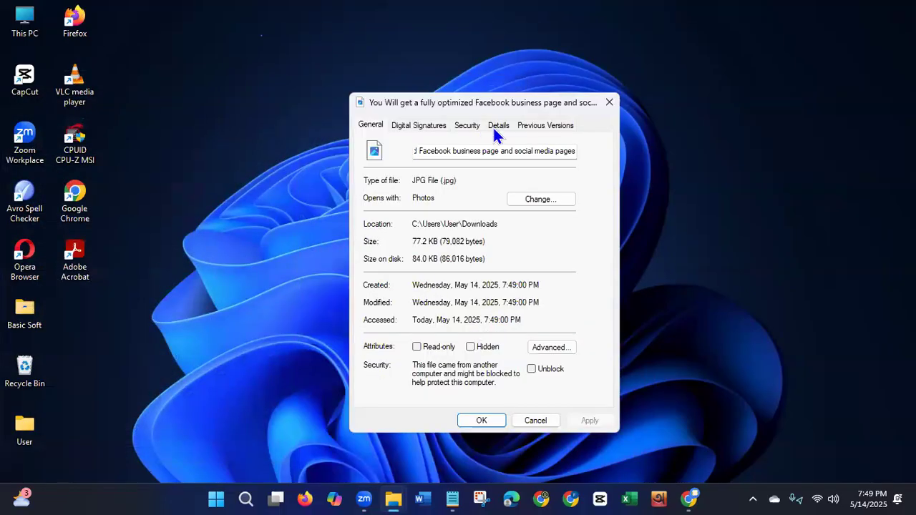
click(497, 126)
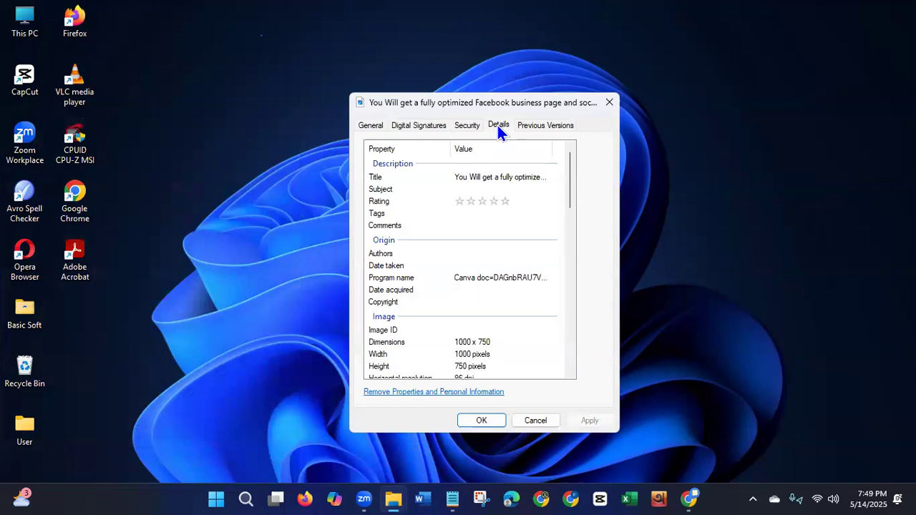
Set the image's Subject to "You Will get a fully optimized Facebook business page and social media pages".
click(512, 189)
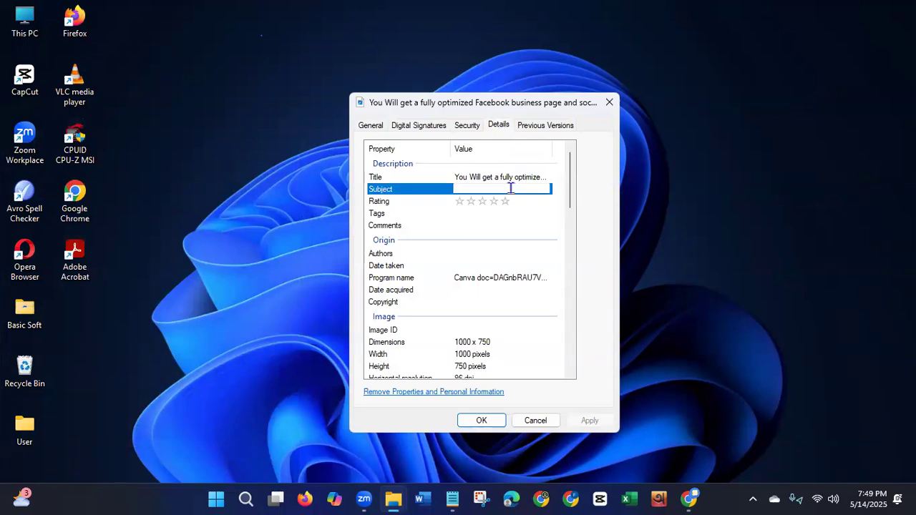
text(You Will get a fully optimized Facebook business page and social media)
text(pages)
key(Return)
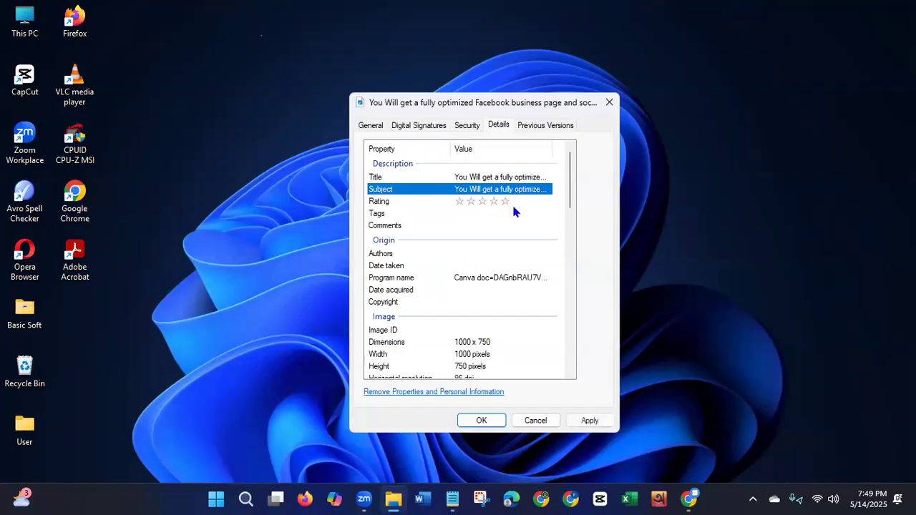
Rate the image five stars and add the tag "You Will get a fully optimized Facebook business page and social media".
click(504, 201)
click(504, 212)
text(You Will get a fully optimized Facebook business page and social media)
text(;)
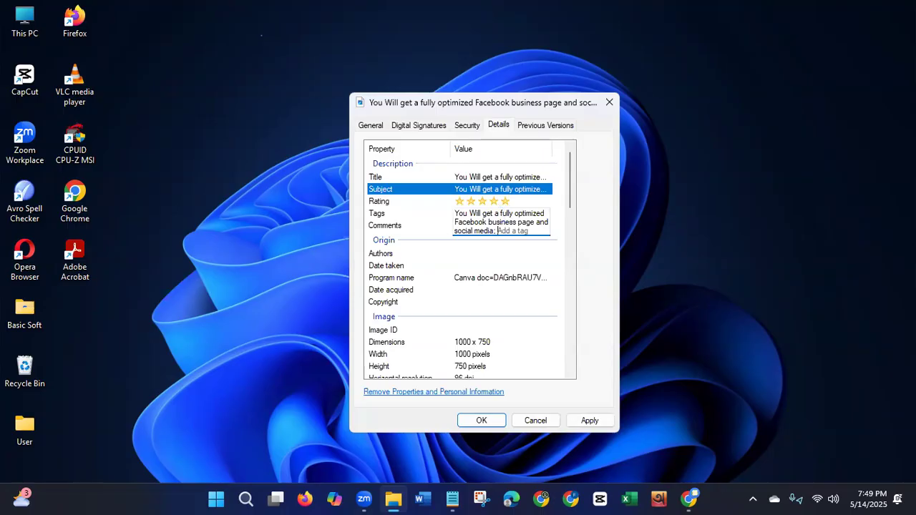
Add the tags "facebook", "facebookpage", "facebook business page" and "facebook marketing" to the image.
text( facebook; )
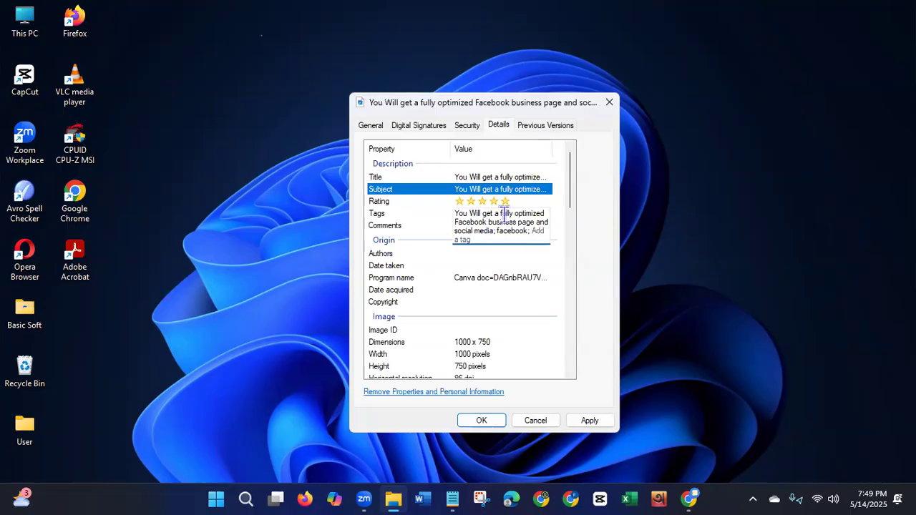
text(faceboo)
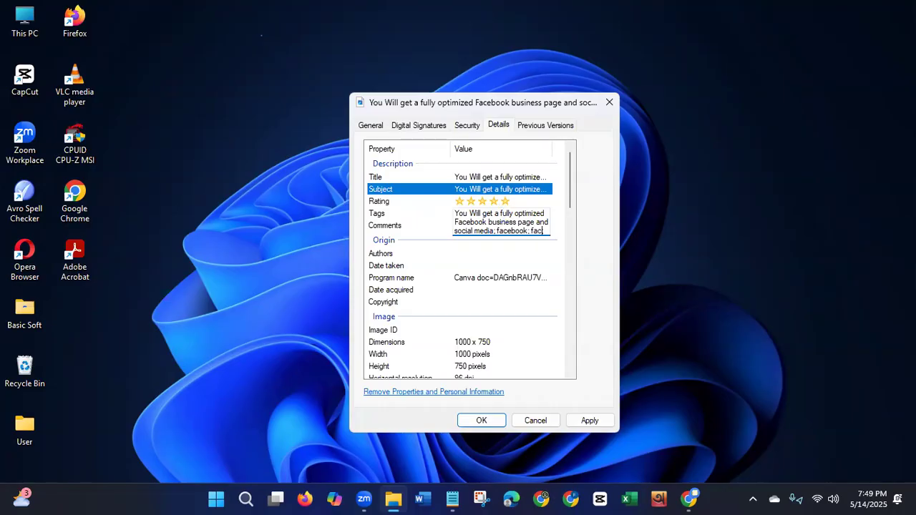
text(k;)
key(BackSpace)
text(page)
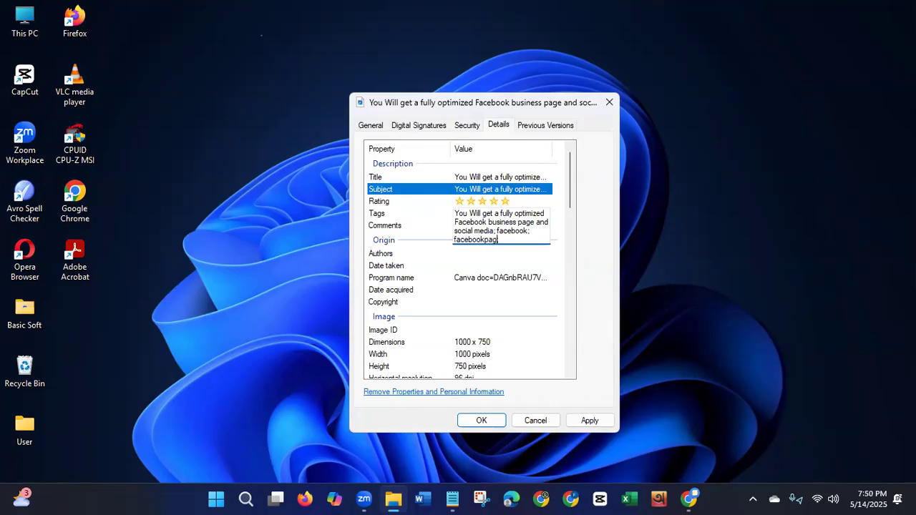
text(; facebook busine)
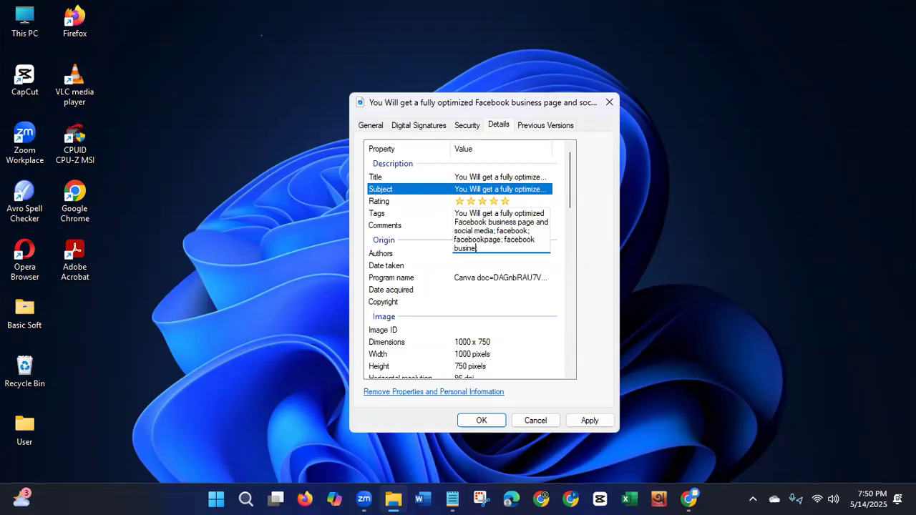
text(ss pag)
text(e;)
text(;facebook marketing;)
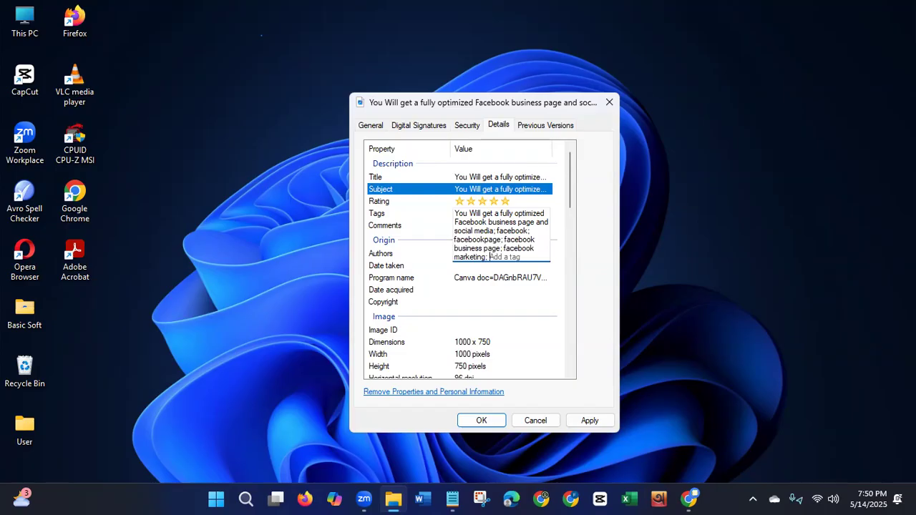
Add "facebook fan page" as the last tag of the image.
click(370, 68)
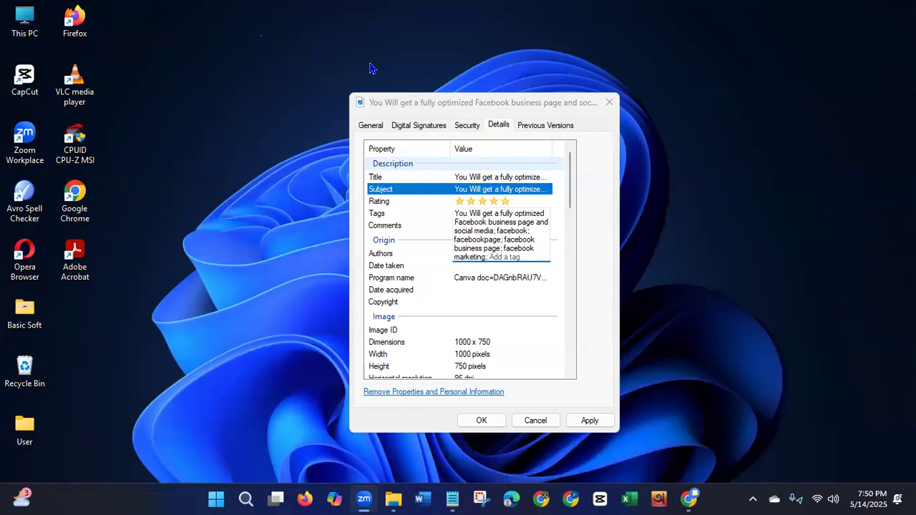
click(499, 258)
text(faceb)
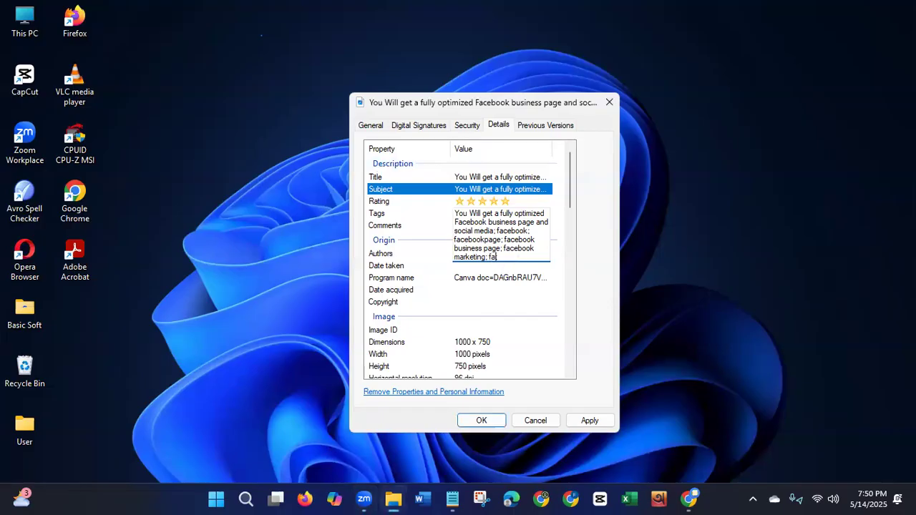
text(ook fa;n page)
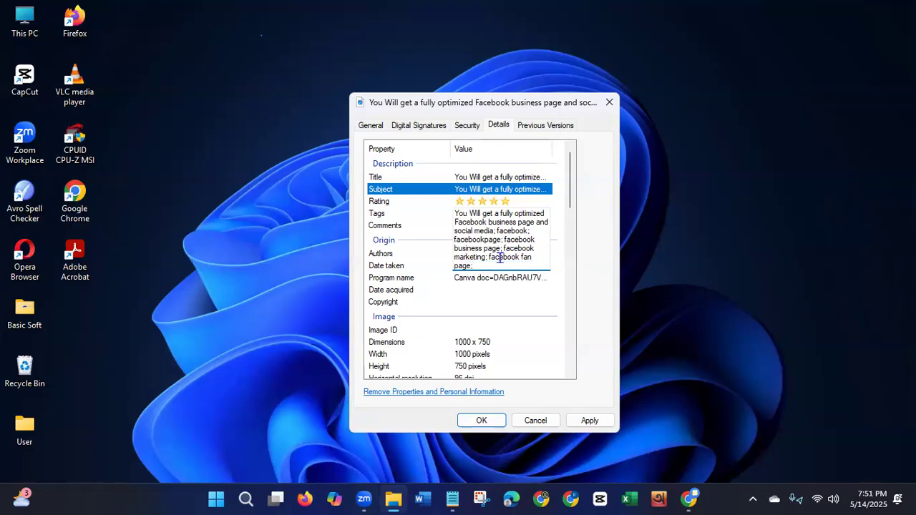
text(;)
Copy the complete tag text and paste it into the image's Comments property.
key(ctrl+a)
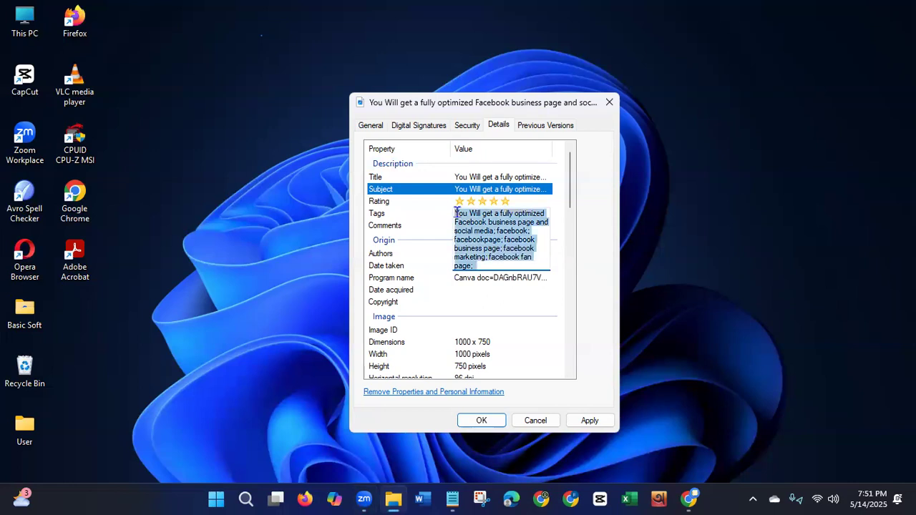
key(Return)
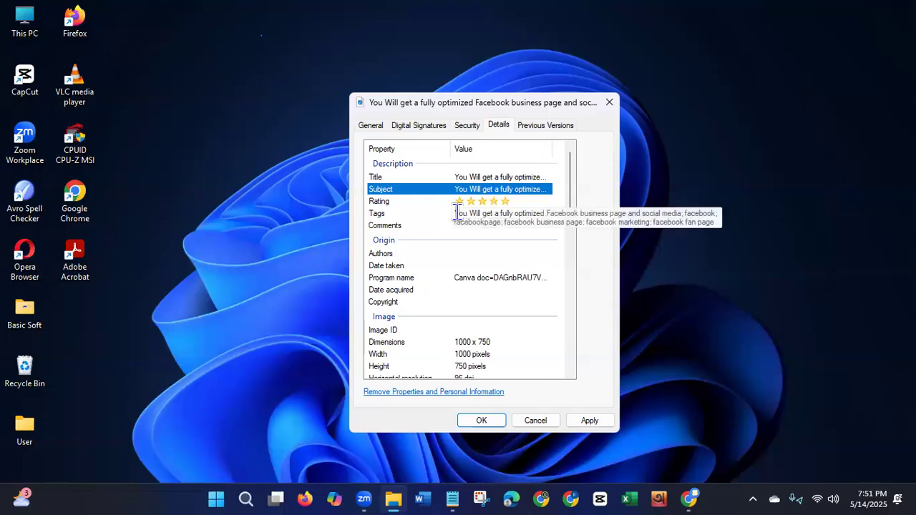
click(464, 228)
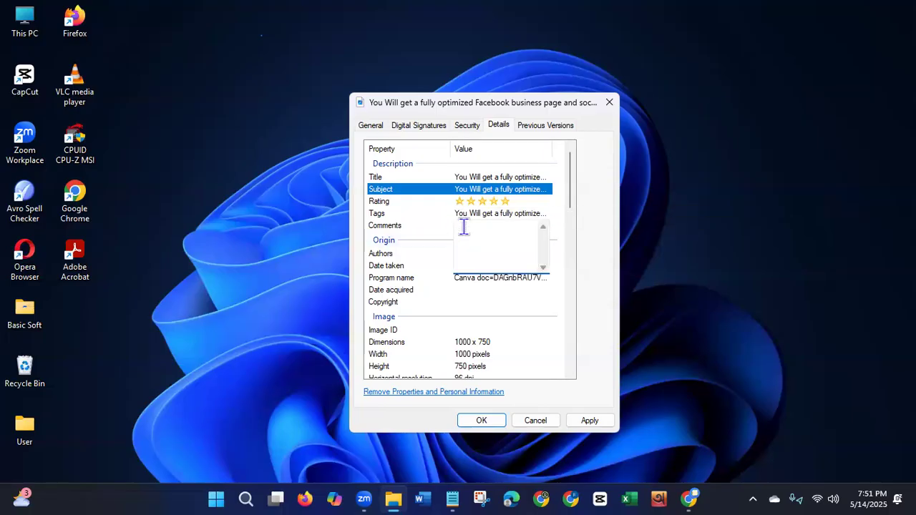
key(ctrl+v)
key(Return)
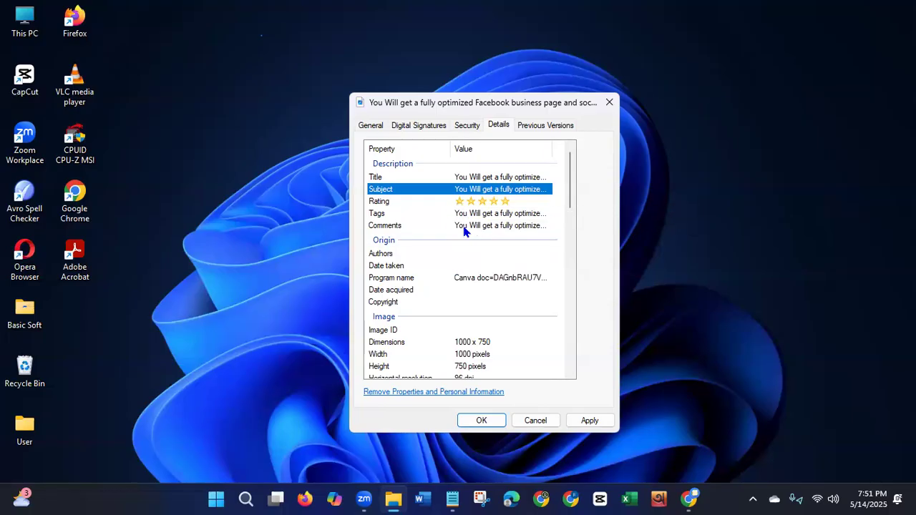
Enter the author's full name in the Authors property and open the Copyright property for editing.
click(472, 254)
text(Farjana Khanam)
click(502, 265)
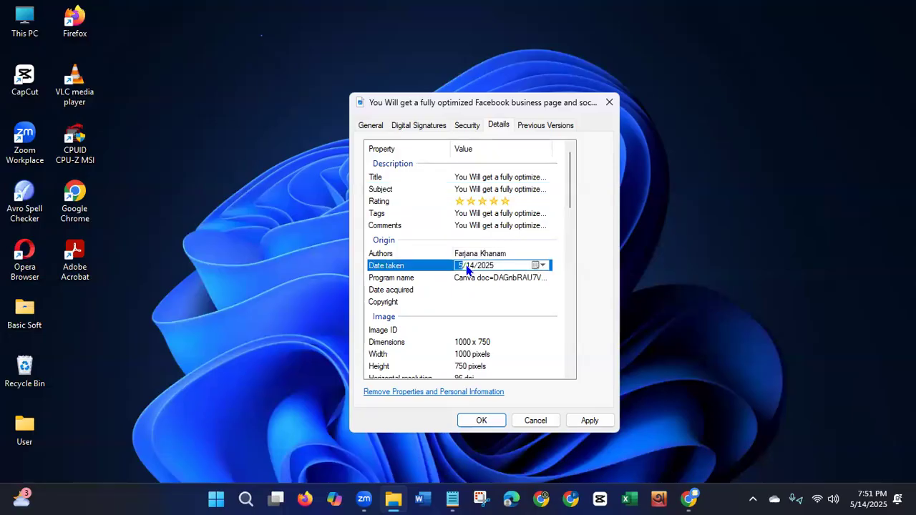
drag(570, 200, 568, 214)
click(503, 252)
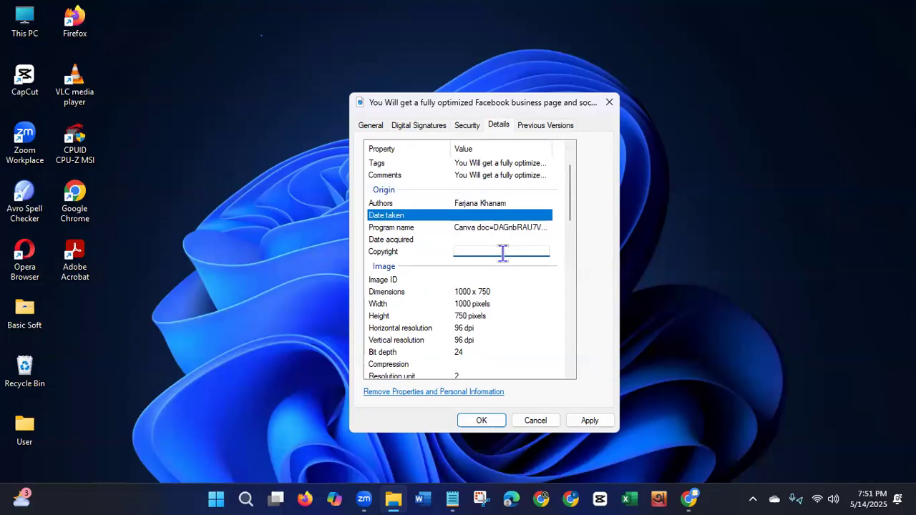
click(687, 500)
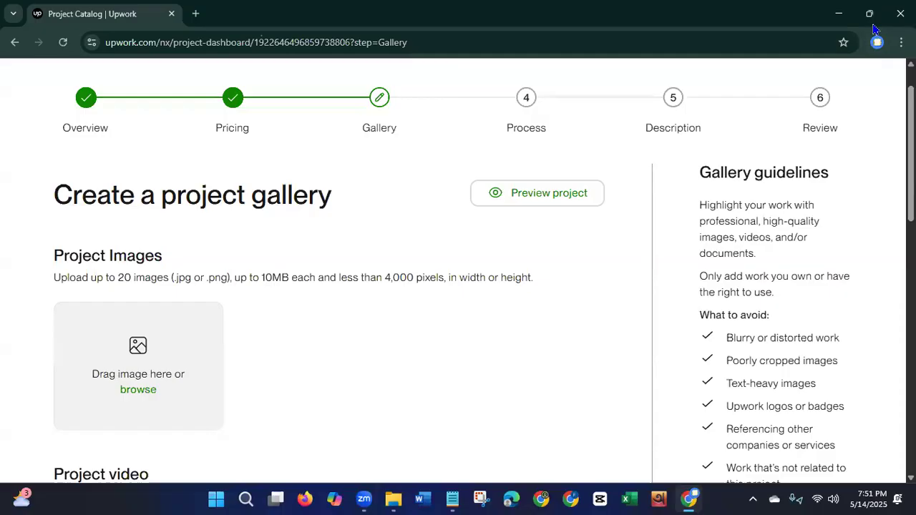
click(838, 14)
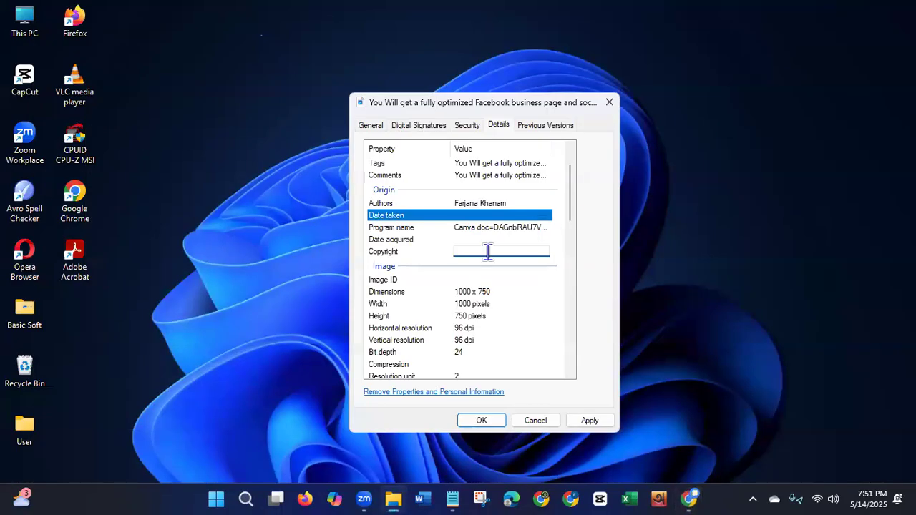
text(htt)
text(pa)
text(:)
text(//)
text(www.)
text(upwo)
text(rk)
text(.com)
text(/)
text(farjana)
text(kha)
text(nam)
key(Return)
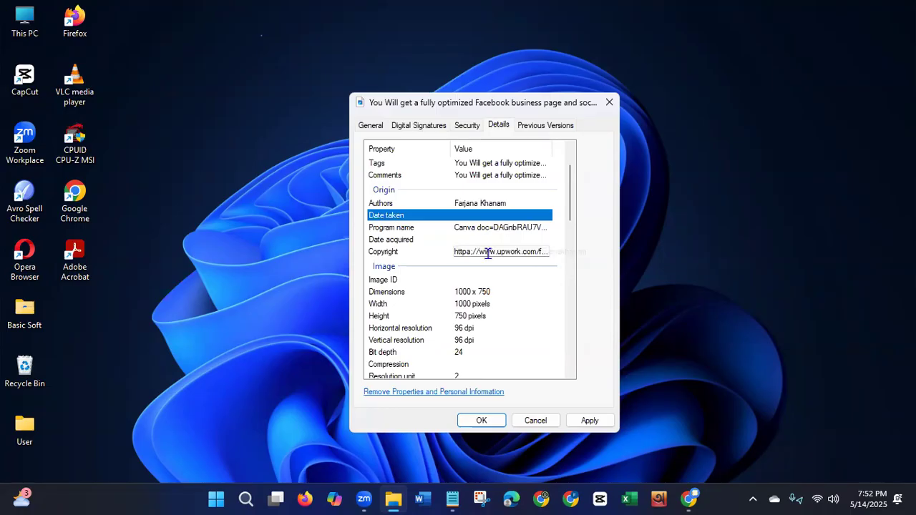
click(591, 424)
click(487, 422)
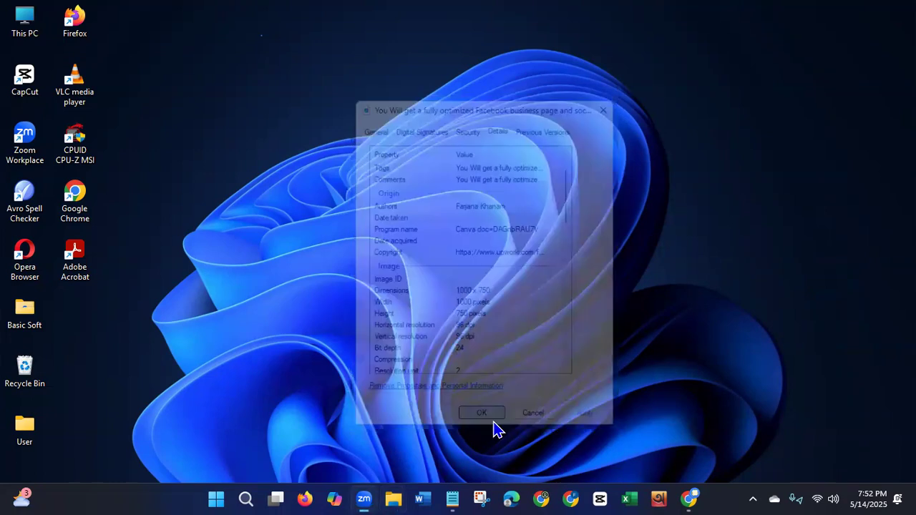
right_click(396, 209)
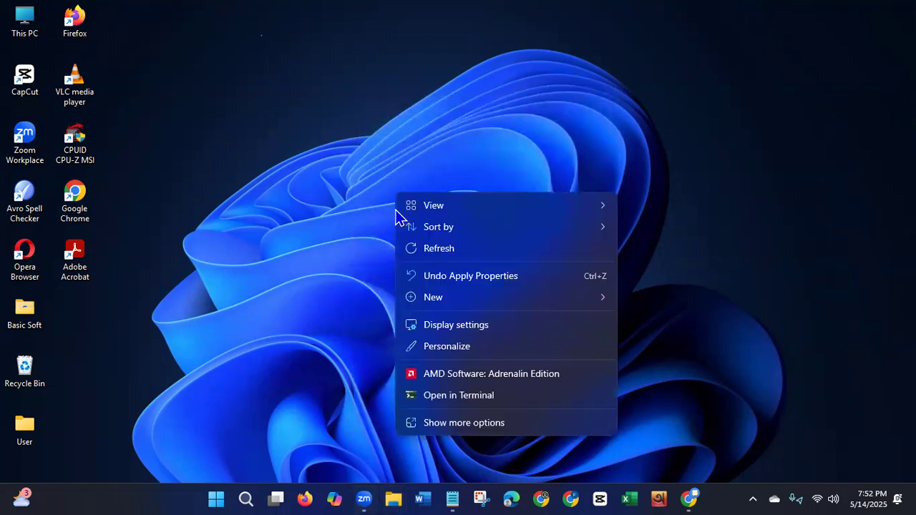
click(436, 254)
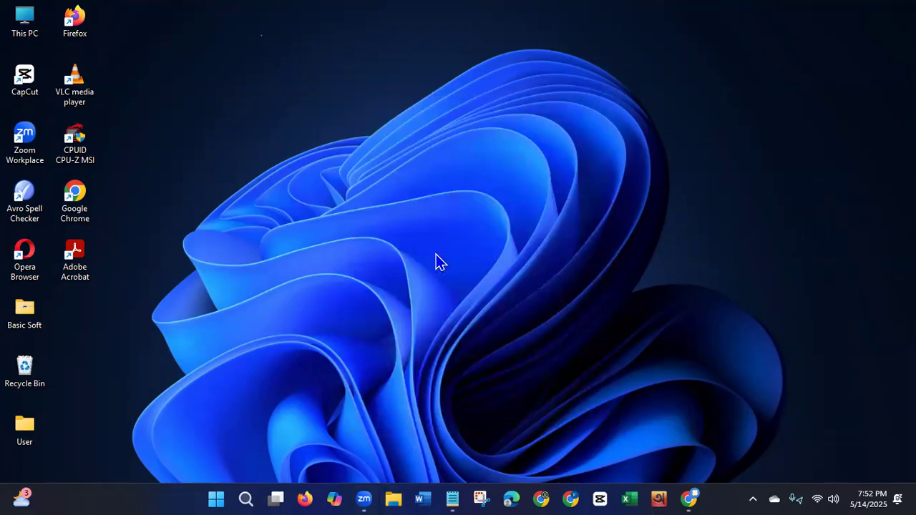
In the Upwork project gallery, upload today's optimized Facebook business page JPG from Downloads with Facebook as its Social Platform.
click(688, 499)
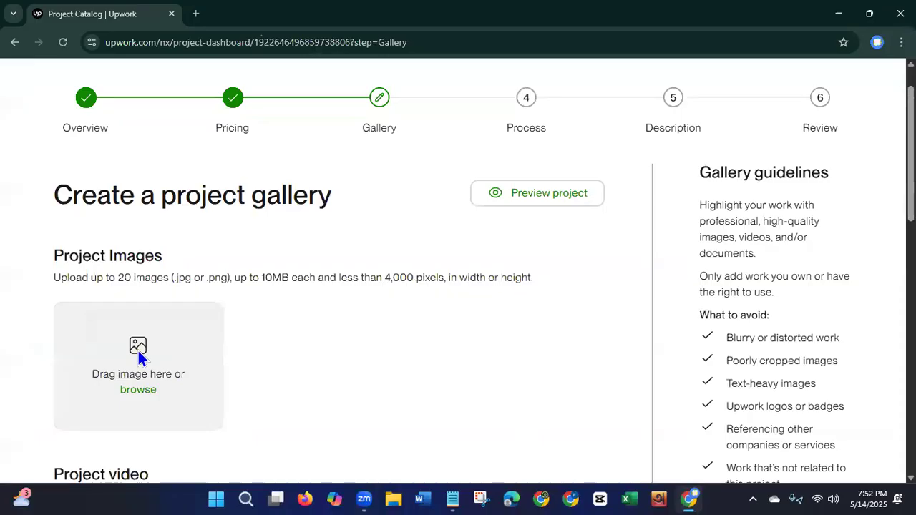
click(131, 390)
click(191, 128)
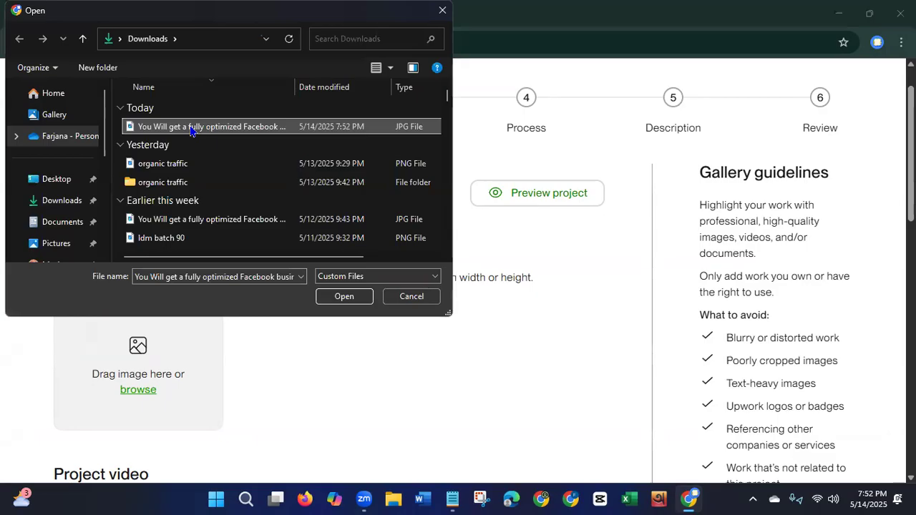
click(365, 296)
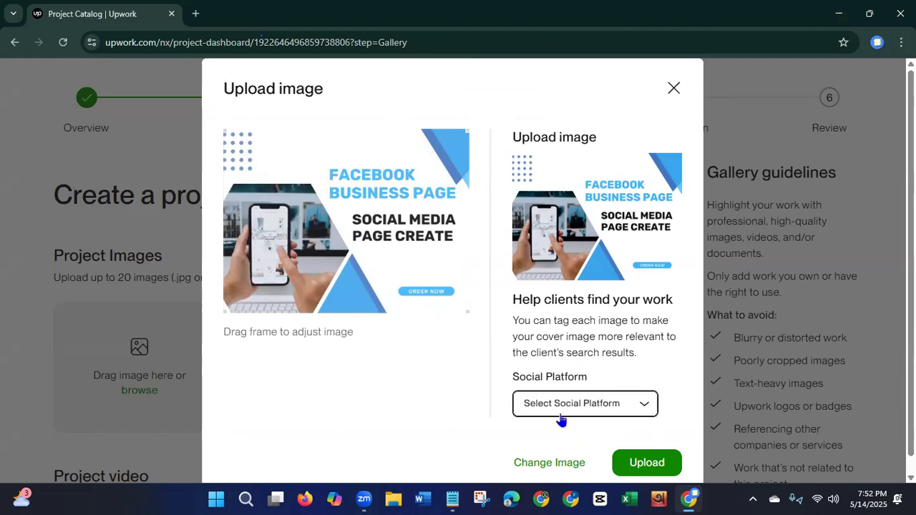
click(646, 407)
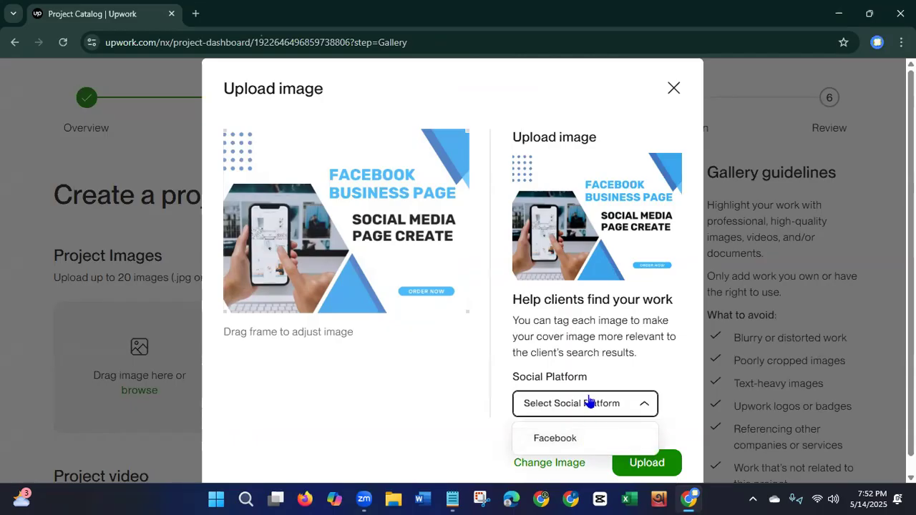
click(587, 439)
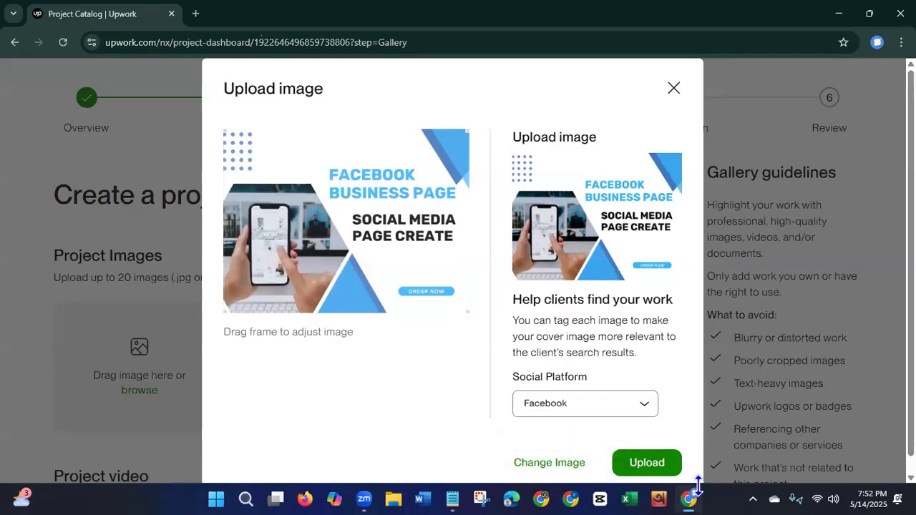
click(636, 471)
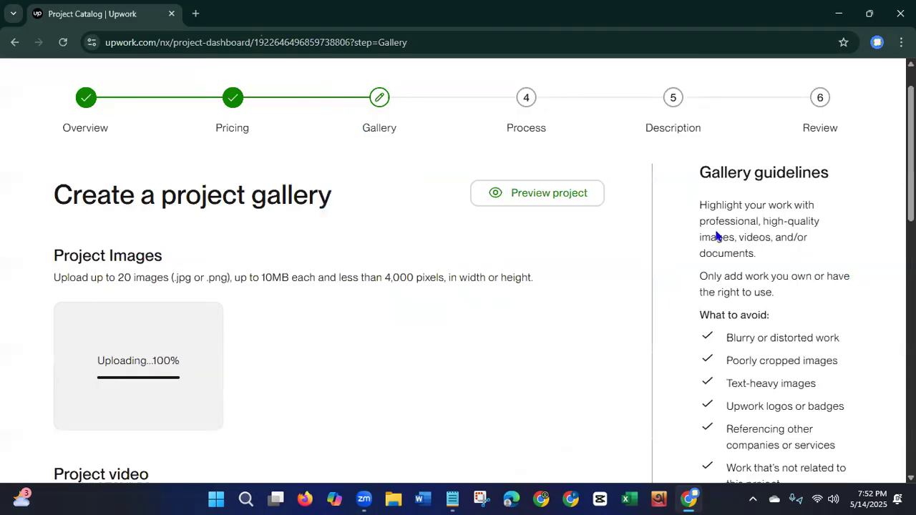
Leave the project video and sample documents empty and continue to the Process stage of the project.
scroll(458, 272, down, 3)
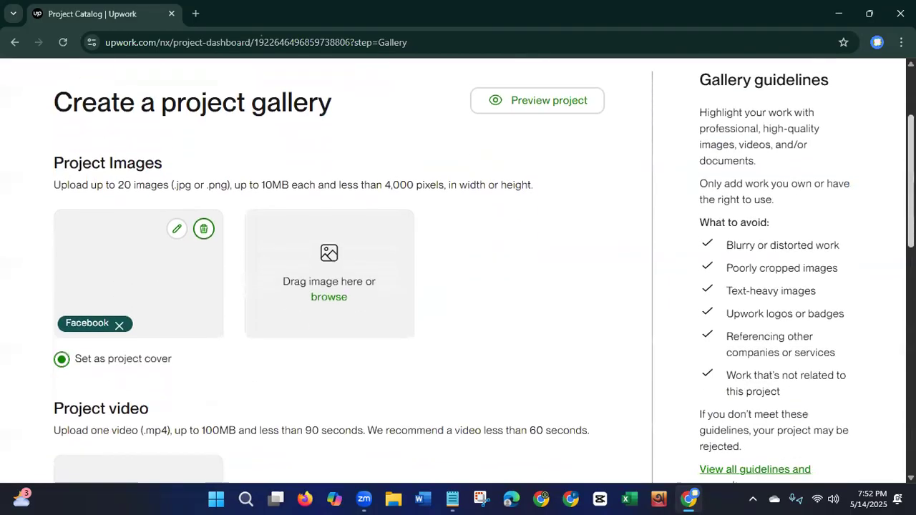
scroll(458, 272, down, 4)
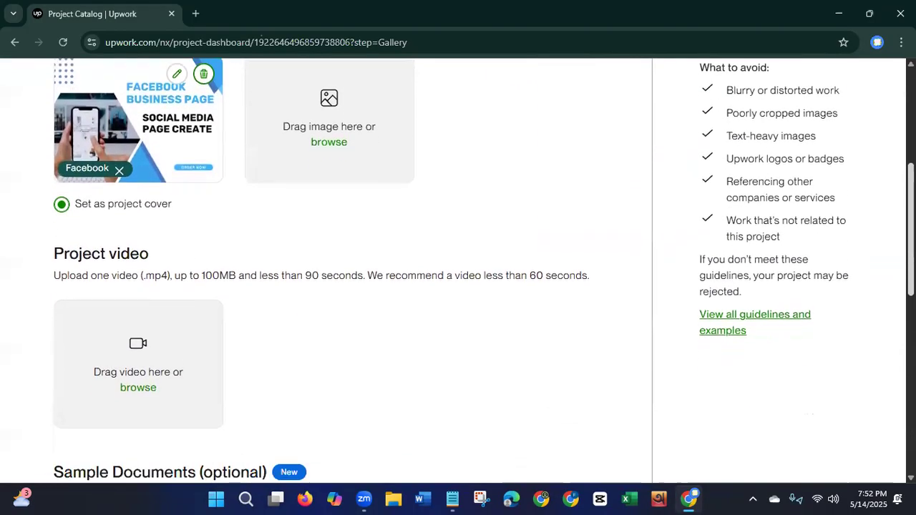
scroll(458, 272, down, 3)
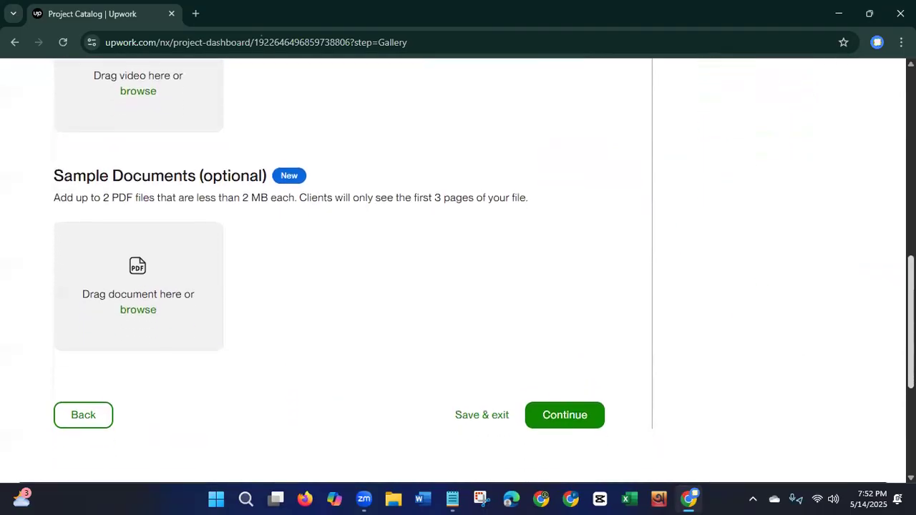
scroll(770, 353, down, 1)
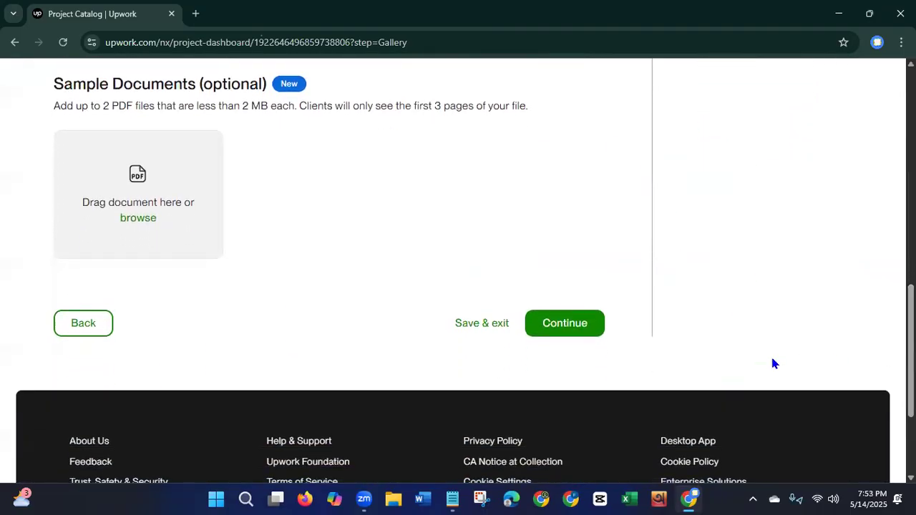
click(571, 334)
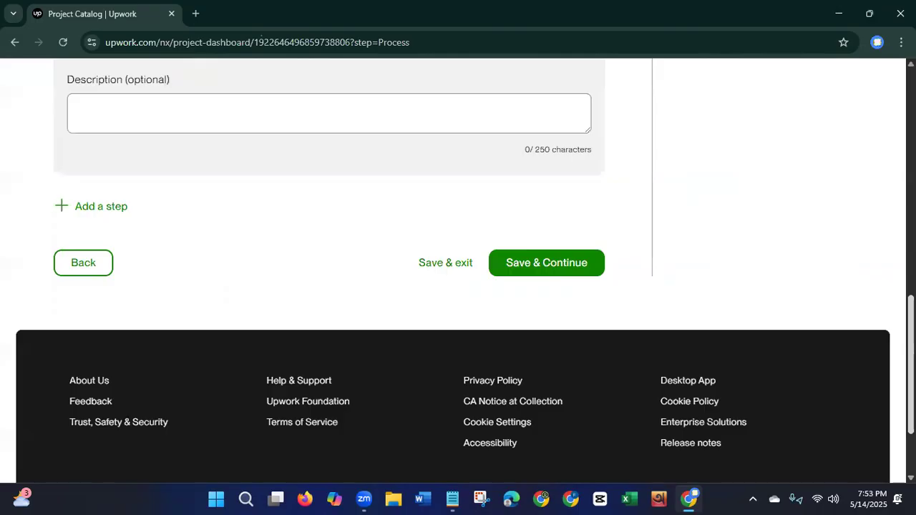
Begin the client requirement with the text "what will you need to start the project? Ans.".
scroll(573, 335, up, 10)
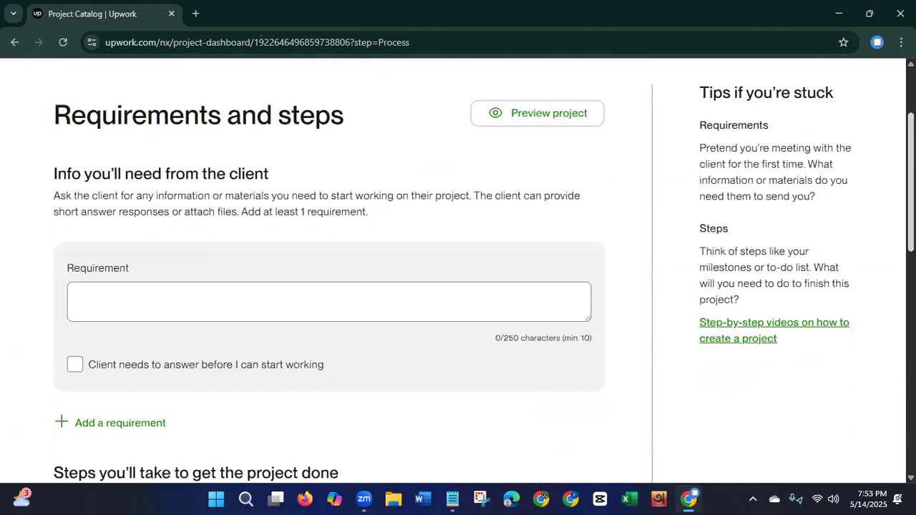
click(178, 320)
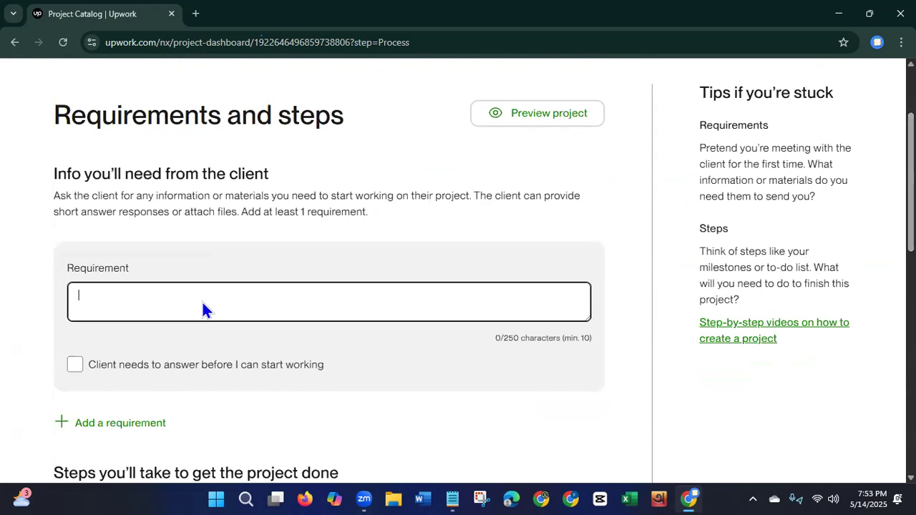
text(what will you need )
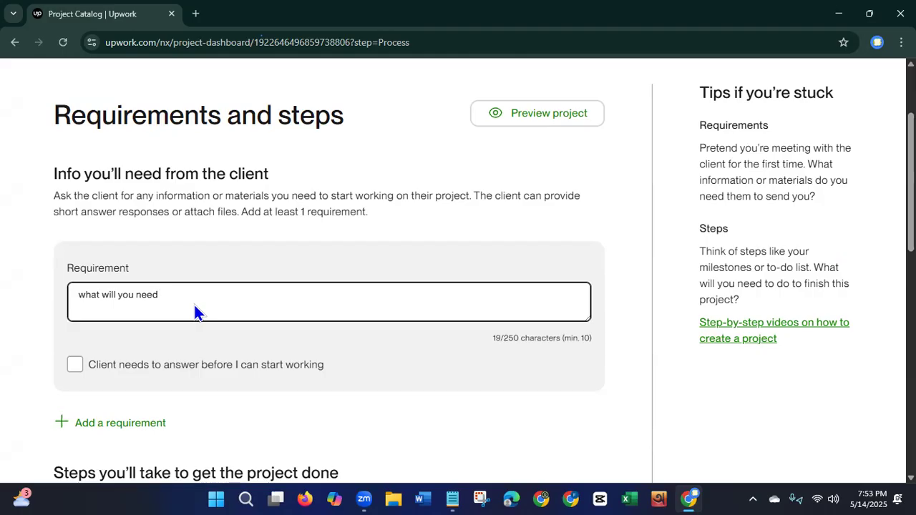
text(to start the project? Ans. )
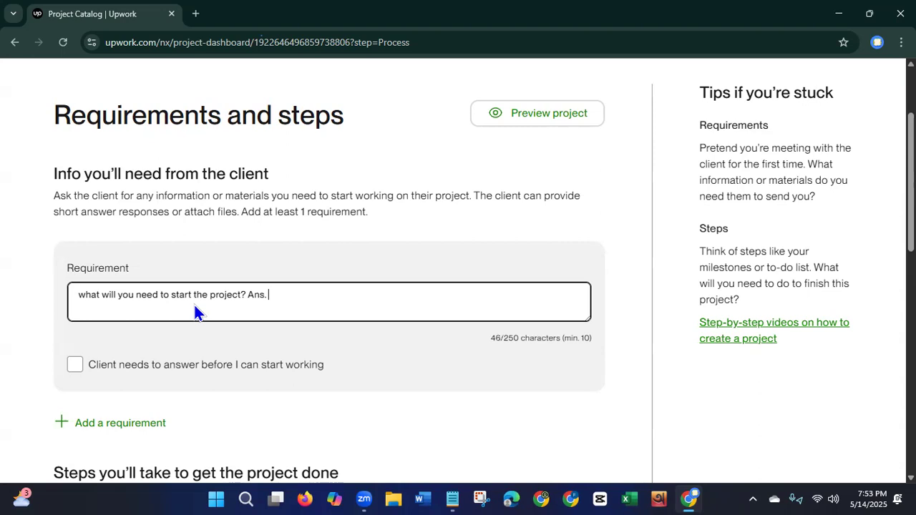
Add "To start the project I'll need your business details and your website link." to the requirement and mark it as needing an answer before work starts.
text(To start the project )
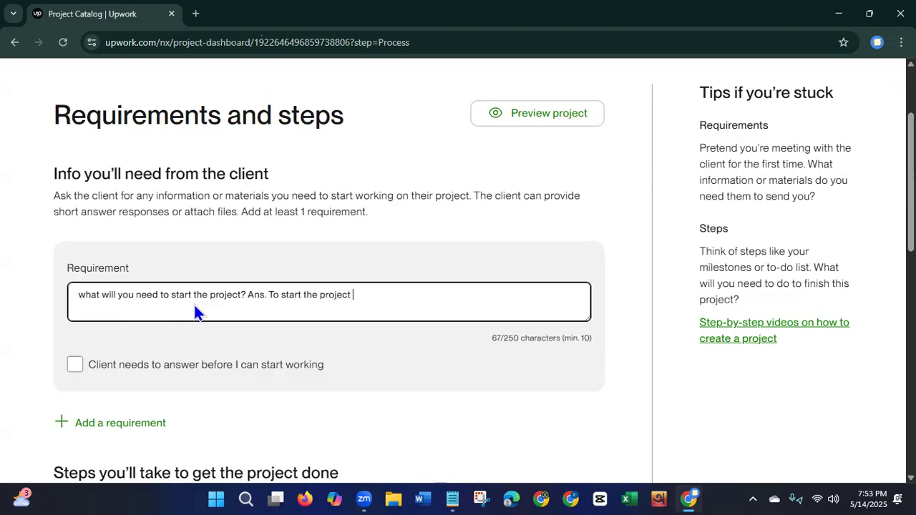
text(I'll n)
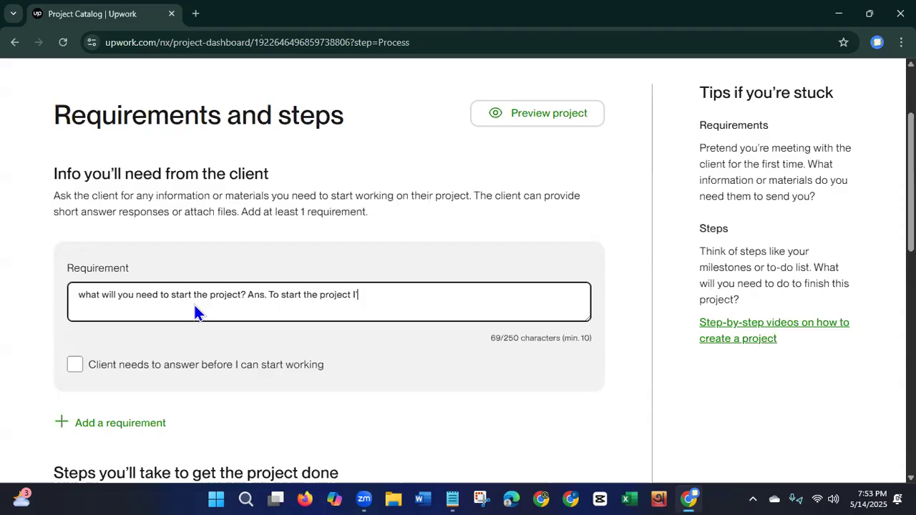
text(e)
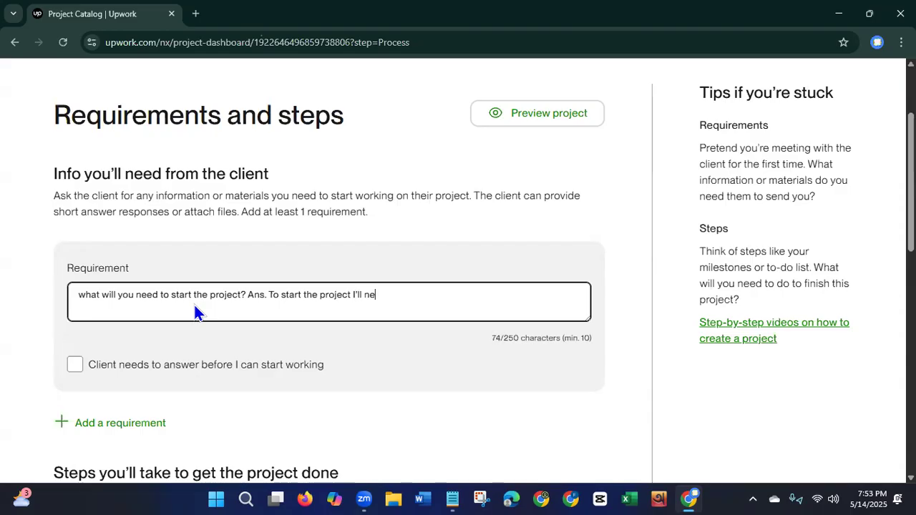
text(ed your busi)
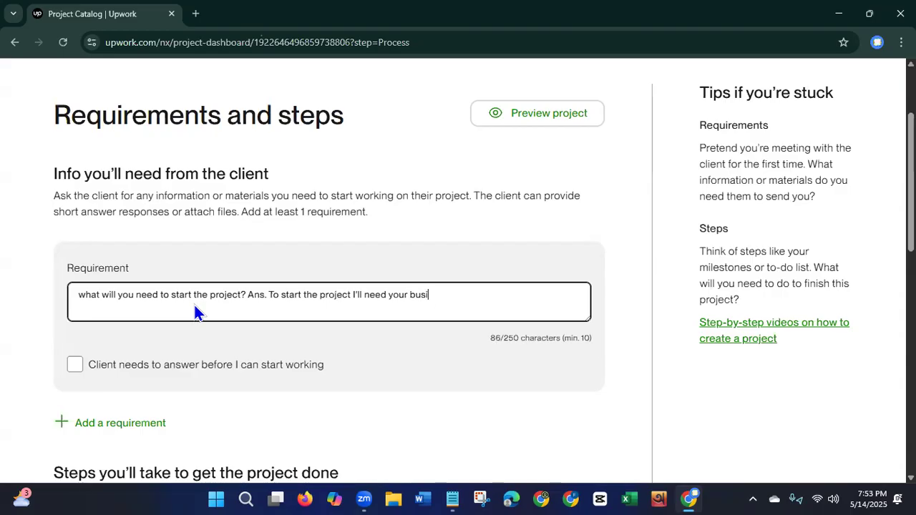
text(ness details and )
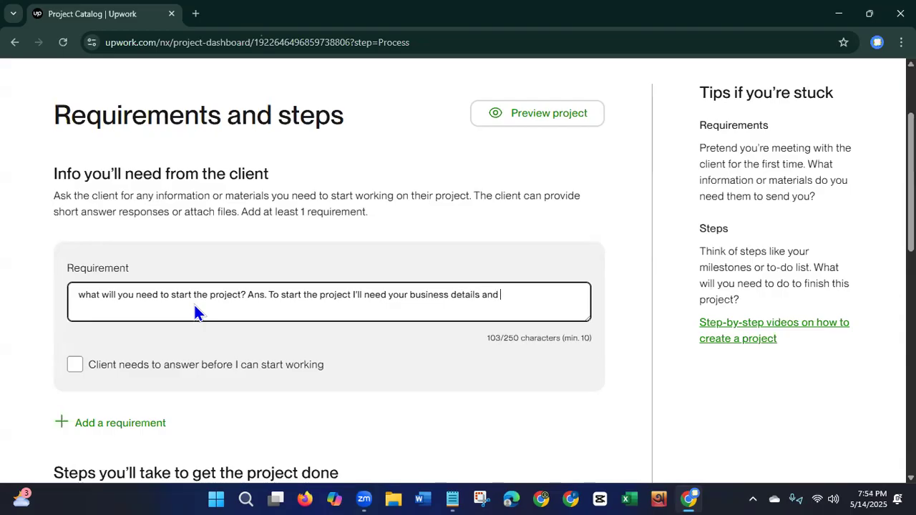
text(your w)
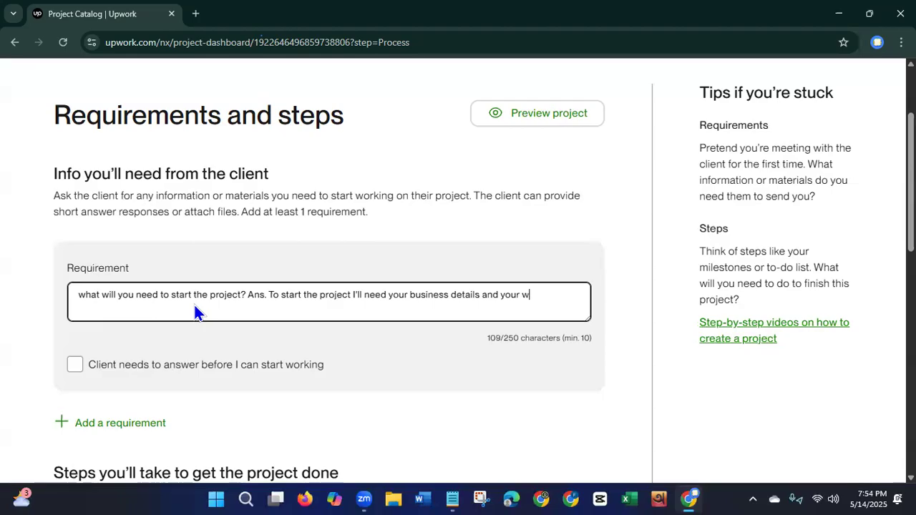
text(ebsite link.)
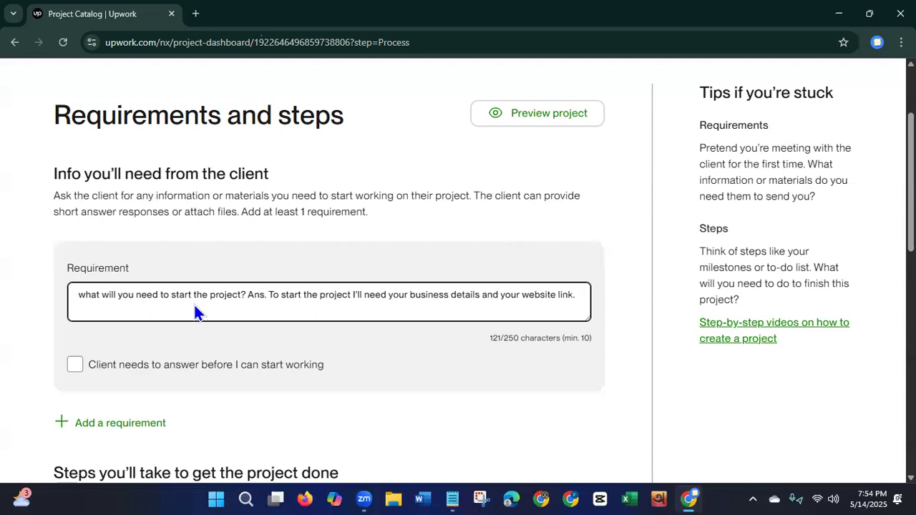
click(76, 367)
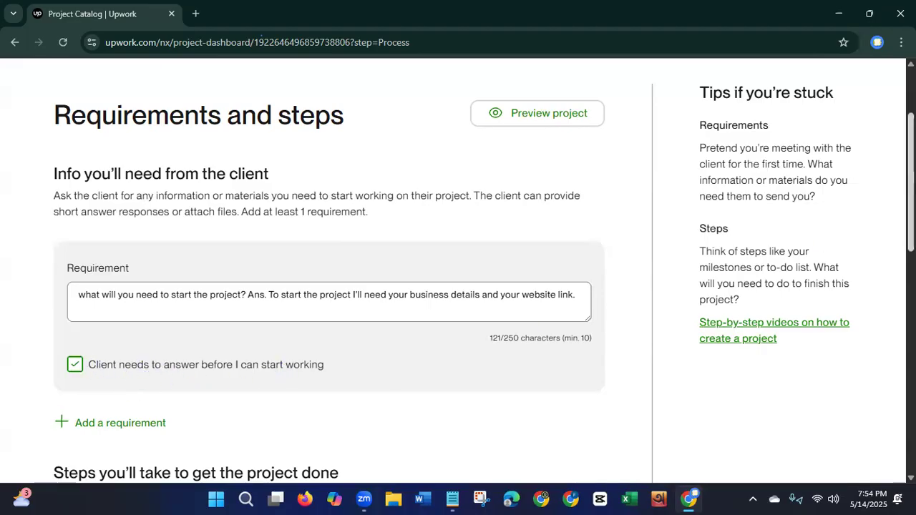
Title the first project step "Buyer purchase the project".
scroll(329, 272, down, 6)
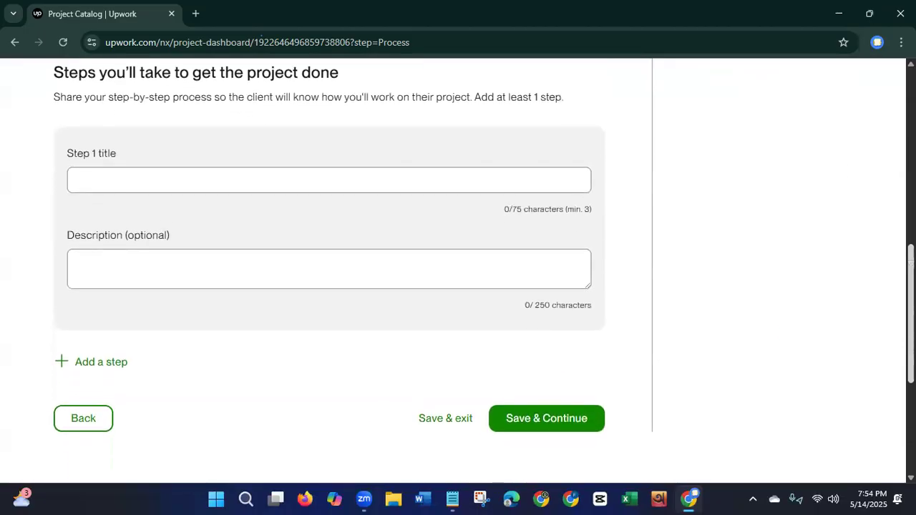
click(363, 178)
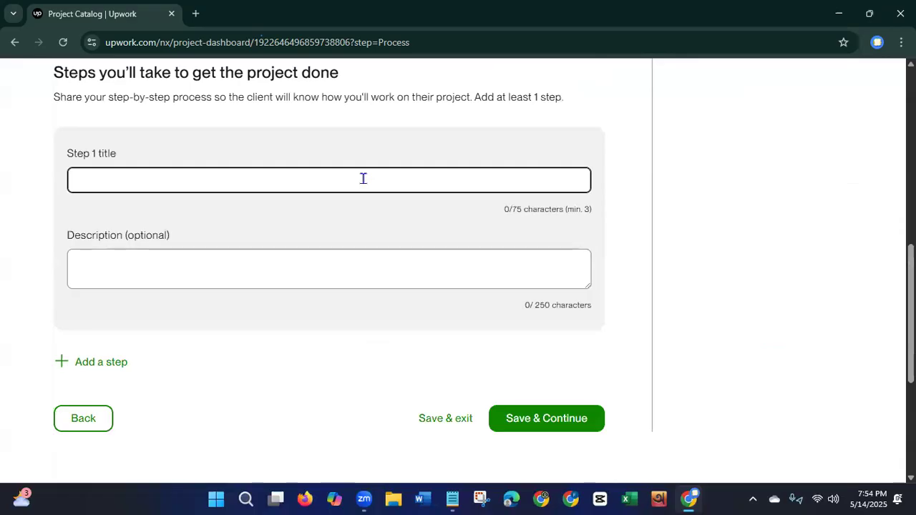
text(b)
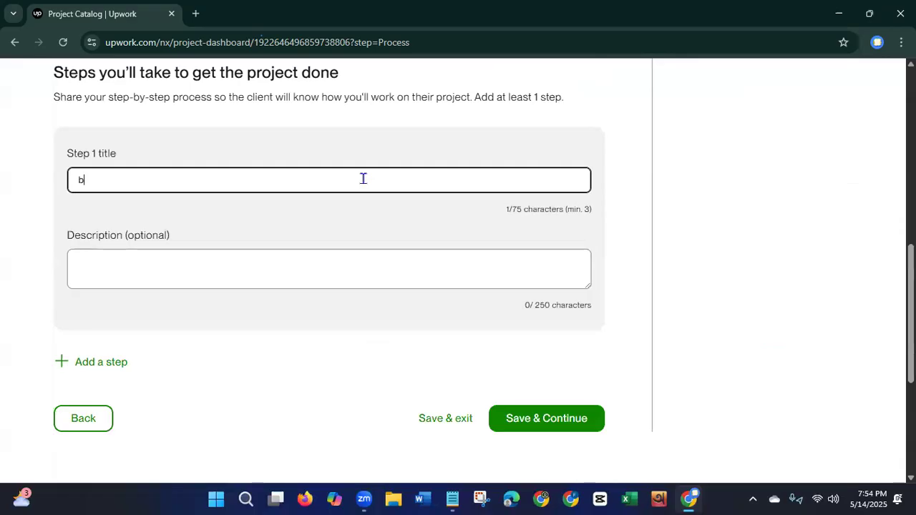
text(uyer)
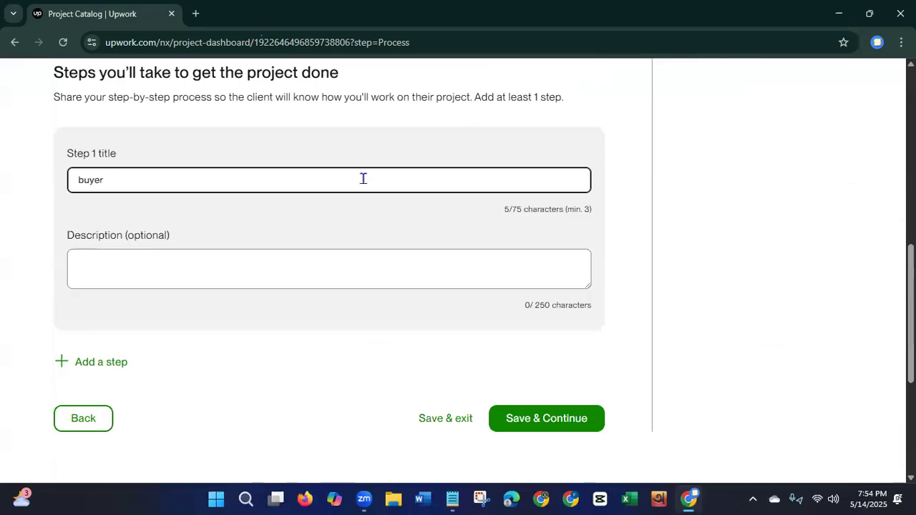
key(Left)
key(Left)
key(Left)
key(Left)
key(BackSpace)
text(B)
key(Right)
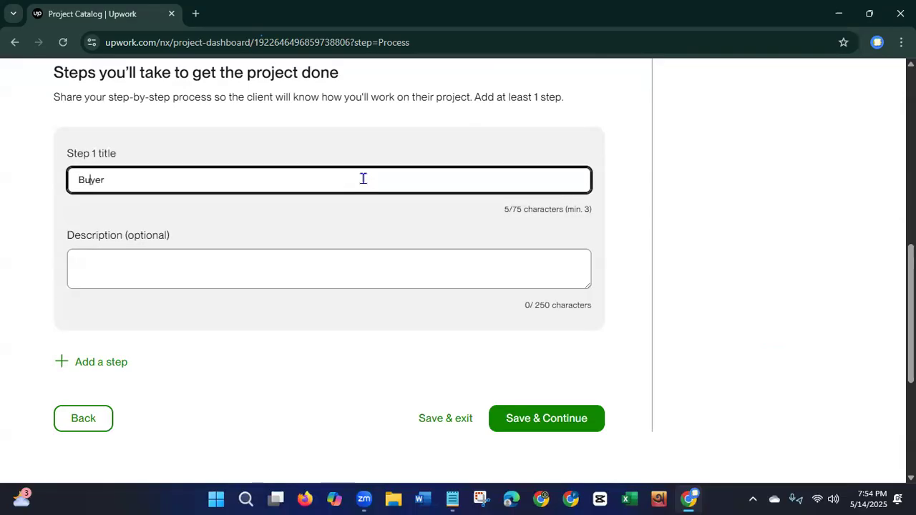
key(Right)
text(purchase )
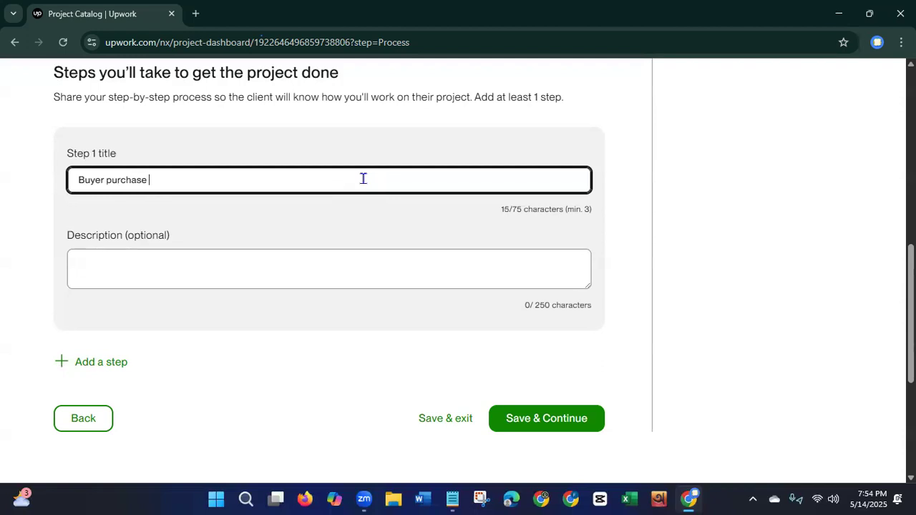
text(the project)
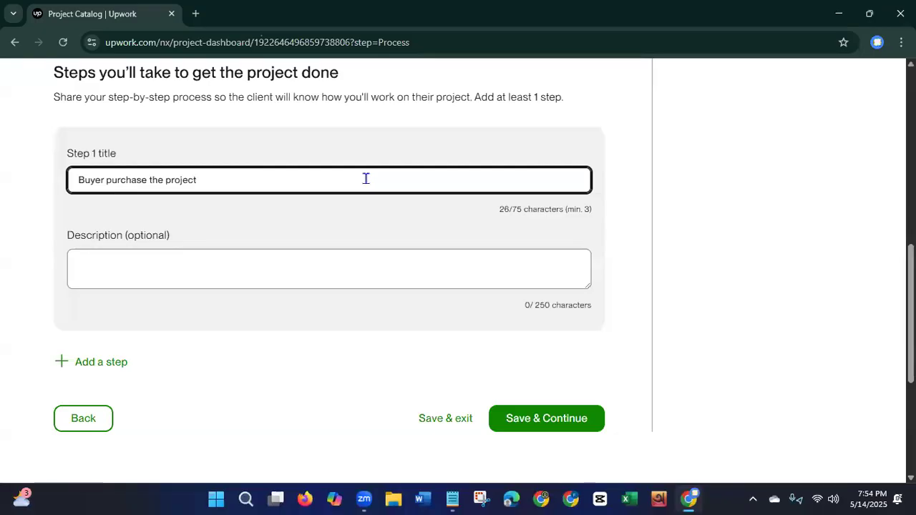
Describe step 1 as "After purchasing the project, the buyer have to fulfill the requirements." and save to continue to the Description stage.
click(341, 277)
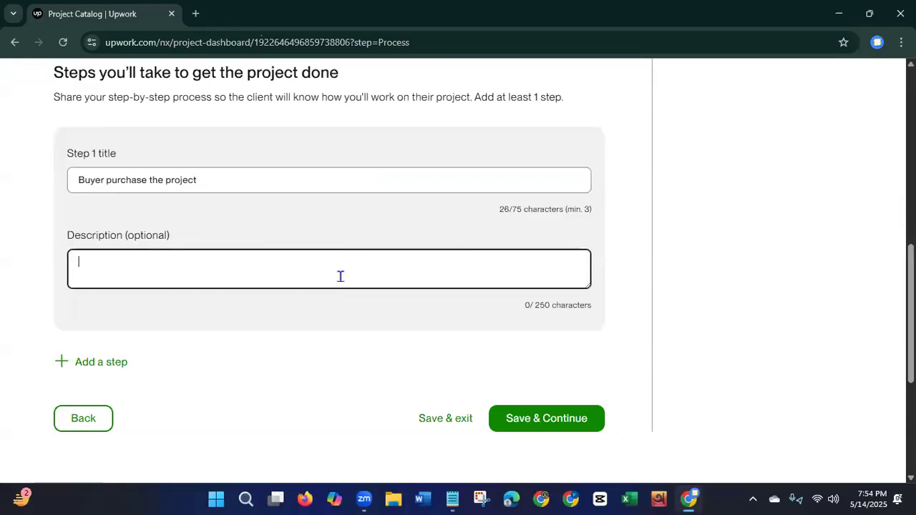
text(a)
key(BackSpace)
text(After)
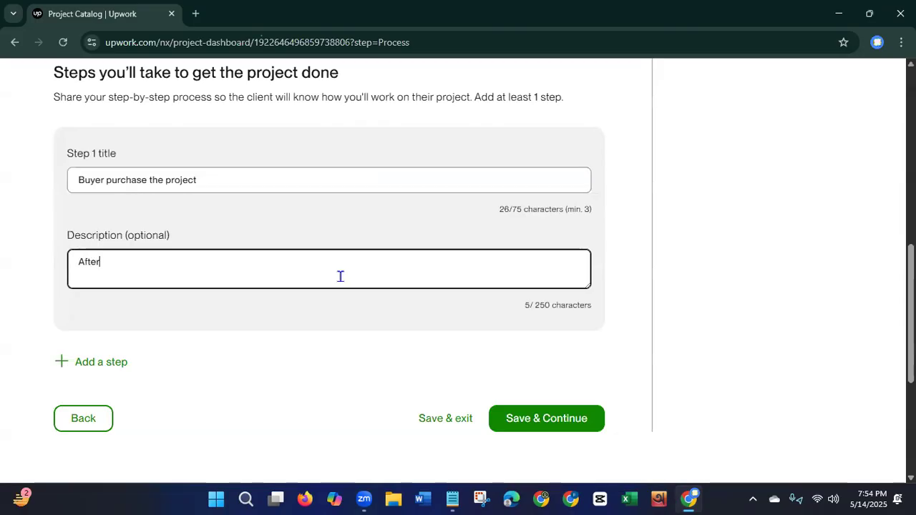
text( purchasing )
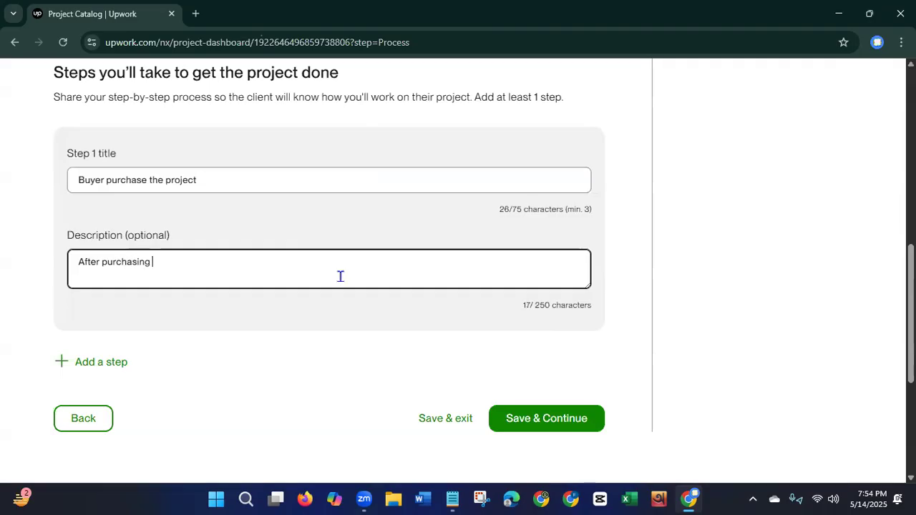
text(the project, the )
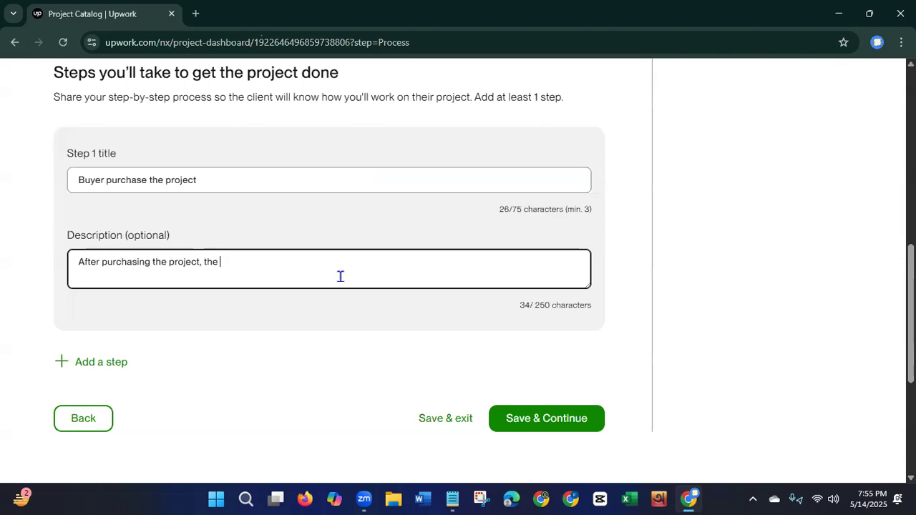
text(buyer)
text(have t)
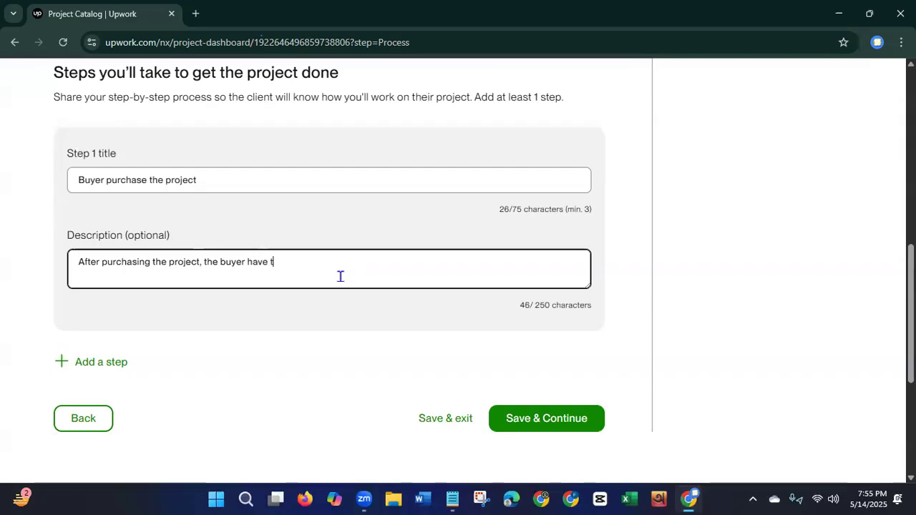
text(o fulfill the requirements.)
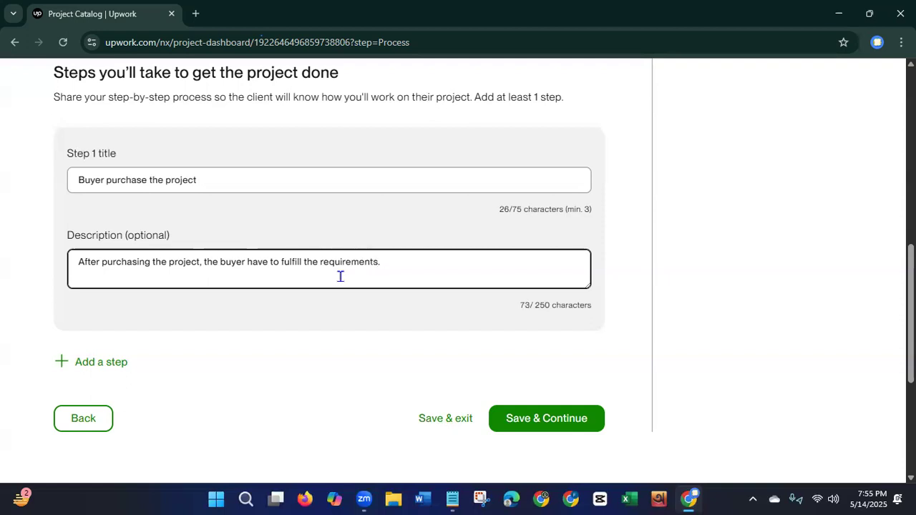
click(511, 420)
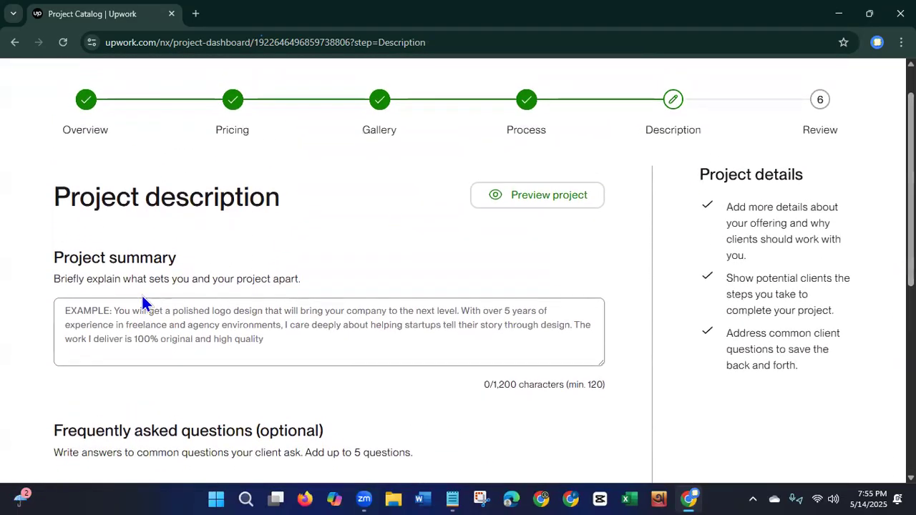
Copy the text under "Des:" up to the end of the closing note from Notepad and paste it into the Upwork project summary.
click(454, 498)
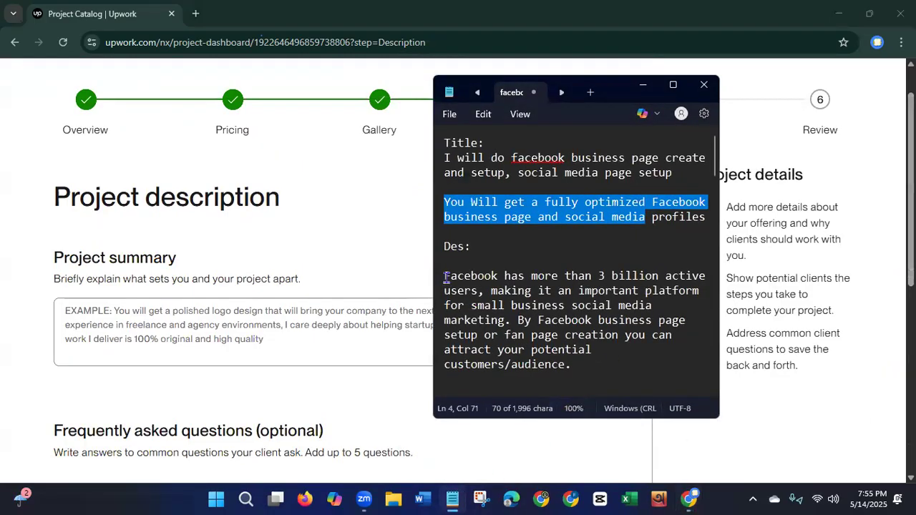
drag(445, 277, 585, 331)
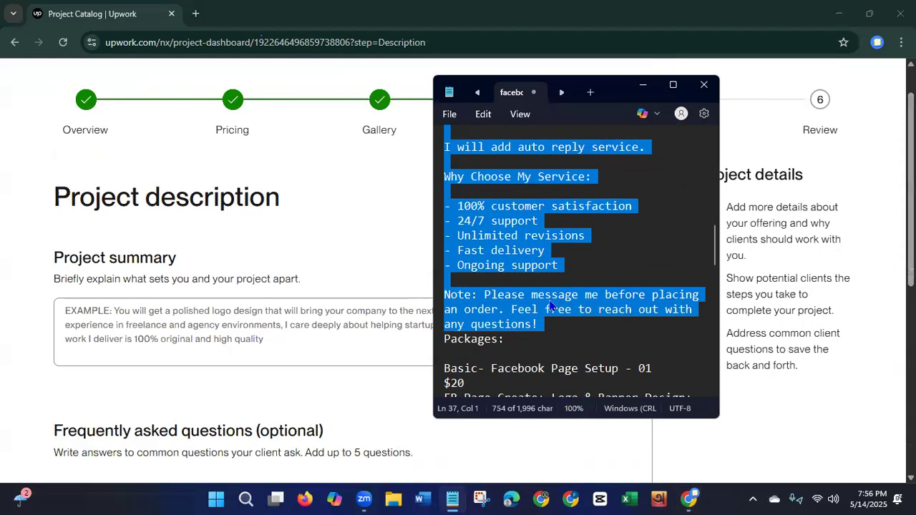
right_click(551, 306)
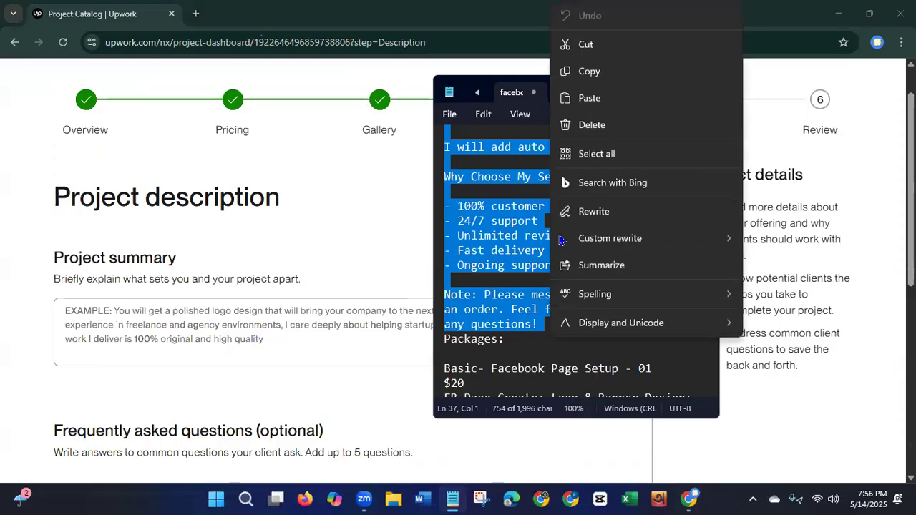
click(594, 72)
click(637, 90)
click(264, 312)
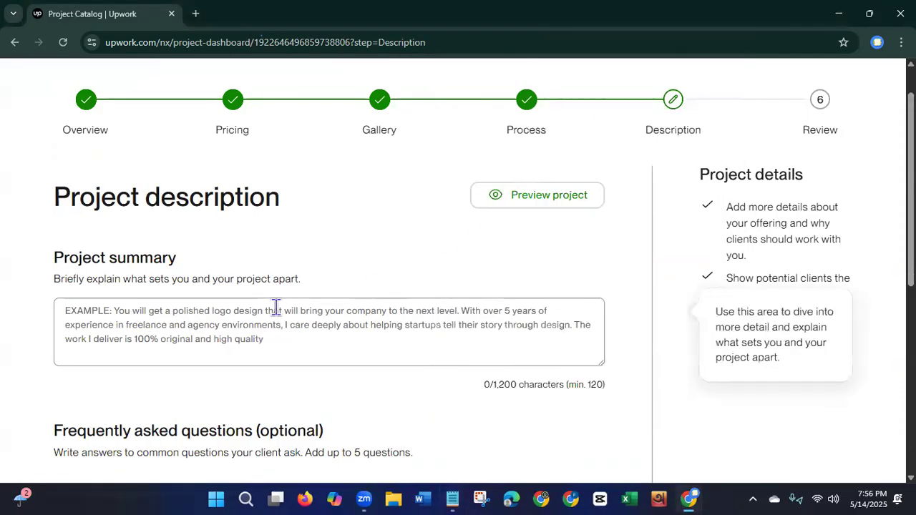
key(ctrl+v)
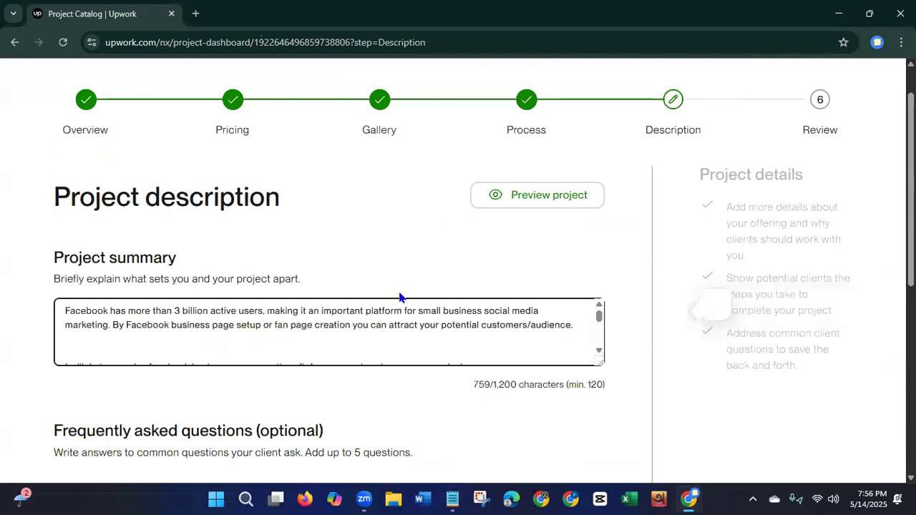
In the project summary, remove an extra blank line above the services heading and reword it to "SERVICES I OFFER:".
drag(599, 314, 601, 326)
click(71, 356)
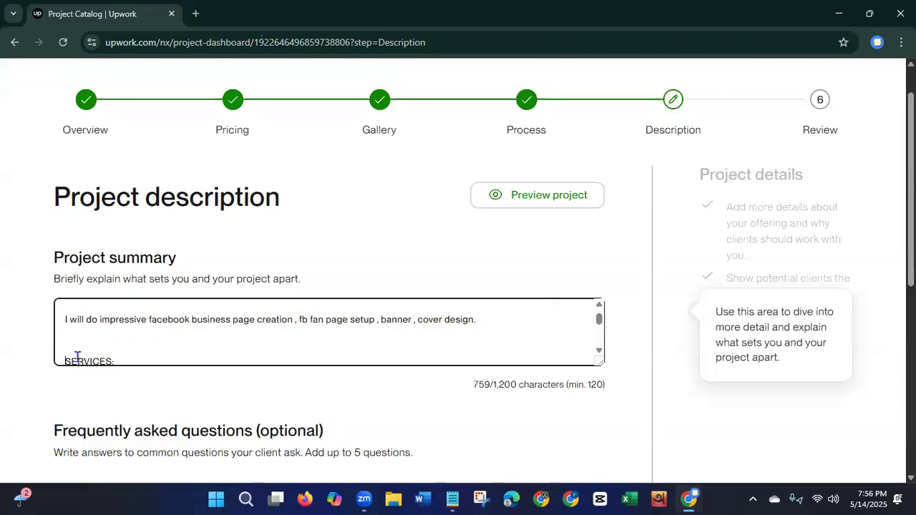
key(BackSpace)
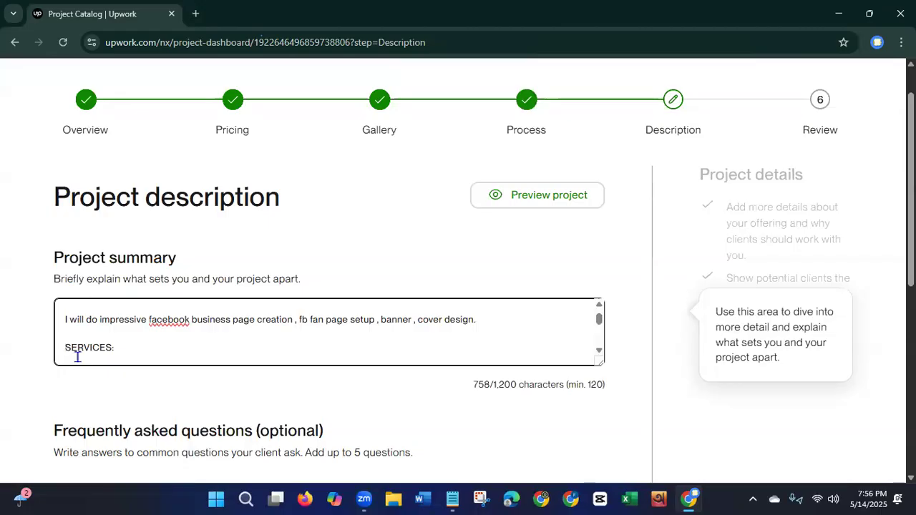
click(116, 350)
key(BackSpace)
text(I OFFER)
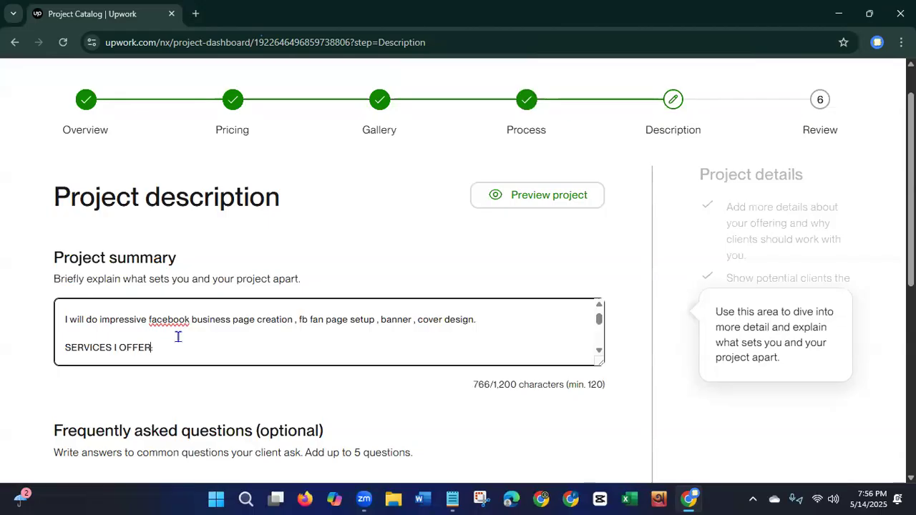
Capitalize "Facebook" in the "I will do impressive" sentence and remove an extra blank line above that sentence.
click(152, 319)
key(BackSpace)
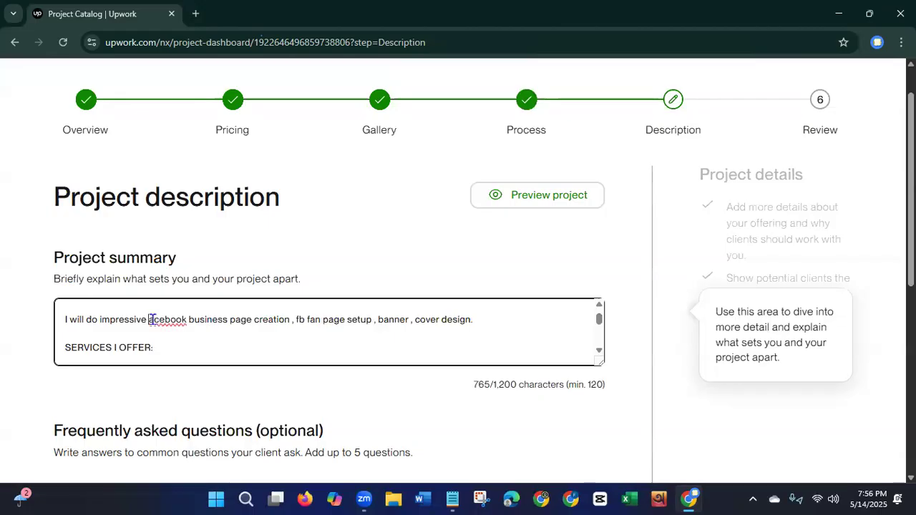
text(F)
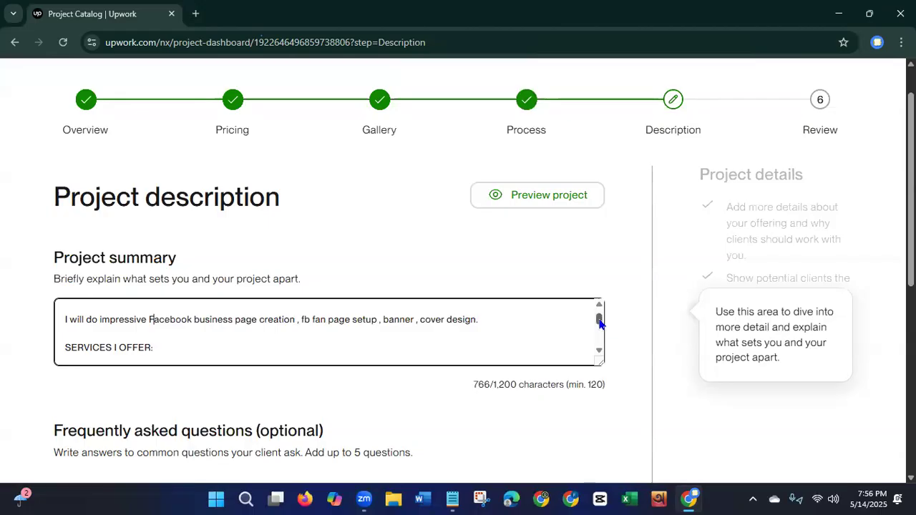
drag(601, 321, 600, 316)
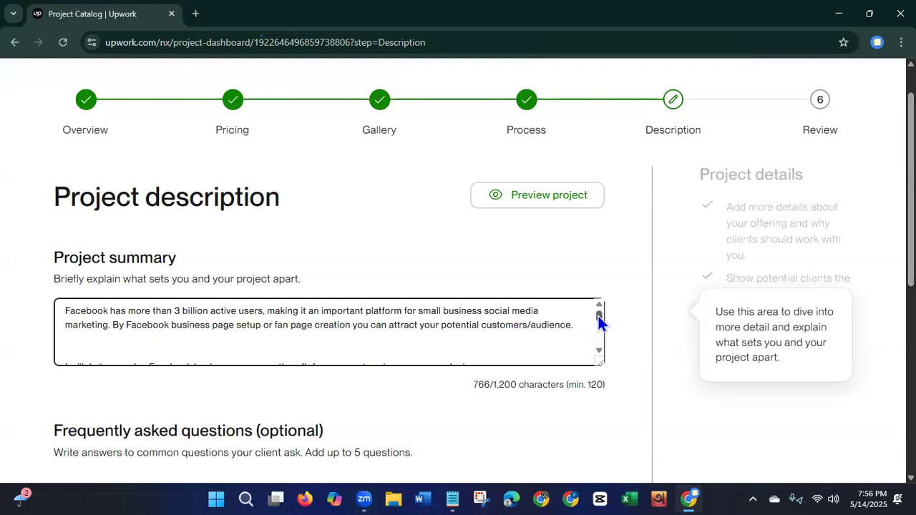
scroll(600, 322, down, 1)
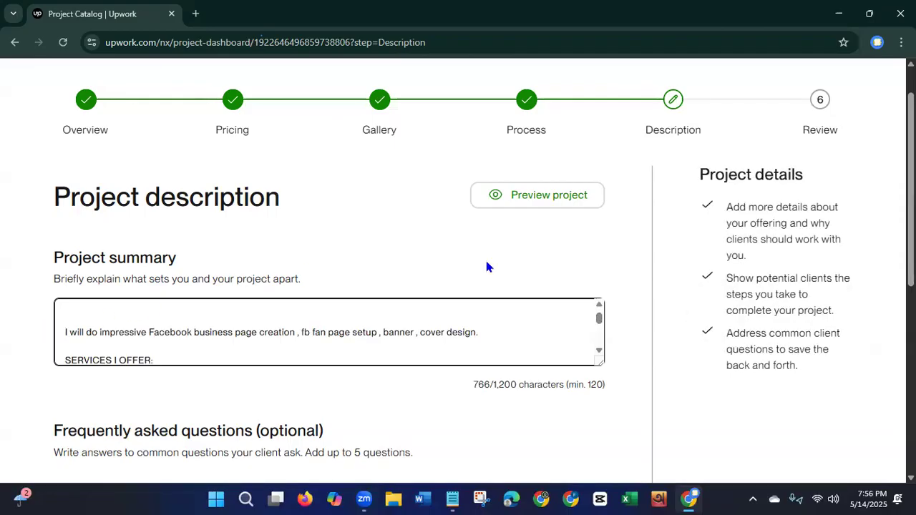
key(BackSpace)
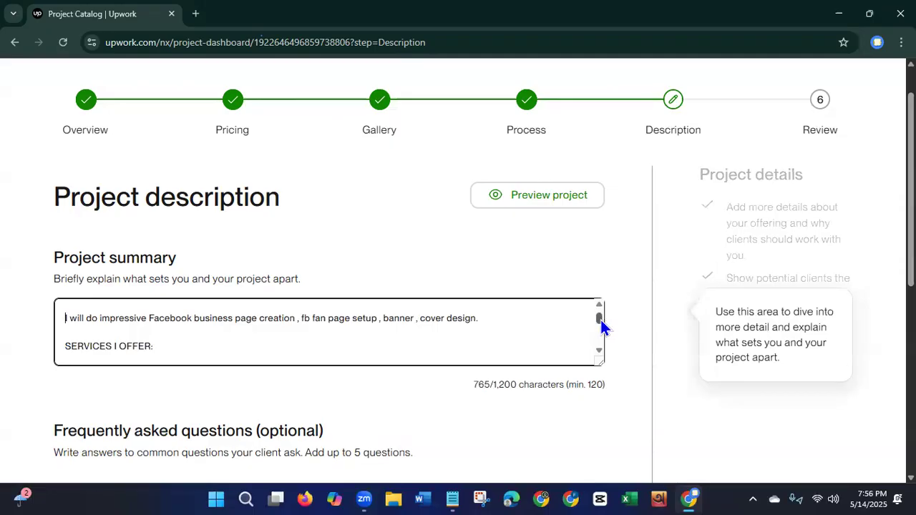
Number the line "I will create and setup your business Page." as "1." in the services list.
scroll(601, 325, up, 1)
scroll(601, 326, down, 10)
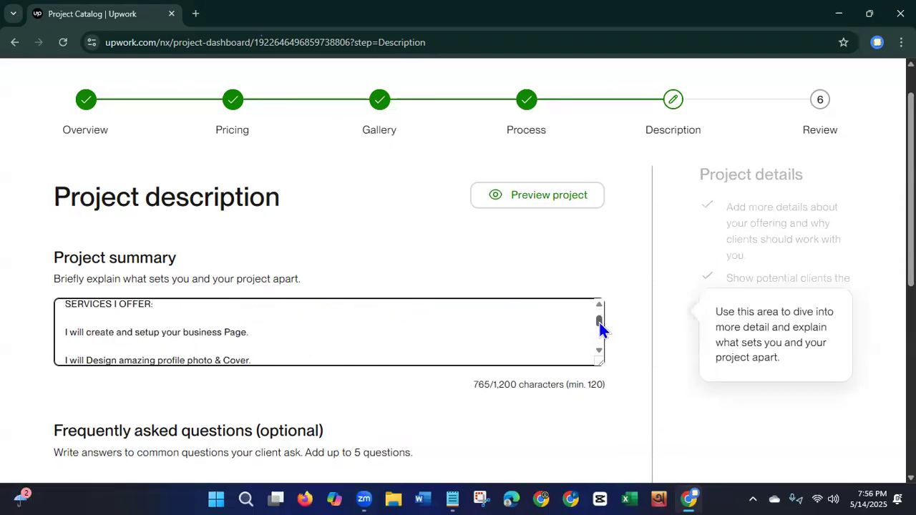
scroll(599, 330, up, 12)
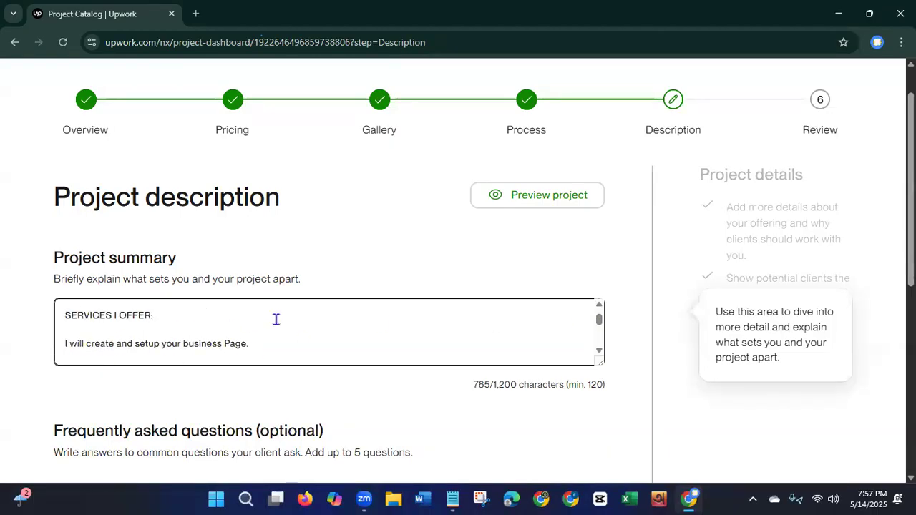
text(1.)
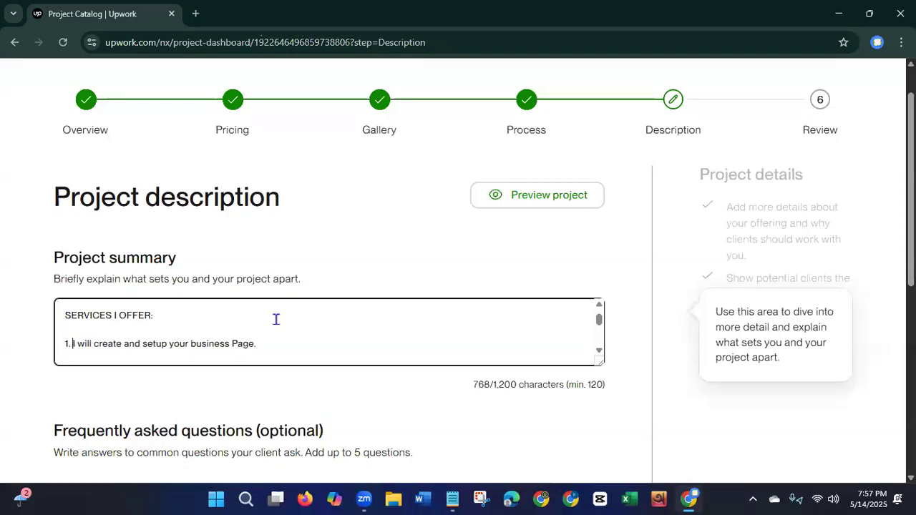
click(266, 344)
key(Return)
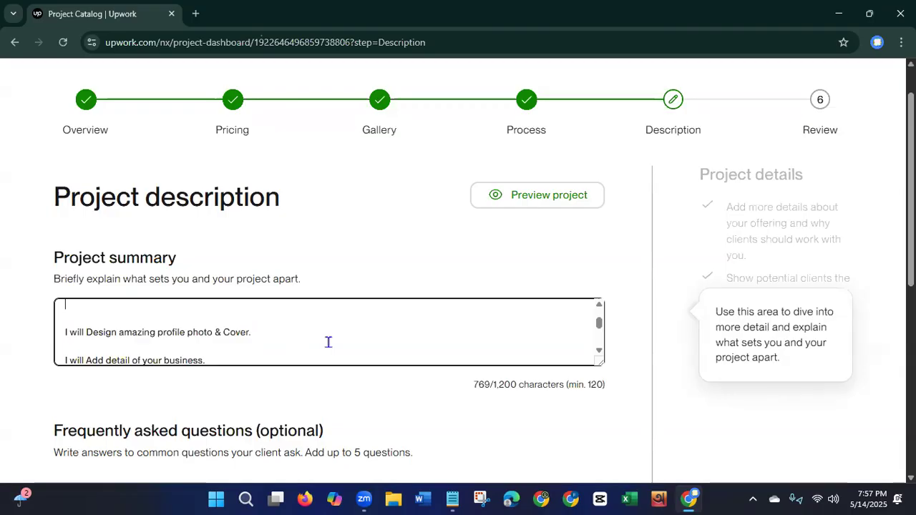
key(BackSpace)
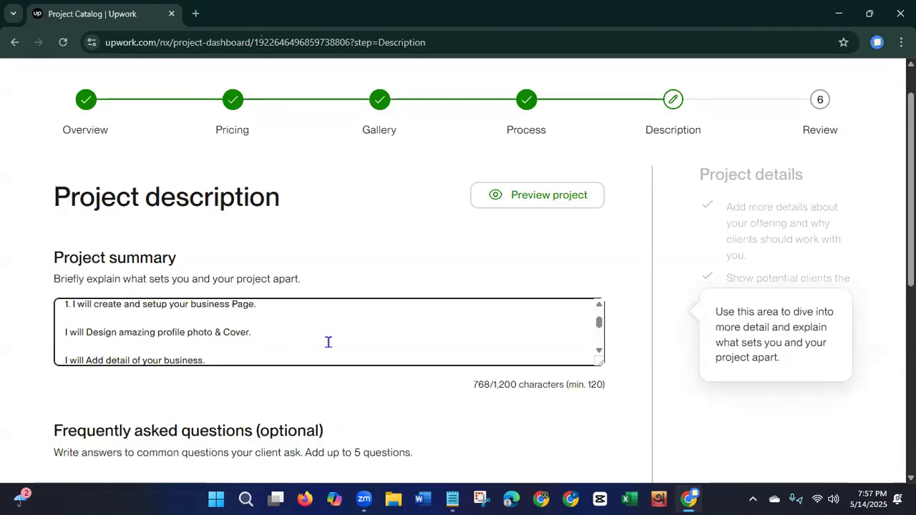
In the services list, number the profile photo and cover line as "2." and the business detail line as "3.".
click(10, 299)
click(64, 332)
text(2)
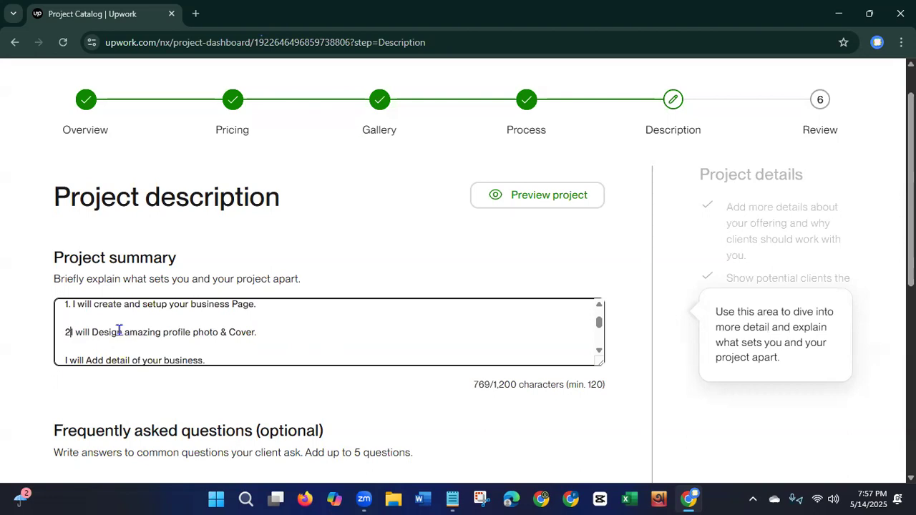
text(.)
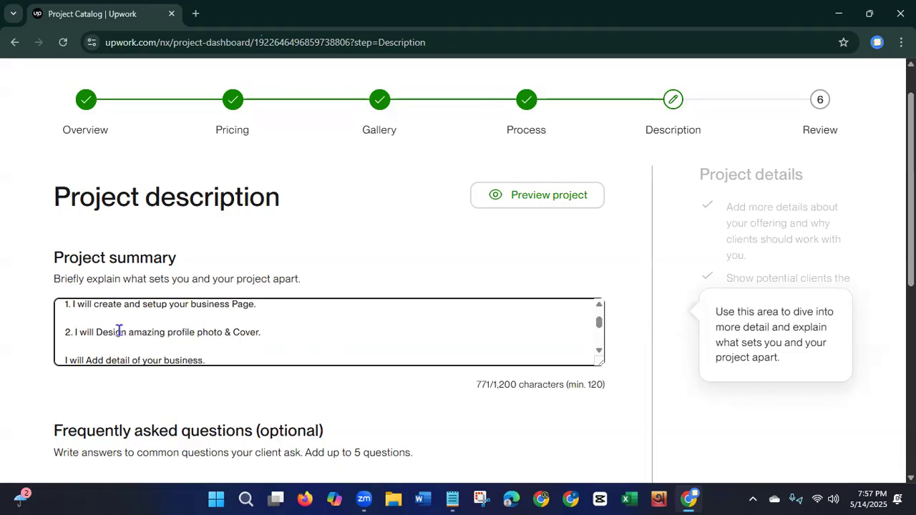
key(Left)
text(3)
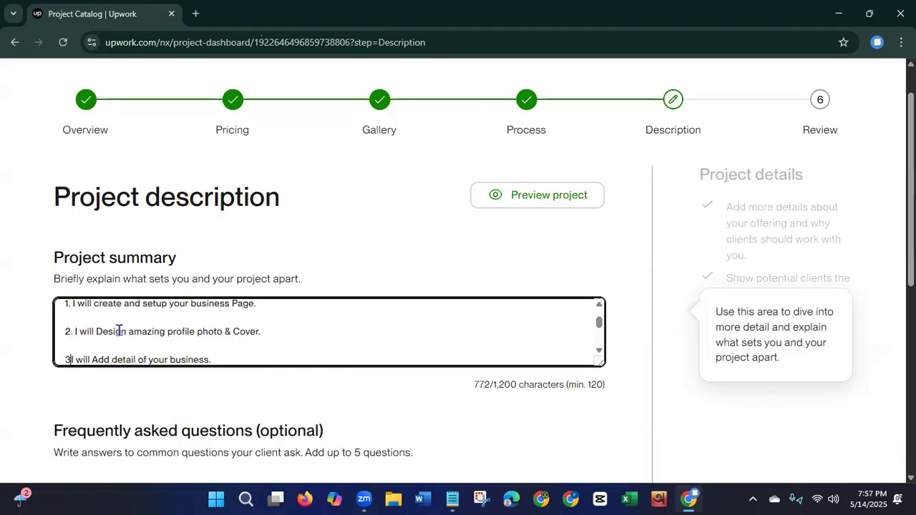
text(.)
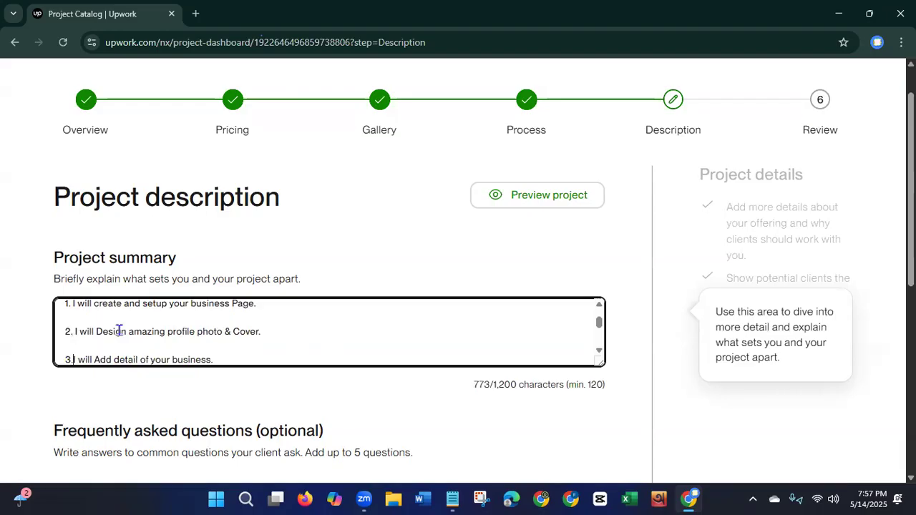
Number the line "I will do SEO." as "4." and the line "I will do Marketing." as "5.".
key(Down)
key(Down)
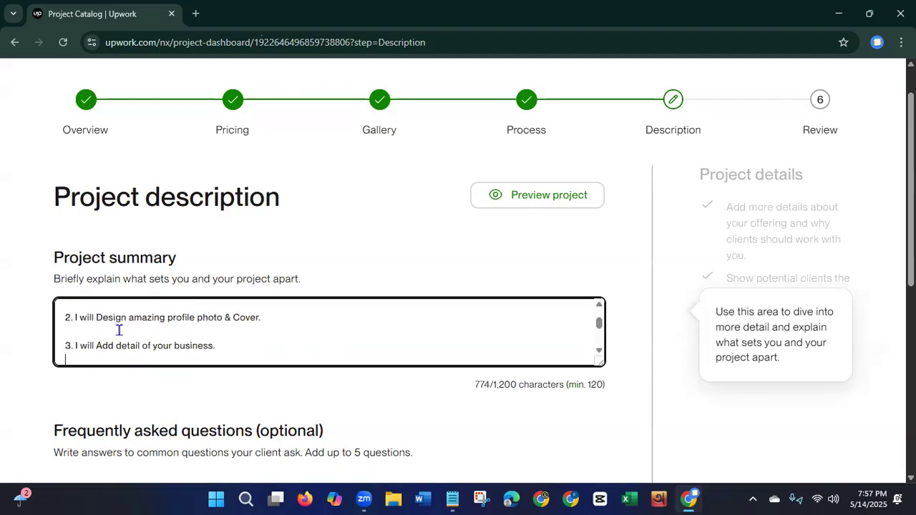
key(Left)
key(Left)
key(Left)
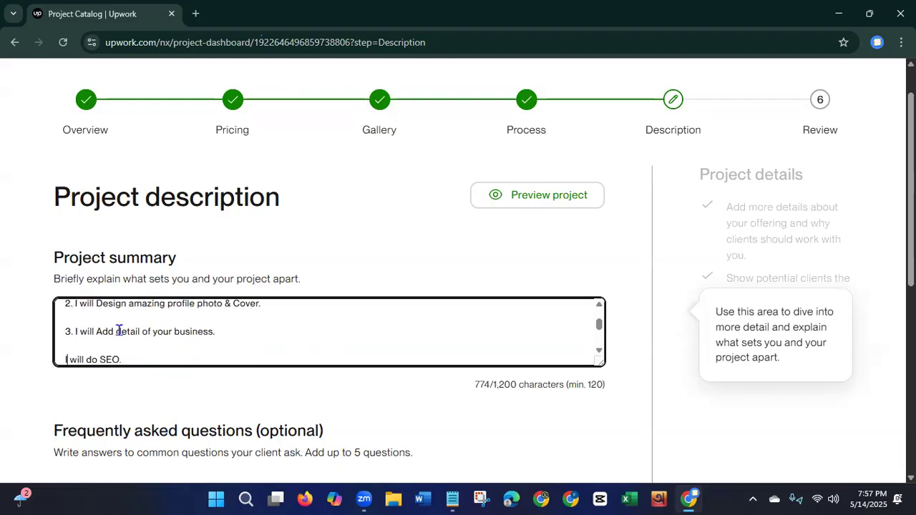
text(4.)
key(Down)
key(Down)
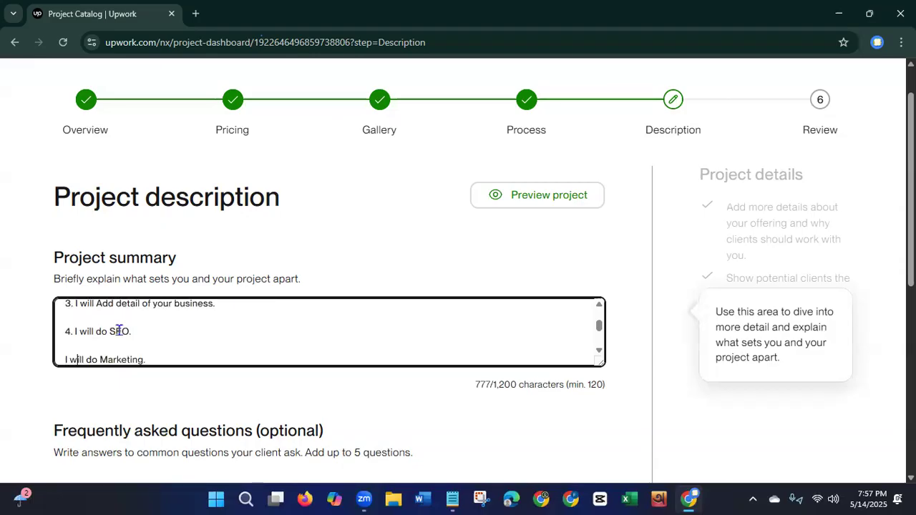
key(Home)
text(5.)
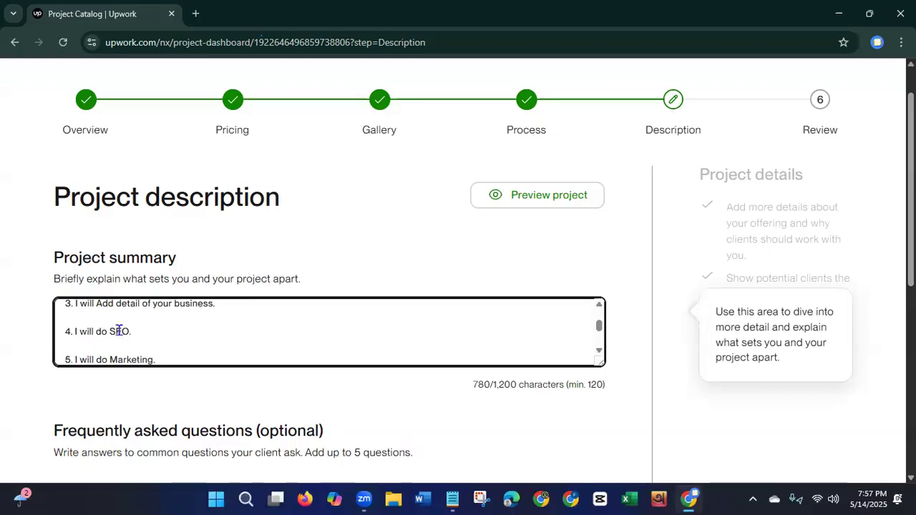
Number the line "I will add auto reply service." as "6." in the services list.
key(Down)
key(Down)
key(Left)
key(Left)
key(Left)
text(6.)
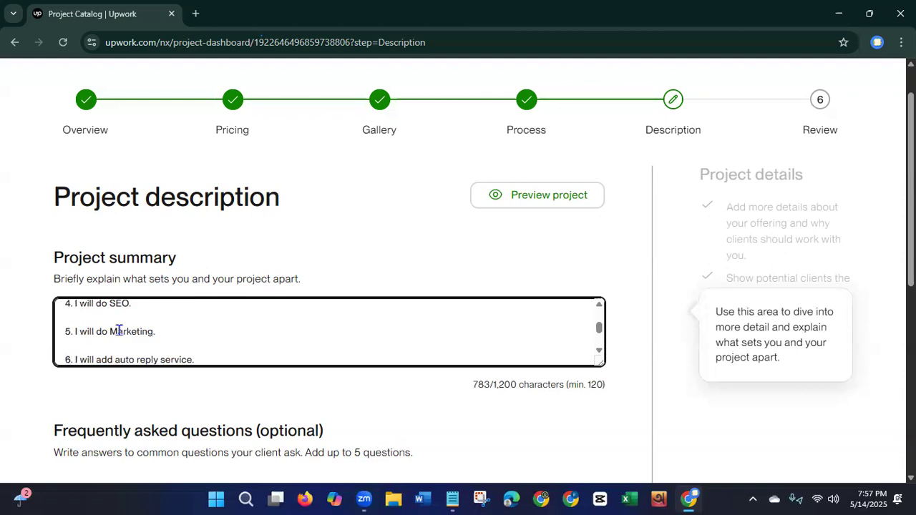
key(Down)
key(Down)
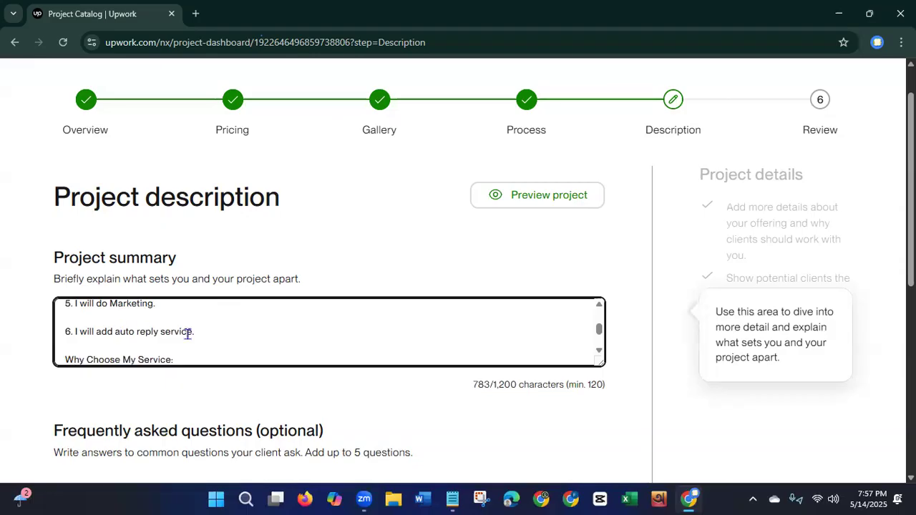
Below the closing note of the project summary, add the line "Thanks for visiting my Facebook page setup project.".
click(601, 330)
drag(602, 333, 600, 348)
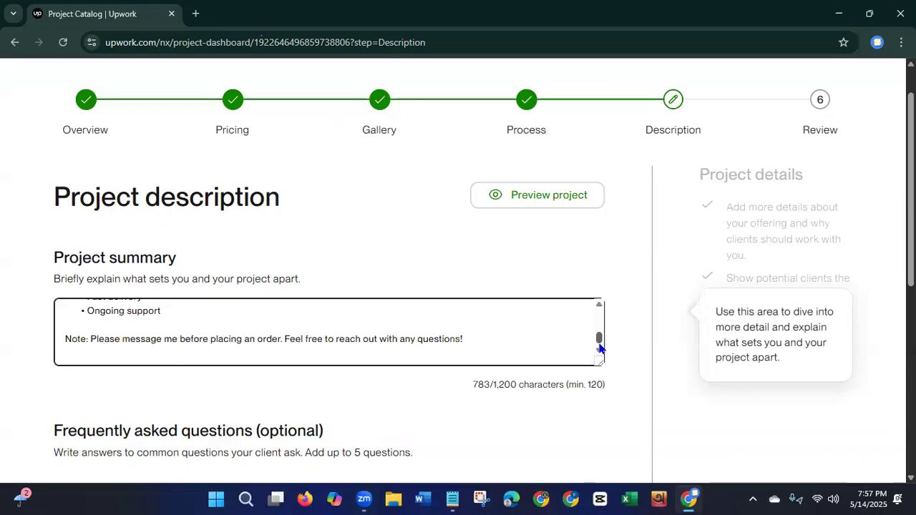
click(476, 343)
key(Return)
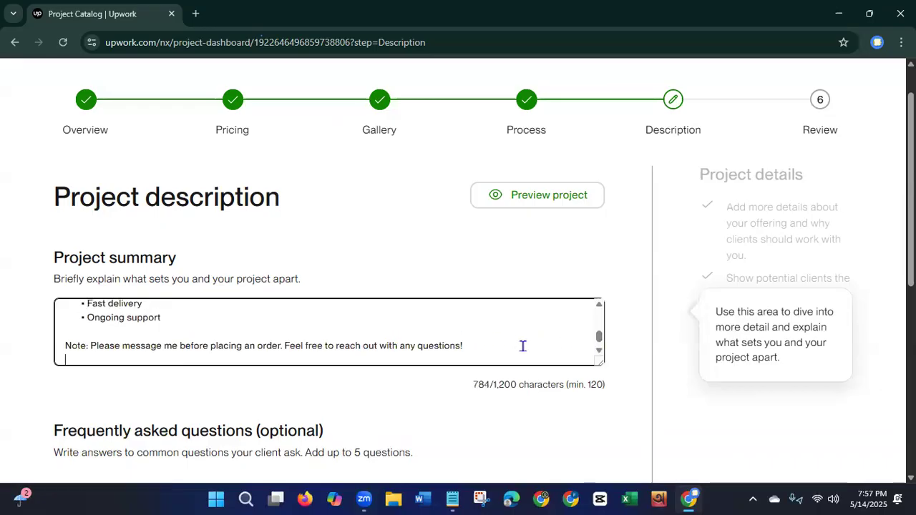
text(Thanks f)
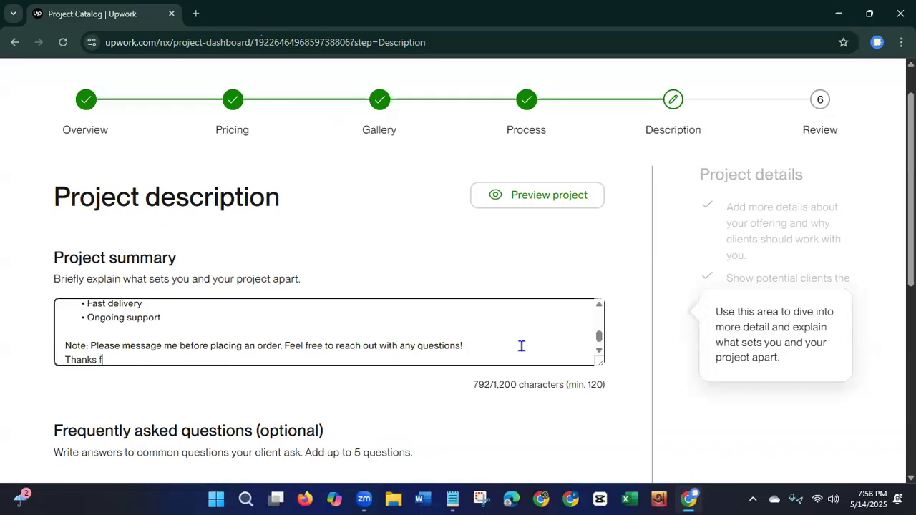
text(or visitin)
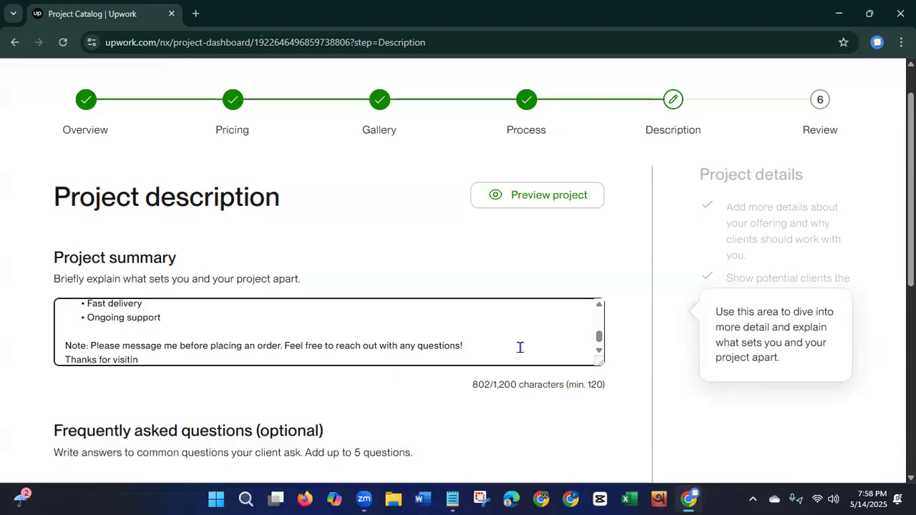
text(g m)
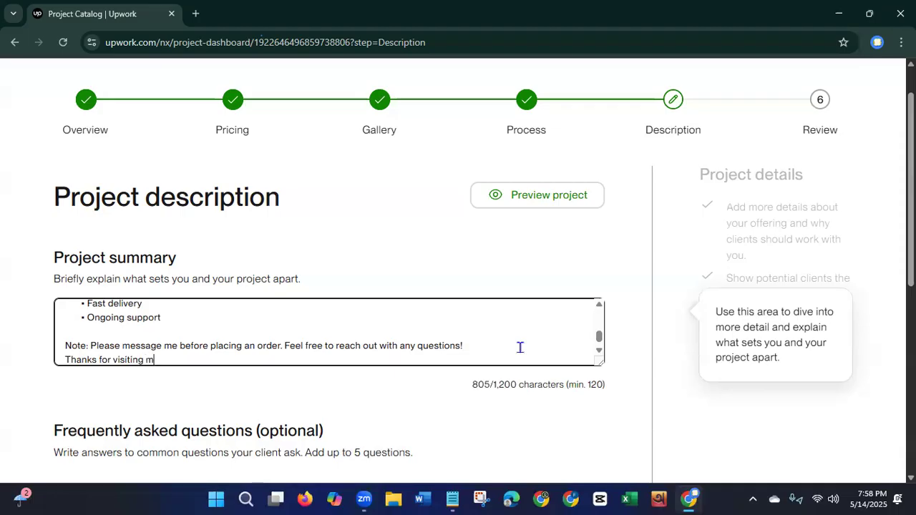
text(y Fav)
key(BackSpace)
text(cebook )
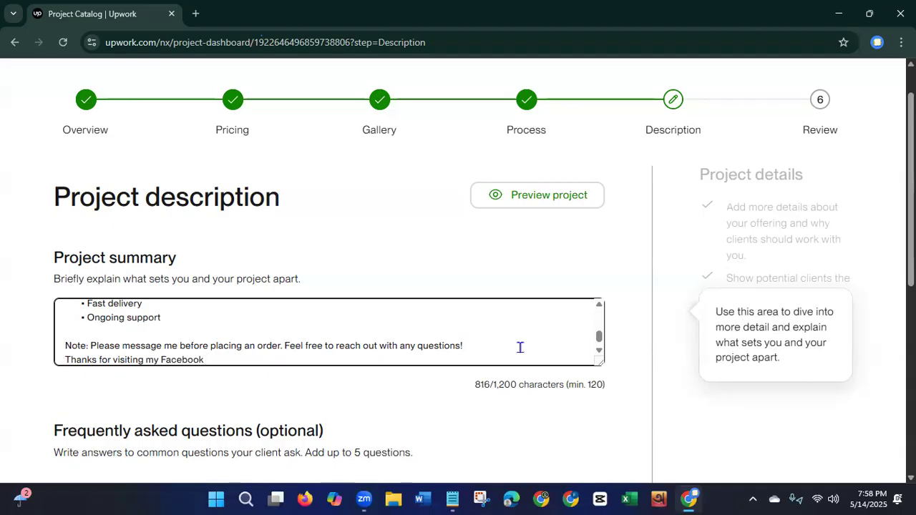
text(page setup pro)
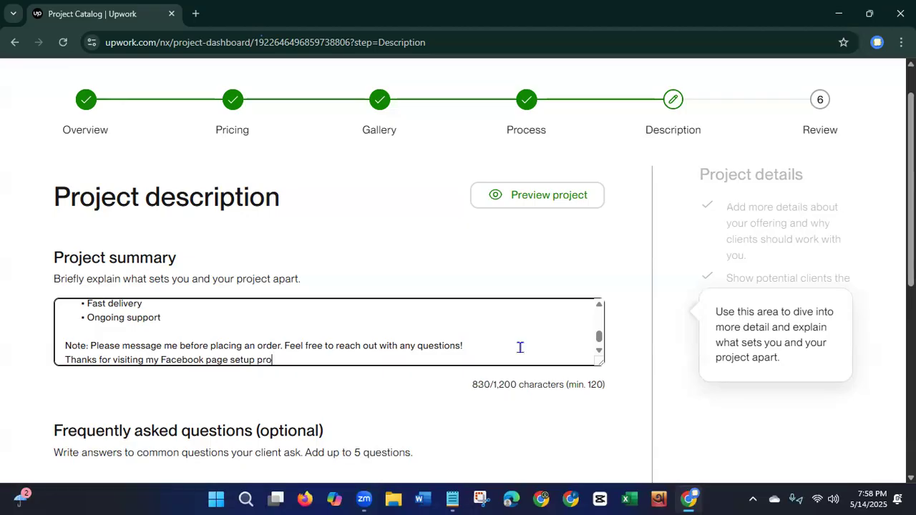
text(ject.)
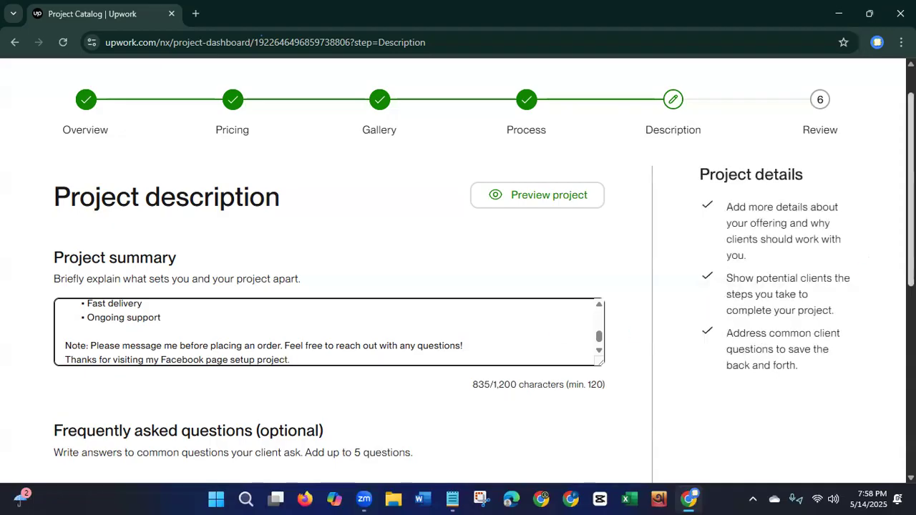
Start a new FAQ entry and paste FAQ 01, question and answer together, from Notepad into its answer field.
scroll(888, 330, down, 2)
scroll(888, 330, down, 2)
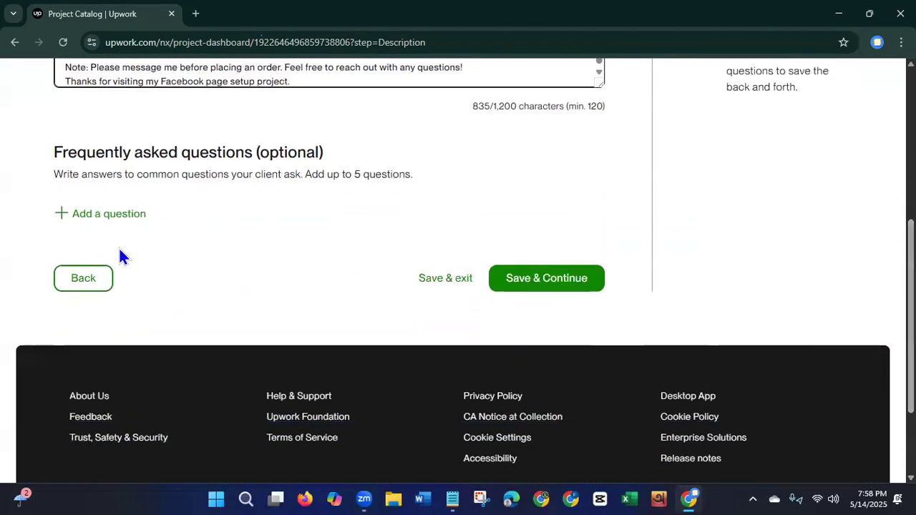
click(121, 219)
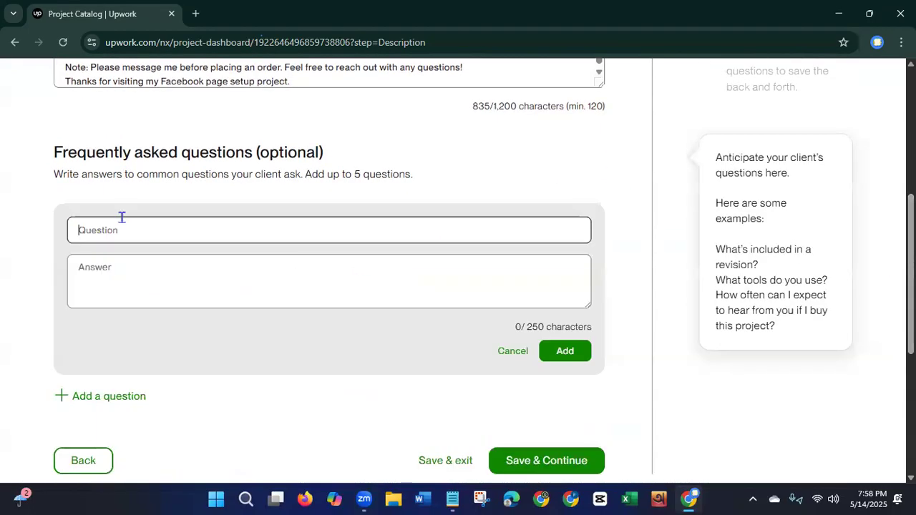
click(453, 499)
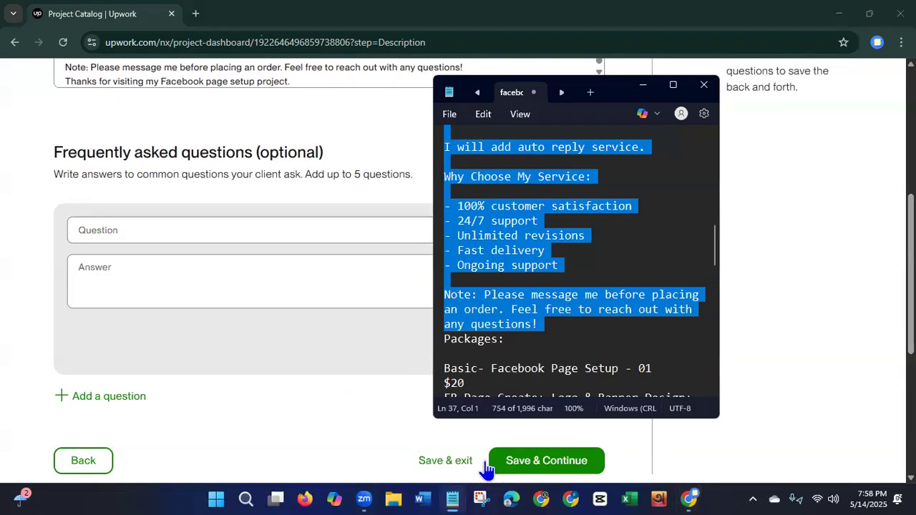
drag(716, 258, 701, 351)
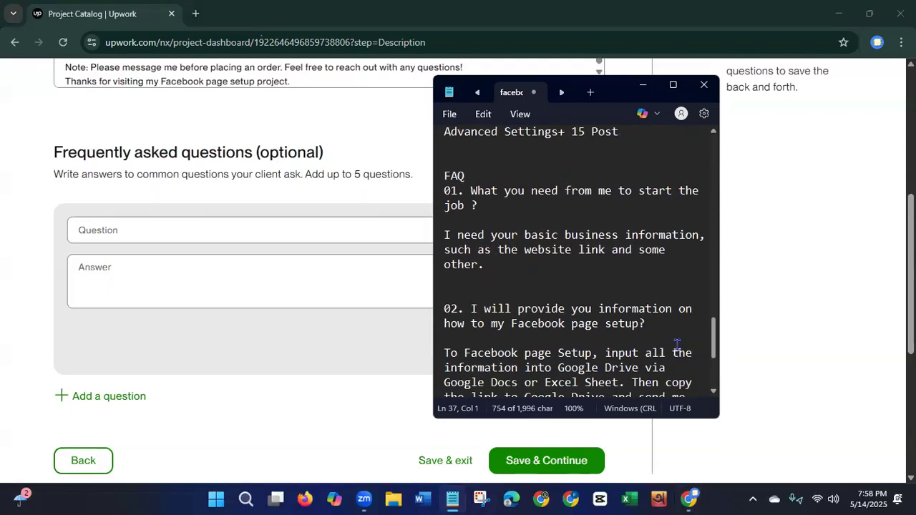
drag(444, 191, 489, 266)
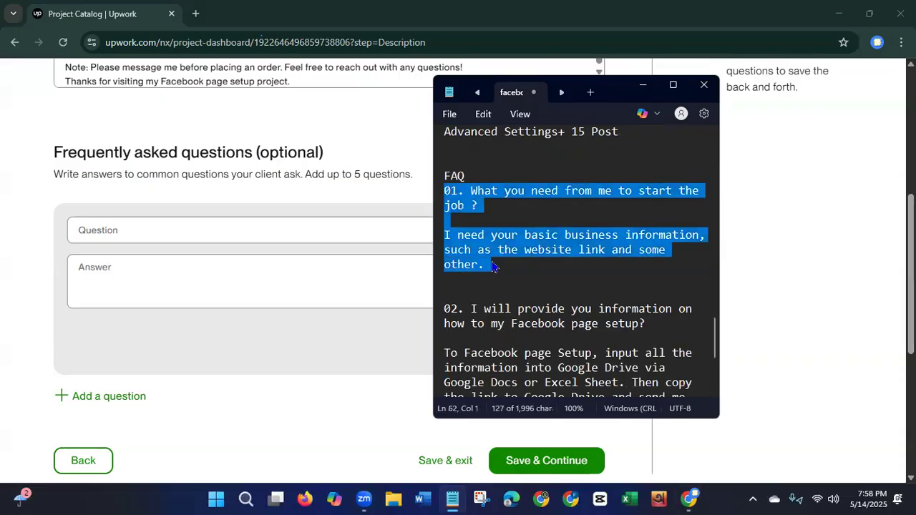
right_click(490, 266)
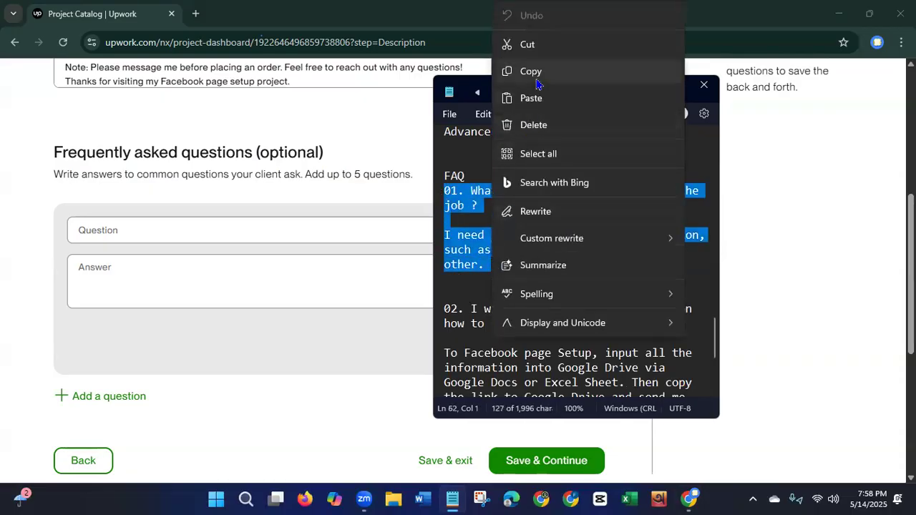
click(537, 75)
click(261, 272)
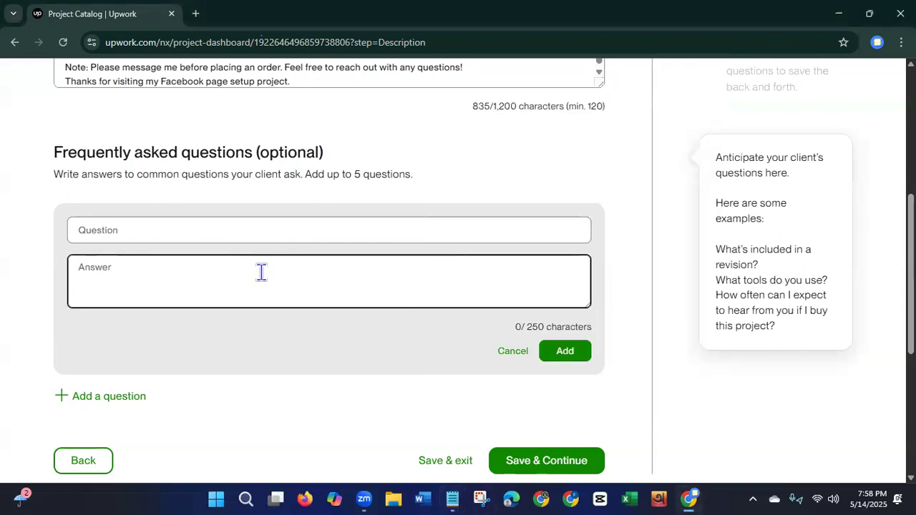
key(ctrl+v)
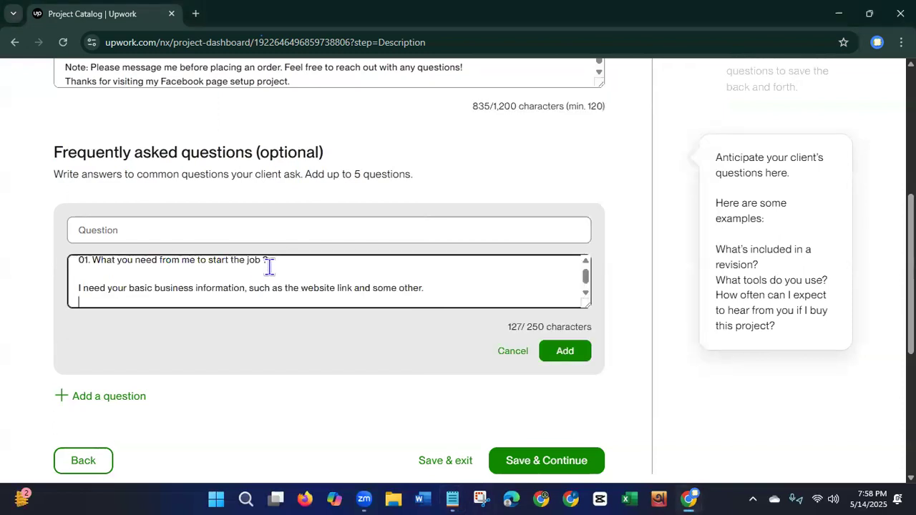
Move "01. What you need from me to start the job ?" from the answer into the question field, removing the blank lines above the answer.
drag(267, 262, 68, 256)
key(ctrl+x)
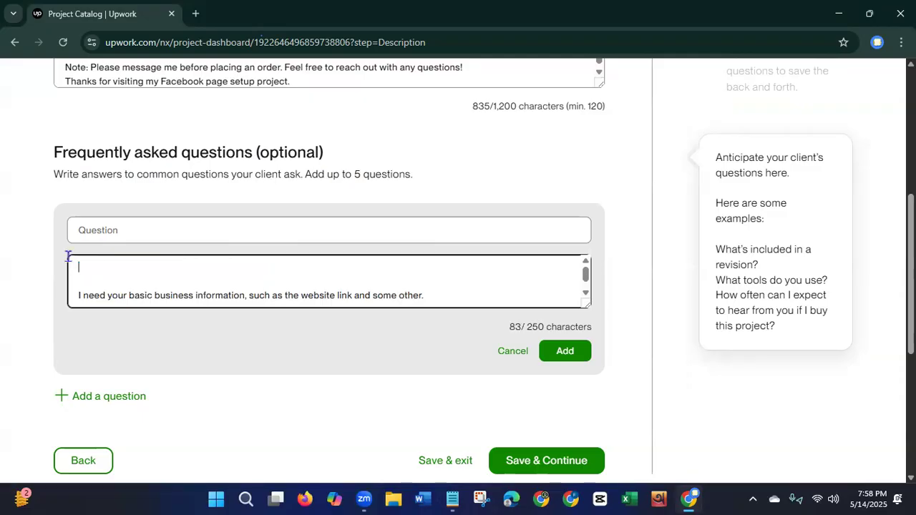
key(Down)
key(Down)
key(BackSpace)
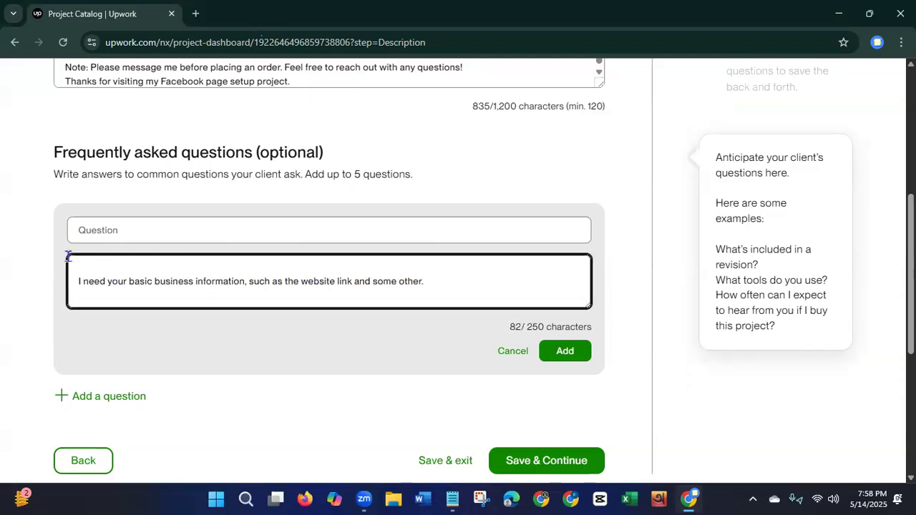
key(BackSpace)
click(114, 221)
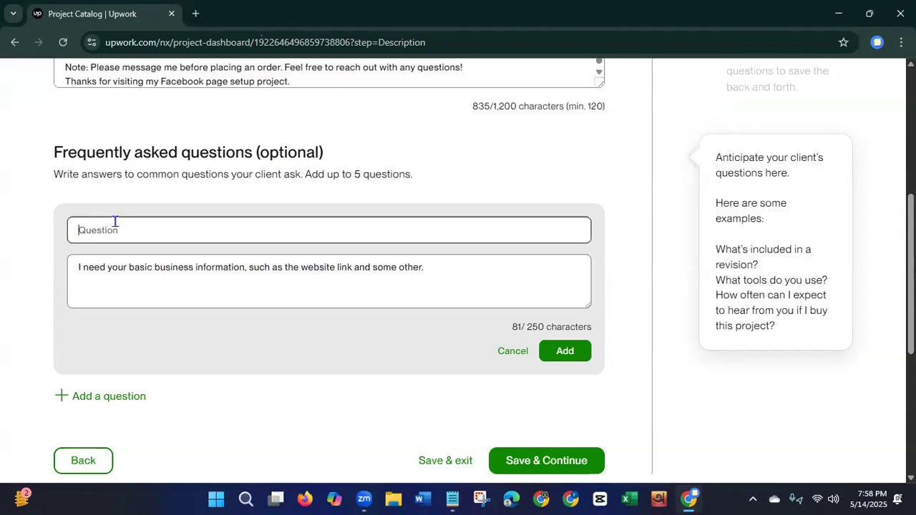
key(ctrl+v)
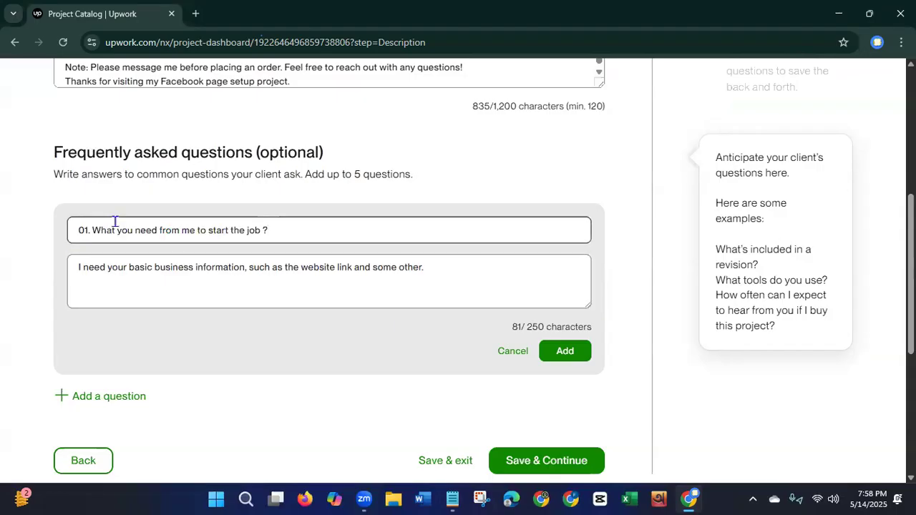
Remove the trailing blank line from the answer and add the first FAQ to the project.
click(468, 285)
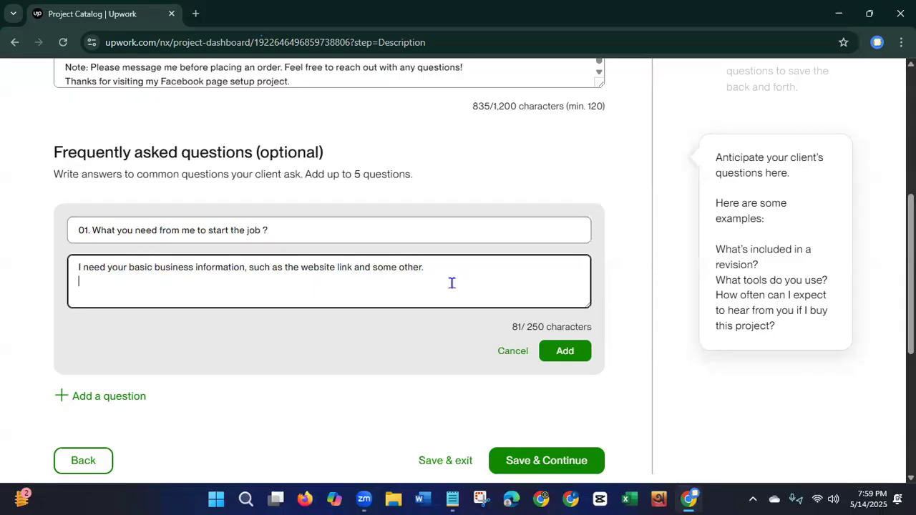
key(BackSpace)
click(566, 353)
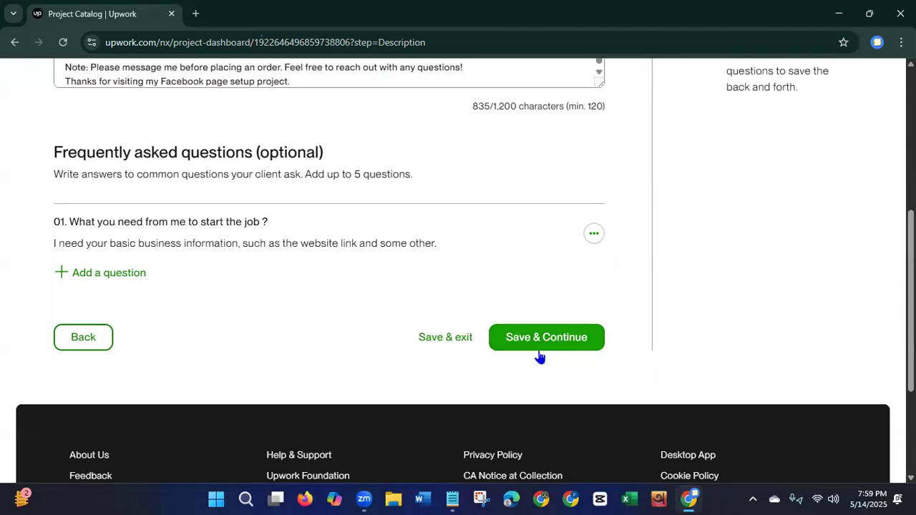
Start a new FAQ entry and paste FAQ 03, question and answer together, from Notepad into its answer field.
click(109, 273)
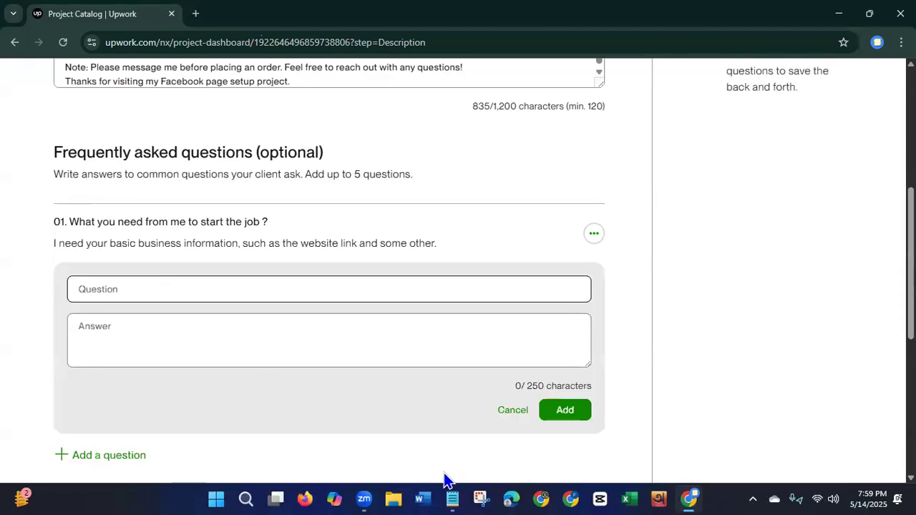
click(453, 498)
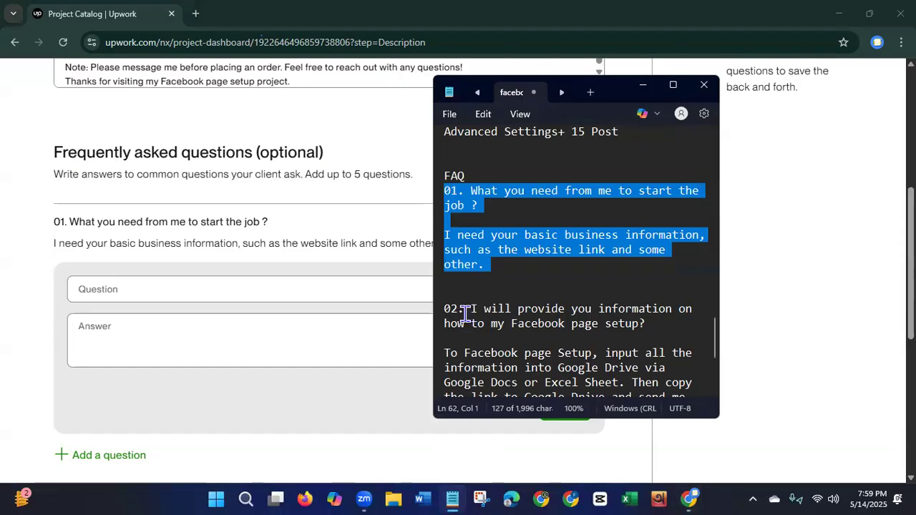
drag(445, 310, 505, 256)
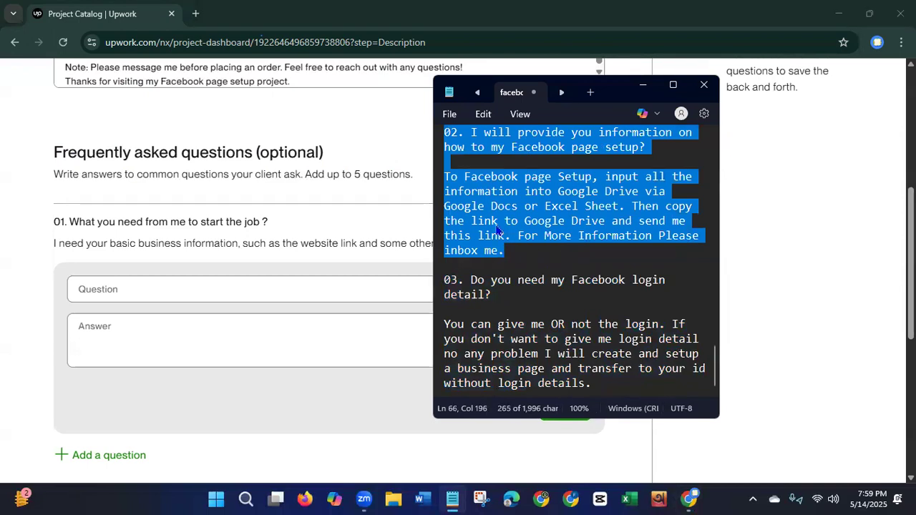
click(446, 282)
drag(447, 284, 563, 372)
right_click(562, 367)
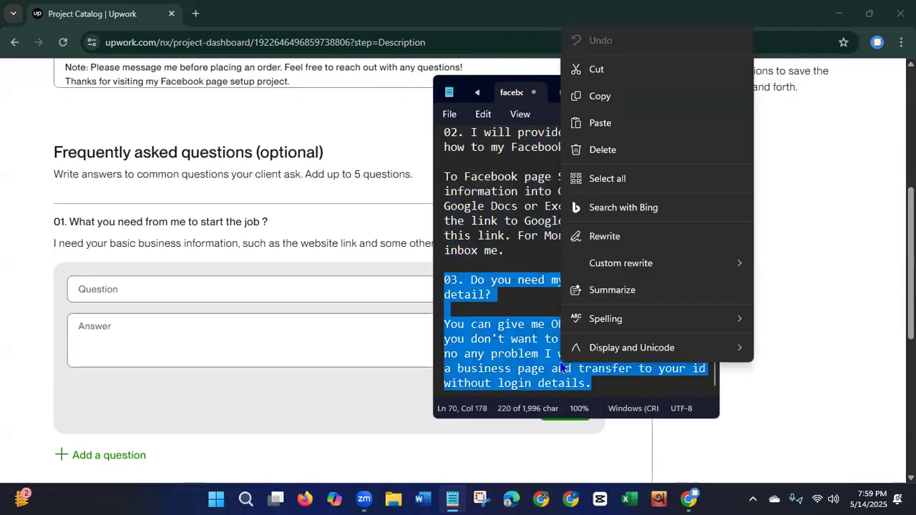
click(240, 334)
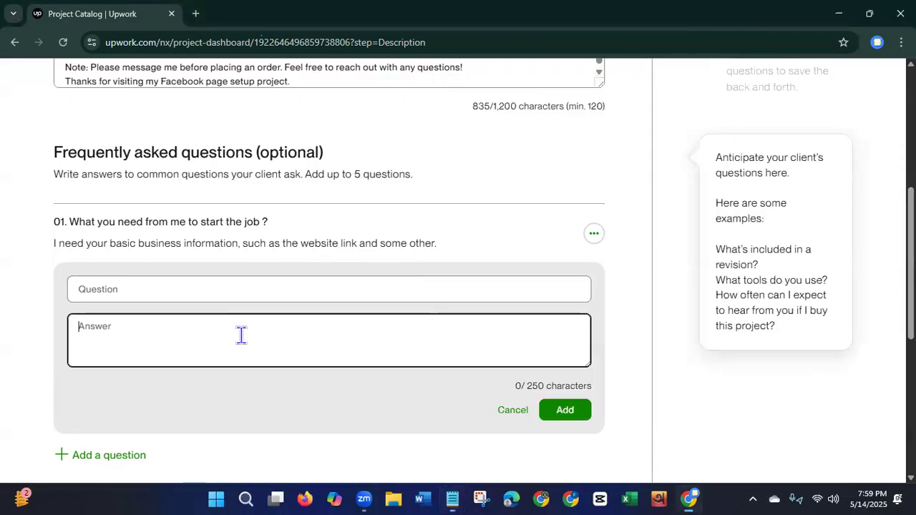
key(ctrl+v)
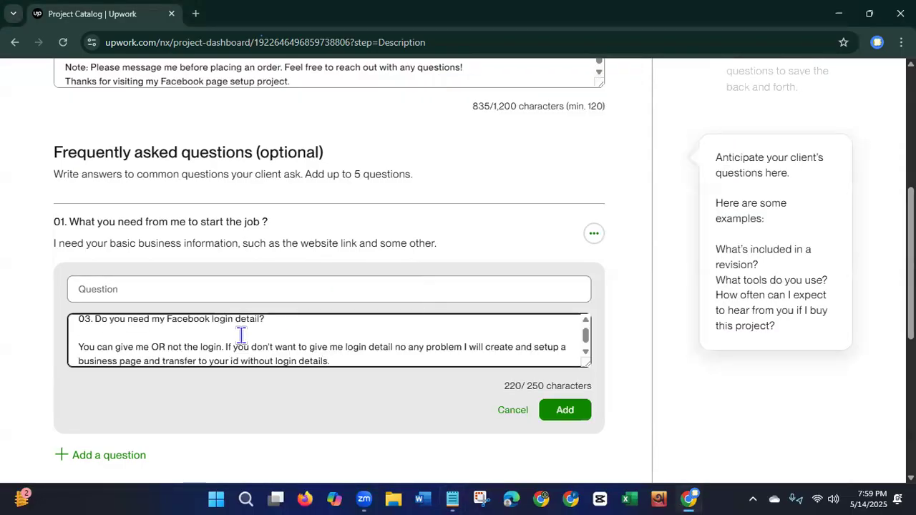
Copy the line "03. Do you need my Facebook login detail?" from the answer, then delete it along with the blank lines.
drag(268, 317, 66, 322)
key(ctrl+c)
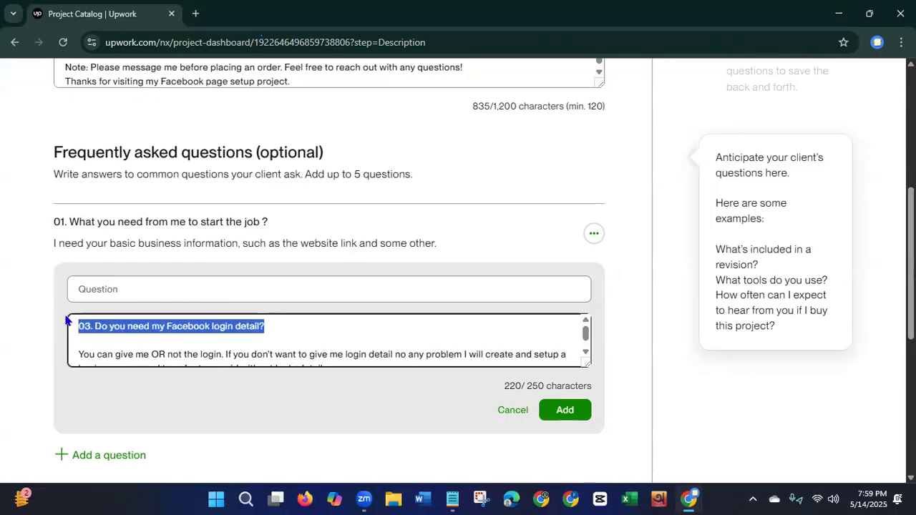
key(BackSpace)
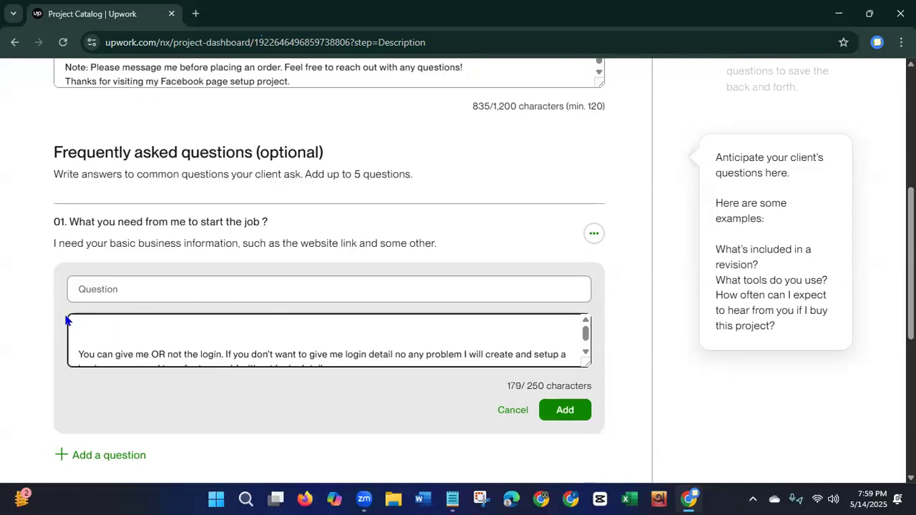
key(Down)
key(BackSpace)
key(BackSpace)
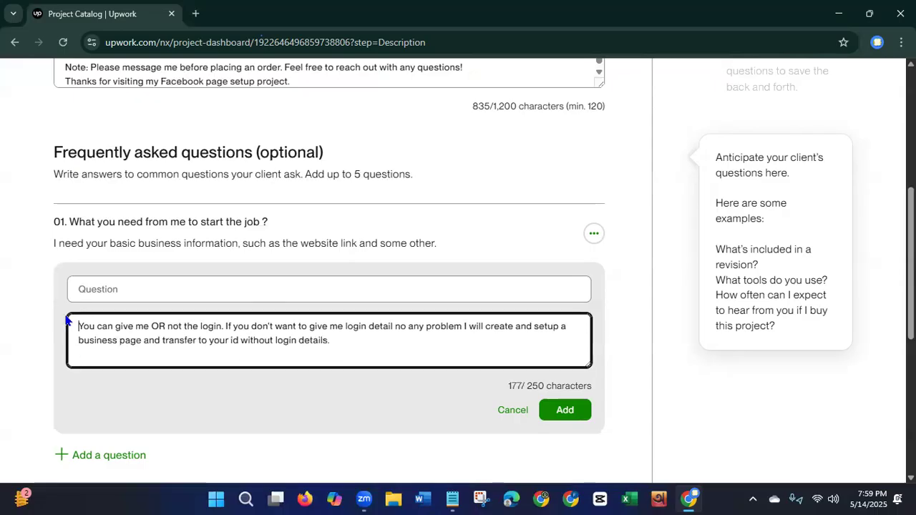
Fill the question field with the copied question, renumbered as "2. Do you need my Facebook login detail?", and add the FAQ to the project.
click(143, 286)
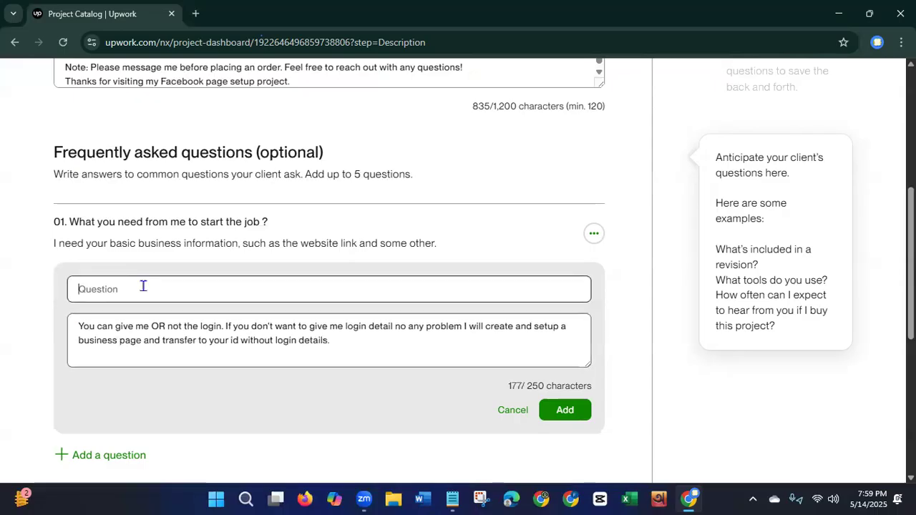
text(2)
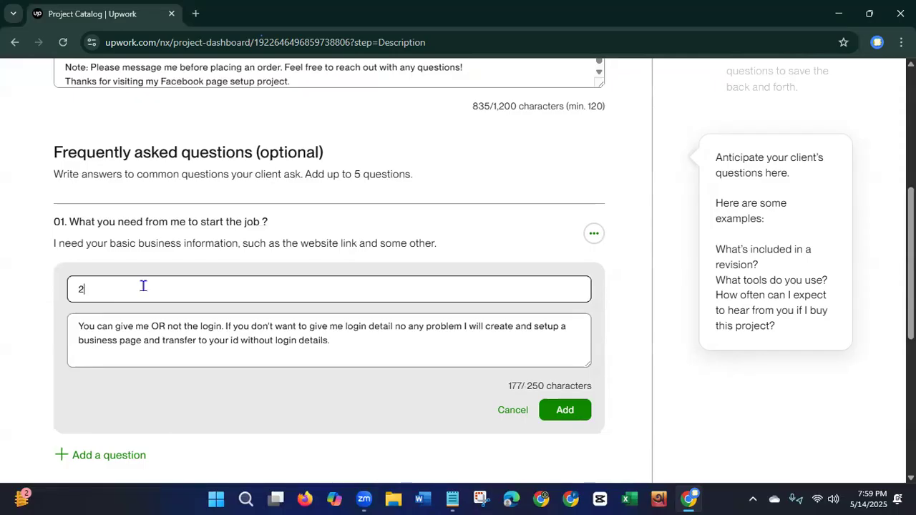
text(.)
key(ctrl+v)
click(102, 289)
key(BackSpace)
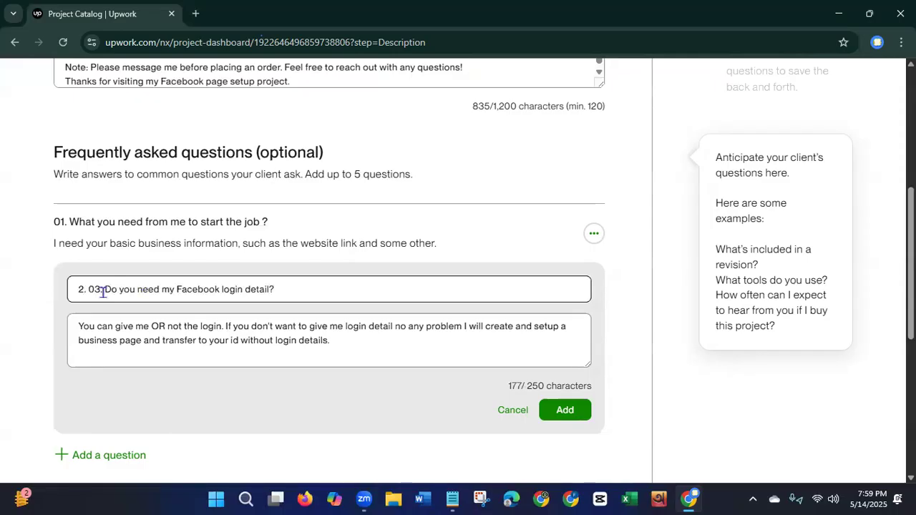
key(BackSpace)
key(BackSpace)
key(BackSpace)
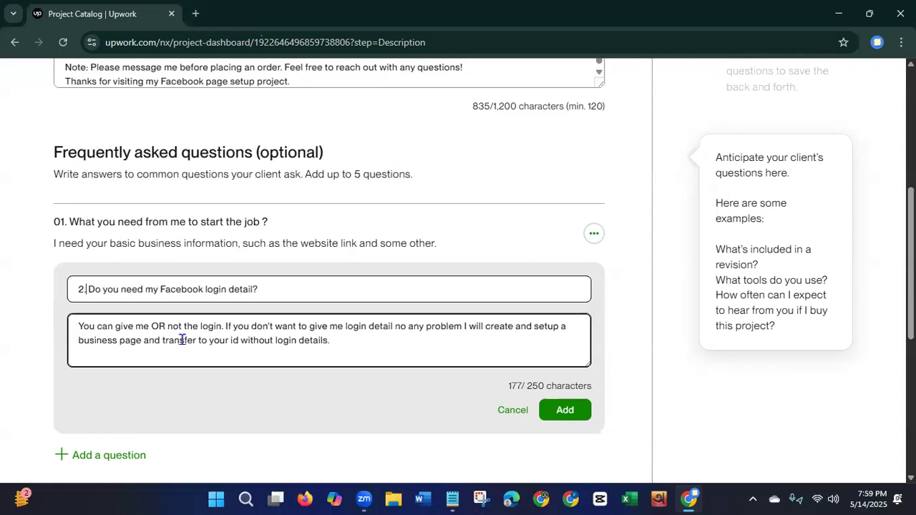
click(563, 417)
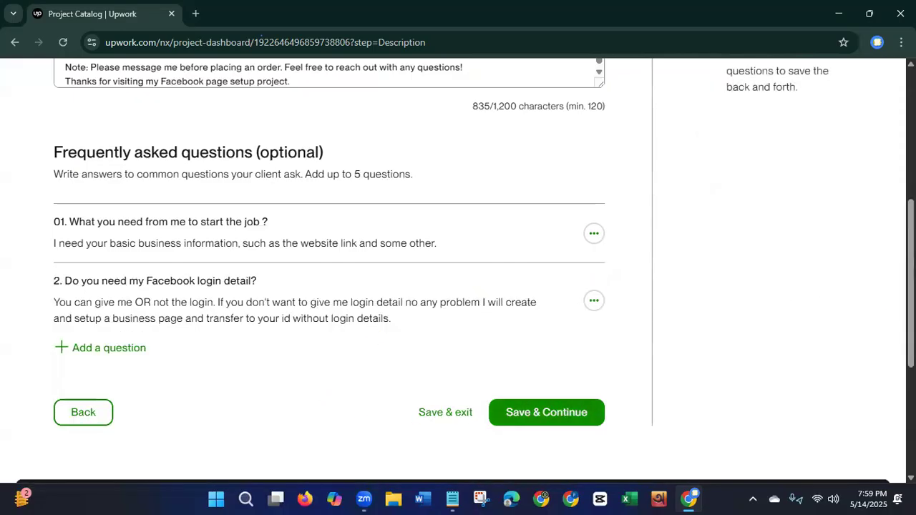
Save the description, continue to the review stage and set the maximum number of simultaneous projects to 5.
click(574, 420)
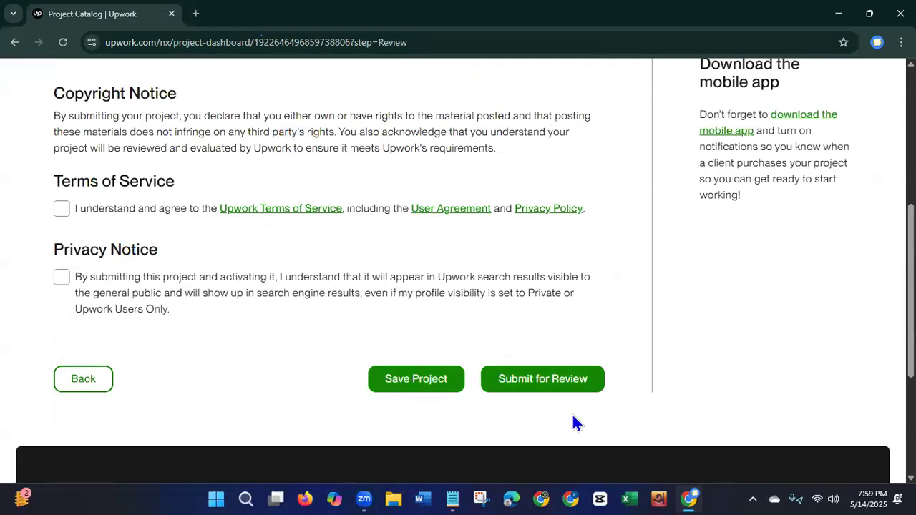
drag(911, 301, 912, 190)
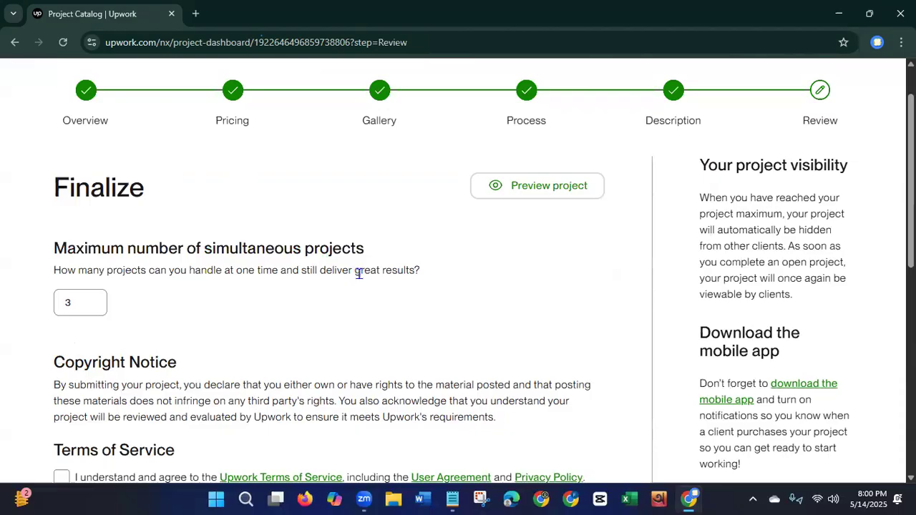
click(74, 303)
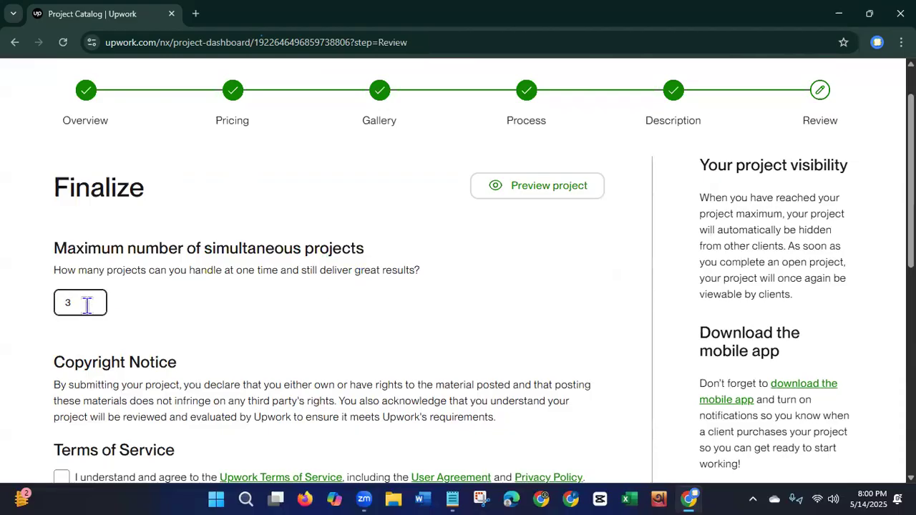
key(BackSpace)
text(5)
Accept the Terms of Service and Privacy Notice, submit the project and confirm sending it to review.
scroll(885, 218, down, 3)
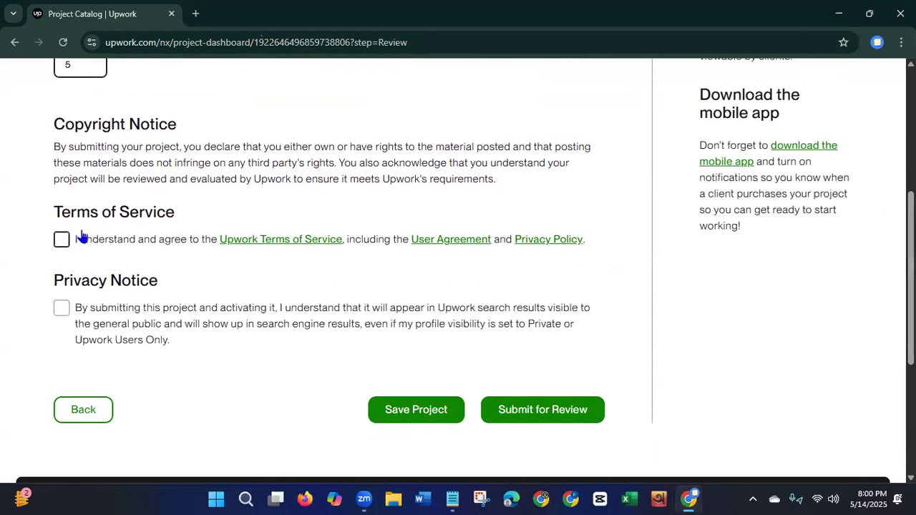
click(60, 242)
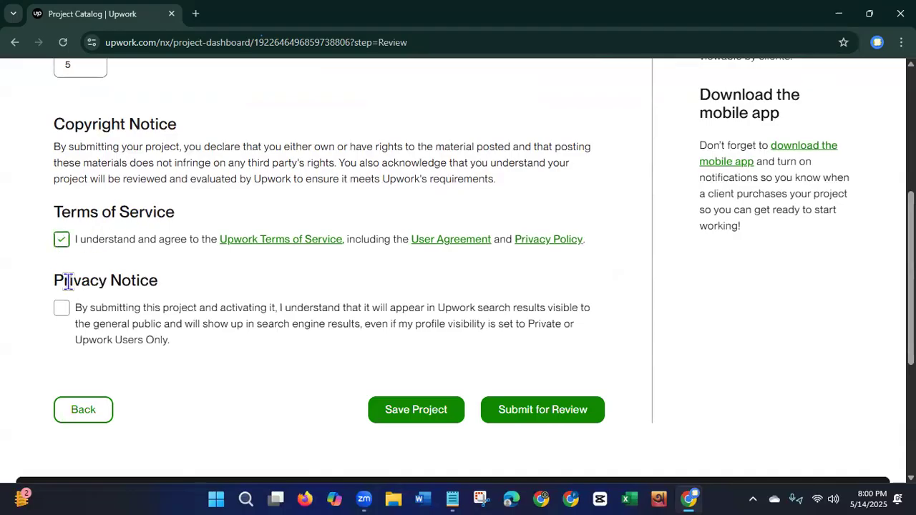
click(61, 309)
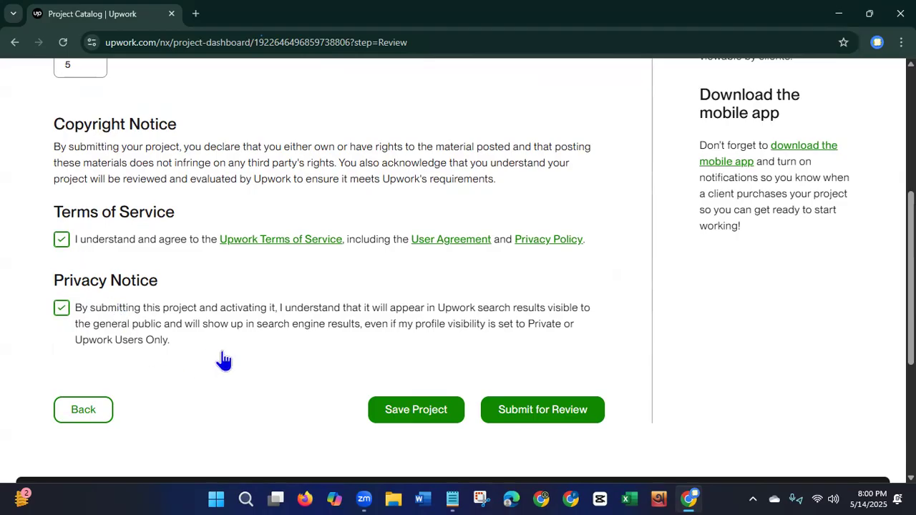
click(546, 409)
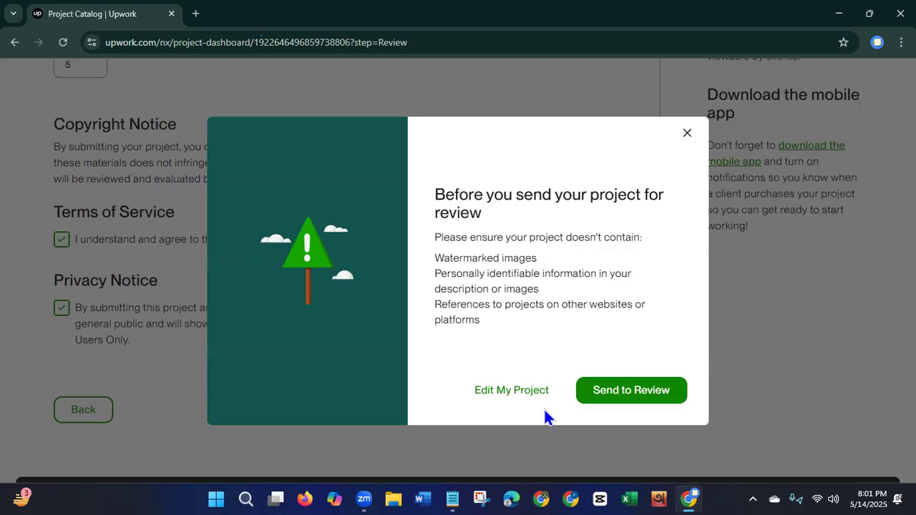
drag(442, 309, 665, 327)
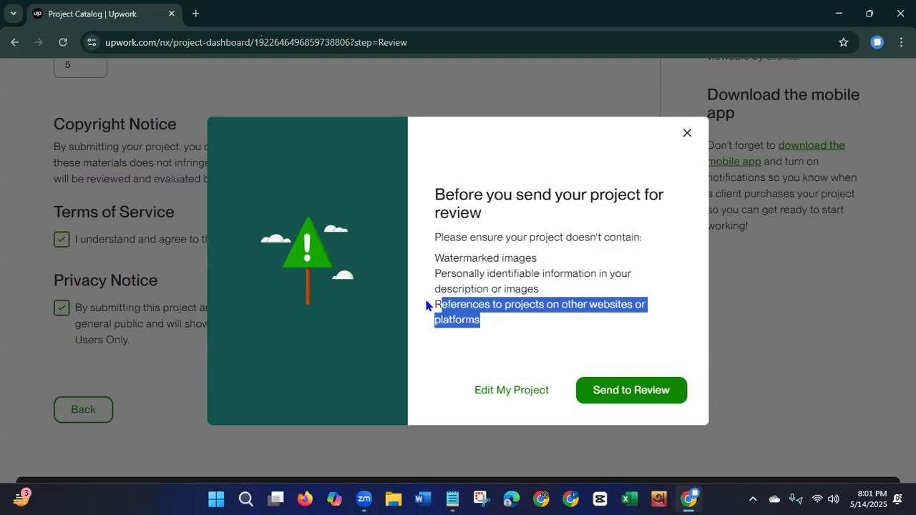
click(609, 358)
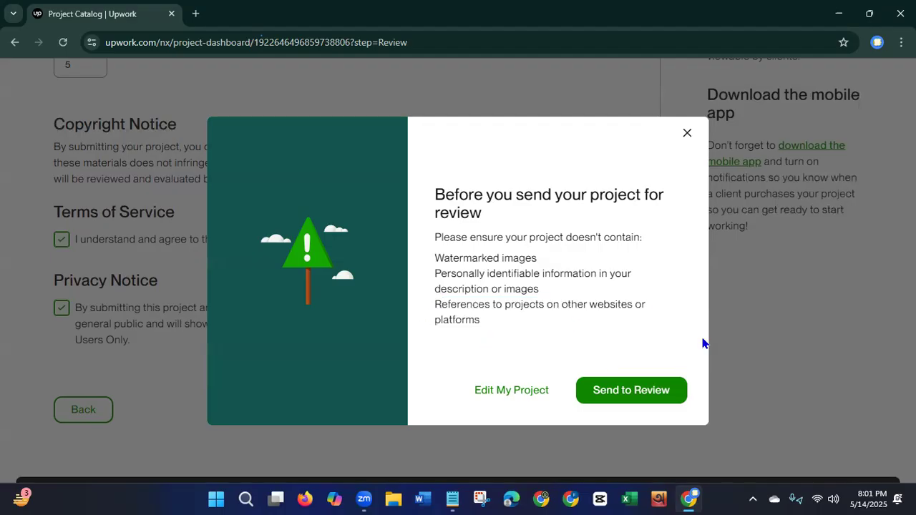
click(631, 398)
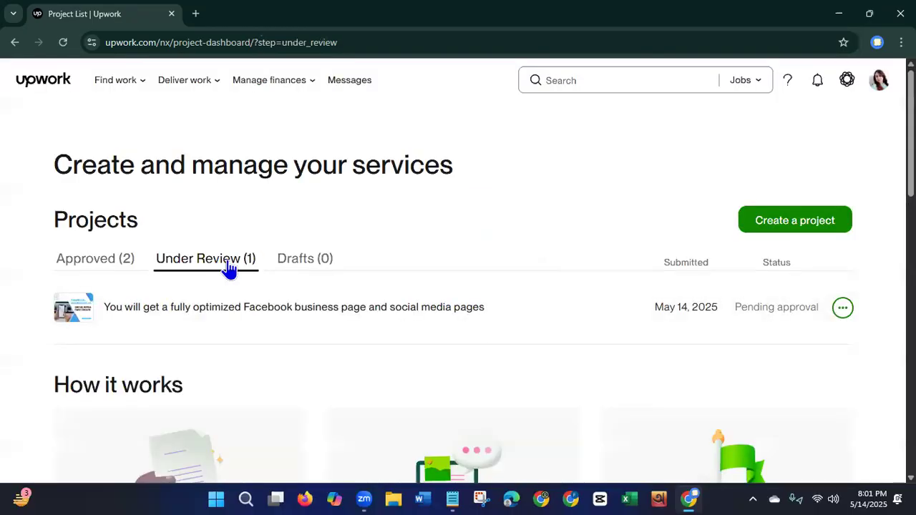
Check the submitted Facebook page project in the Under Review list and the actions available for it.
click(212, 278)
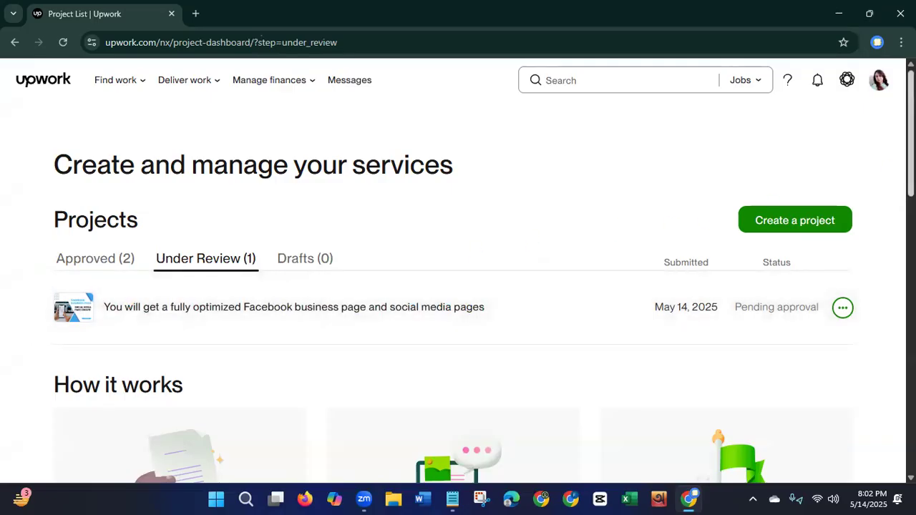
scroll(459, 287, down, 2)
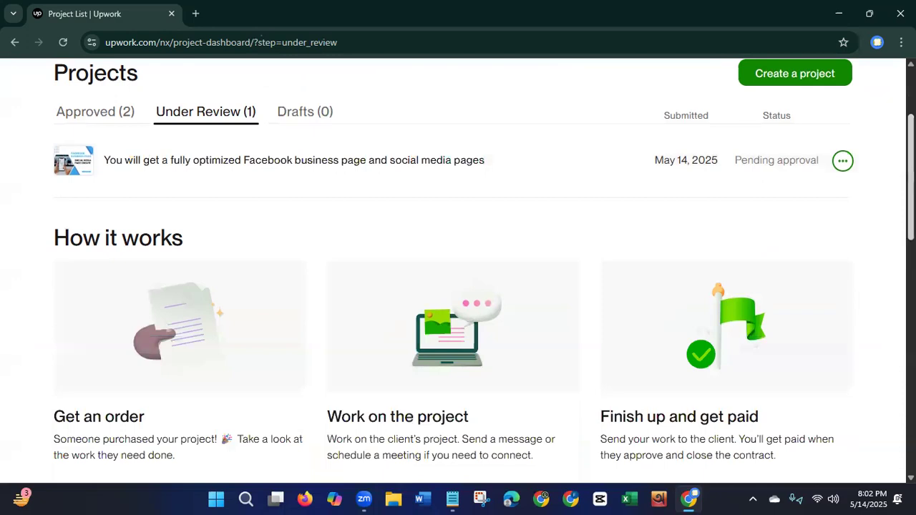
click(844, 161)
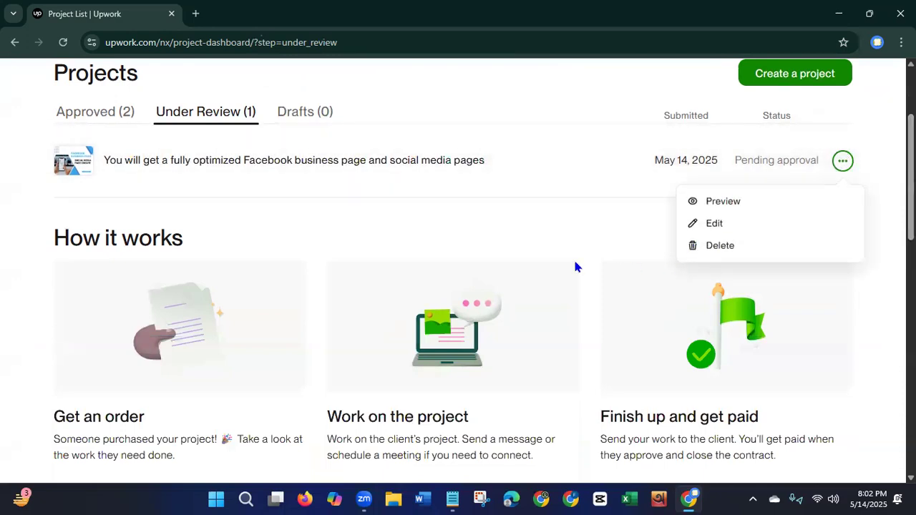
click(576, 267)
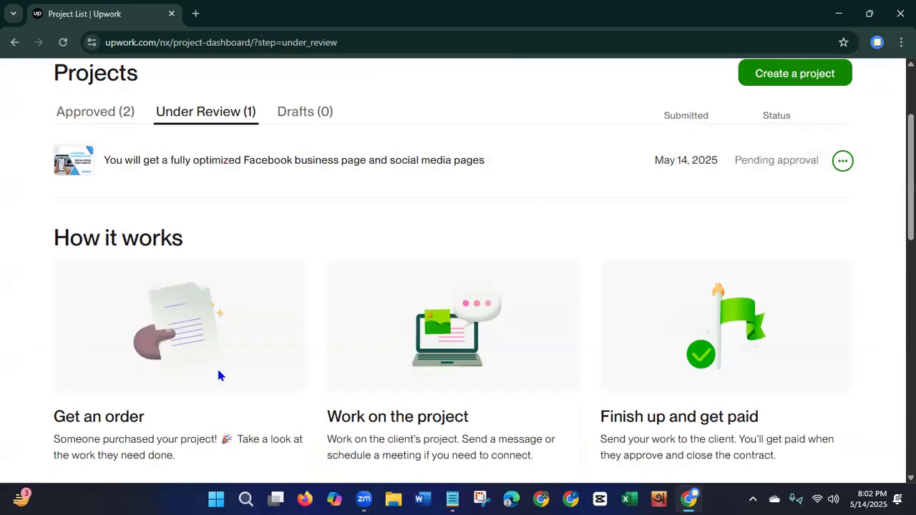
Look through the project dashboard's tips and resources, including the Project Catalog help articles for freelancers, and return to the dashboard.
scroll(886, 279, down, 4)
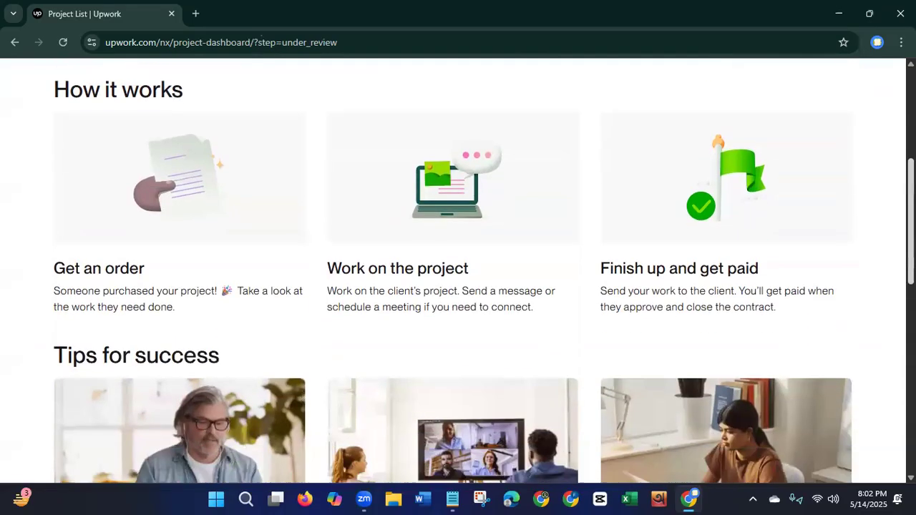
scroll(886, 280, down, 1)
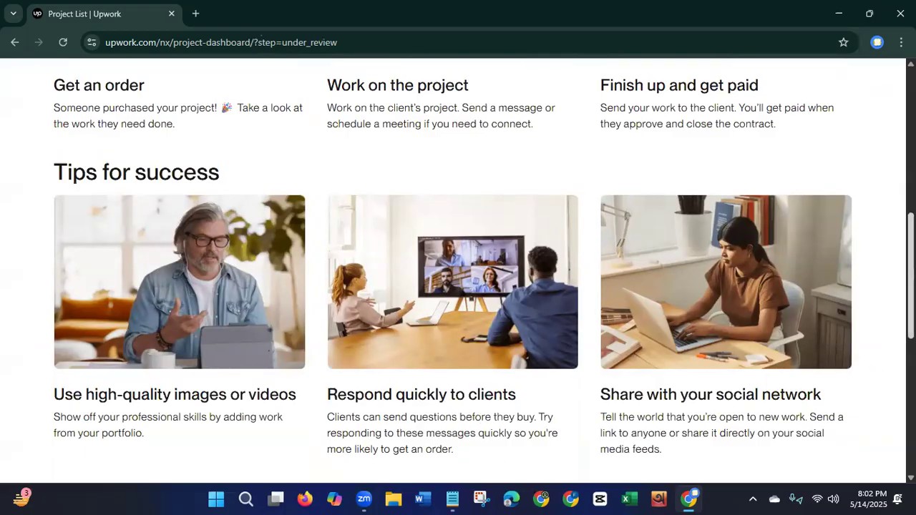
scroll(886, 380, down, 5)
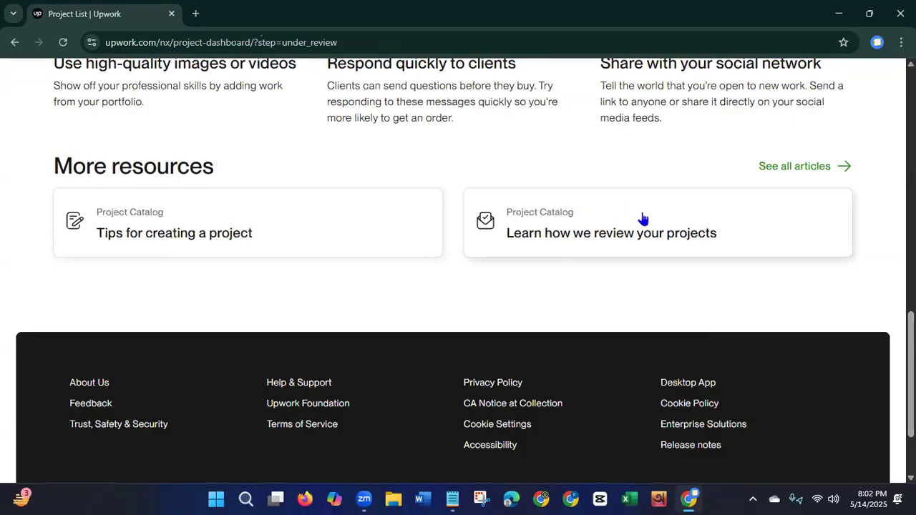
click(803, 172)
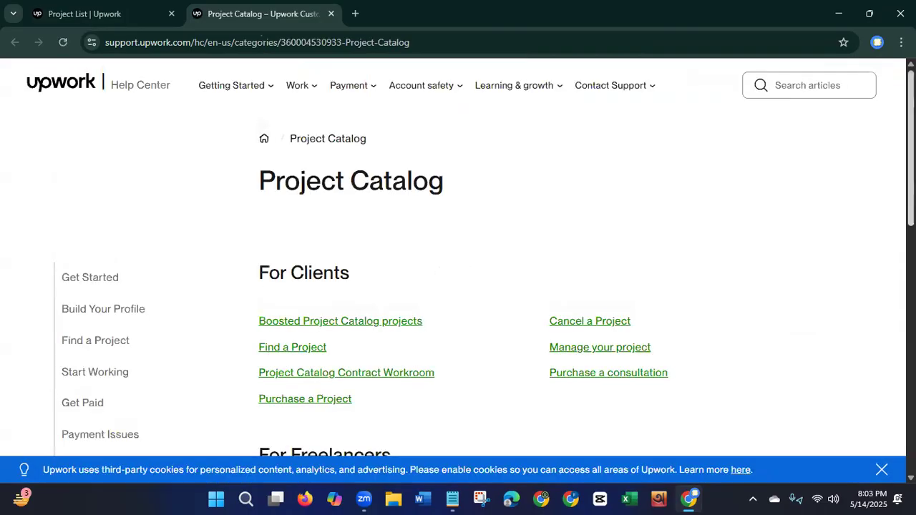
scroll(880, 244, down, 5)
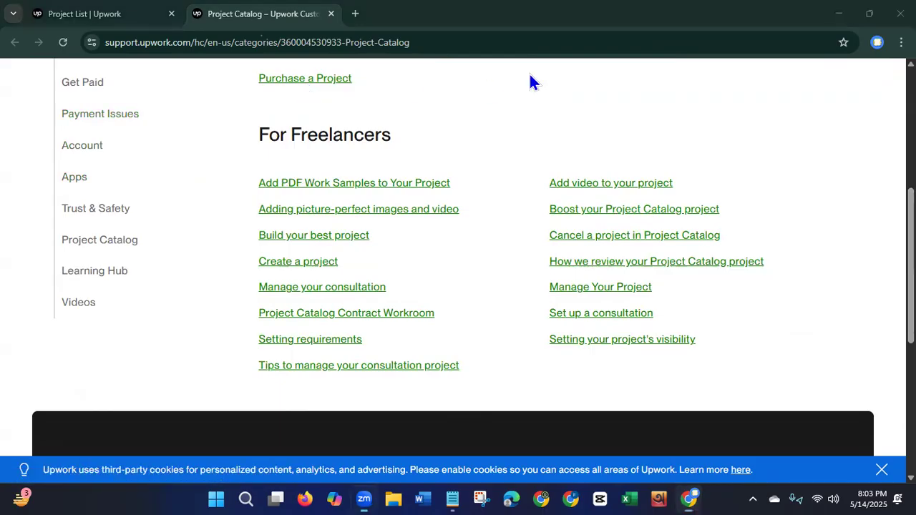
click(330, 13)
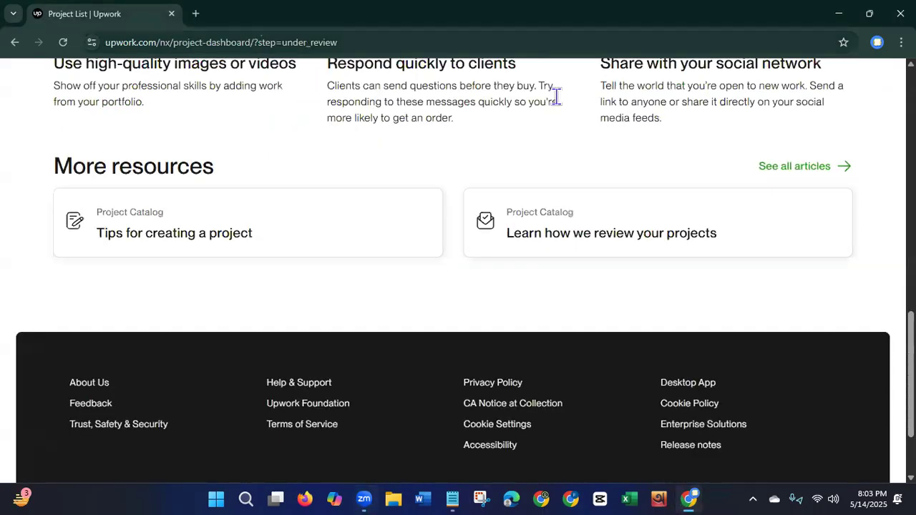
scroll(912, 372, up, 5)
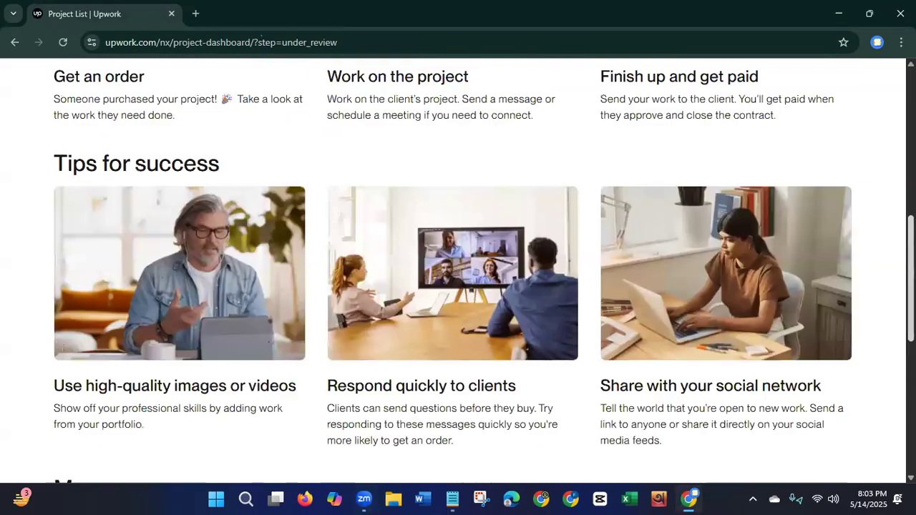
Check the notifications from the Find work page for the project's review outcome and return to the services dashboard's Approved project list.
scroll(264, 118, up, 6)
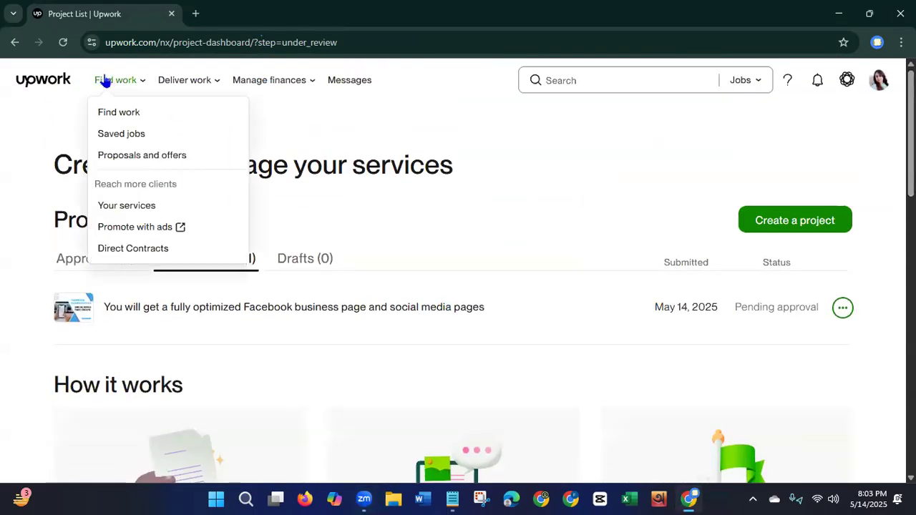
mouse_move(123, 82)
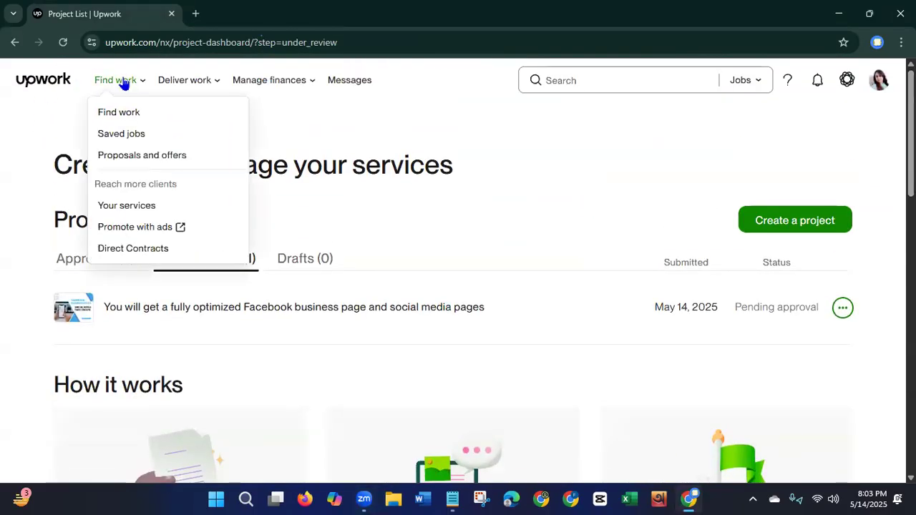
click(109, 122)
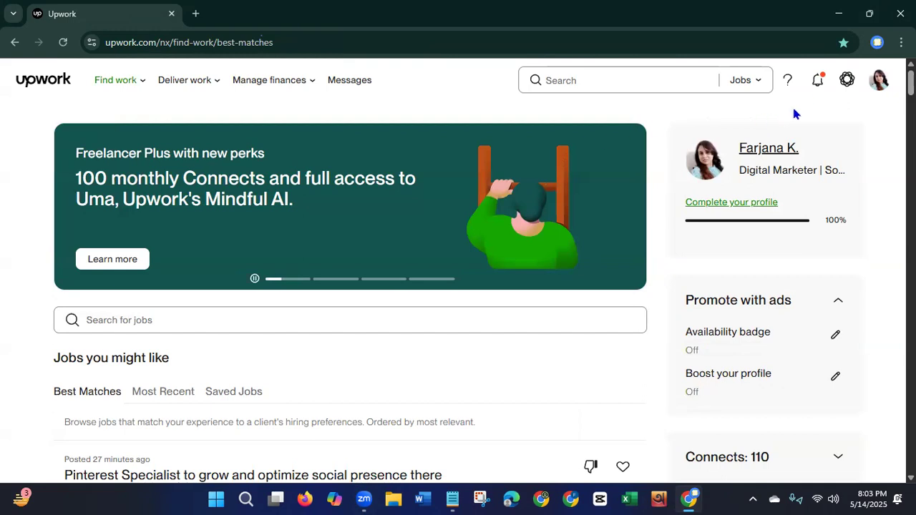
click(819, 85)
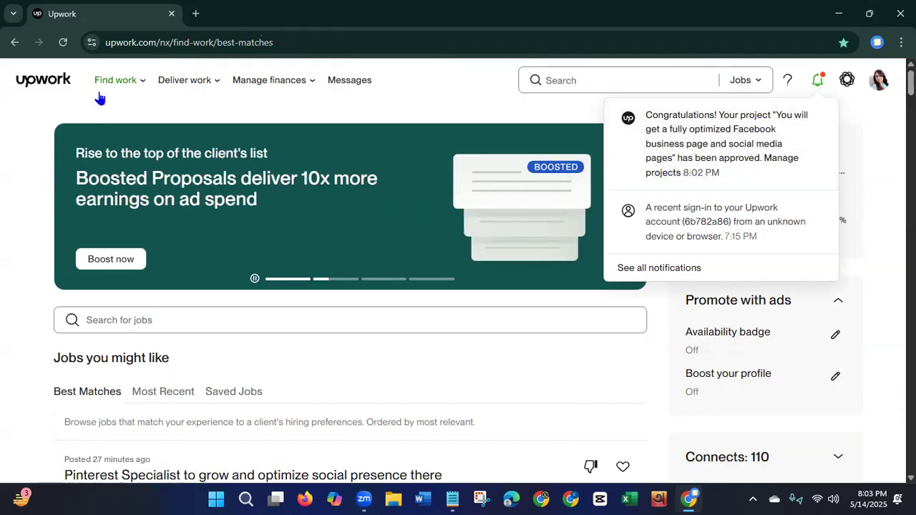
mouse_move(107, 91)
click(104, 214)
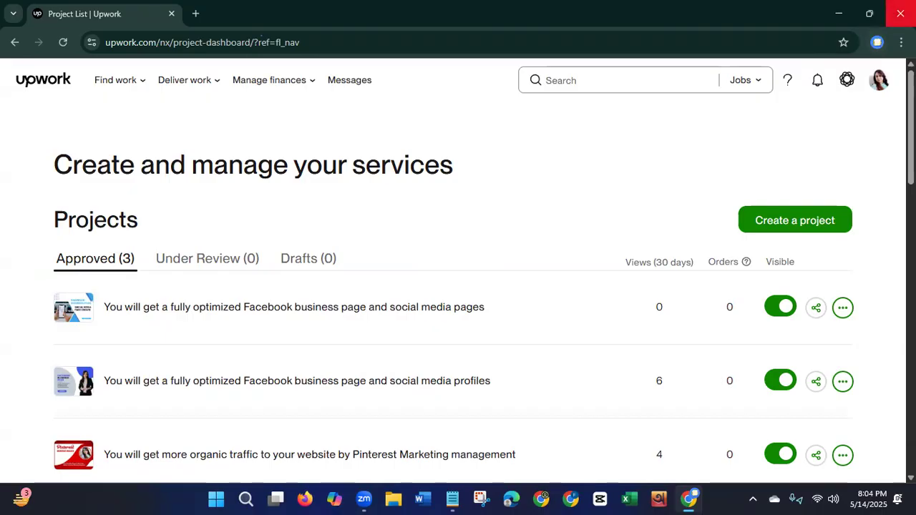
Close the browser and the Notepad window with the project texts, and refresh the desktop.
click(901, 14)
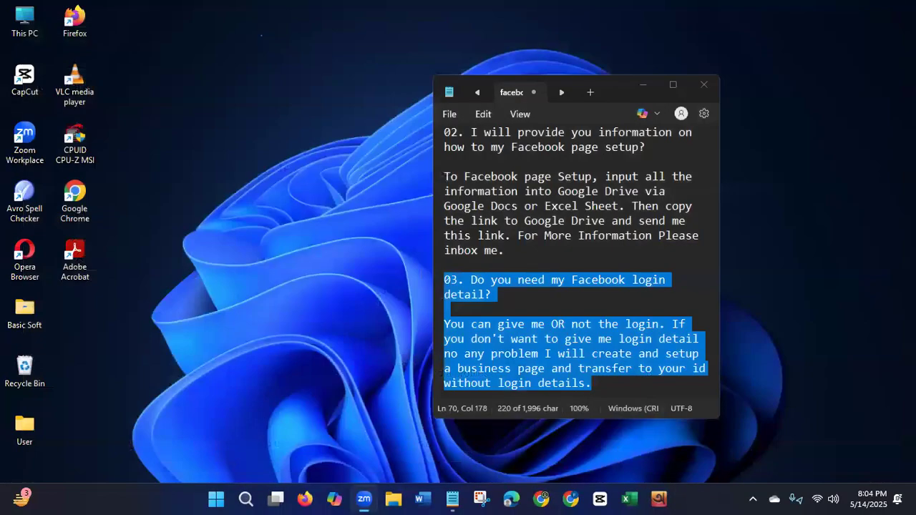
click(706, 85)
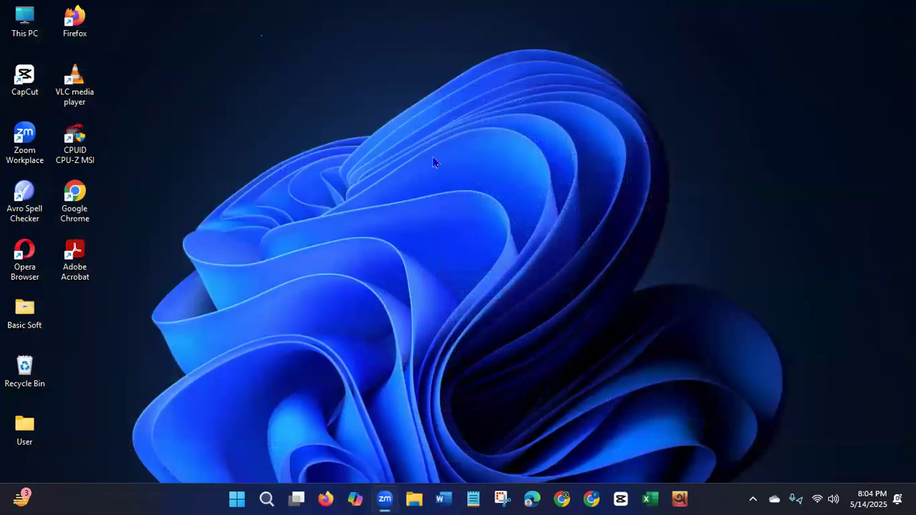
right_click(424, 167)
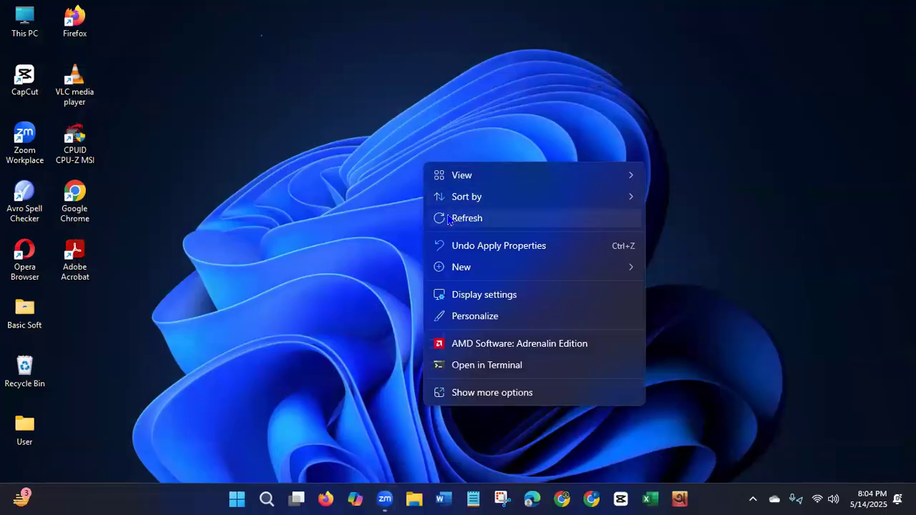
click(449, 218)
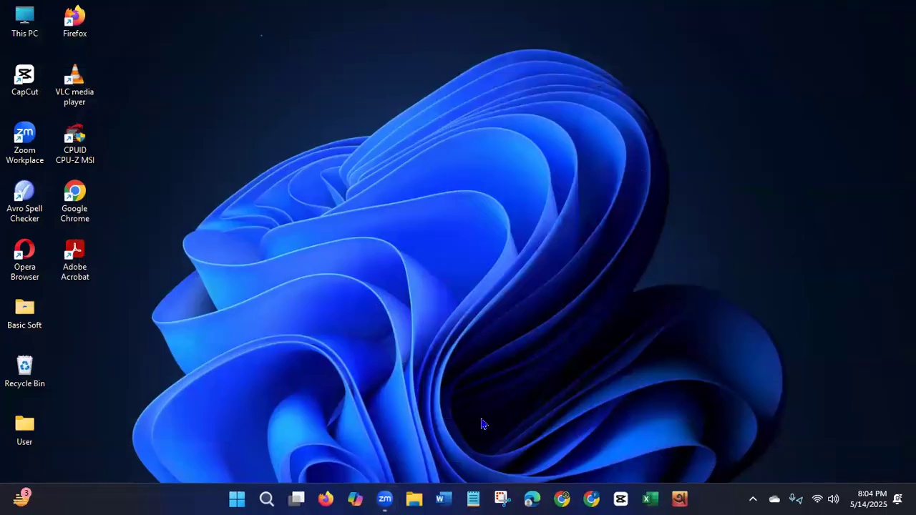